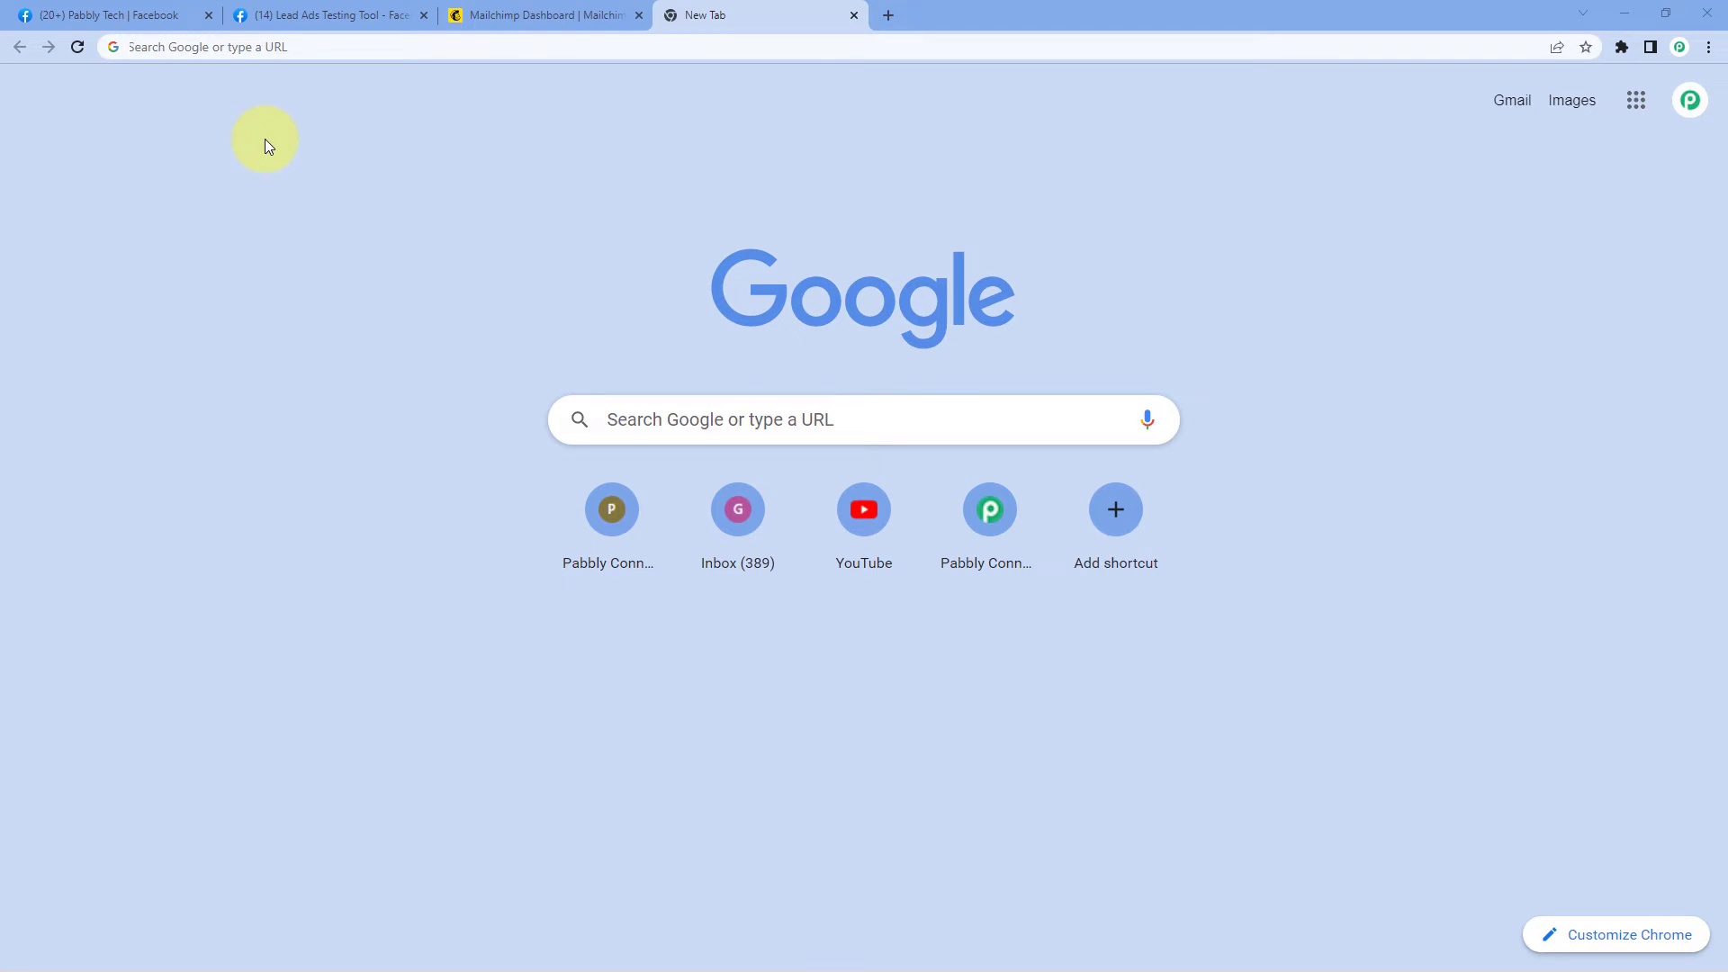
# Enter pabbly.com/connect in the new blank Chrome tab's address bar
pyautogui.write('pabbly.com')
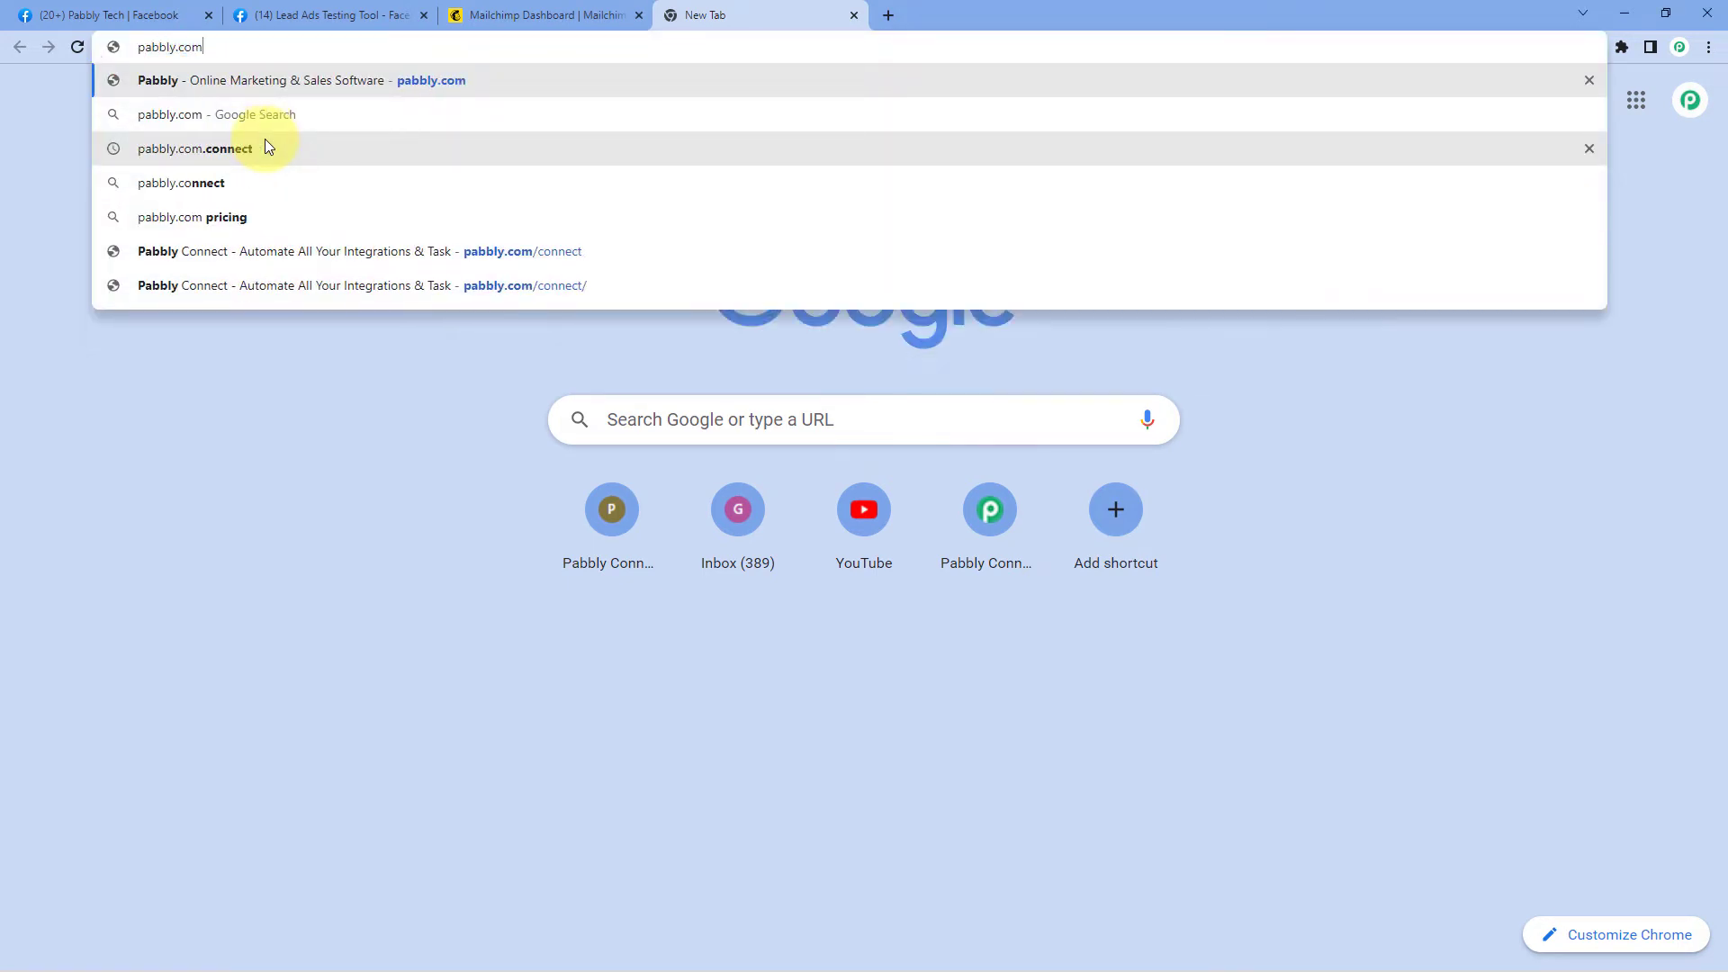
pyautogui.write('/connect')
# Sign in to the Pabbly account and open Pabbly Connect to start a new workflow
pyautogui.press('Return')
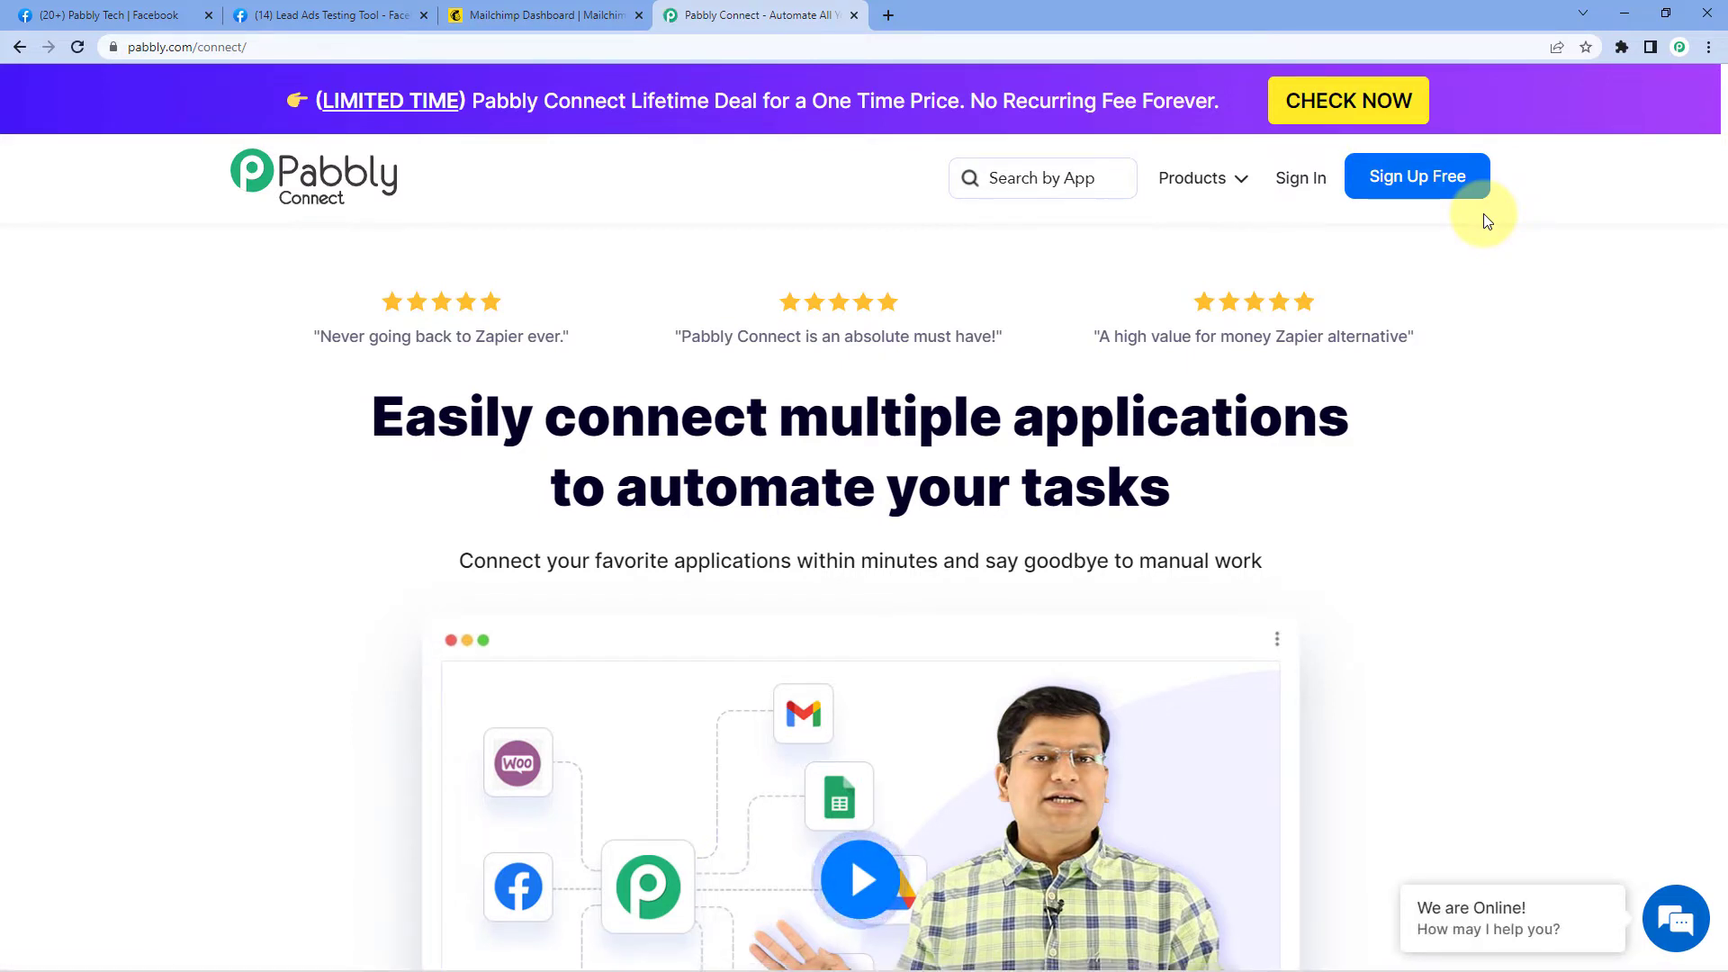
pyautogui.click(1301, 179)
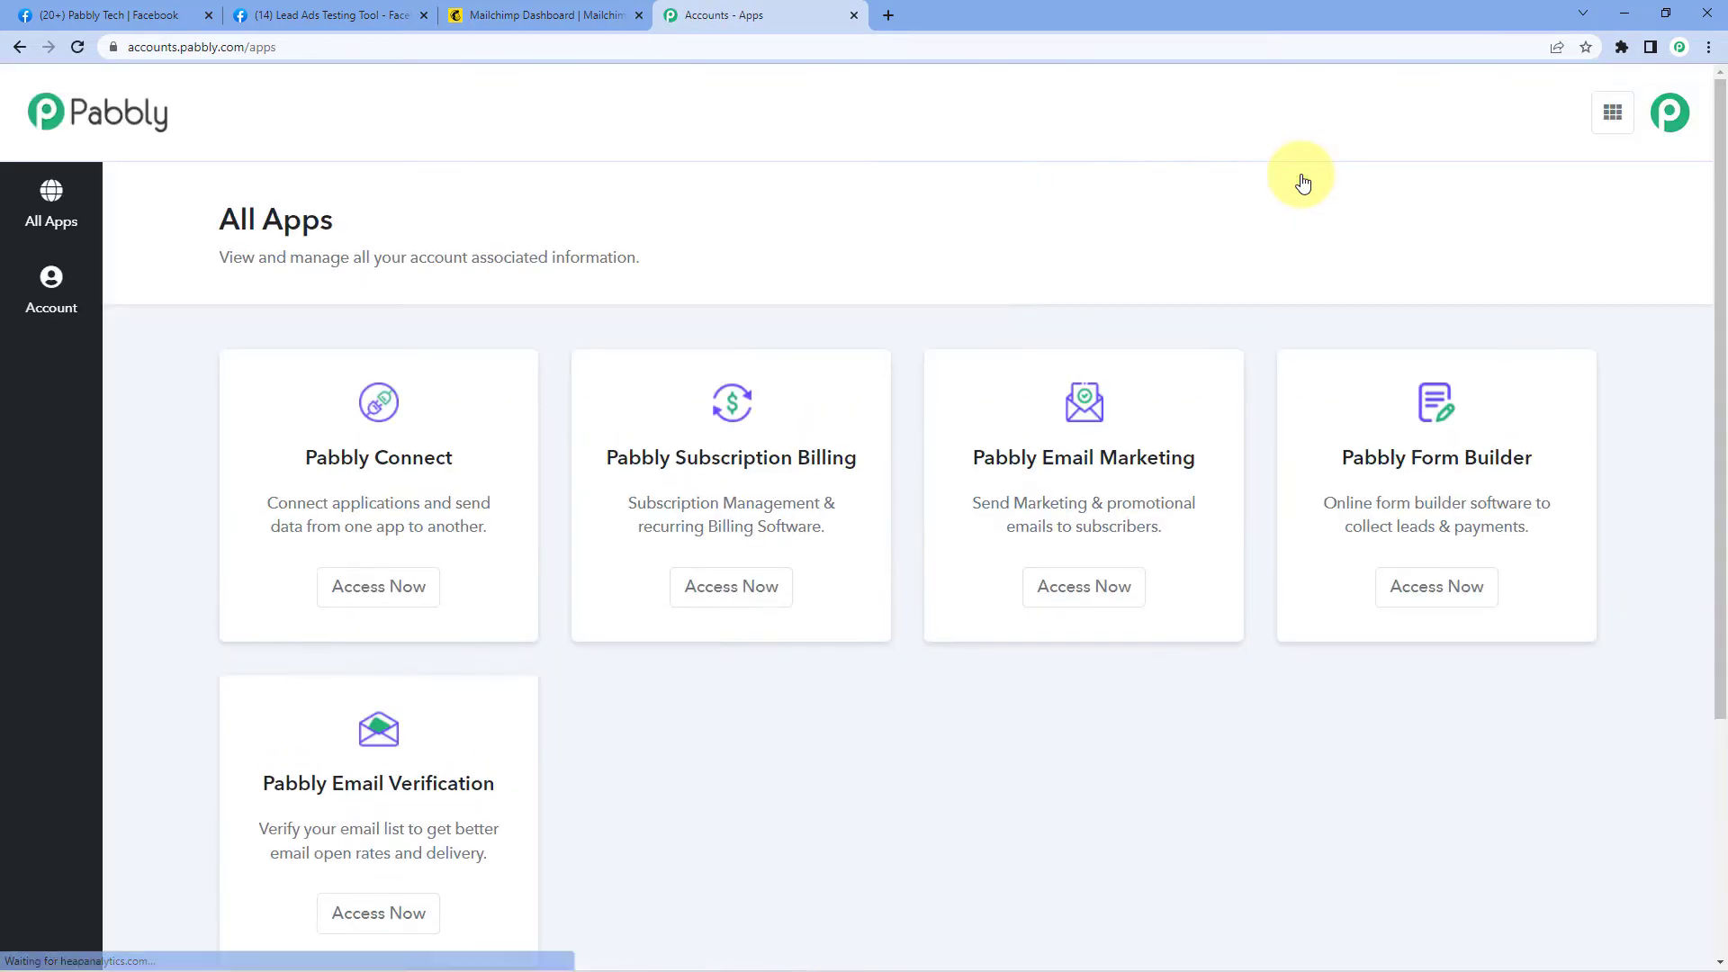
pyautogui.scroll(-1, 360, 216)
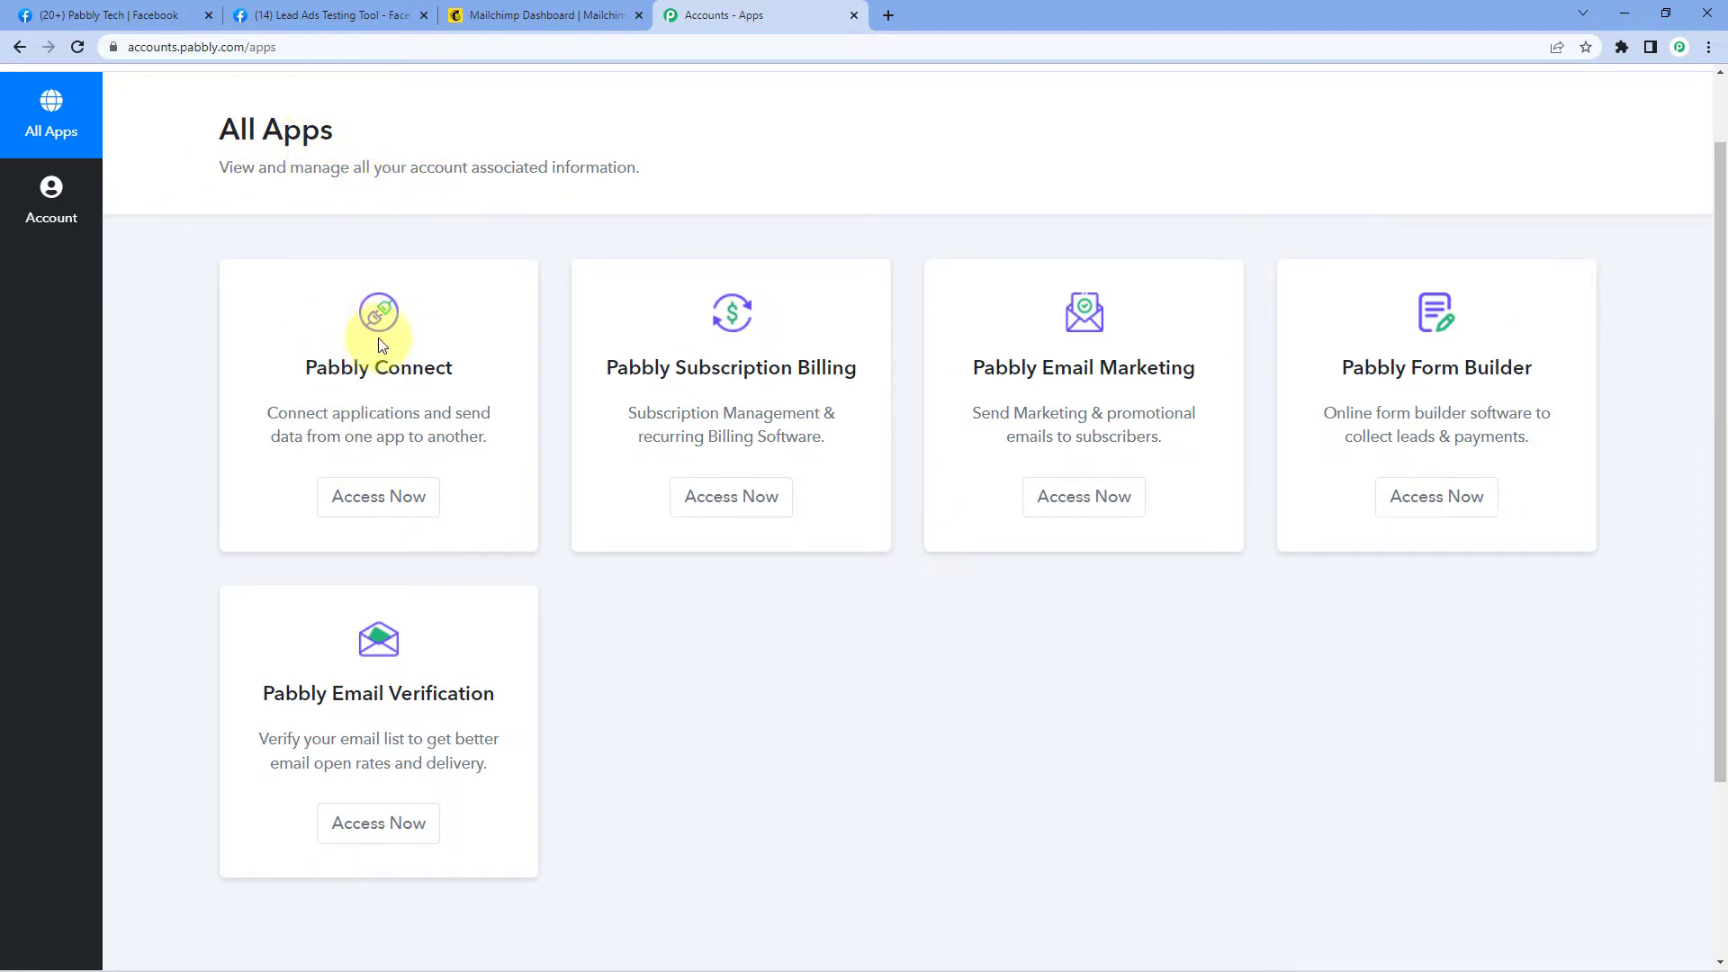
pyautogui.click(402, 502)
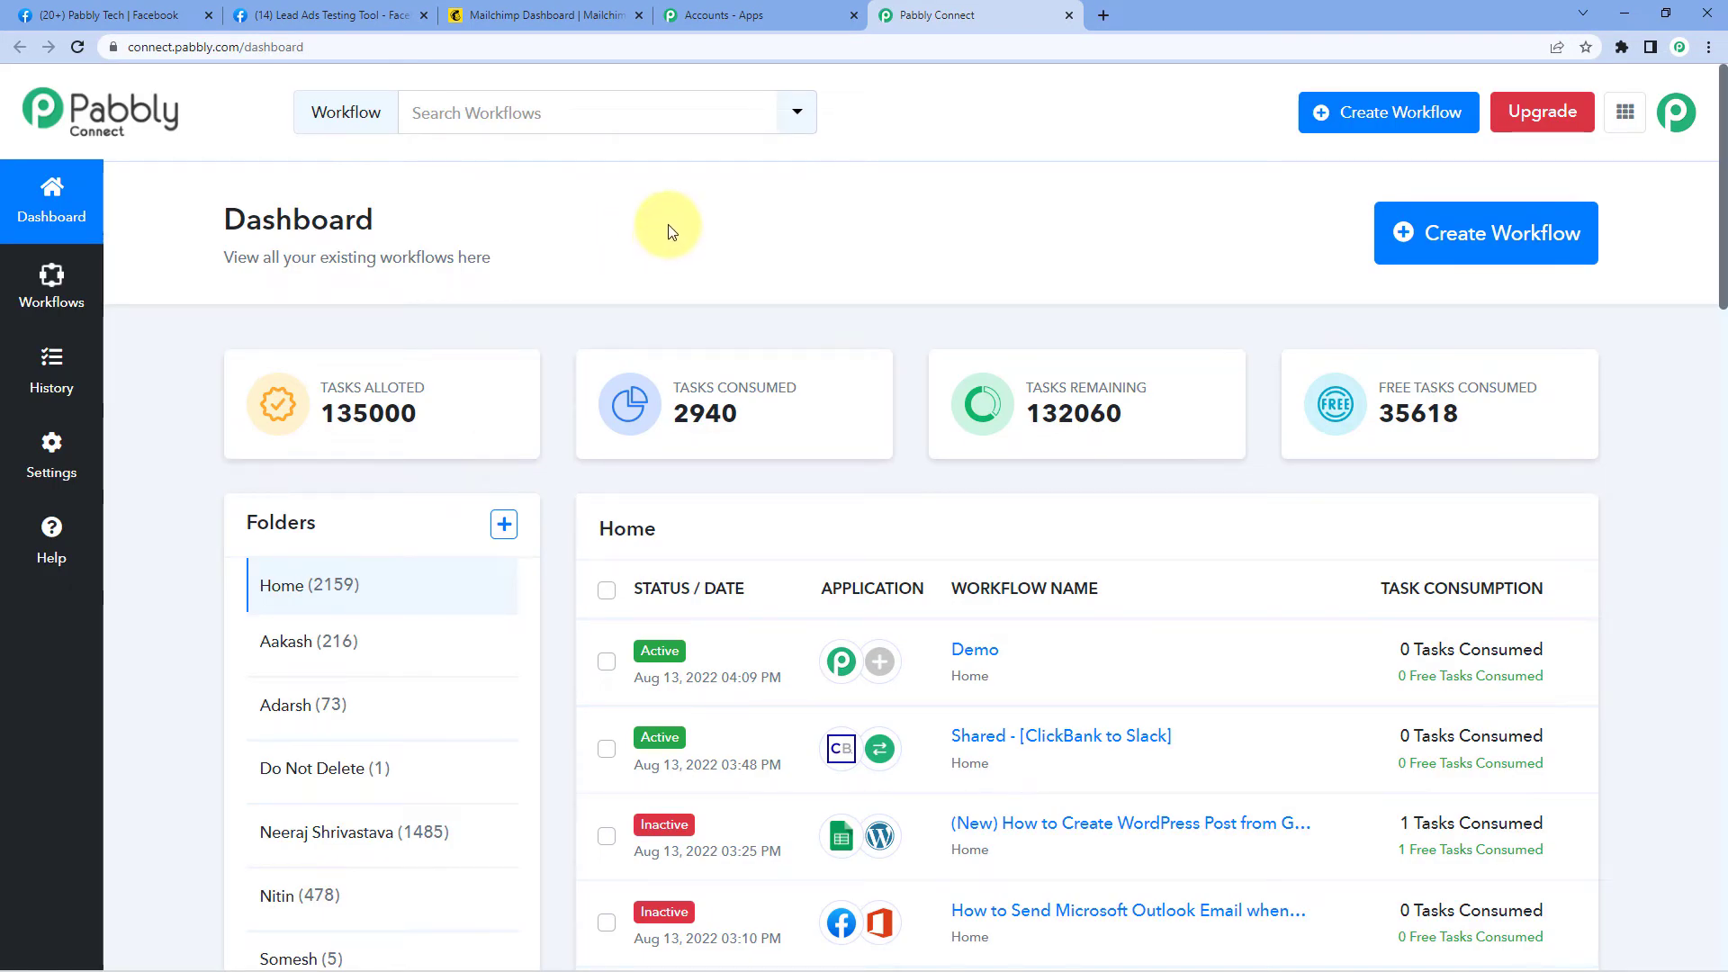
pyautogui.click(1513, 218)
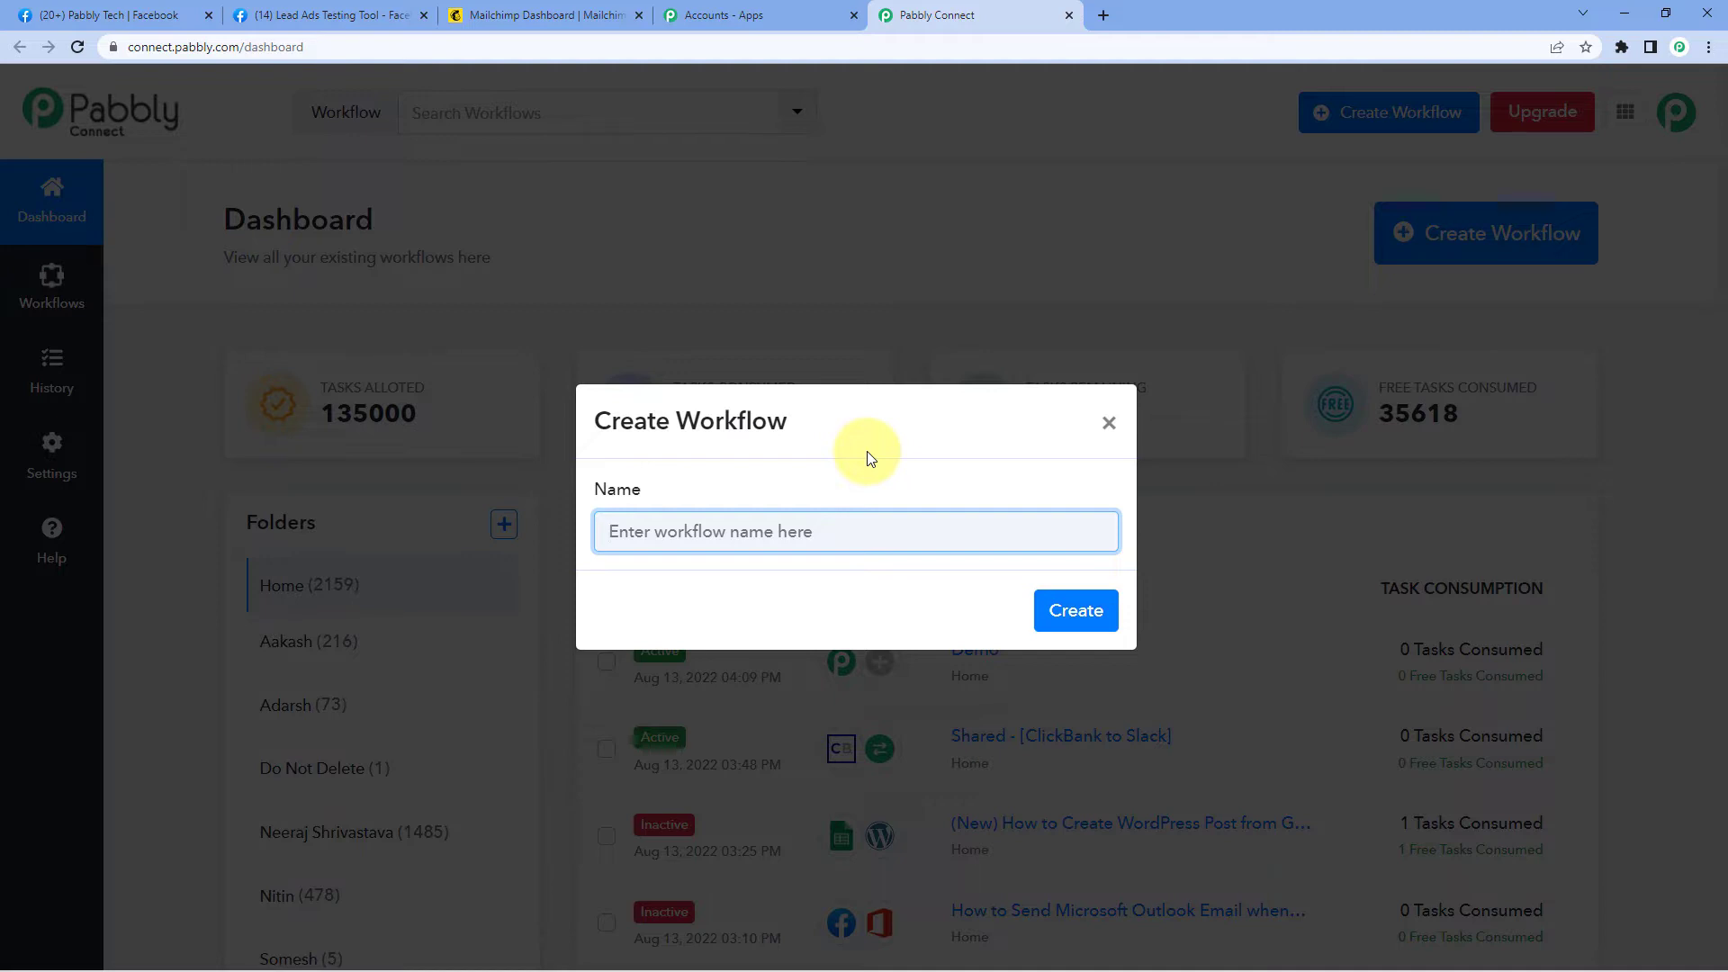
# Create the workflow named 'Facebook Lead Ads to Mailchimp'
pyautogui.write('Facebook Lead Ads to Mailchimp')
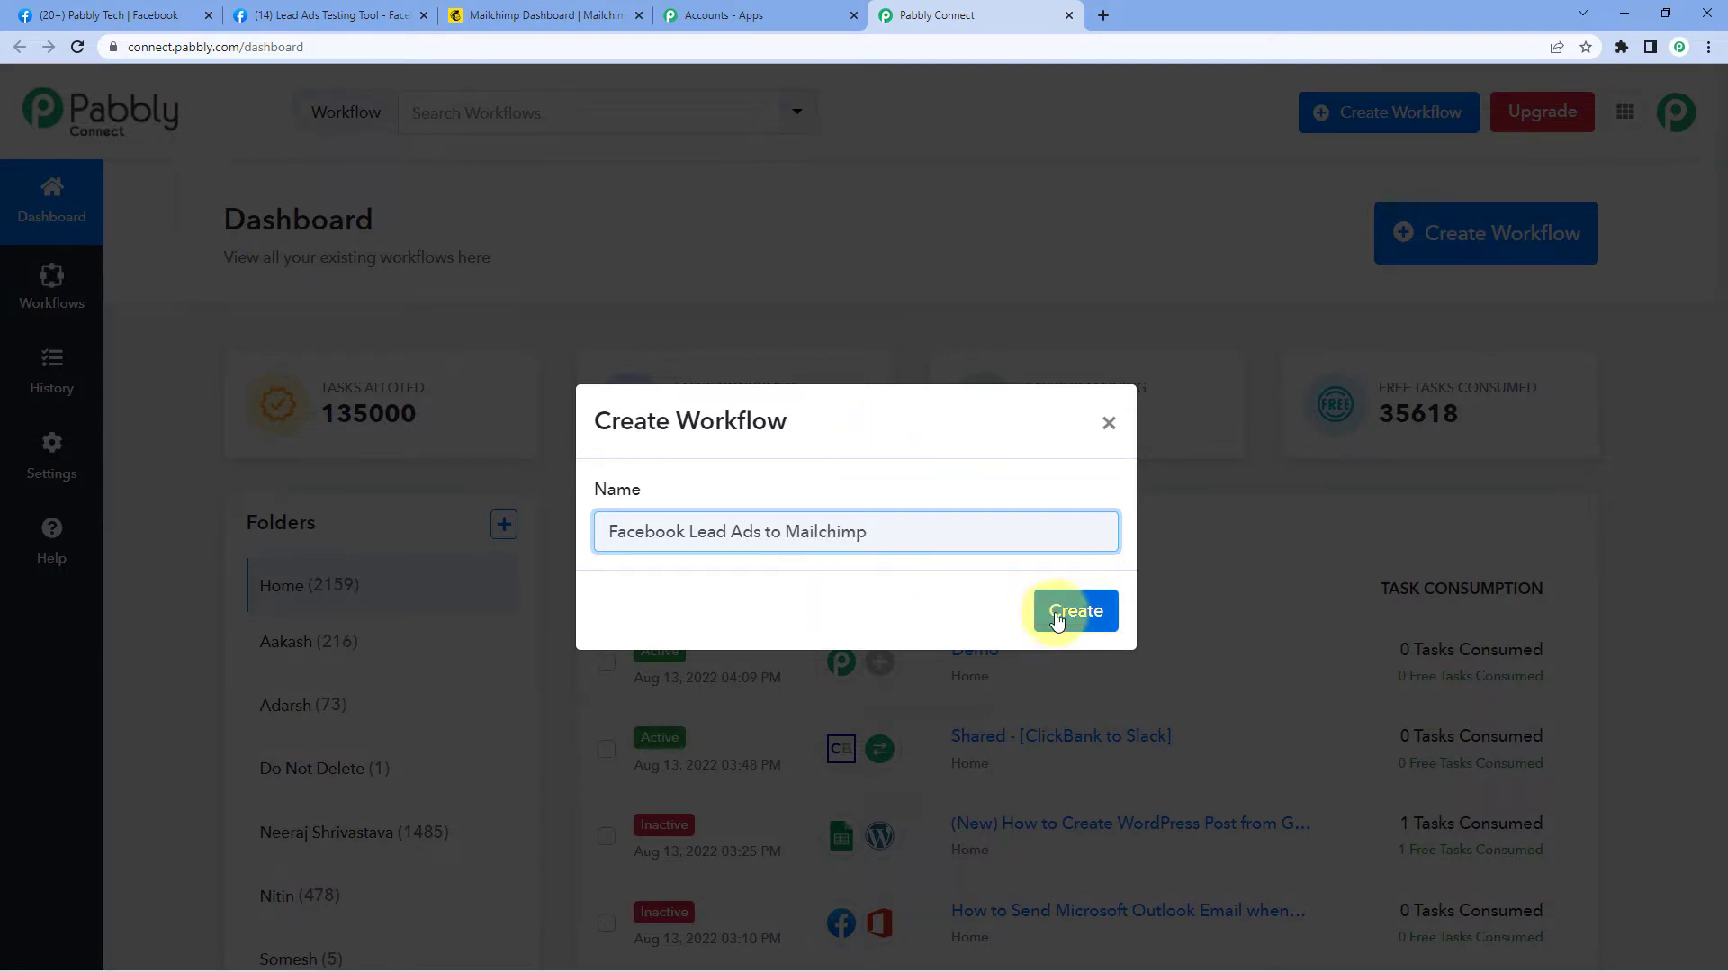
pyautogui.click(1063, 609)
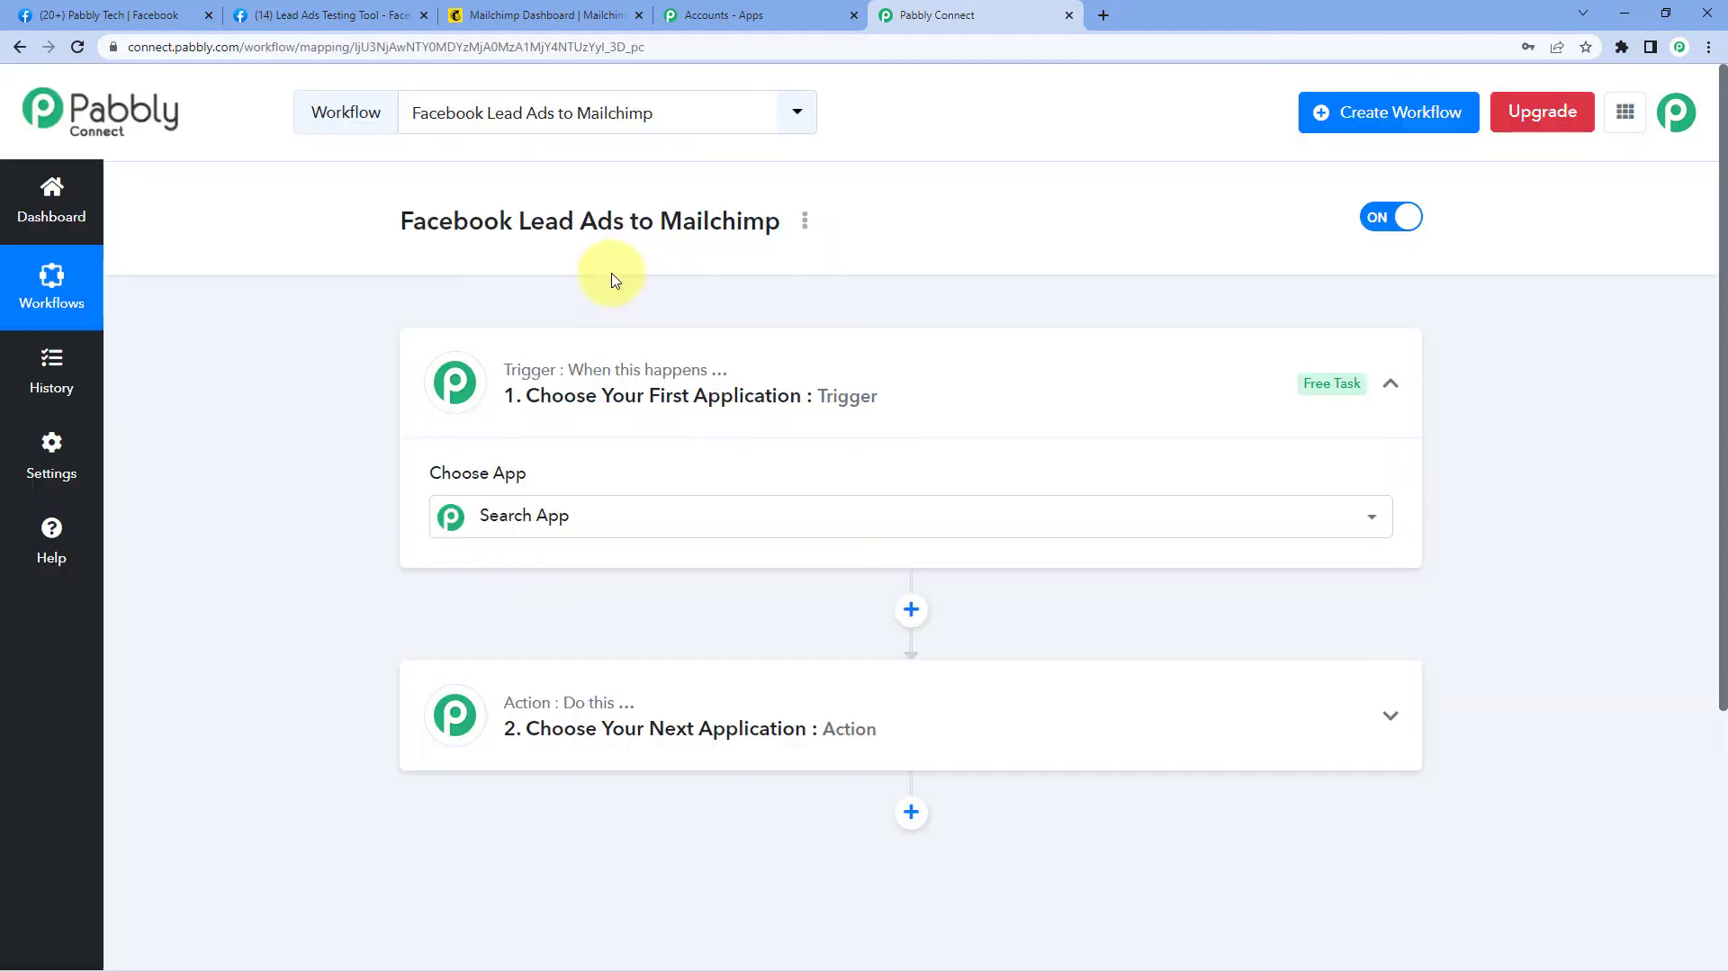
# Reopen the trigger step's Choose App grid and focus its search box
pyautogui.click(757, 364)
pyautogui.scroll(-1, 289, 393)
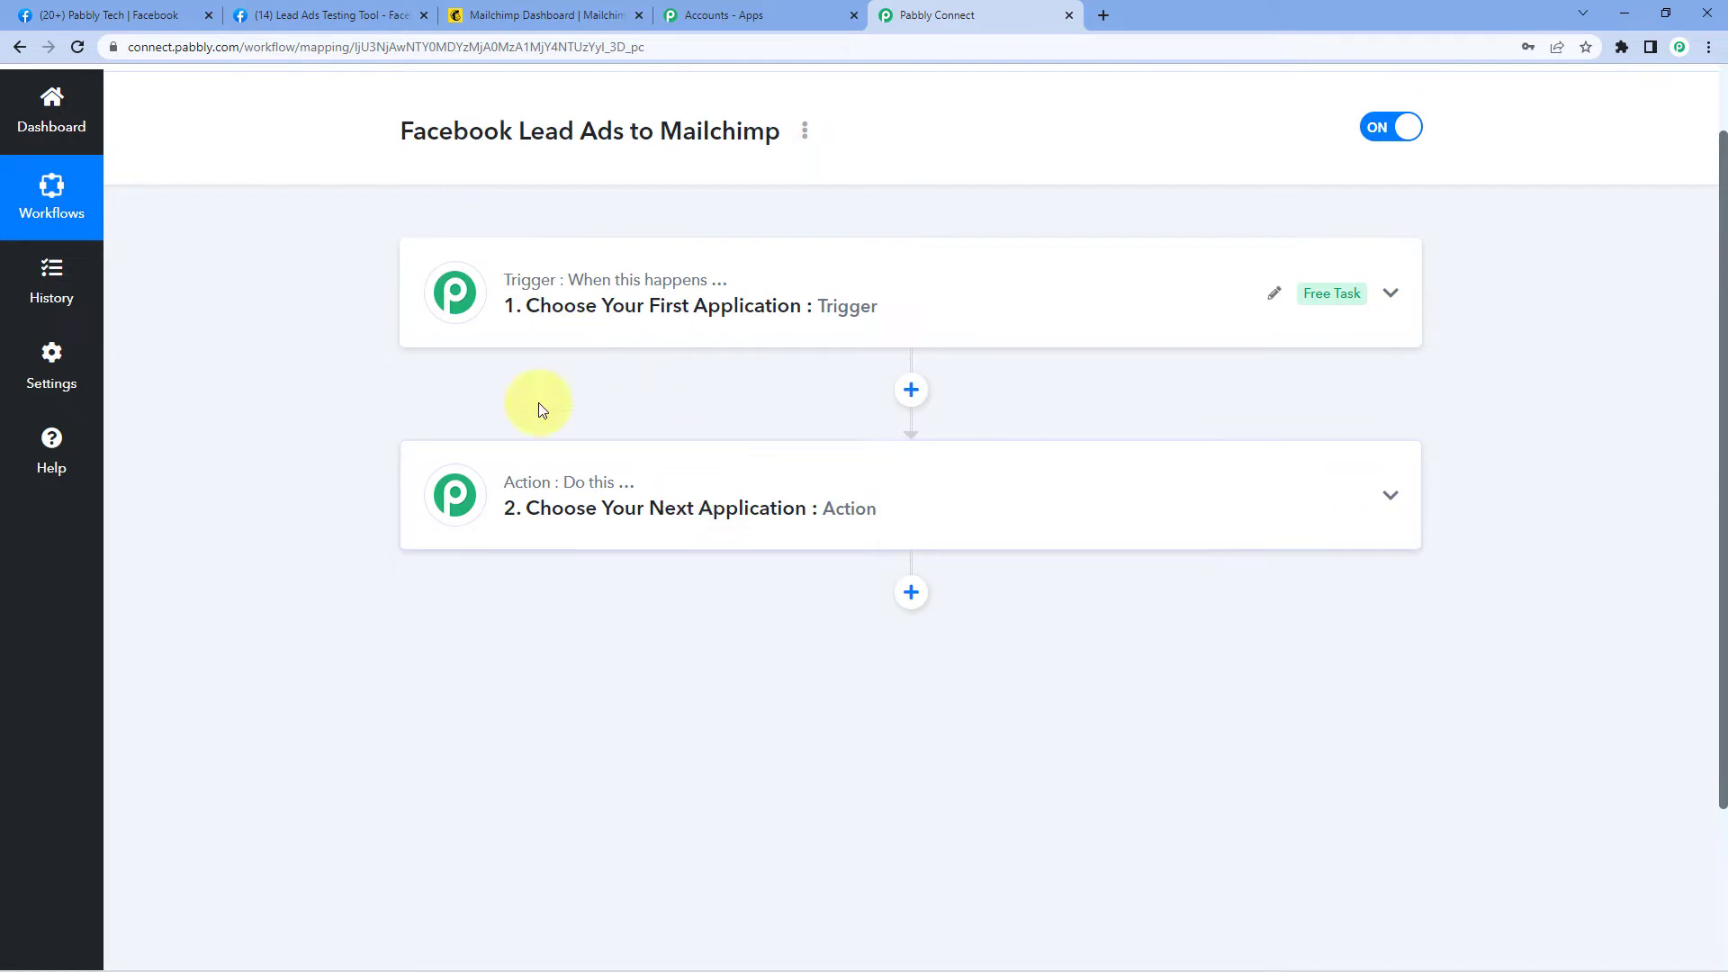
pyautogui.click(564, 299)
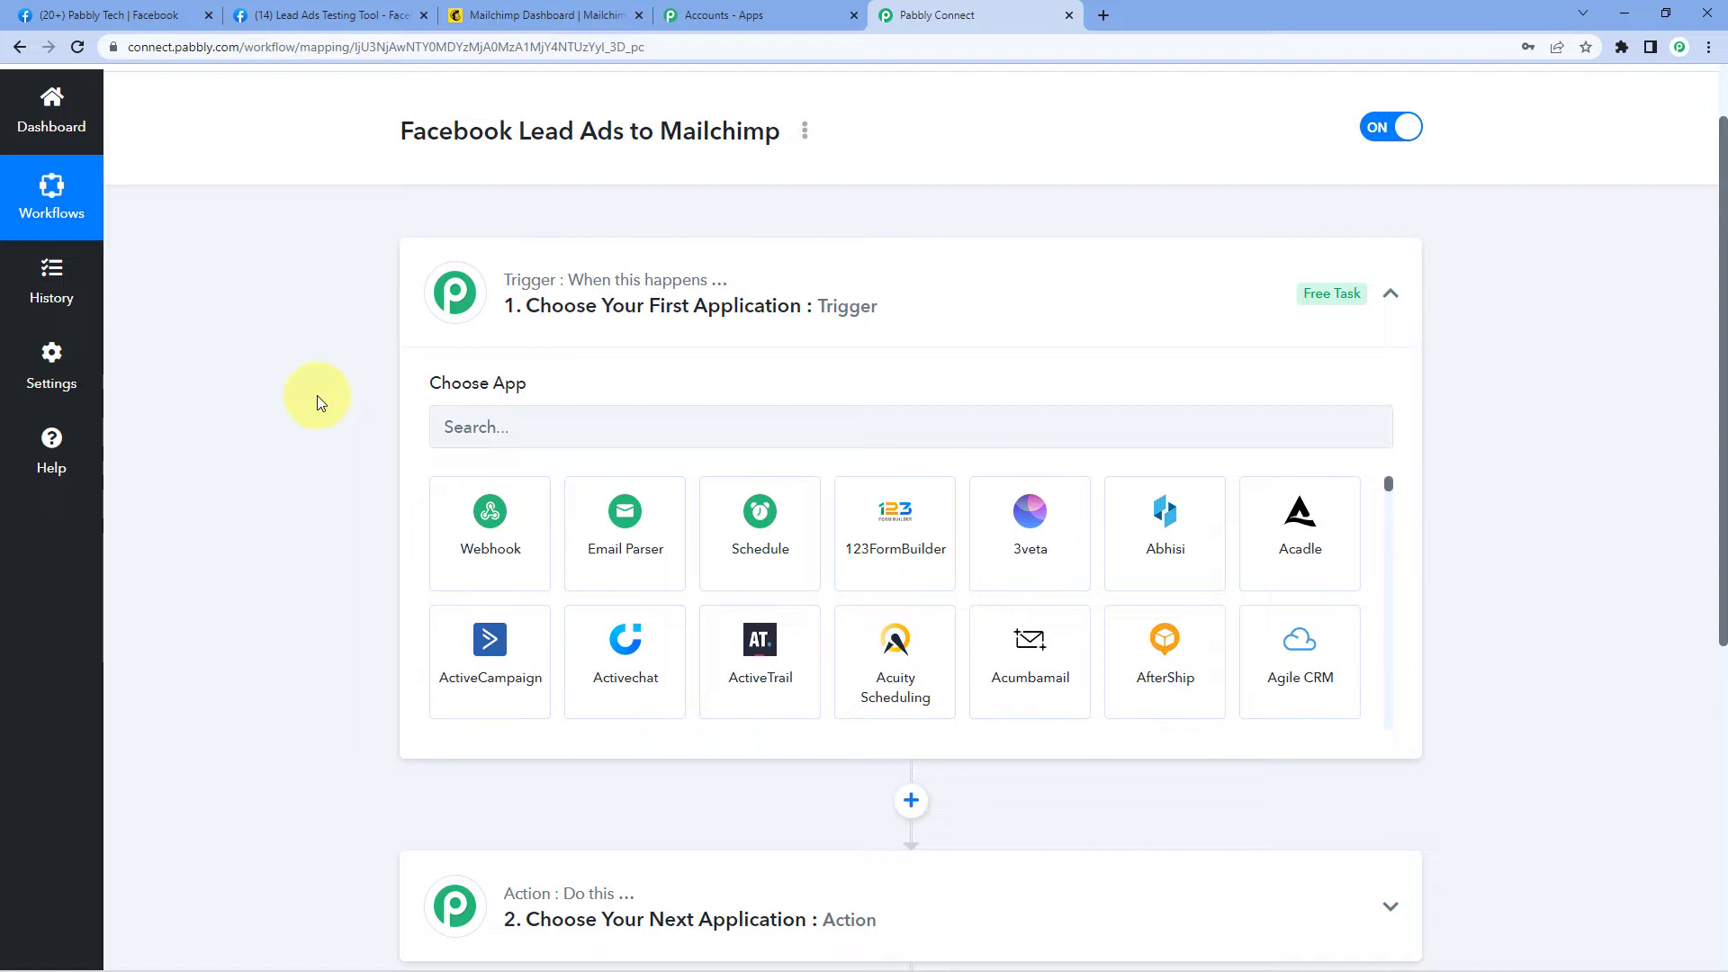
pyautogui.scroll(-2, 294, 386)
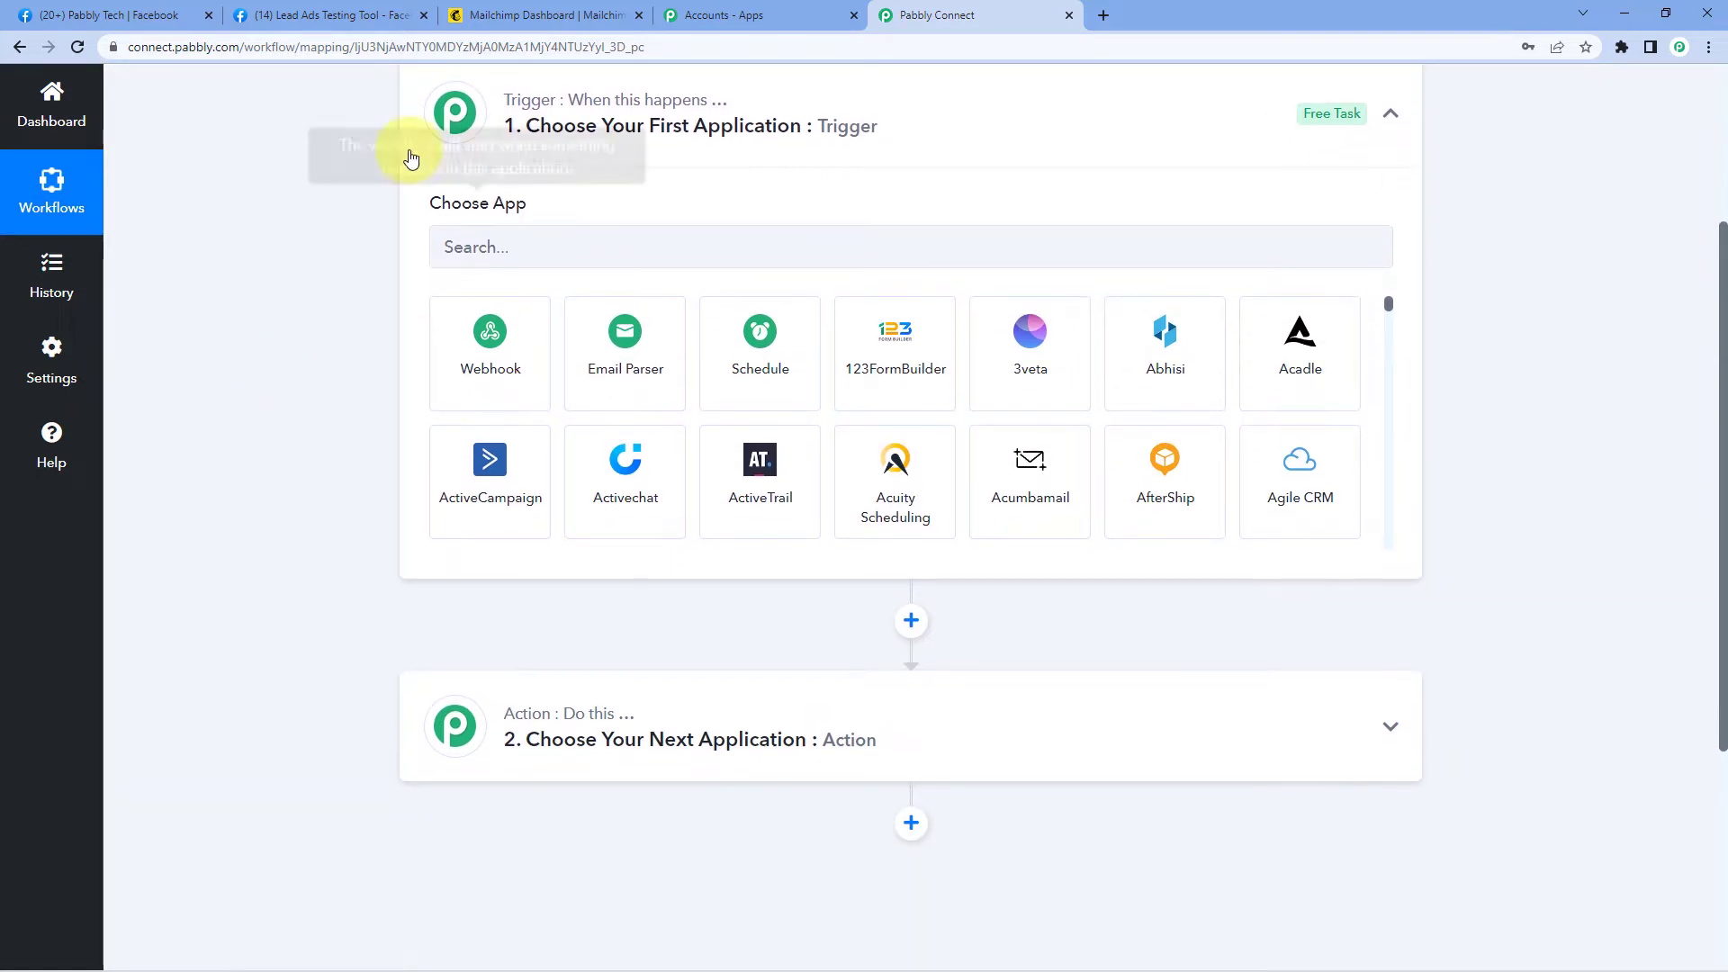
pyautogui.click(514, 248)
# Set the trigger to Facebook Lead Ads with the New Lead (Instant) event and begin connecting
pyautogui.write('Face')
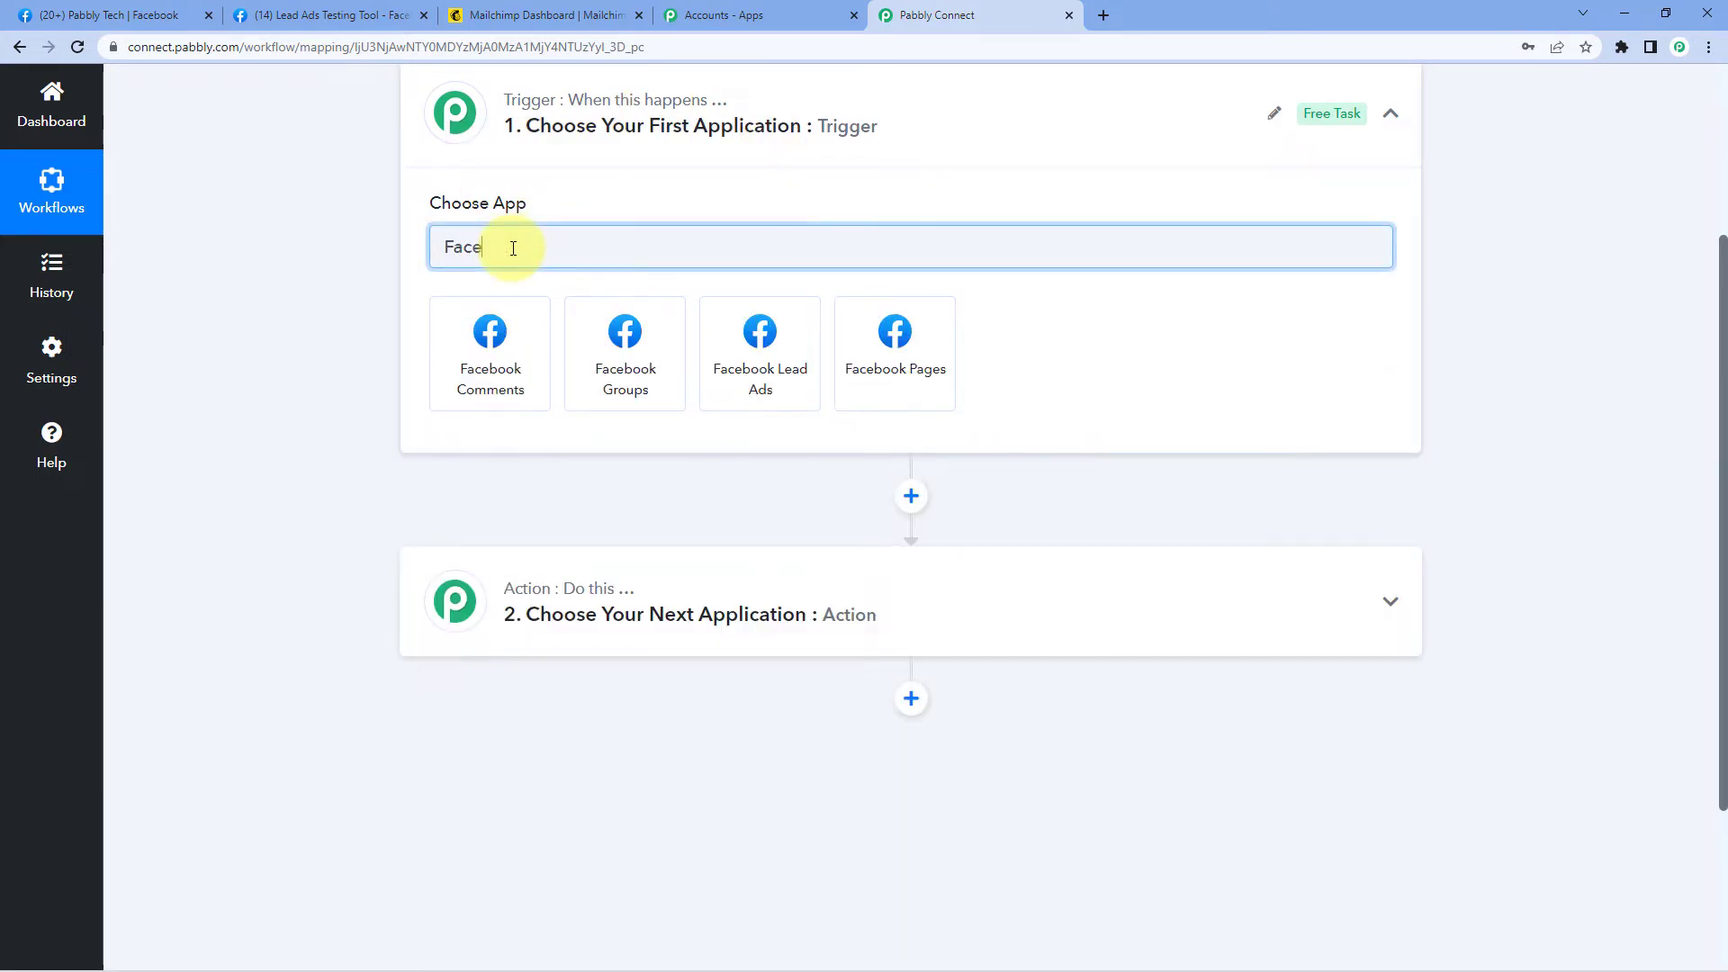
pyautogui.write('book Le')
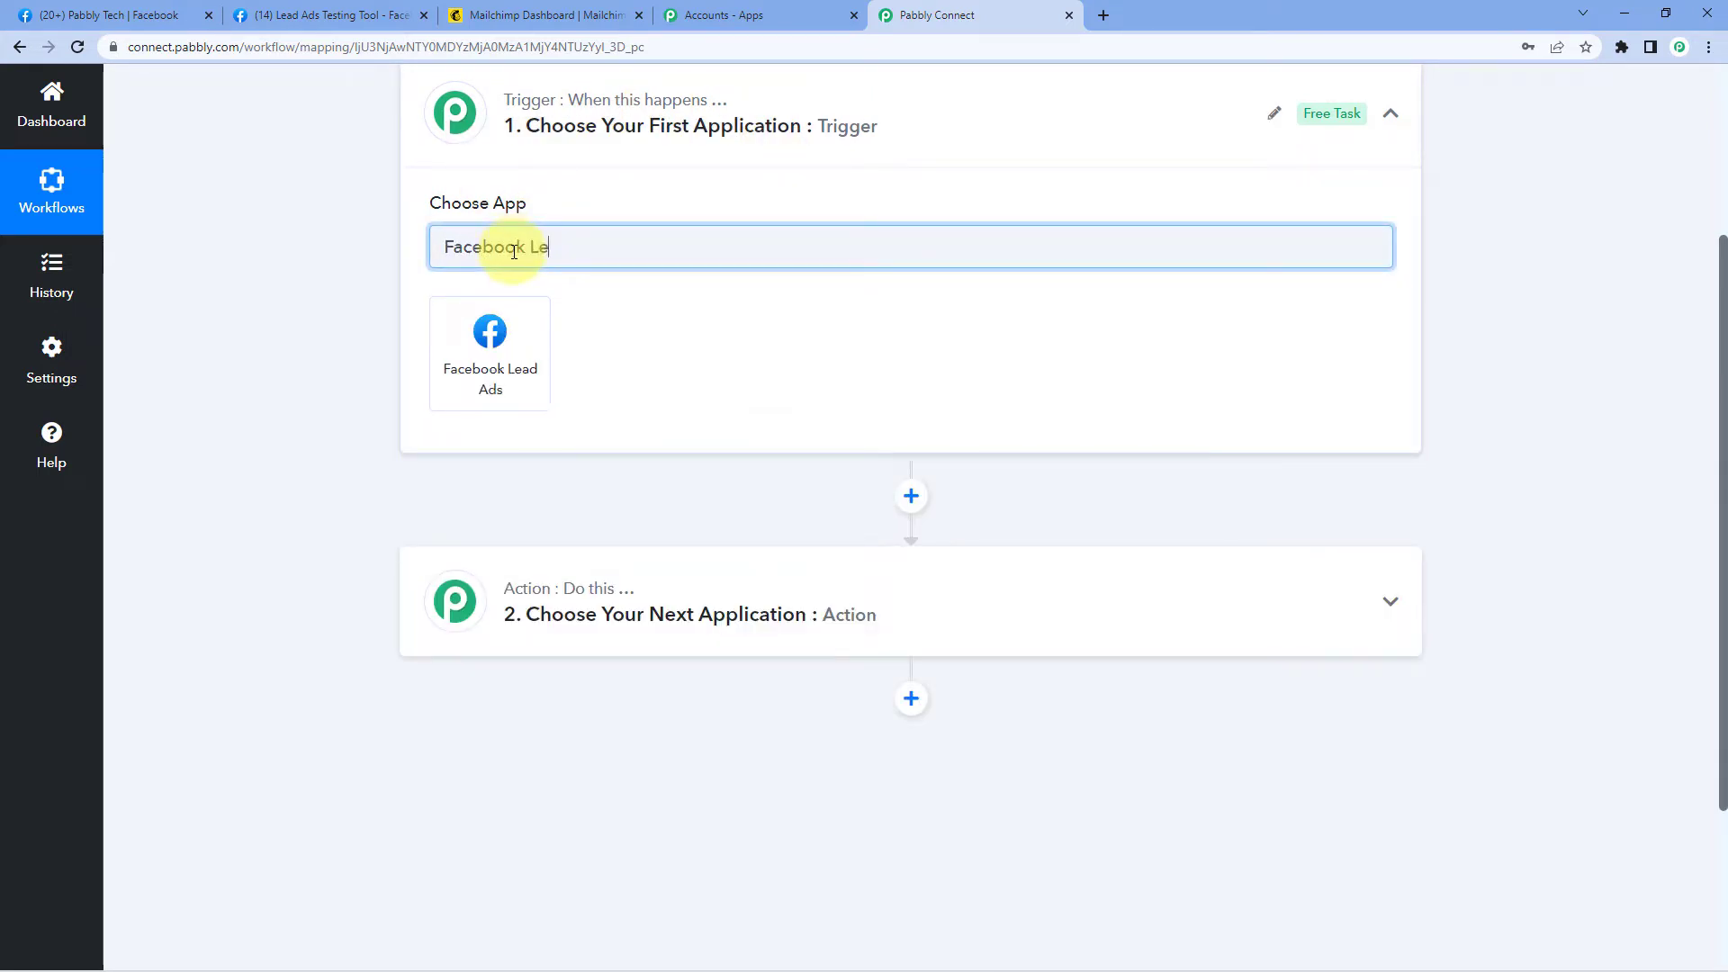
pyautogui.click(486, 347)
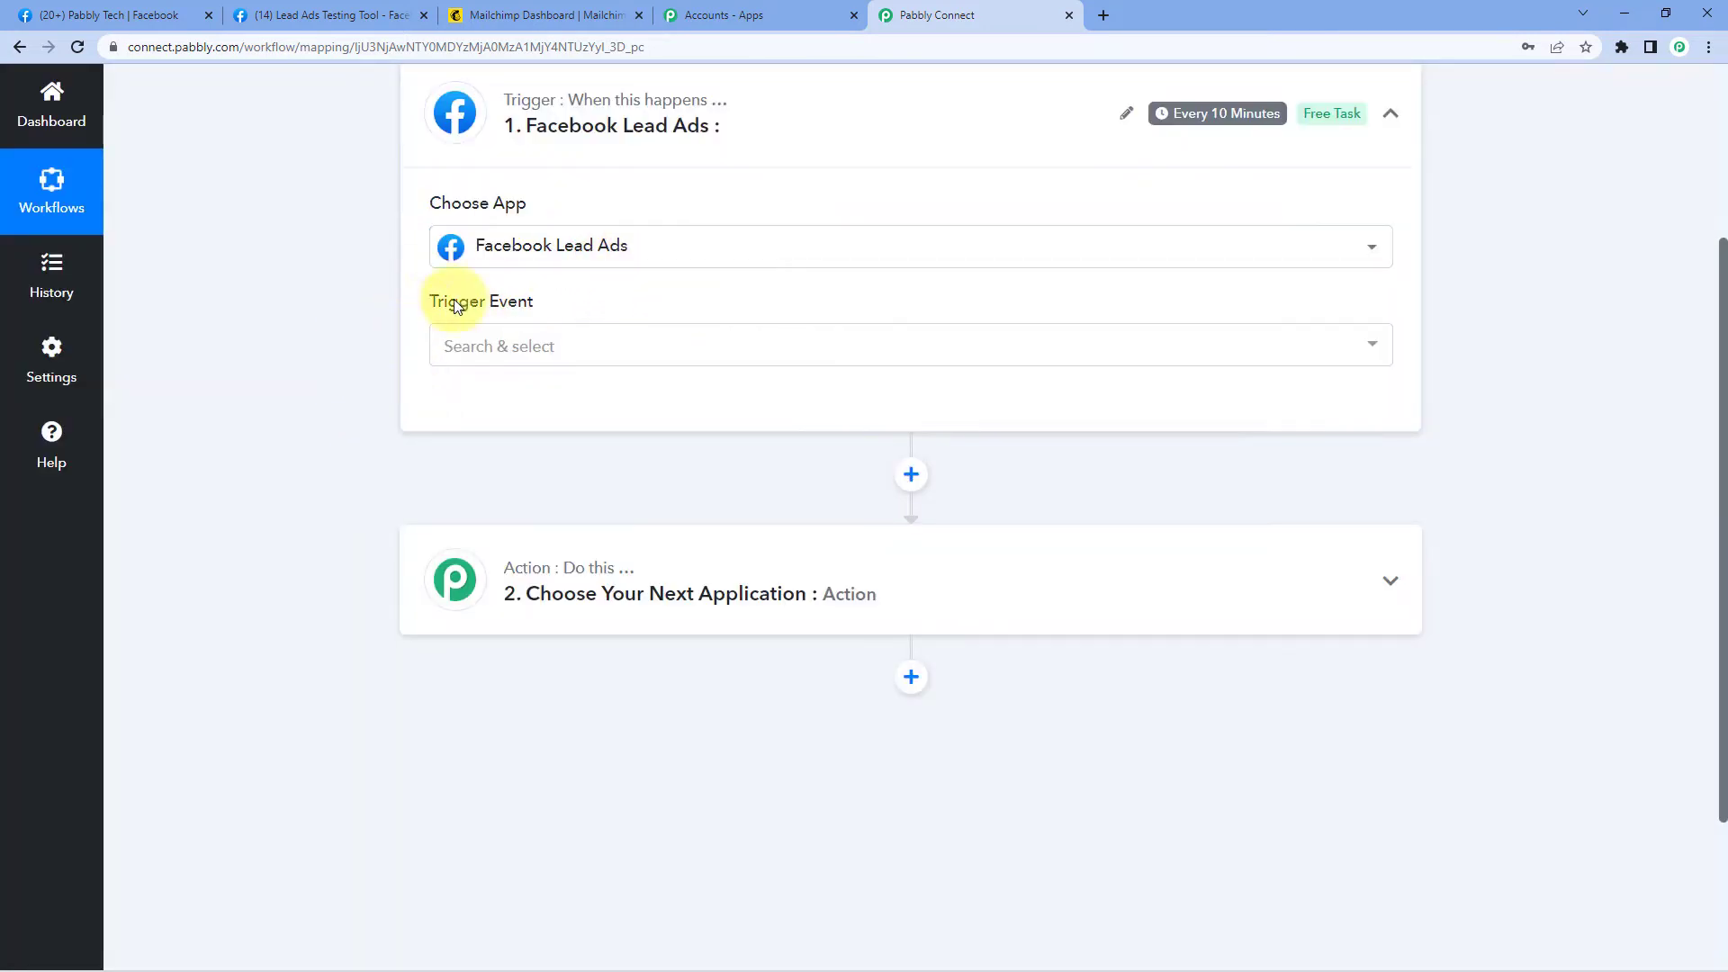
pyautogui.click(540, 346)
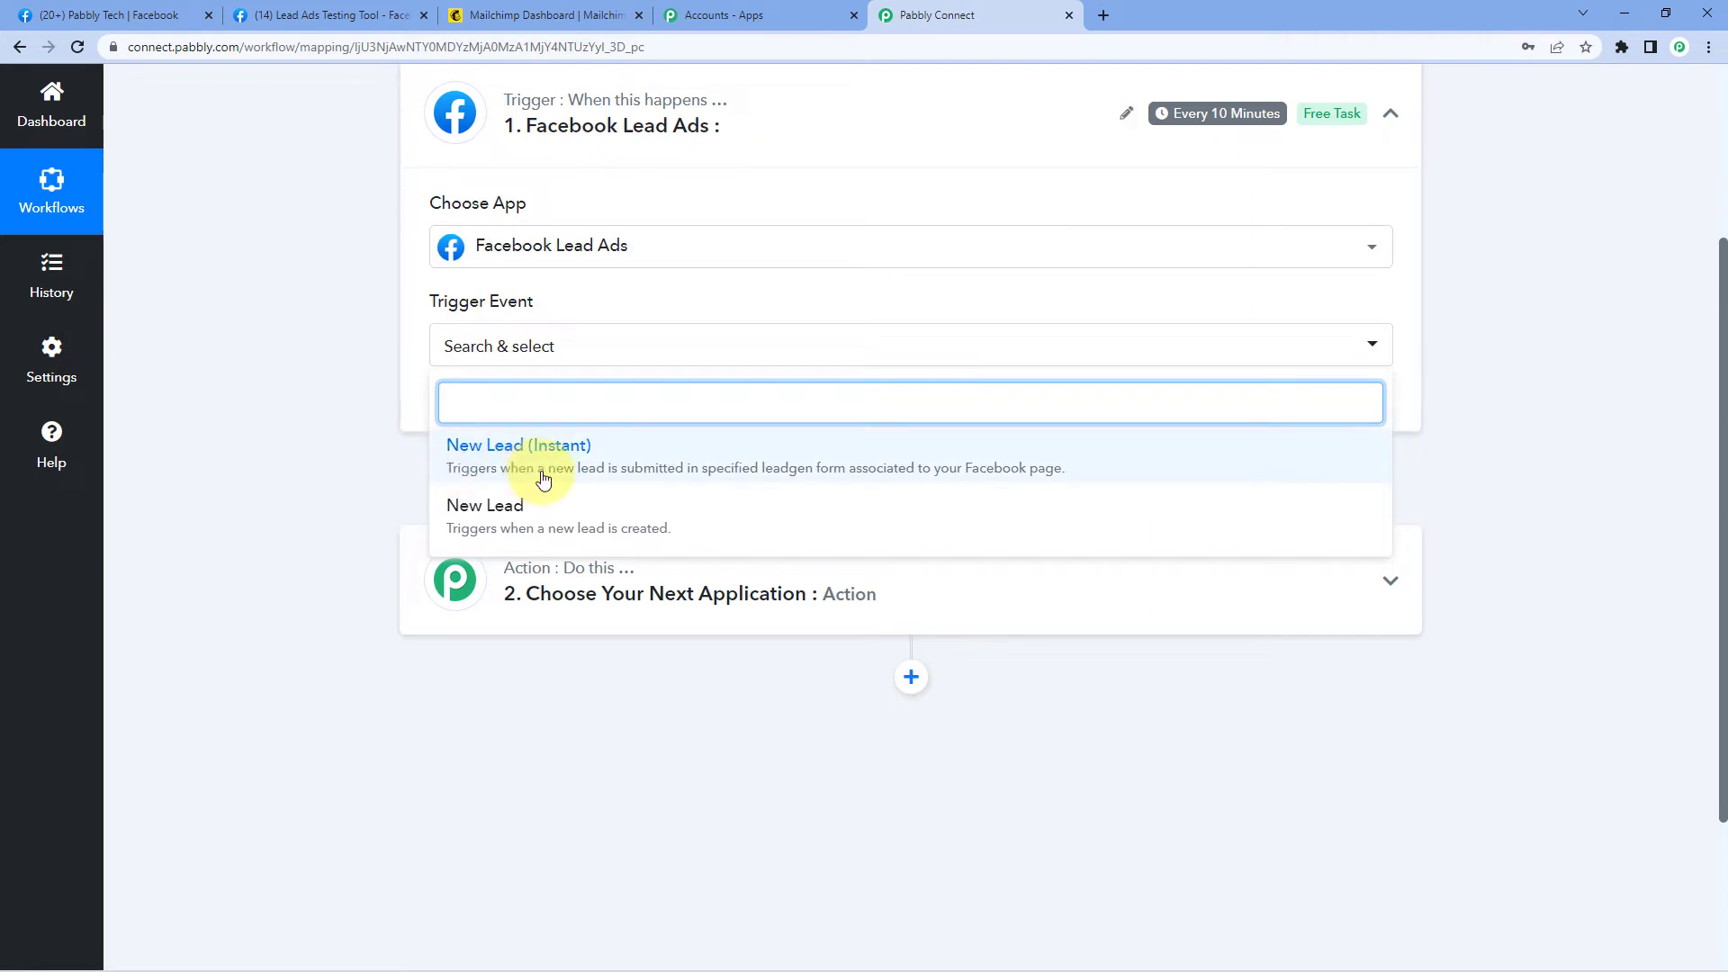
pyautogui.click(544, 478)
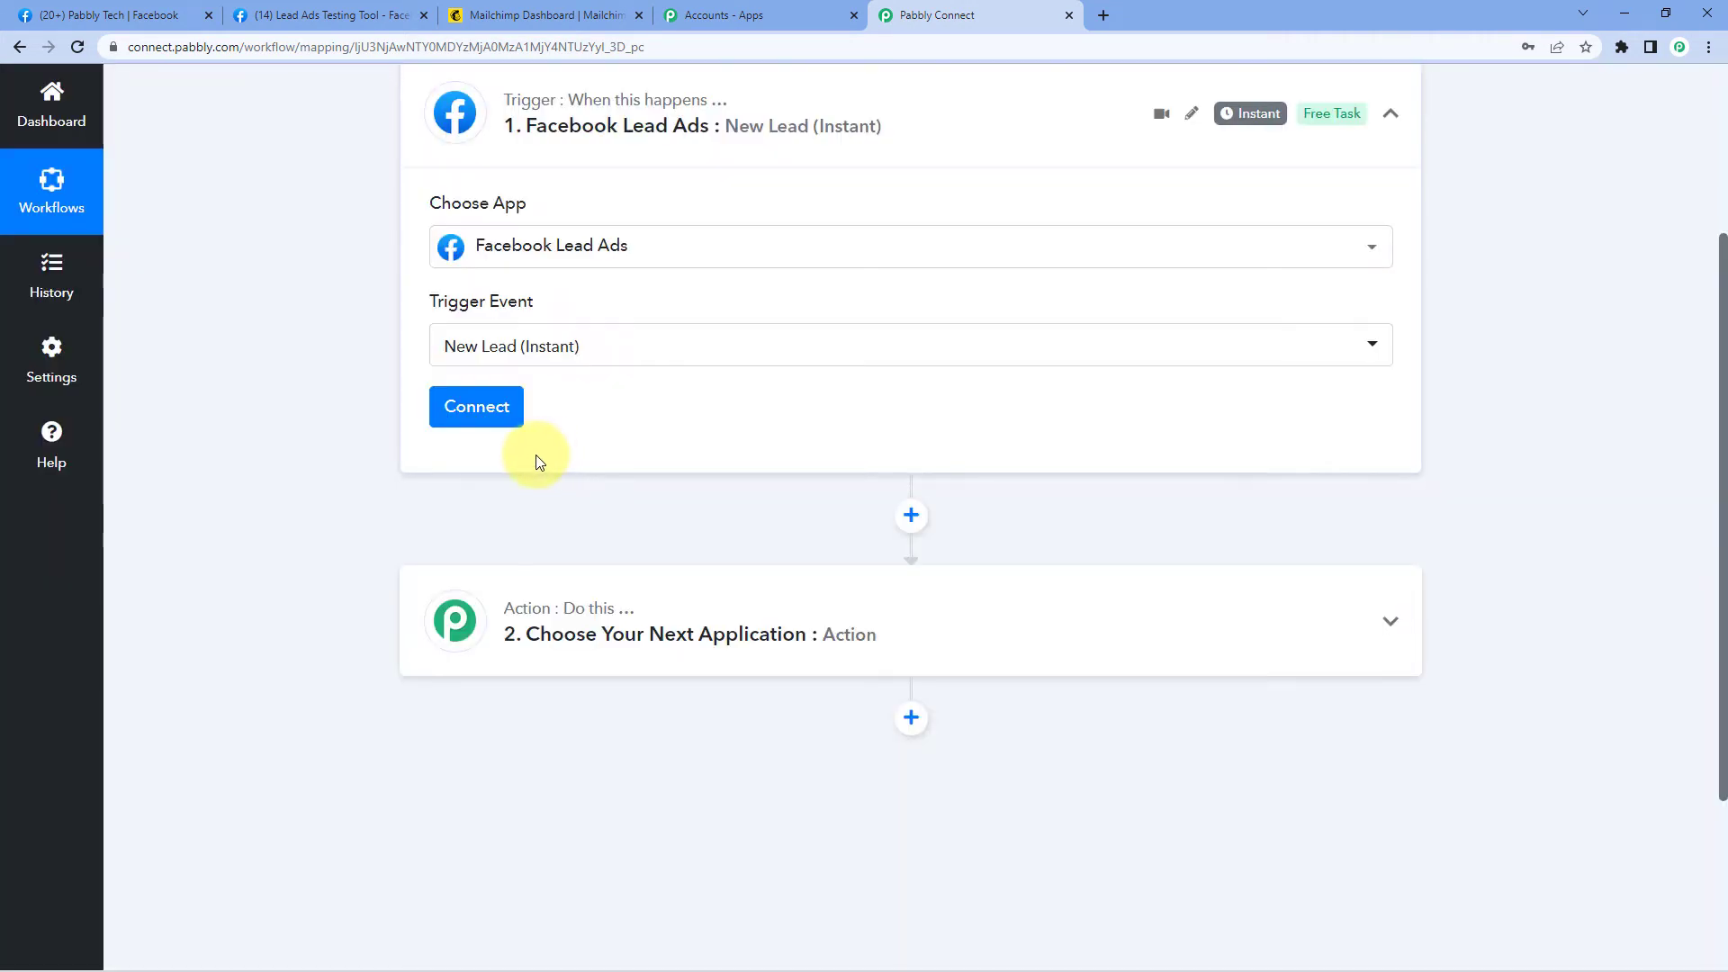
pyautogui.click(508, 413)
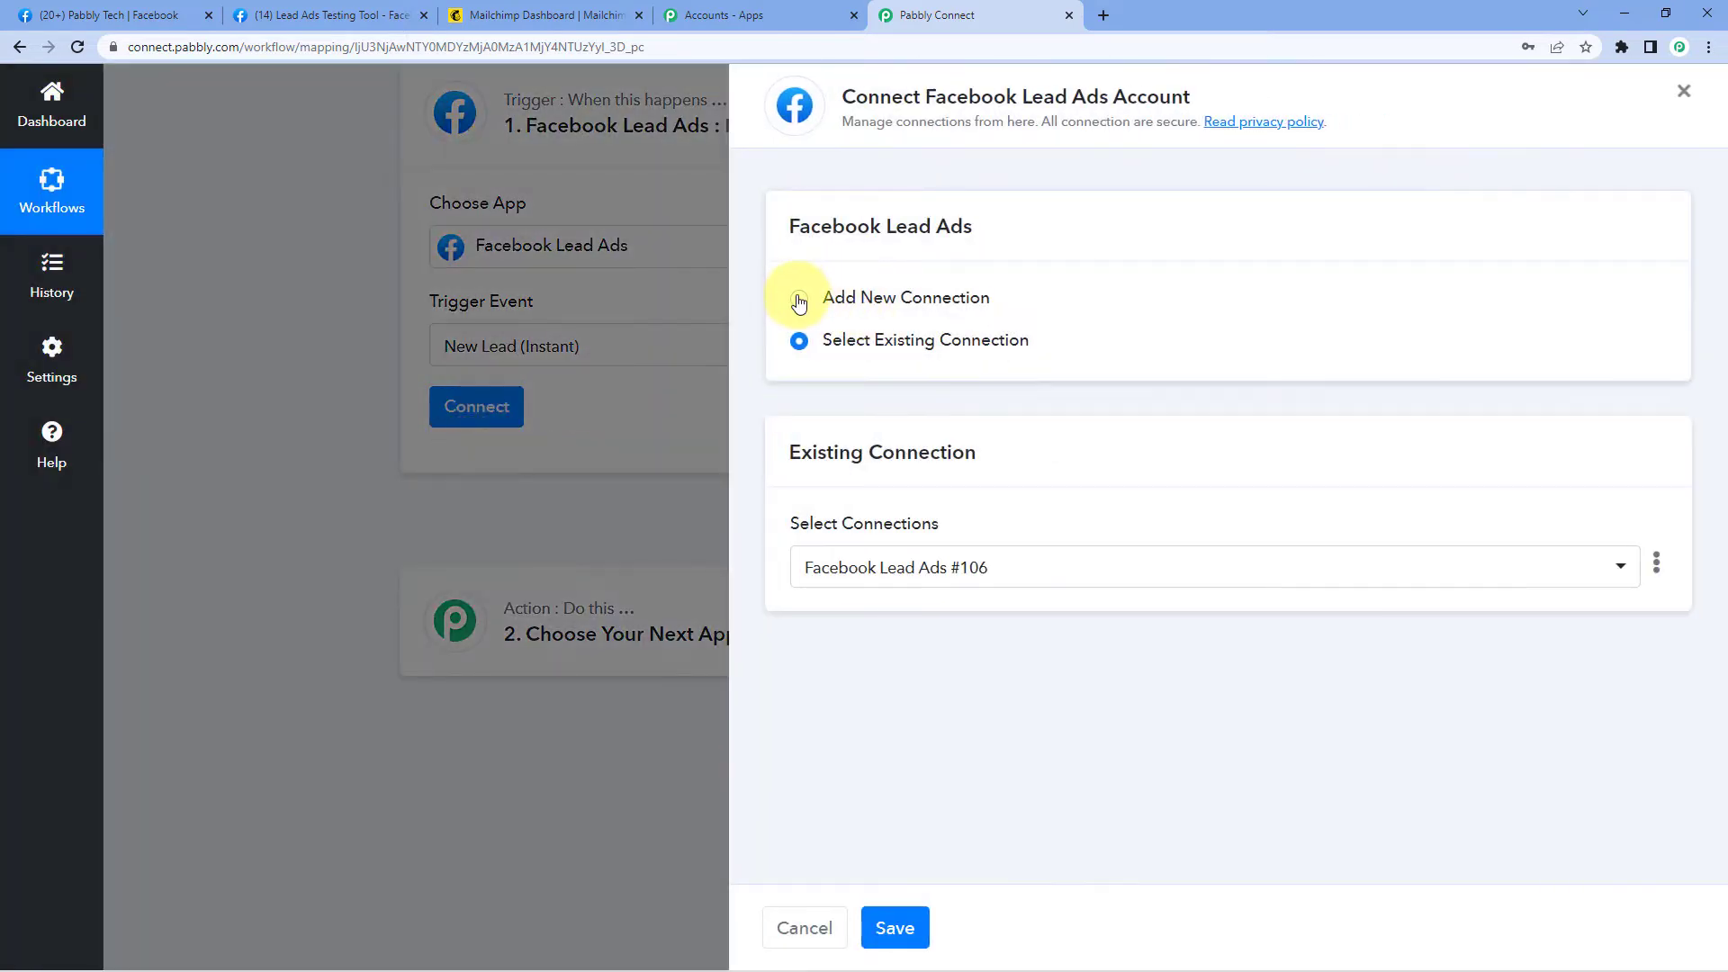
# Add and authorize a new Facebook Lead Ads connection, then return to the workflow
pyautogui.click(799, 298)
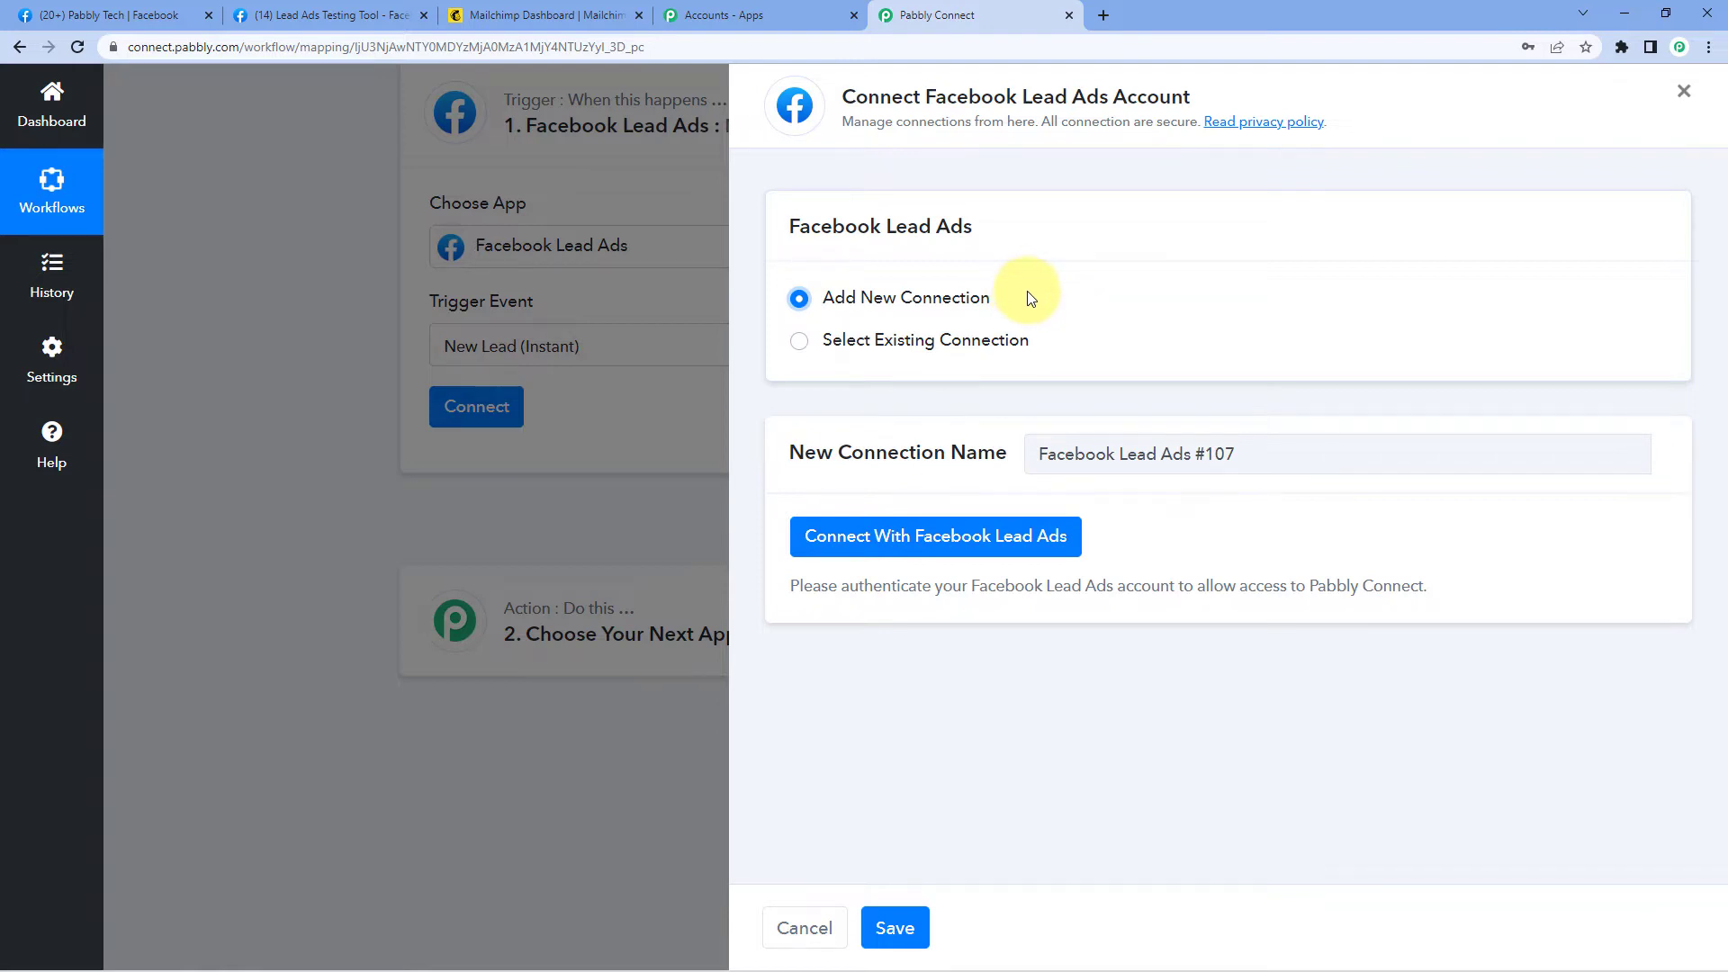
pyautogui.click(927, 534)
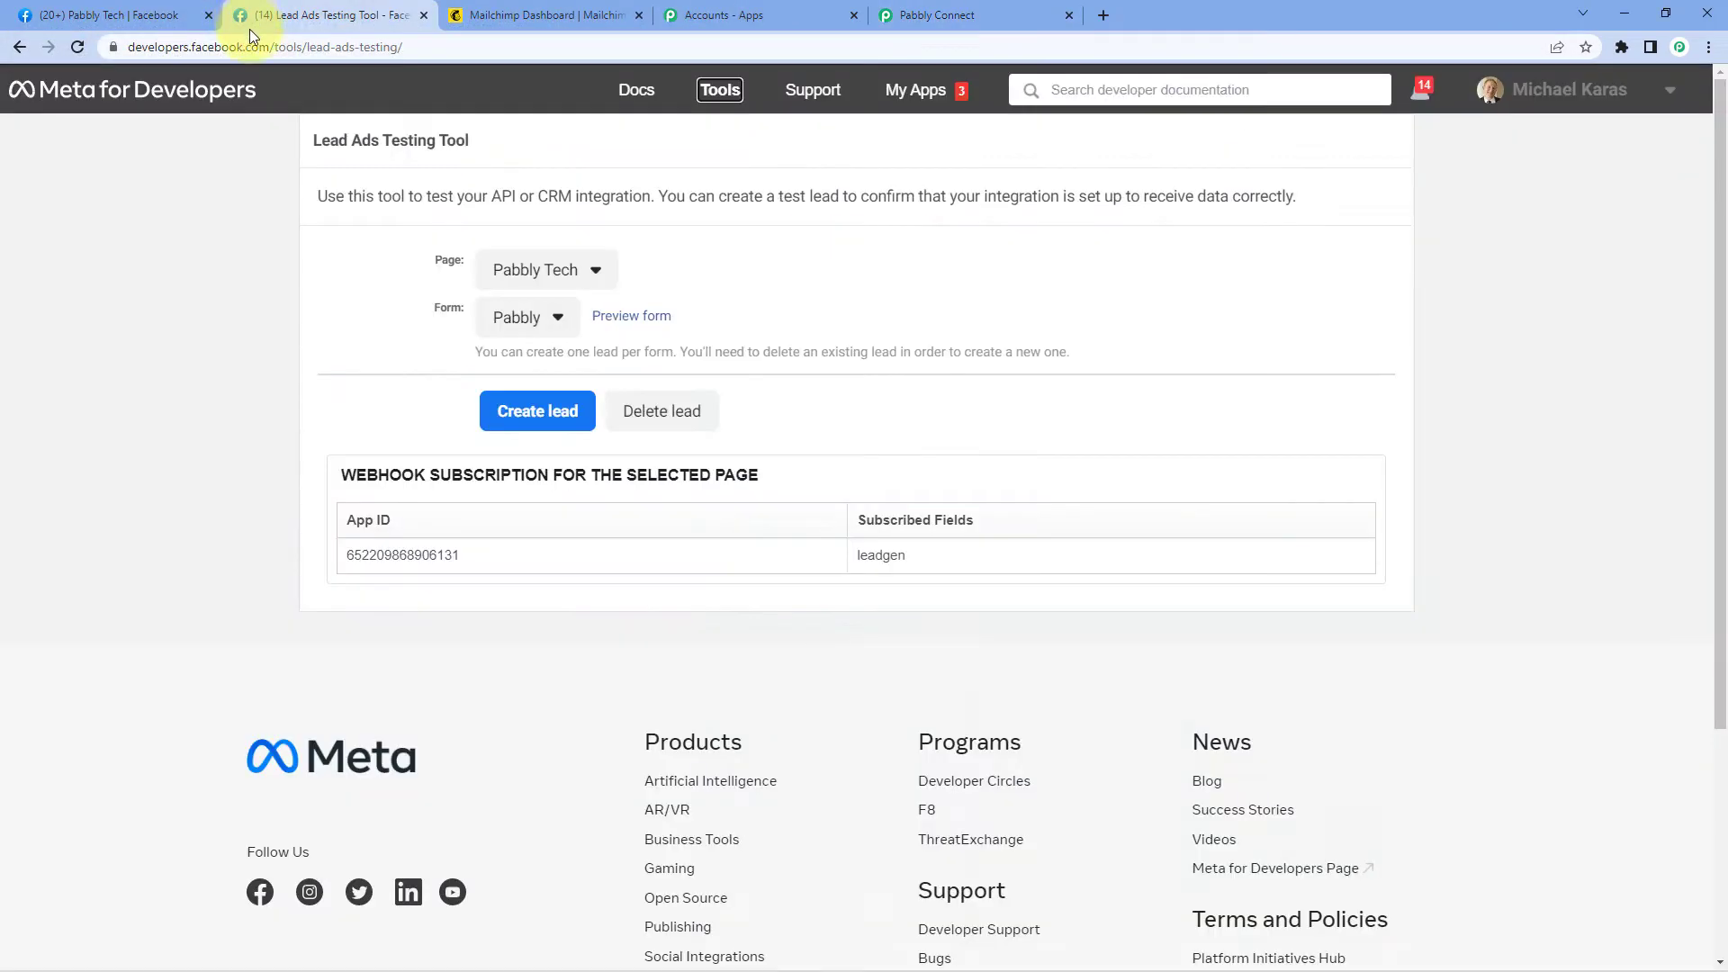
pyautogui.moveTo(250, 29); pyautogui.dragTo(360, 20)
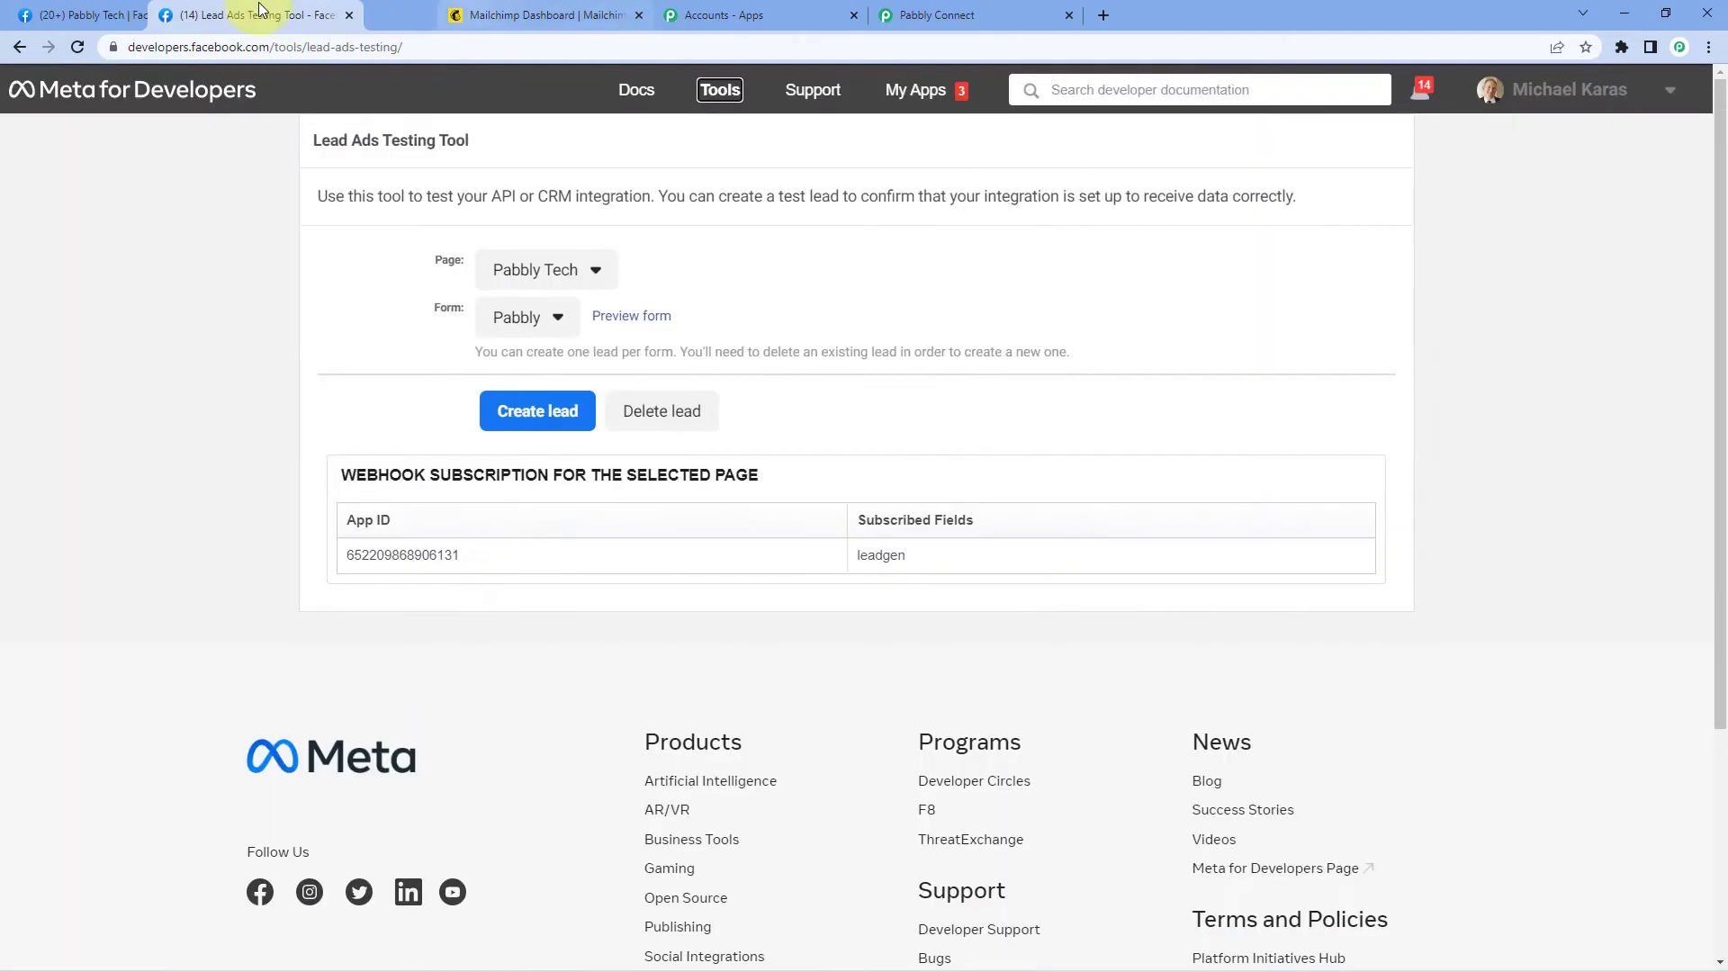
pyautogui.click(944, 23)
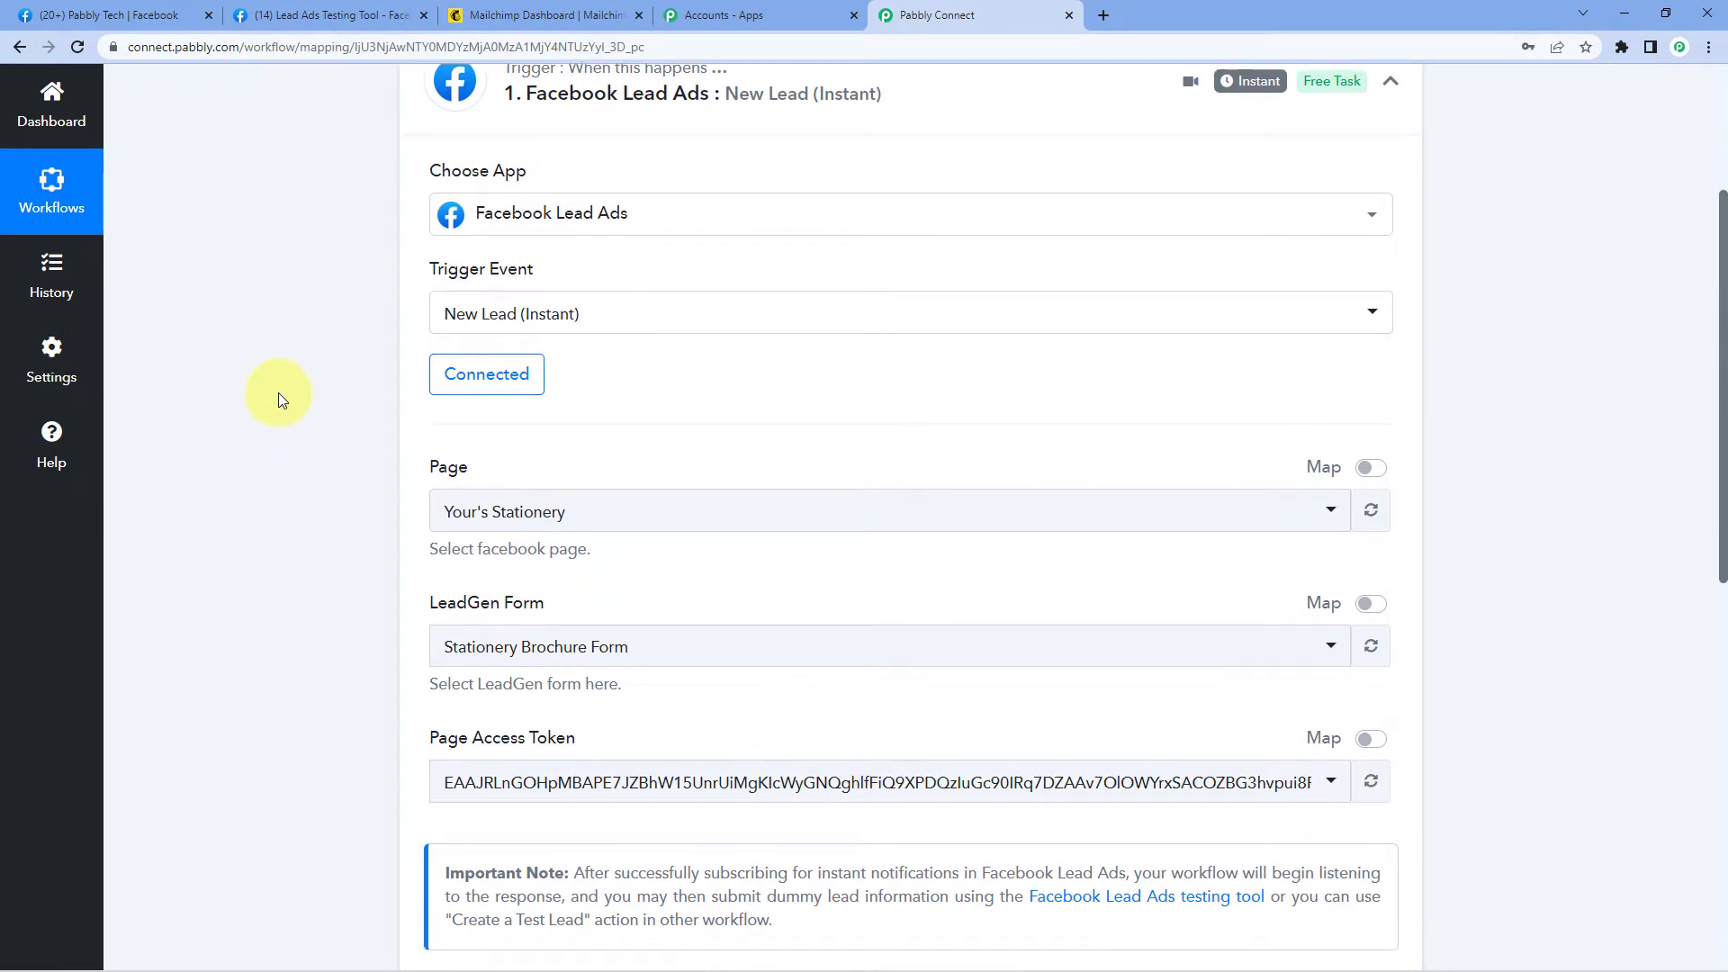
pyautogui.scroll(-2, 275, 369)
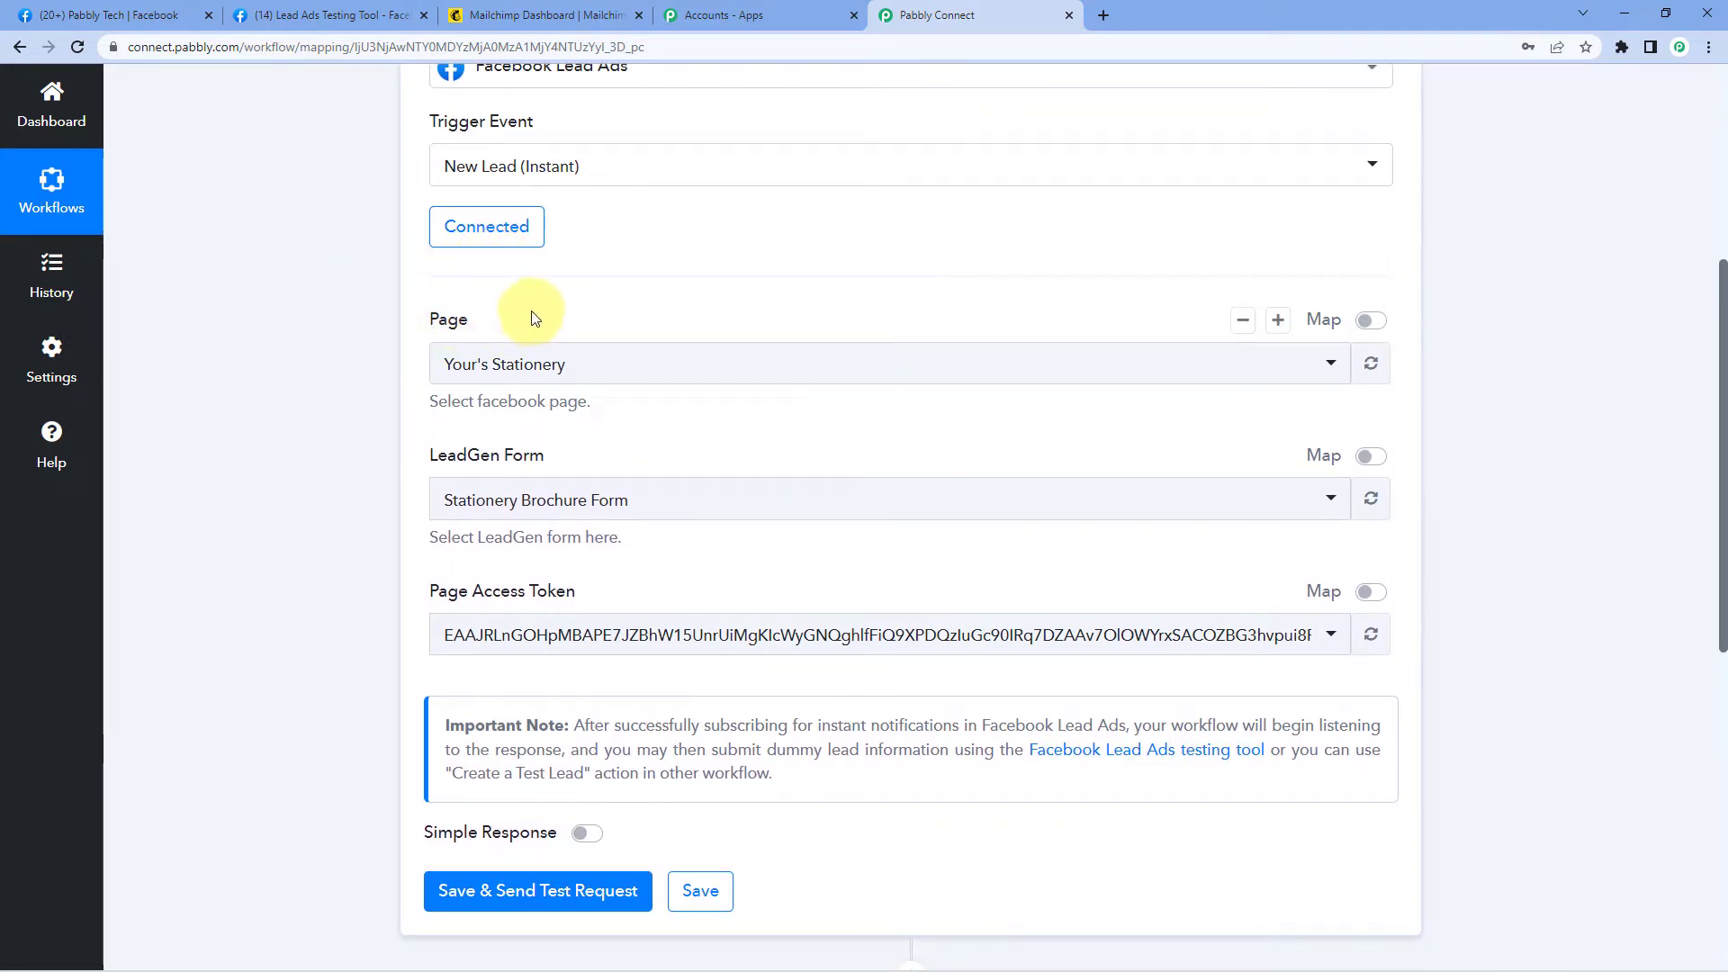
# Change the trigger's Facebook page to Pabbly Tech by searching 'Pabbly'
pyautogui.click(618, 369)
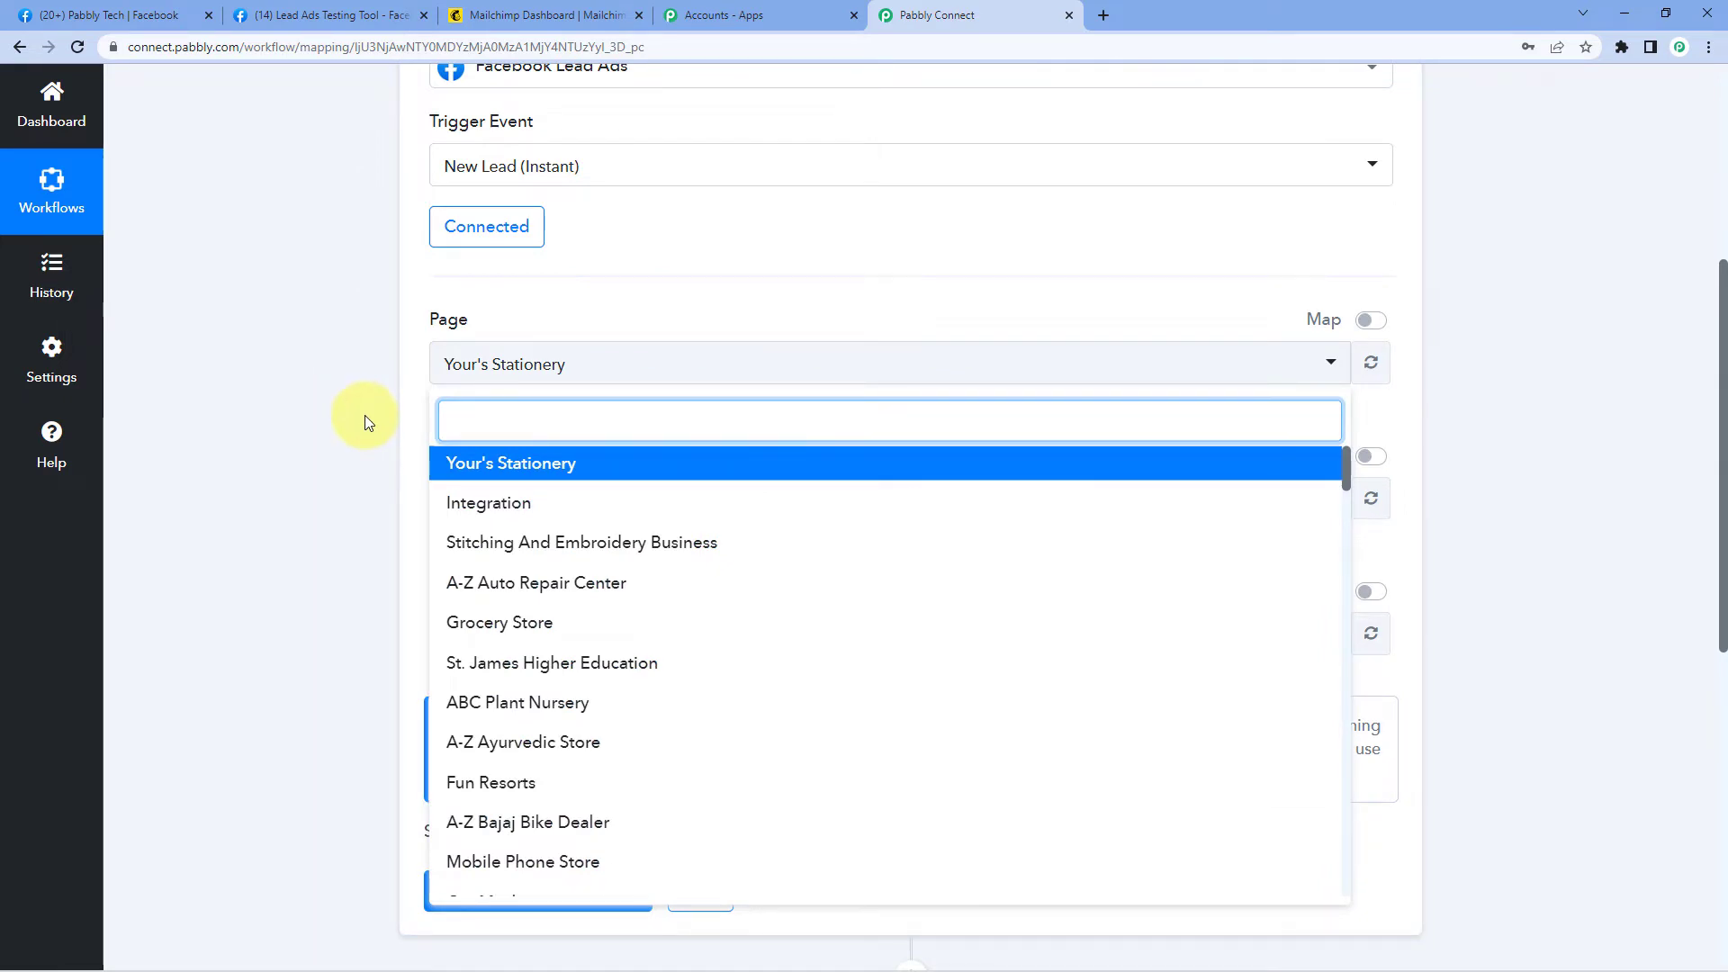
pyautogui.scroll(-2, 430, 525)
pyautogui.scroll(1, 441, 518)
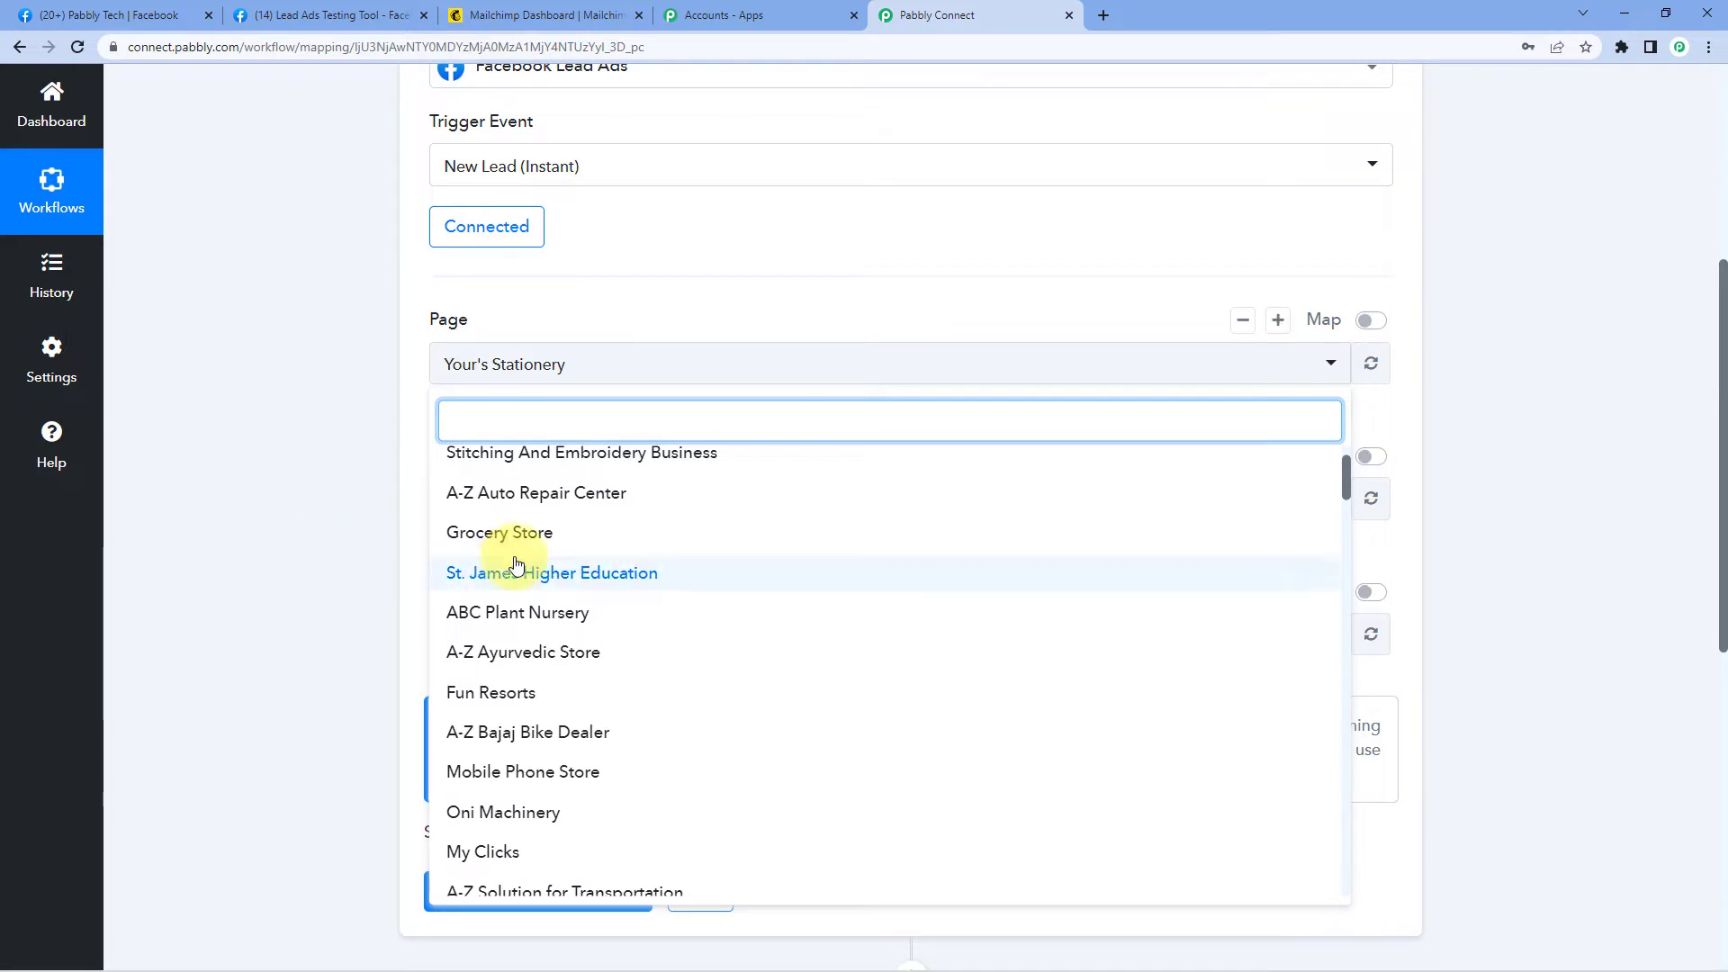
pyautogui.scroll(2, 468, 504)
pyautogui.click(135, 14)
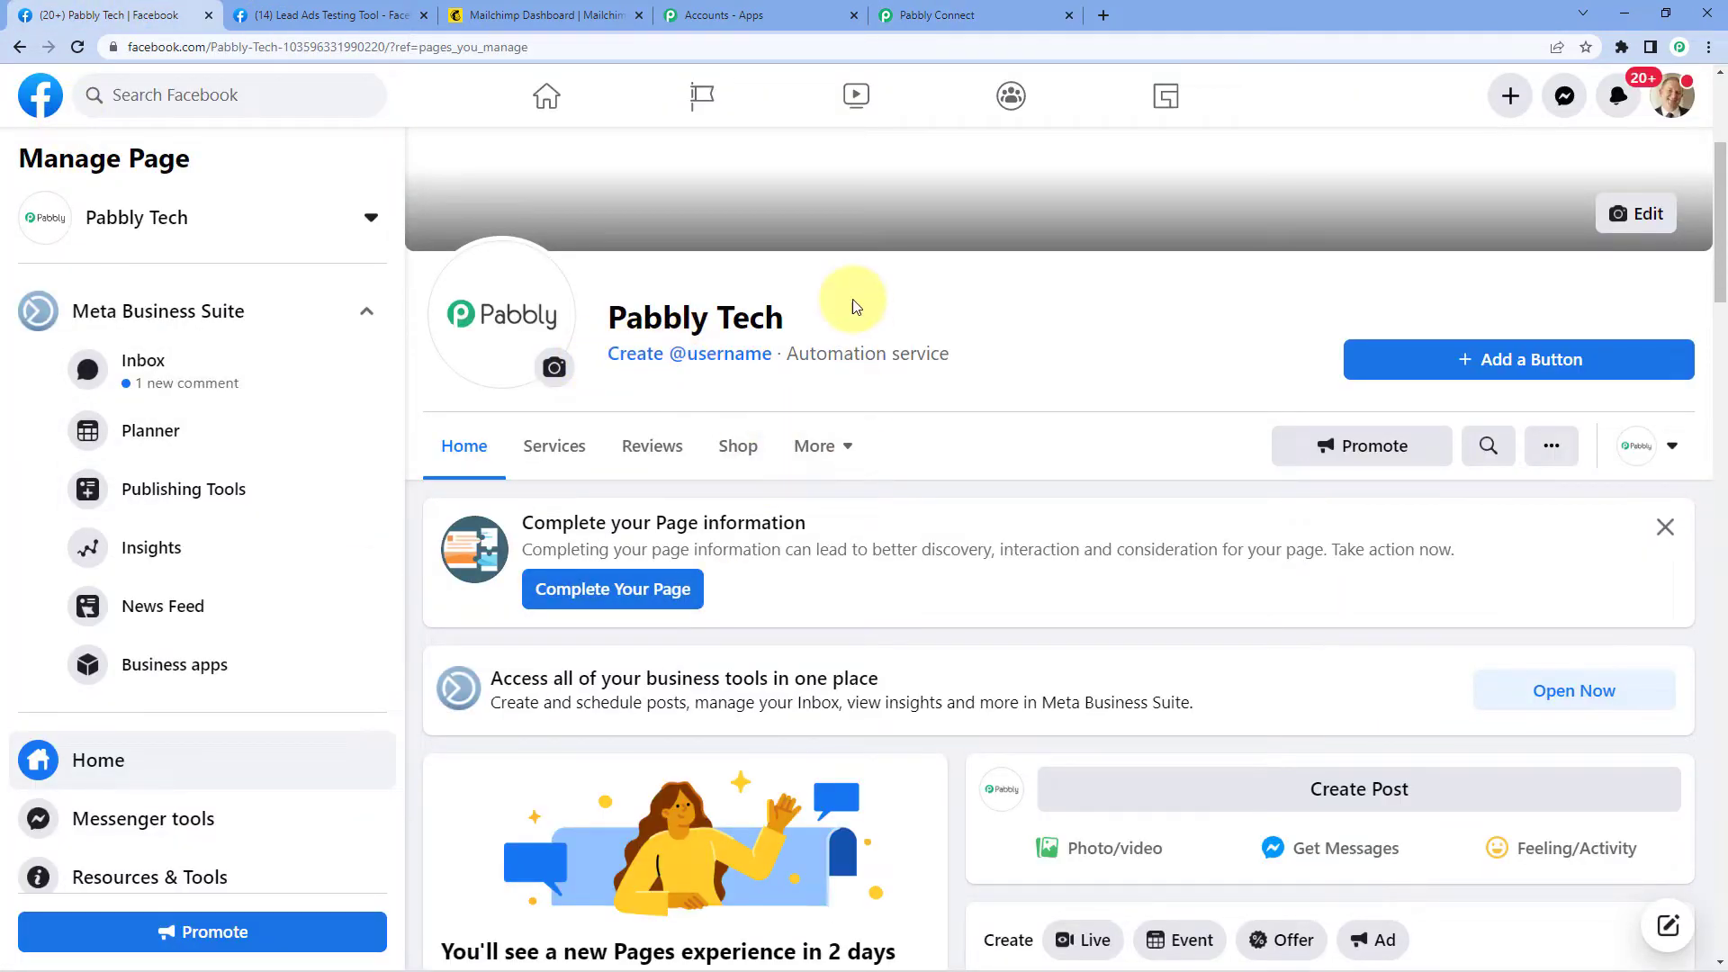
pyautogui.click(982, 9)
pyautogui.click(528, 429)
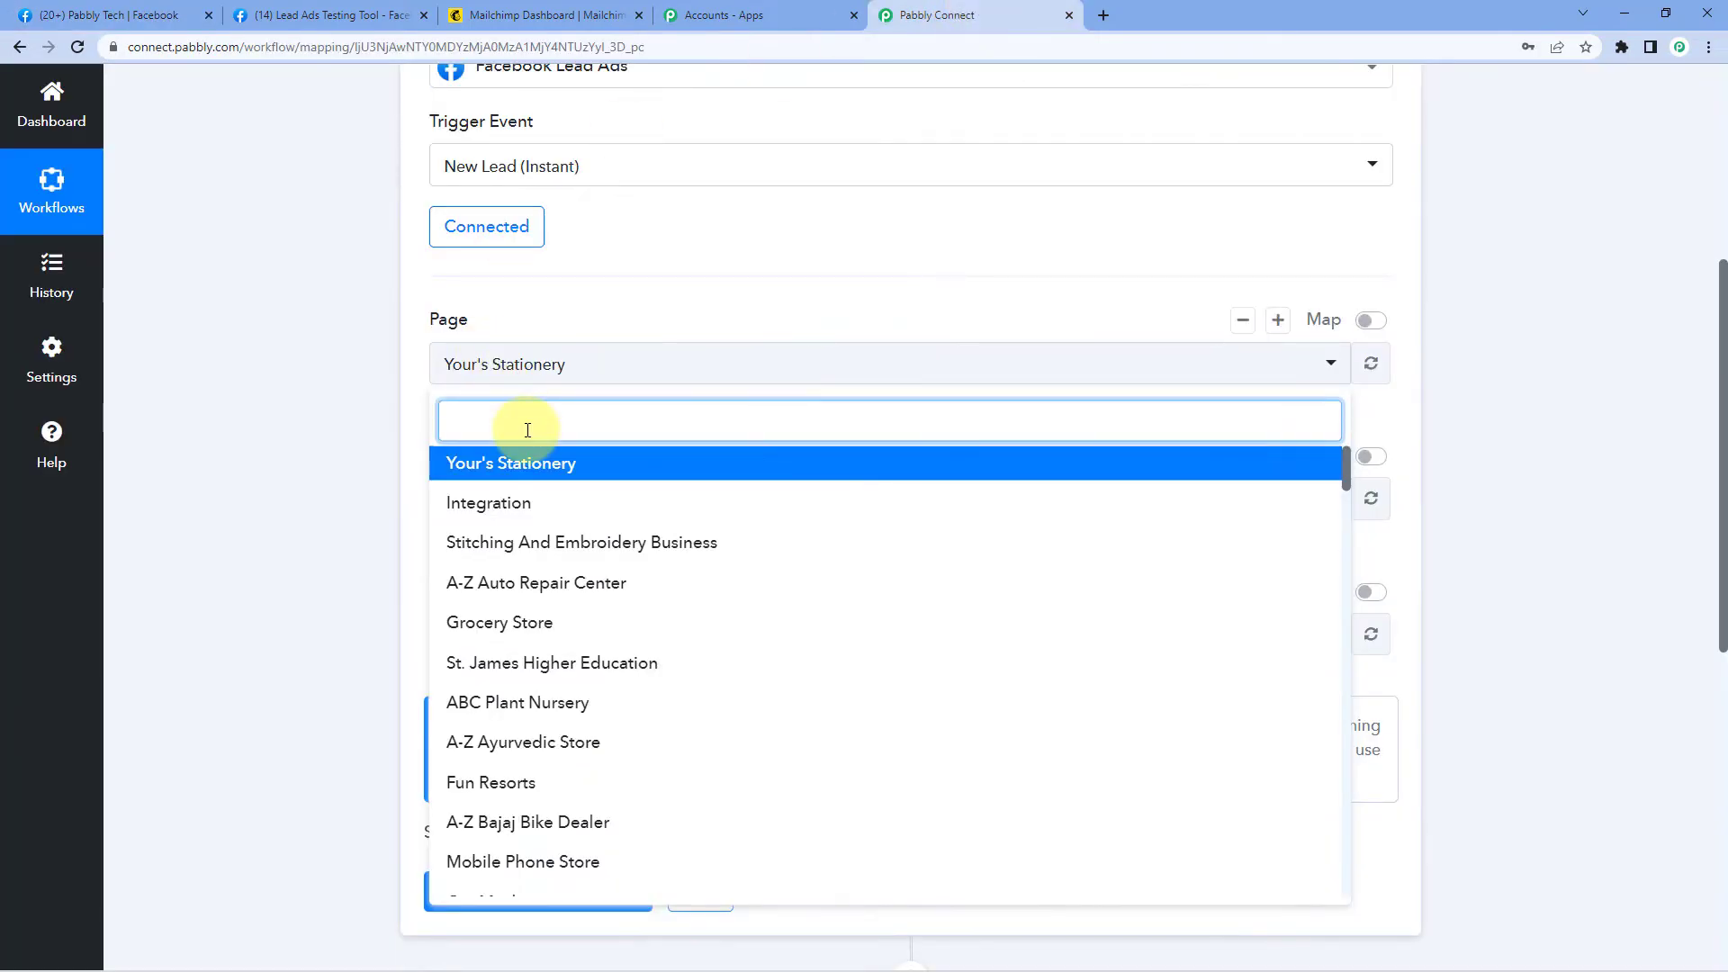
pyautogui.write('Pabbly')
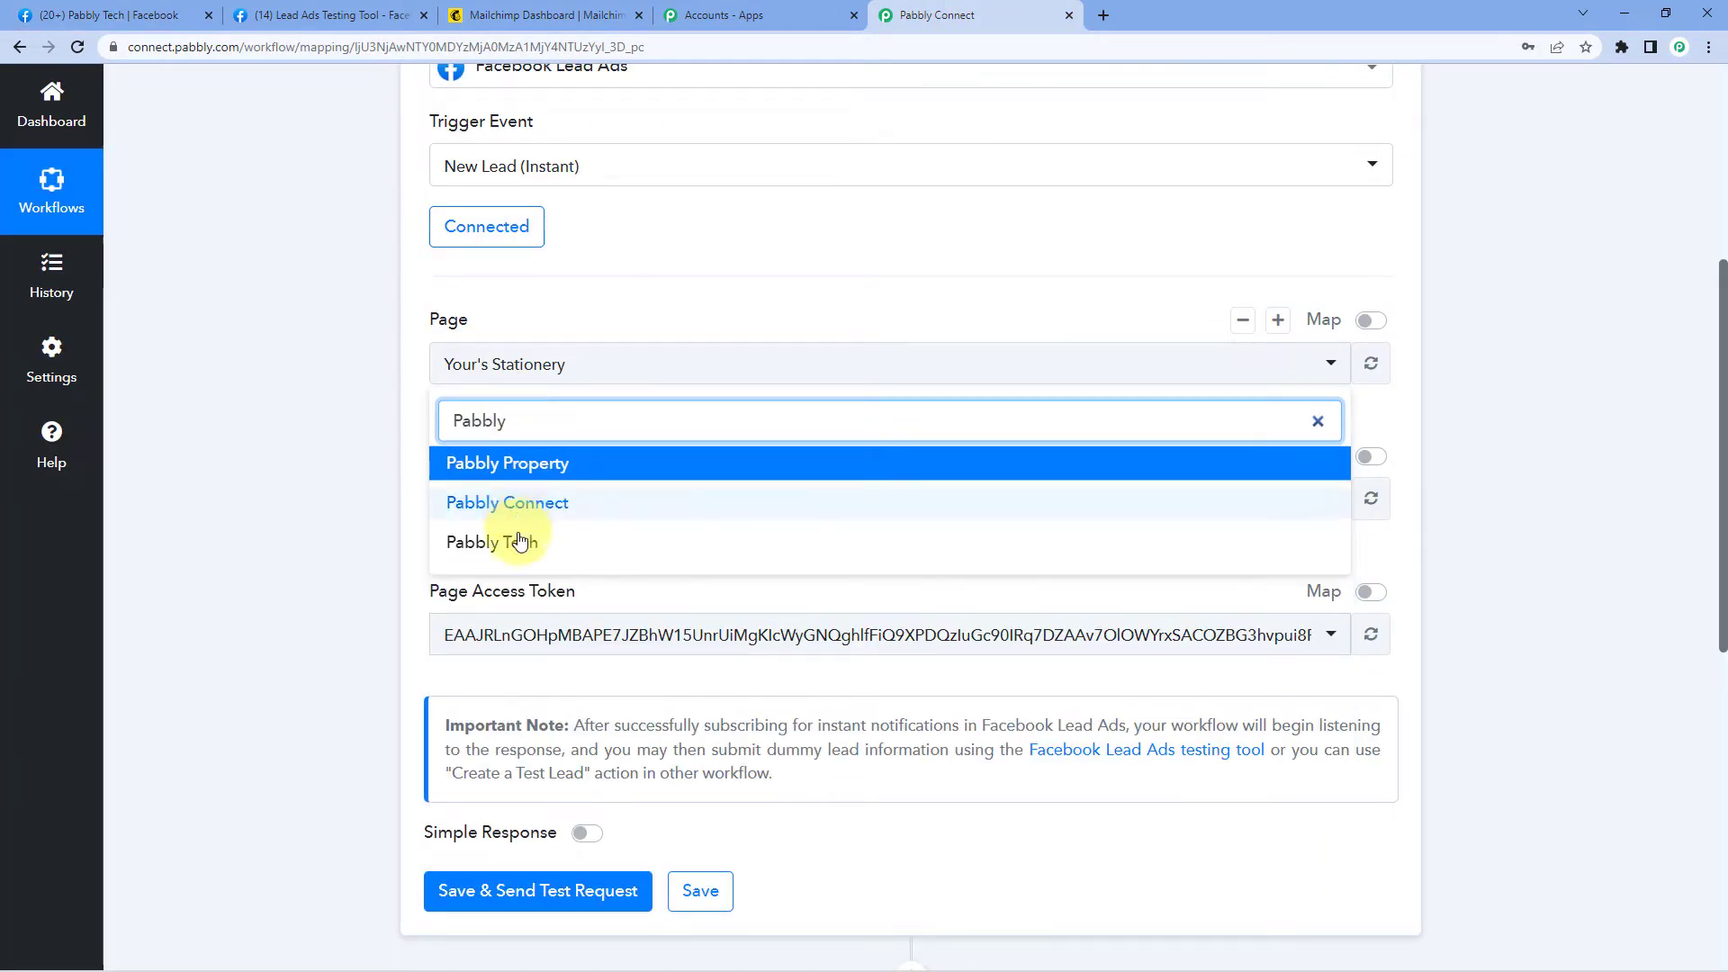
pyautogui.click(520, 540)
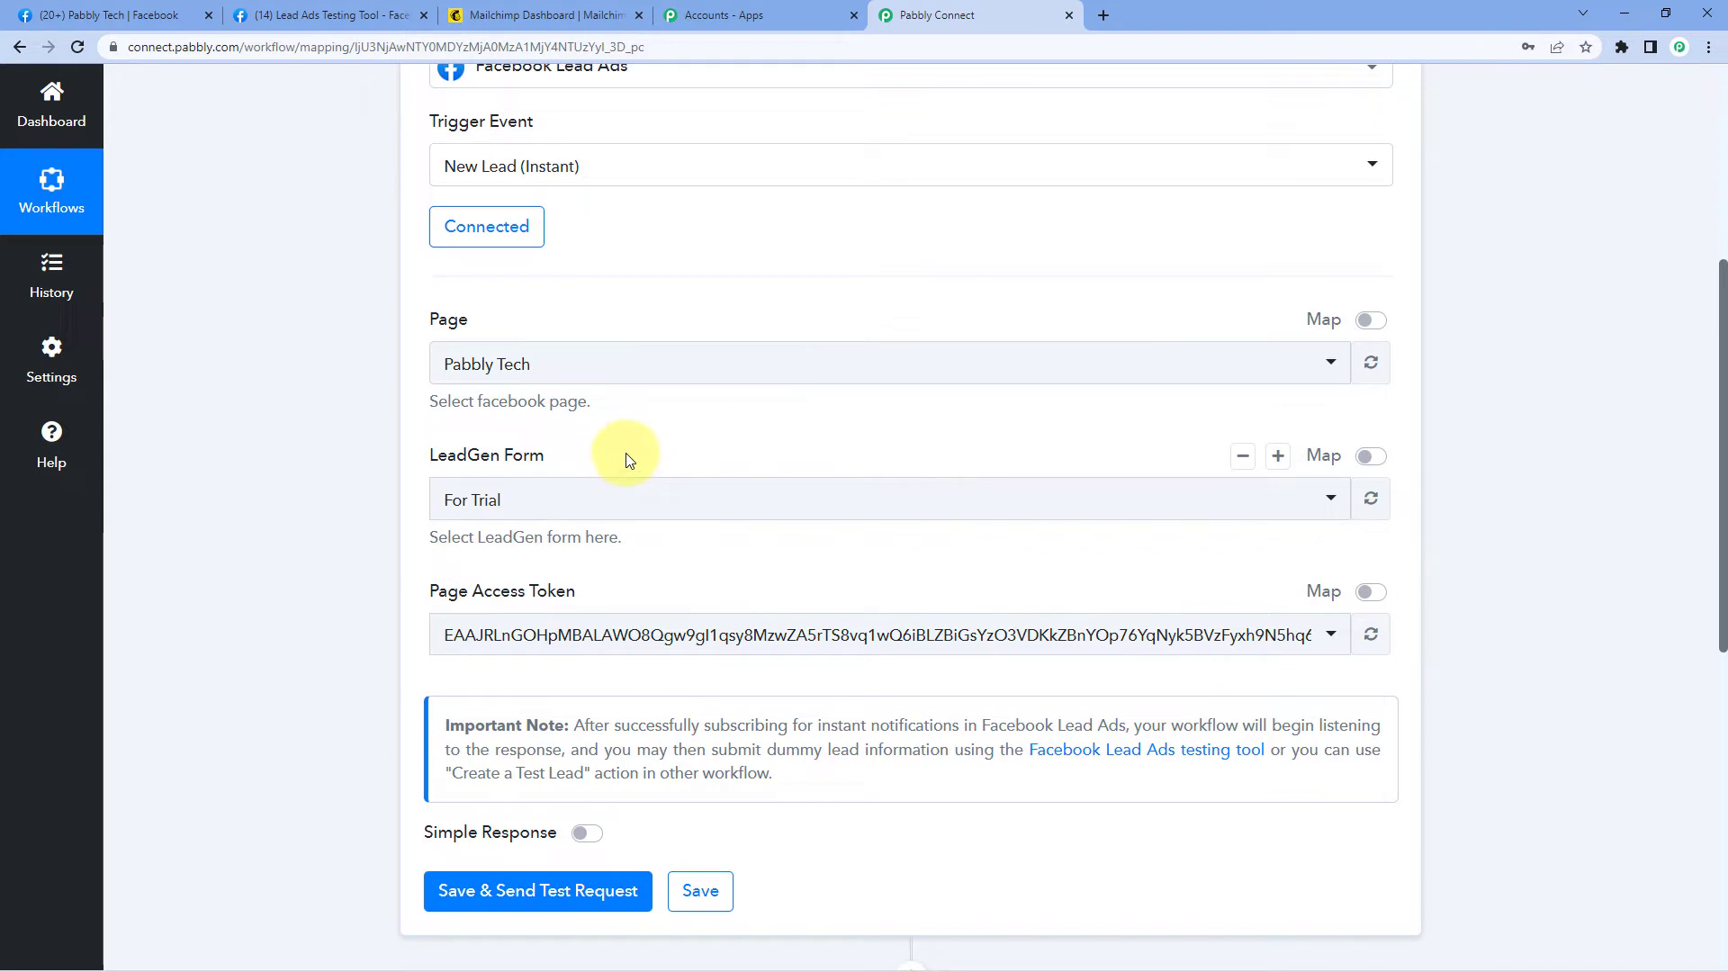
# Select Pabbly as the trigger's LeadGen Form instead of For Trial
pyautogui.click(554, 501)
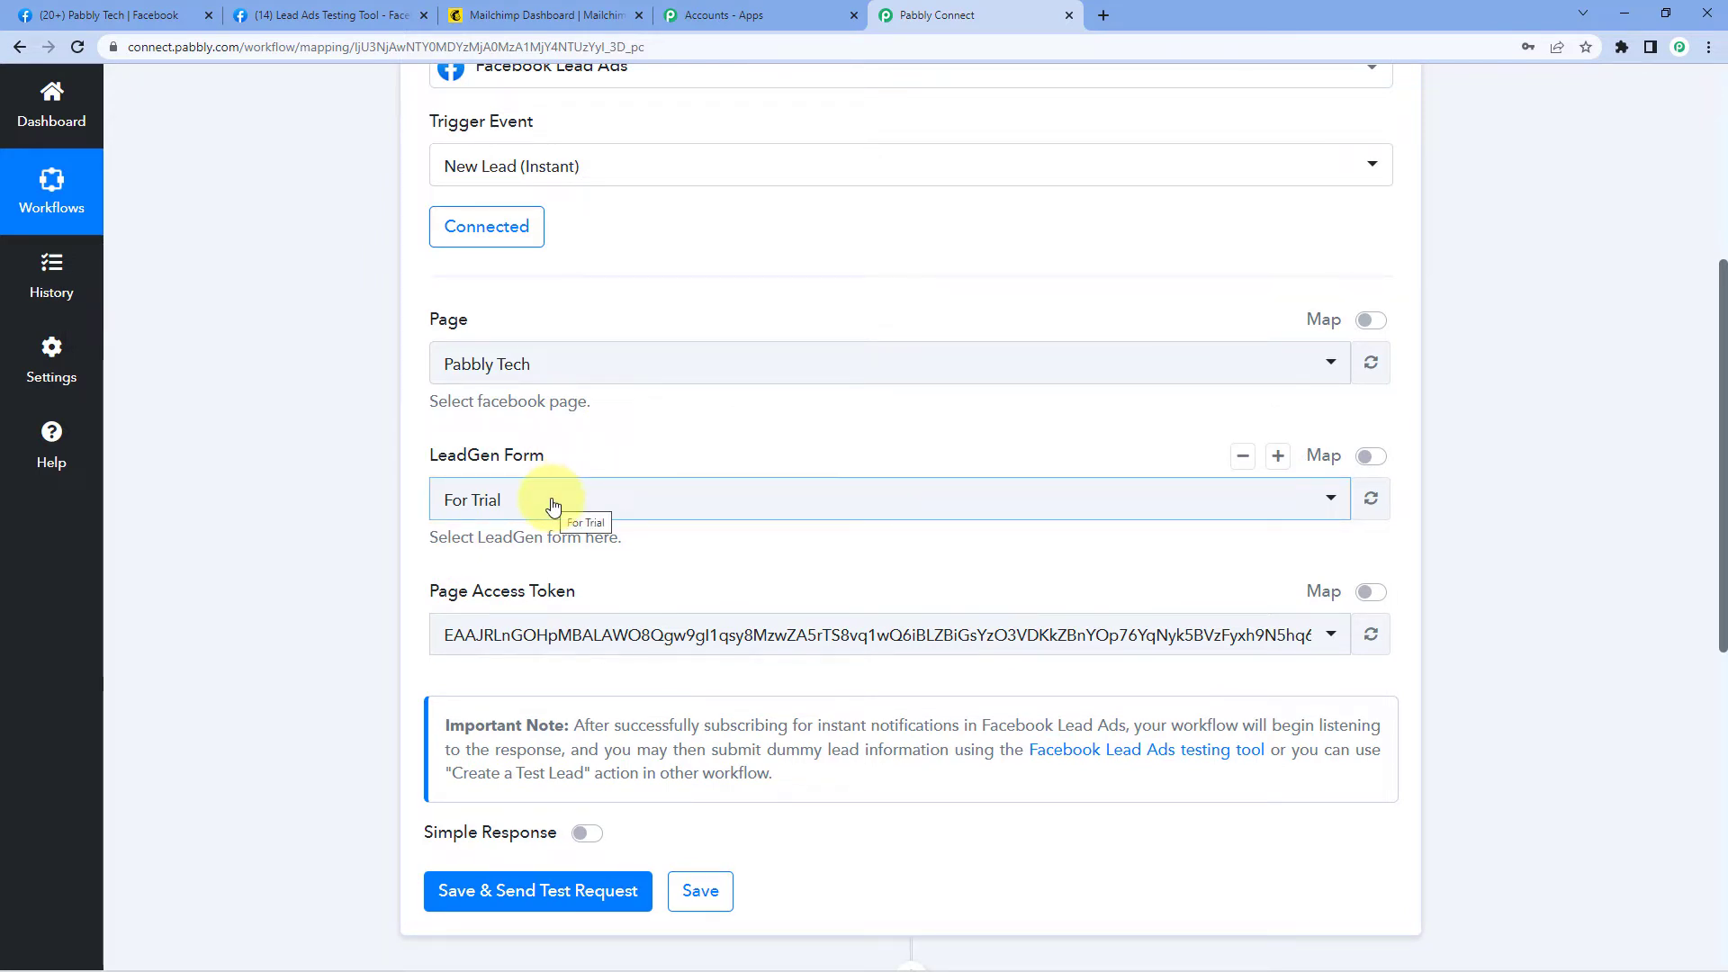
pyautogui.click(545, 504)
pyautogui.scroll(-1, 473, 765)
pyautogui.scroll(3, 479, 813)
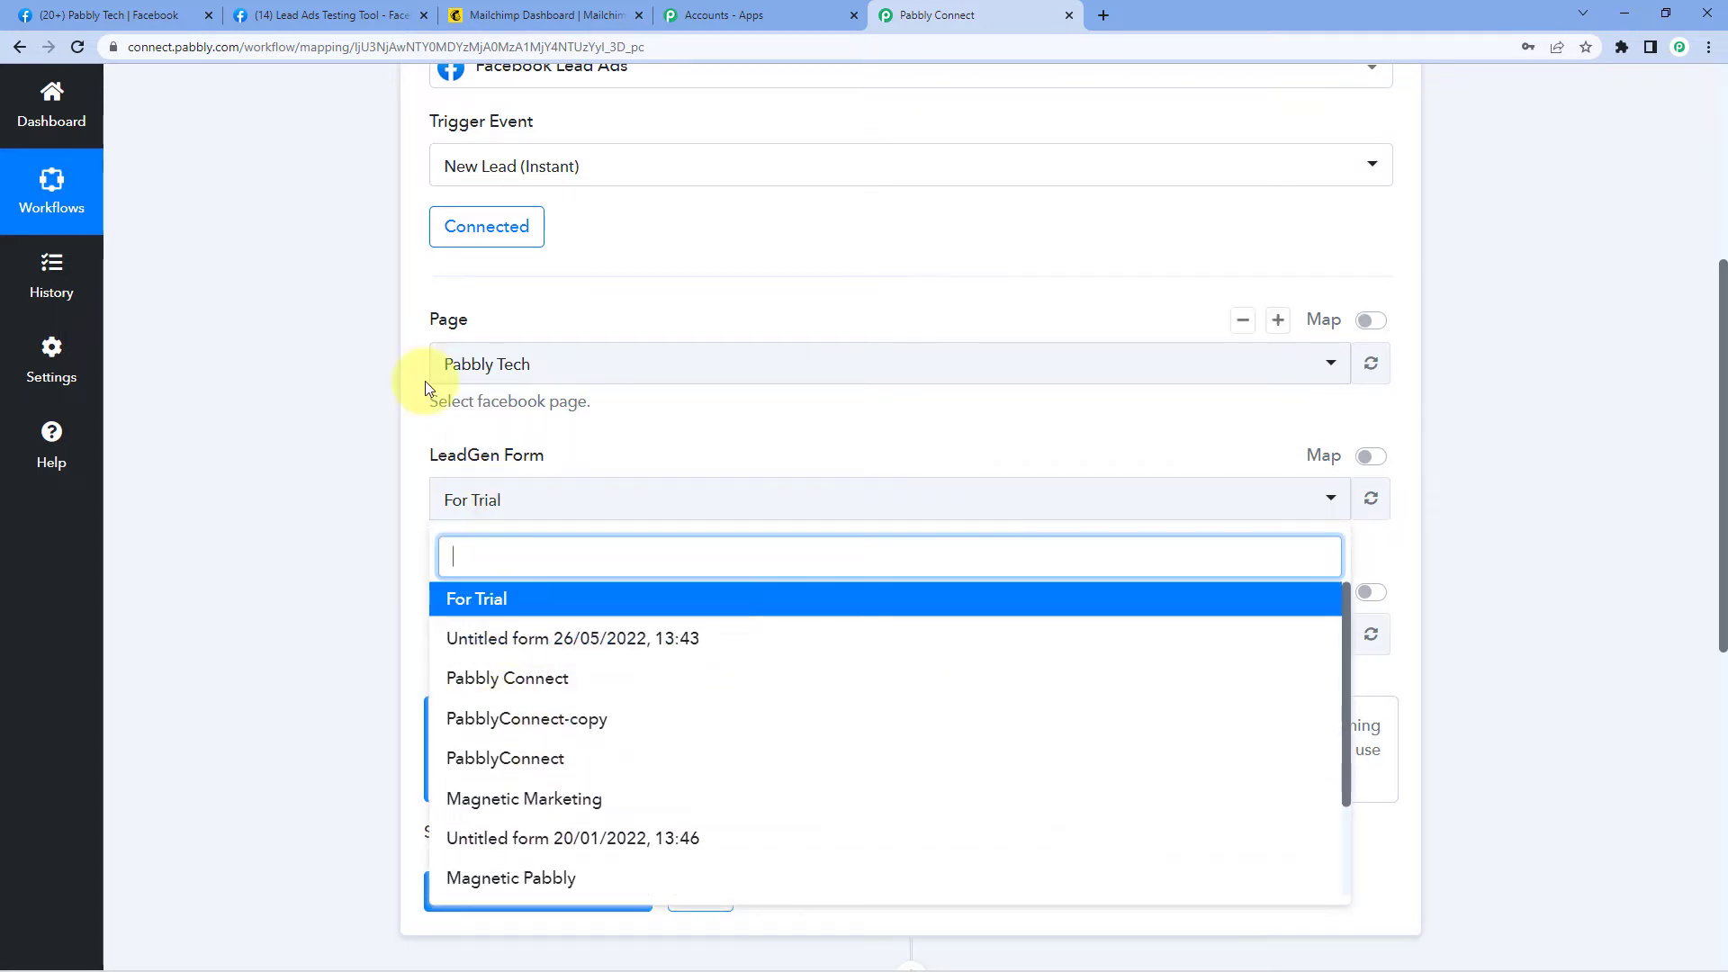
pyautogui.scroll(-1, 476, 827)
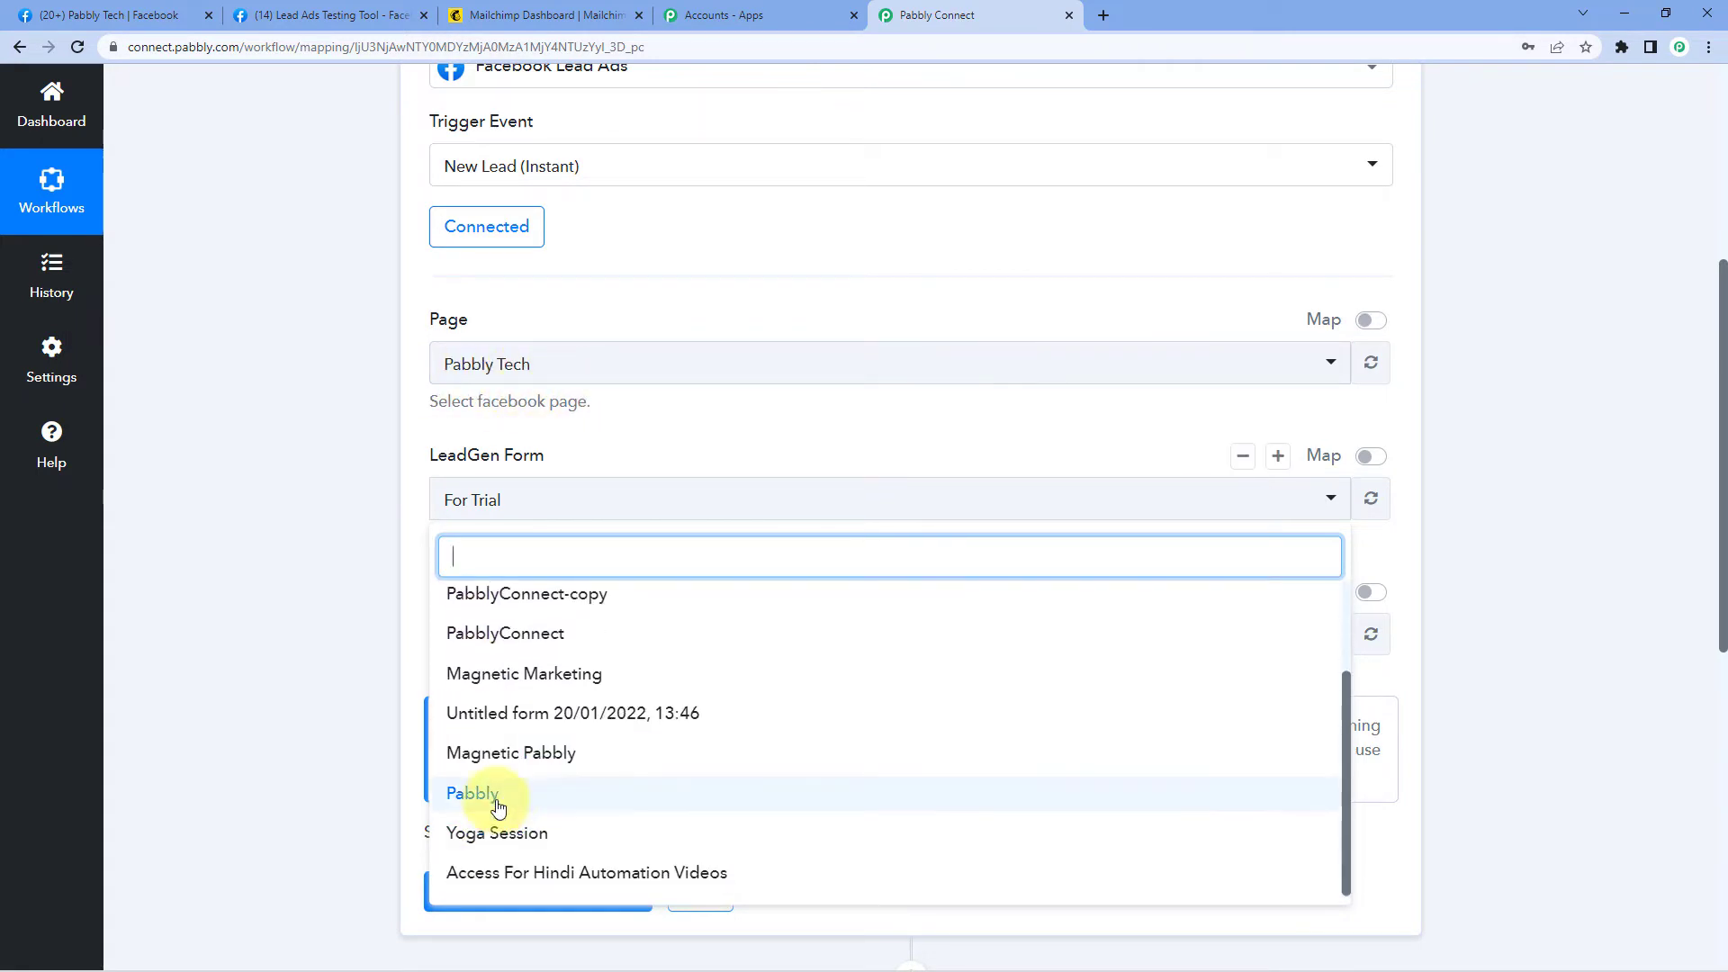
pyautogui.click(509, 804)
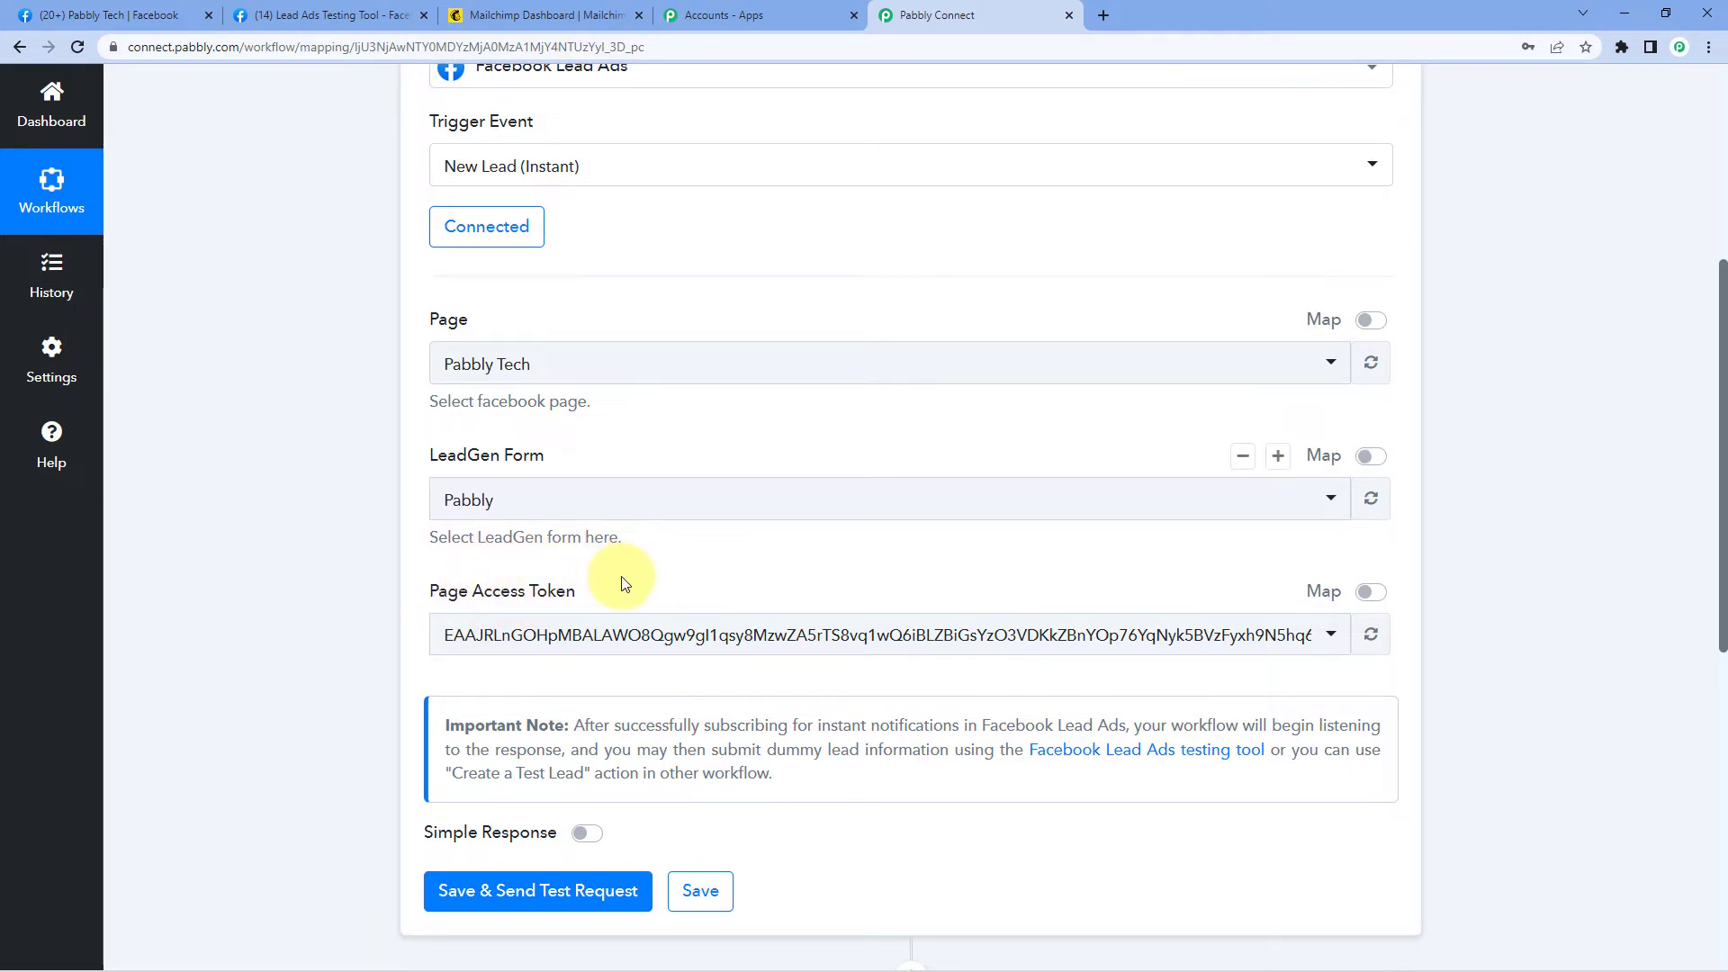
# Save the trigger with a test request so it waits for a webhook lead, then go to the Lead Ads Testing Tool
pyautogui.scroll(-2, 621, 576)
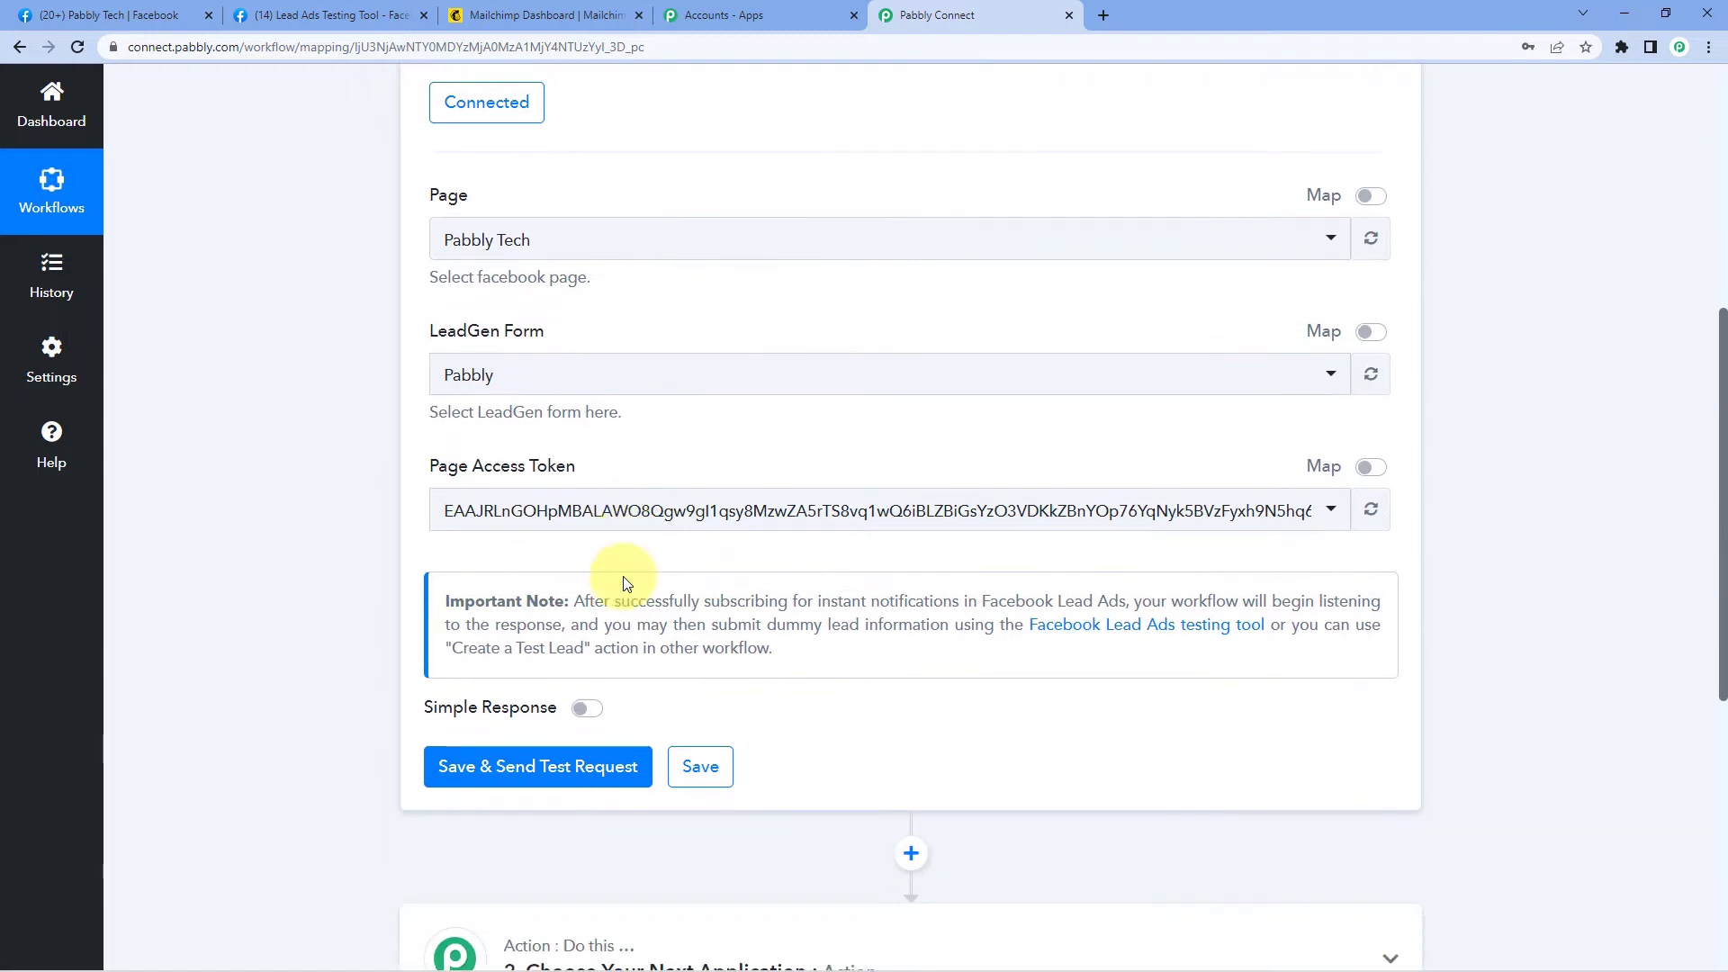
pyautogui.click(625, 707)
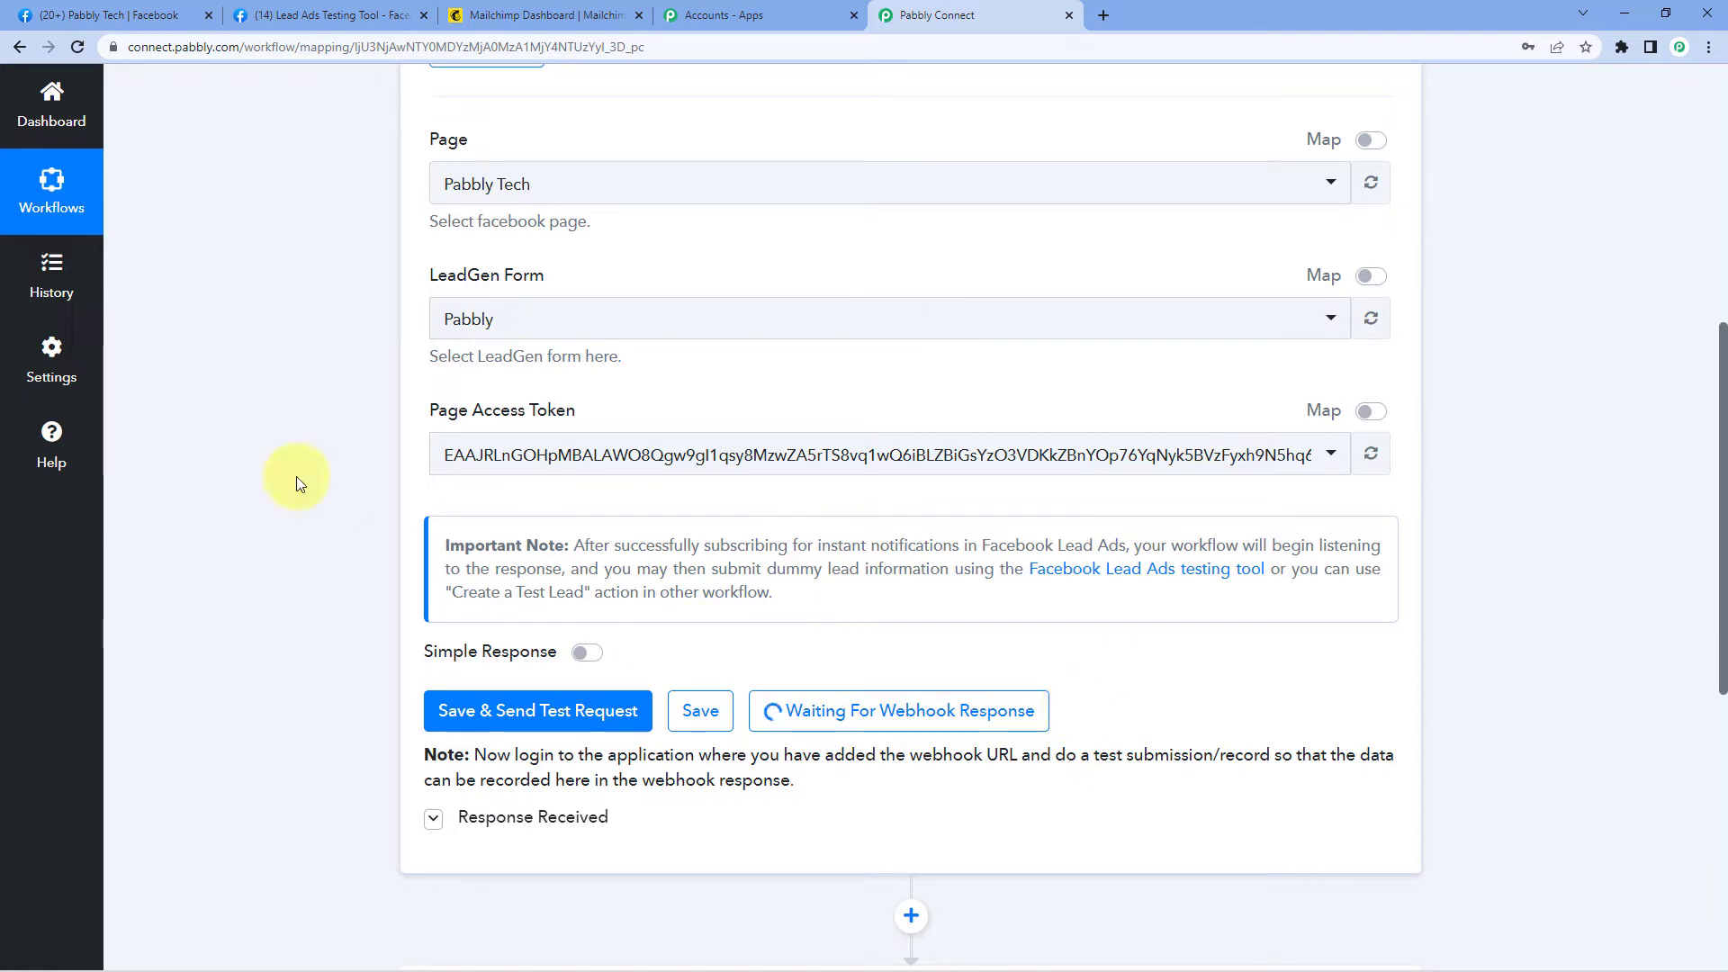
pyautogui.click(304, 21)
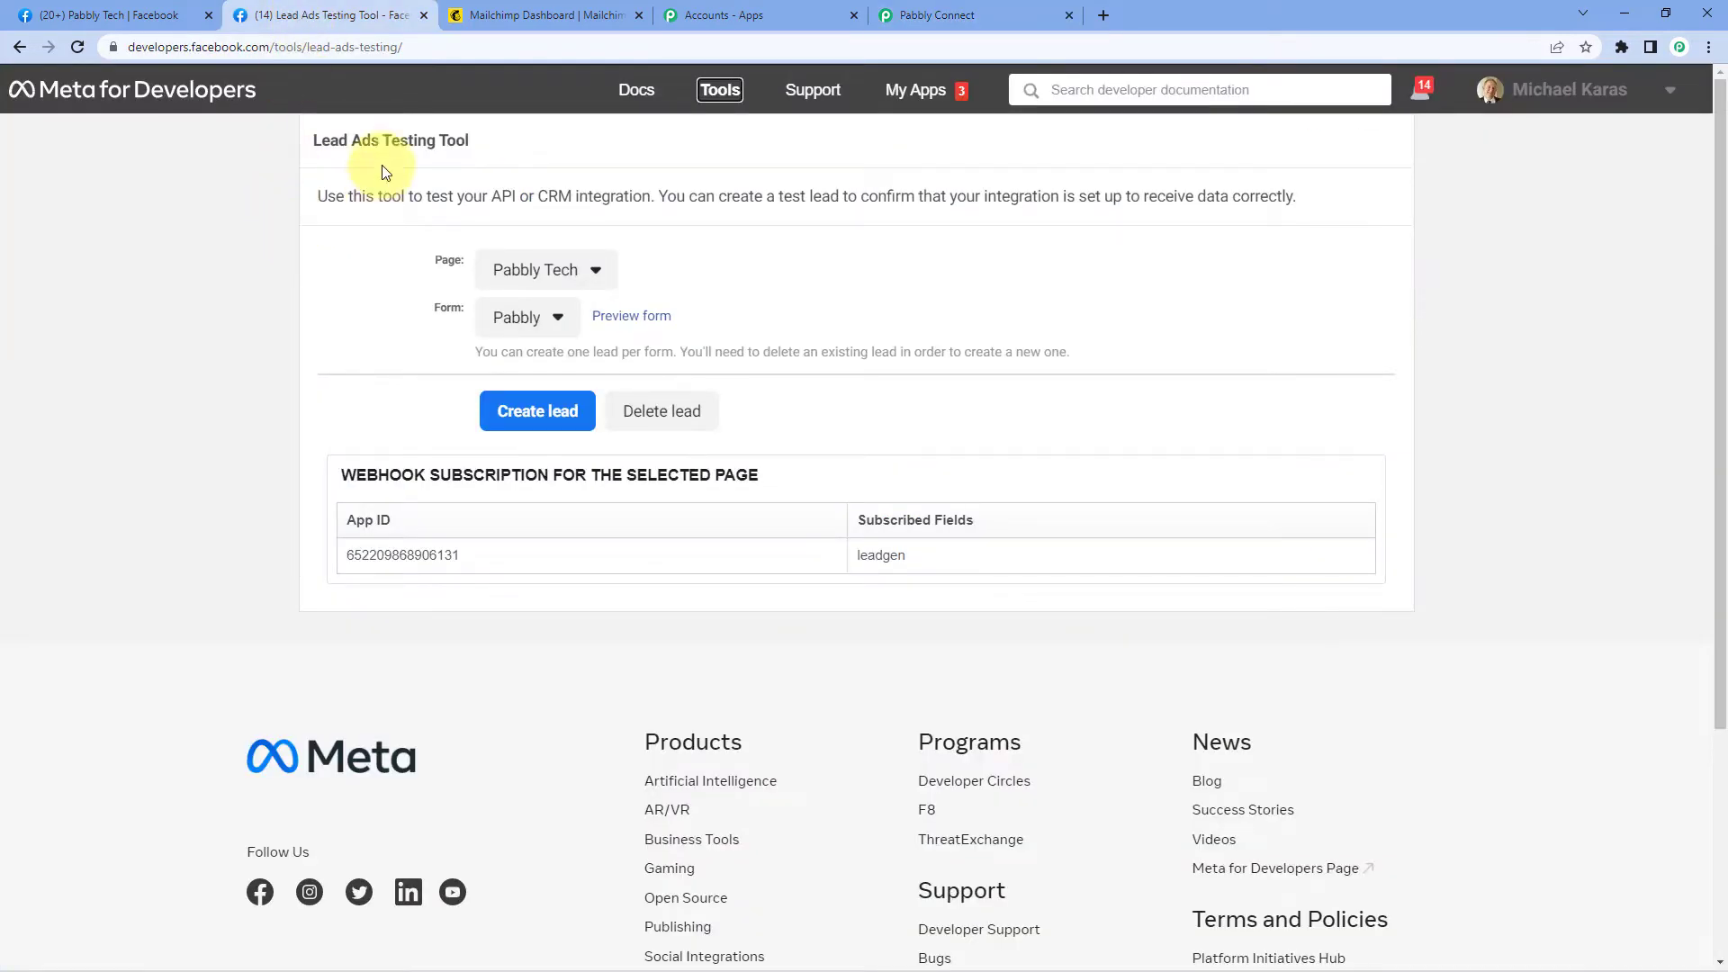
pyautogui.click(510, 164)
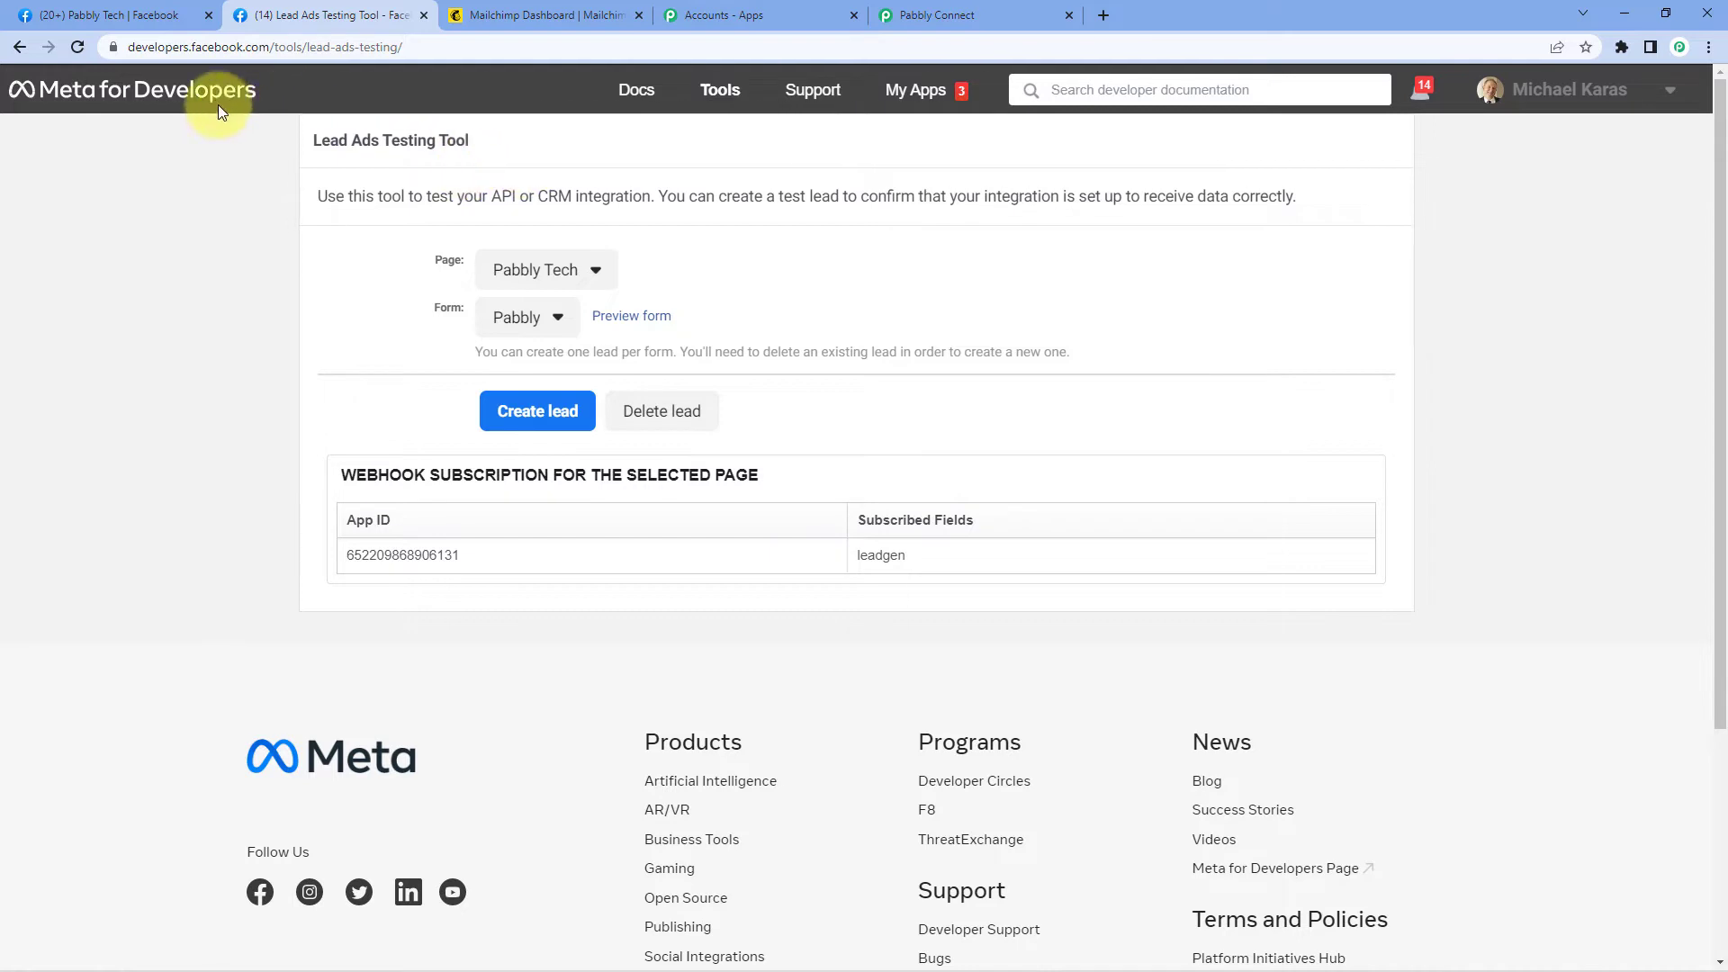
pyautogui.click(638, 90)
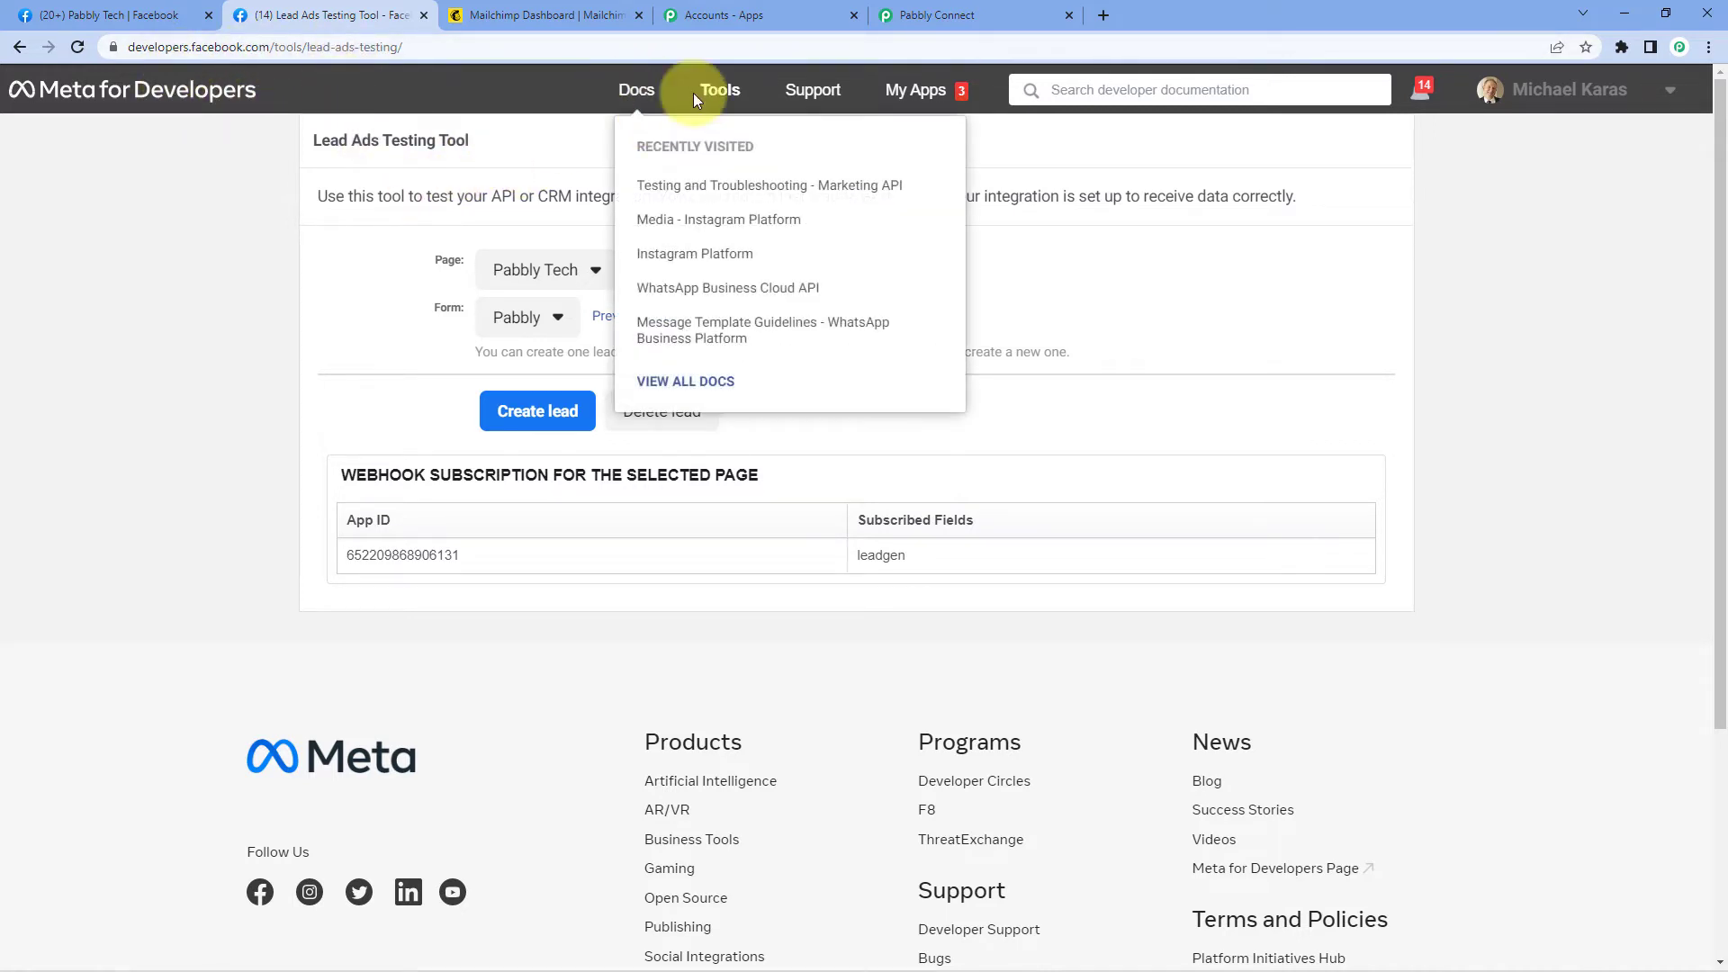
pyautogui.click(430, 151)
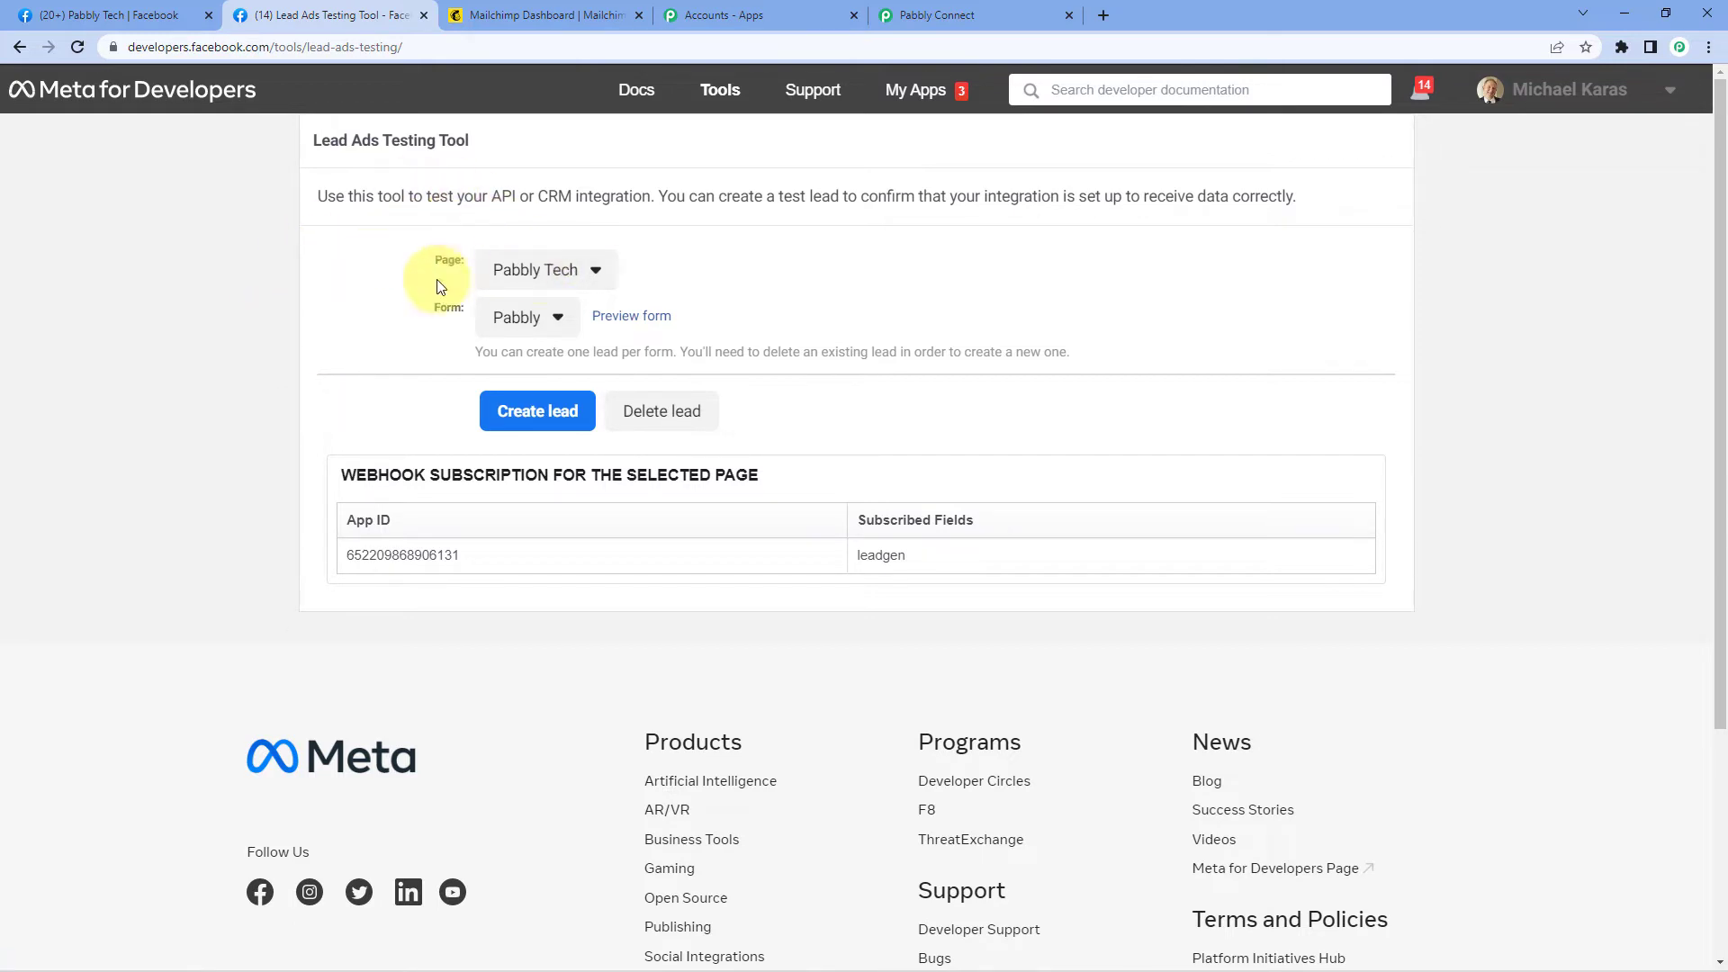
pyautogui.click(571, 270)
pyautogui.scroll(-1, 617, 448)
pyautogui.scroll(1, 617, 447)
pyautogui.click(402, 319)
pyautogui.click(527, 316)
pyautogui.moveTo(515, 414)
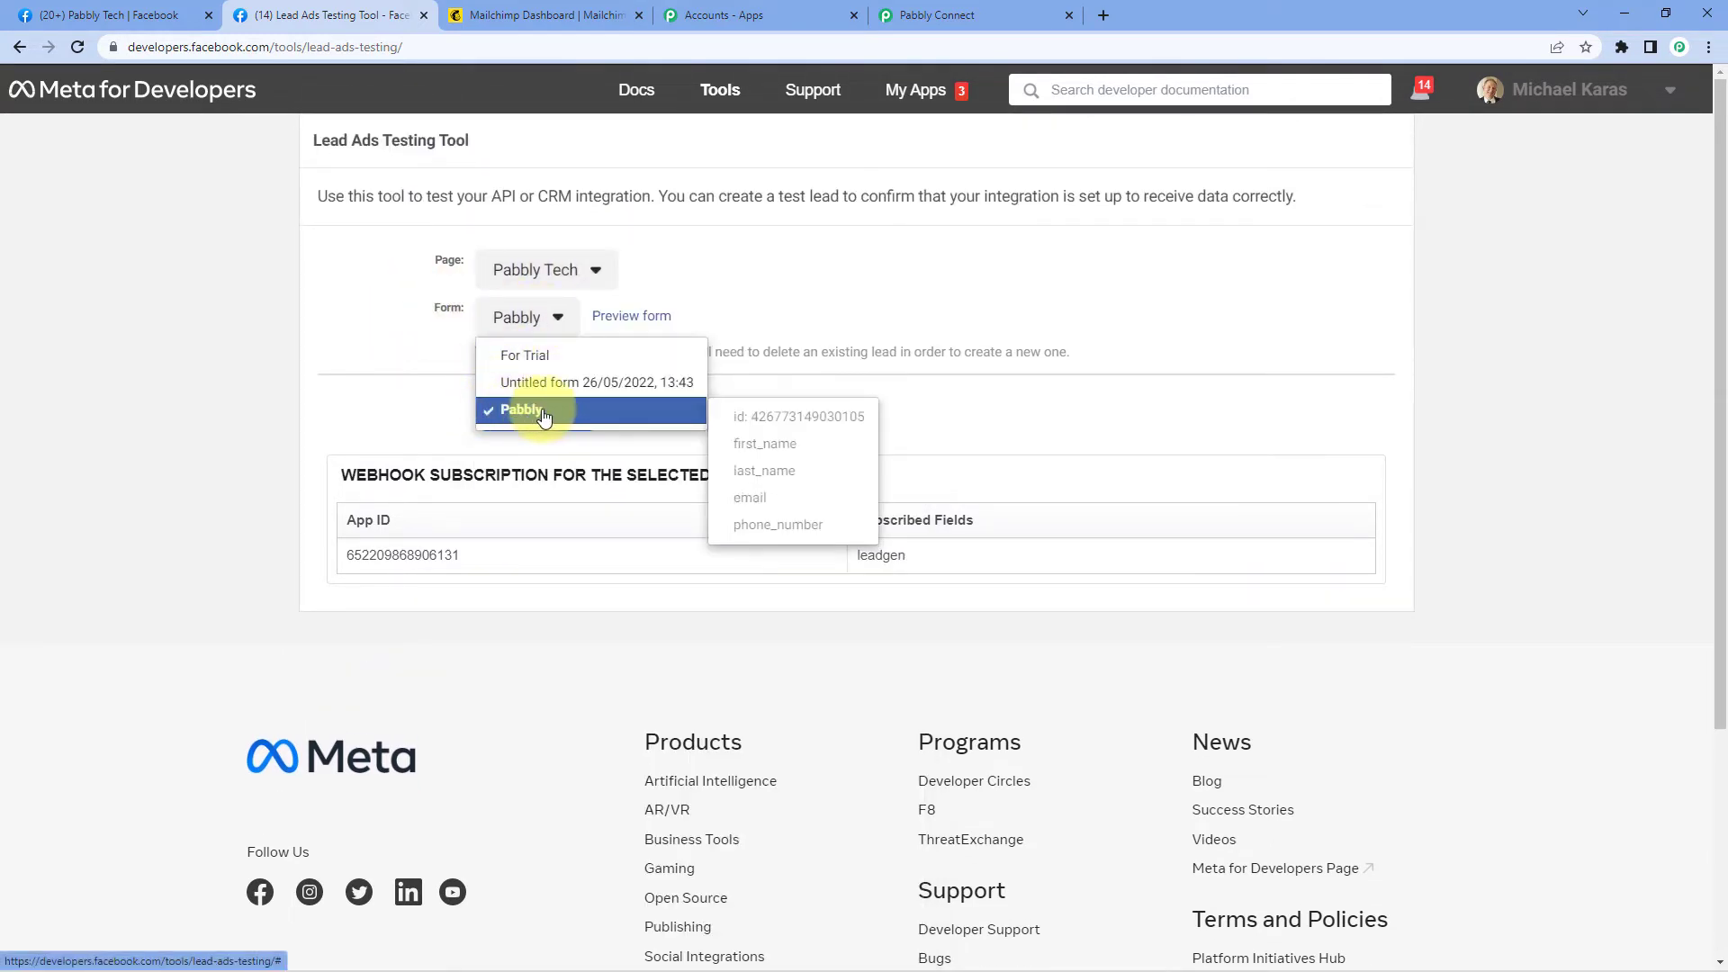
pyautogui.click(520, 416)
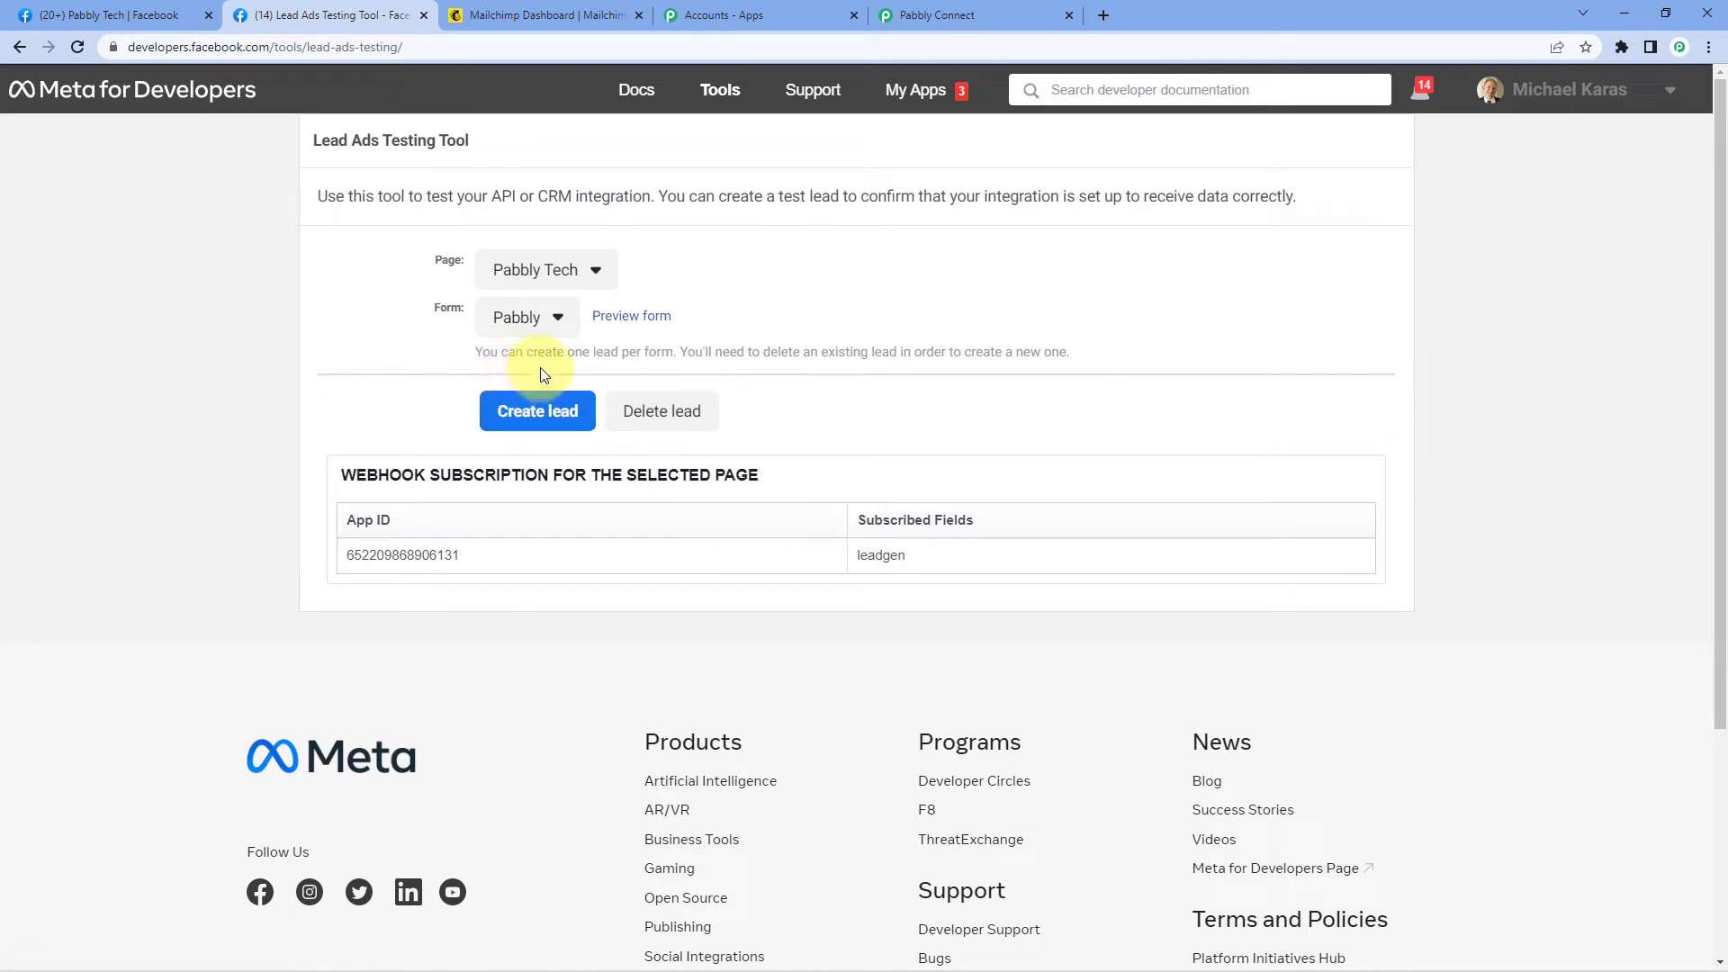
# Fill the Pabbly test lead form with a dummy first and last name, e-mail address and phone number
pyautogui.click(666, 314)
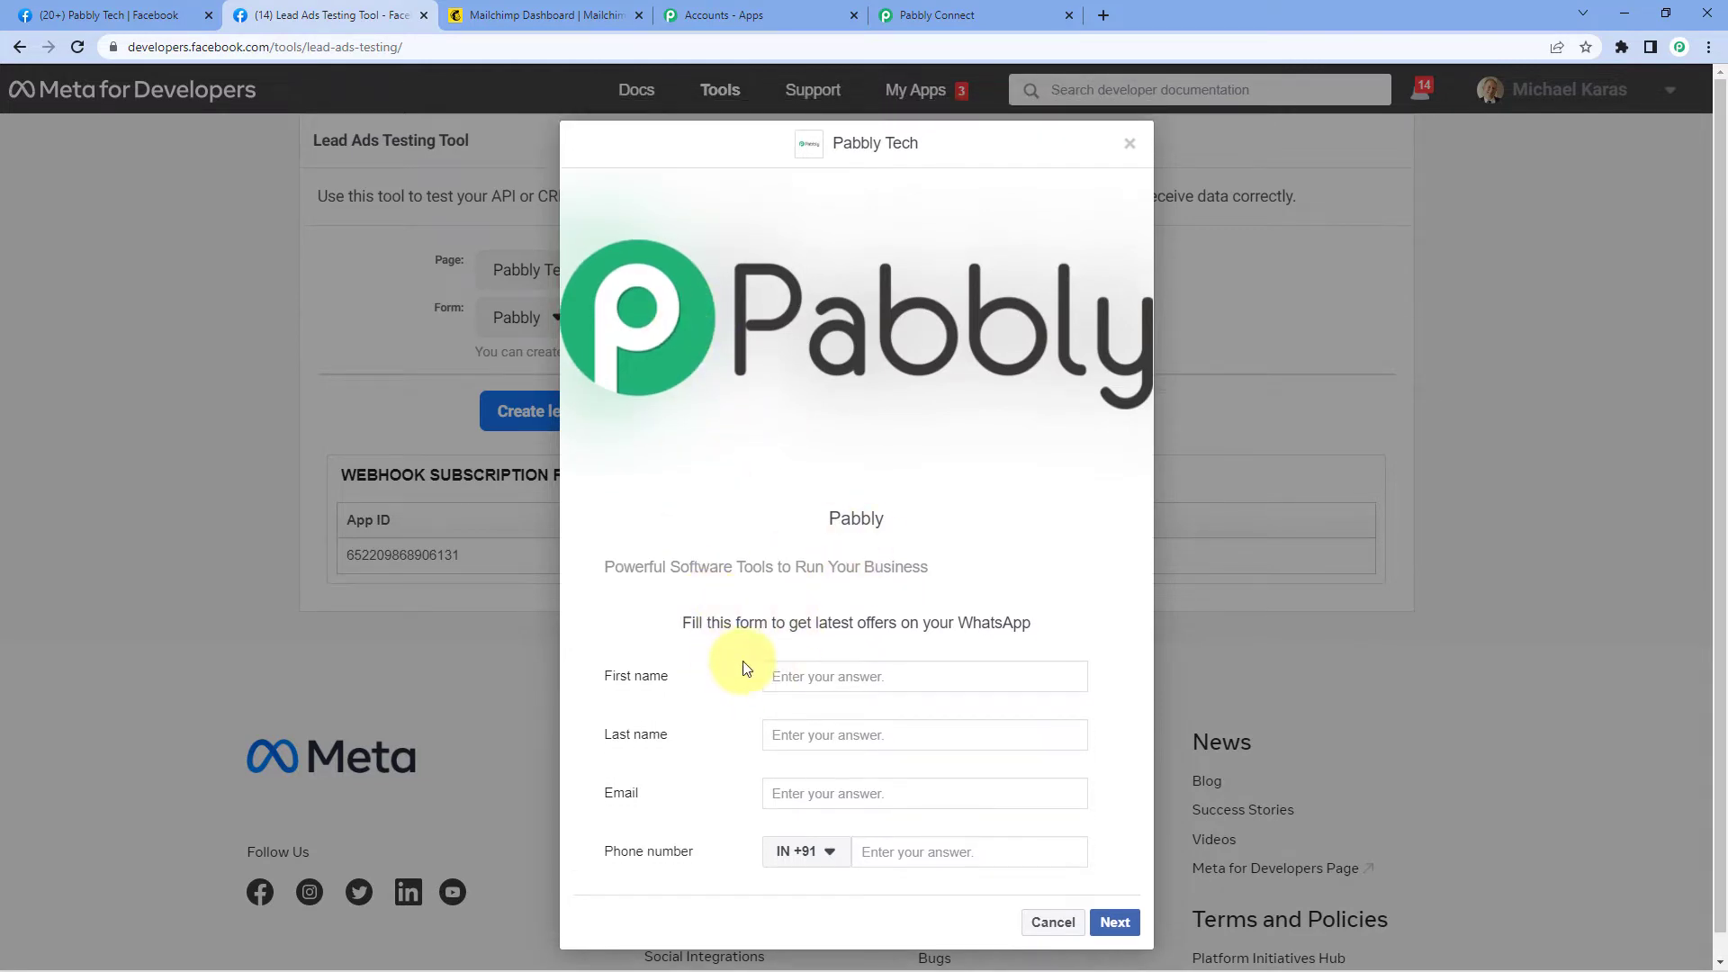
pyautogui.click(807, 683)
pyautogui.write('Dummy')
pyautogui.press('Tab')
pyautogui.write('Name')
pyautogui.press('Tab')
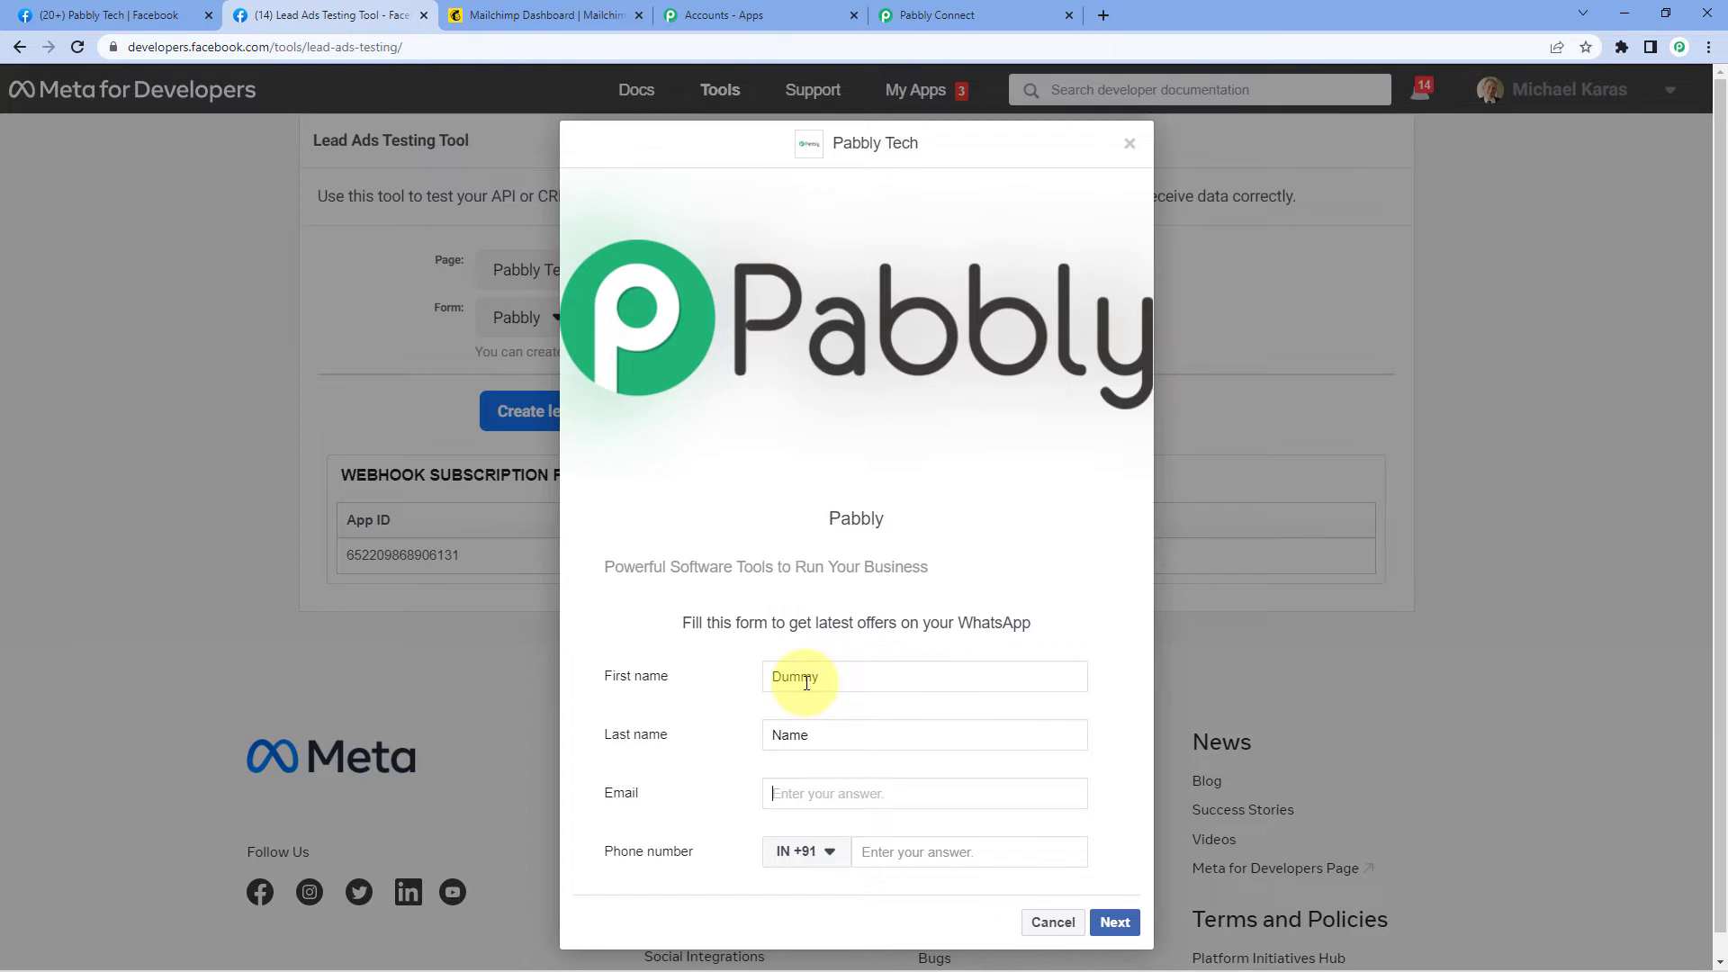
pyautogui.press('Tab')
pyautogui.press('Tab')
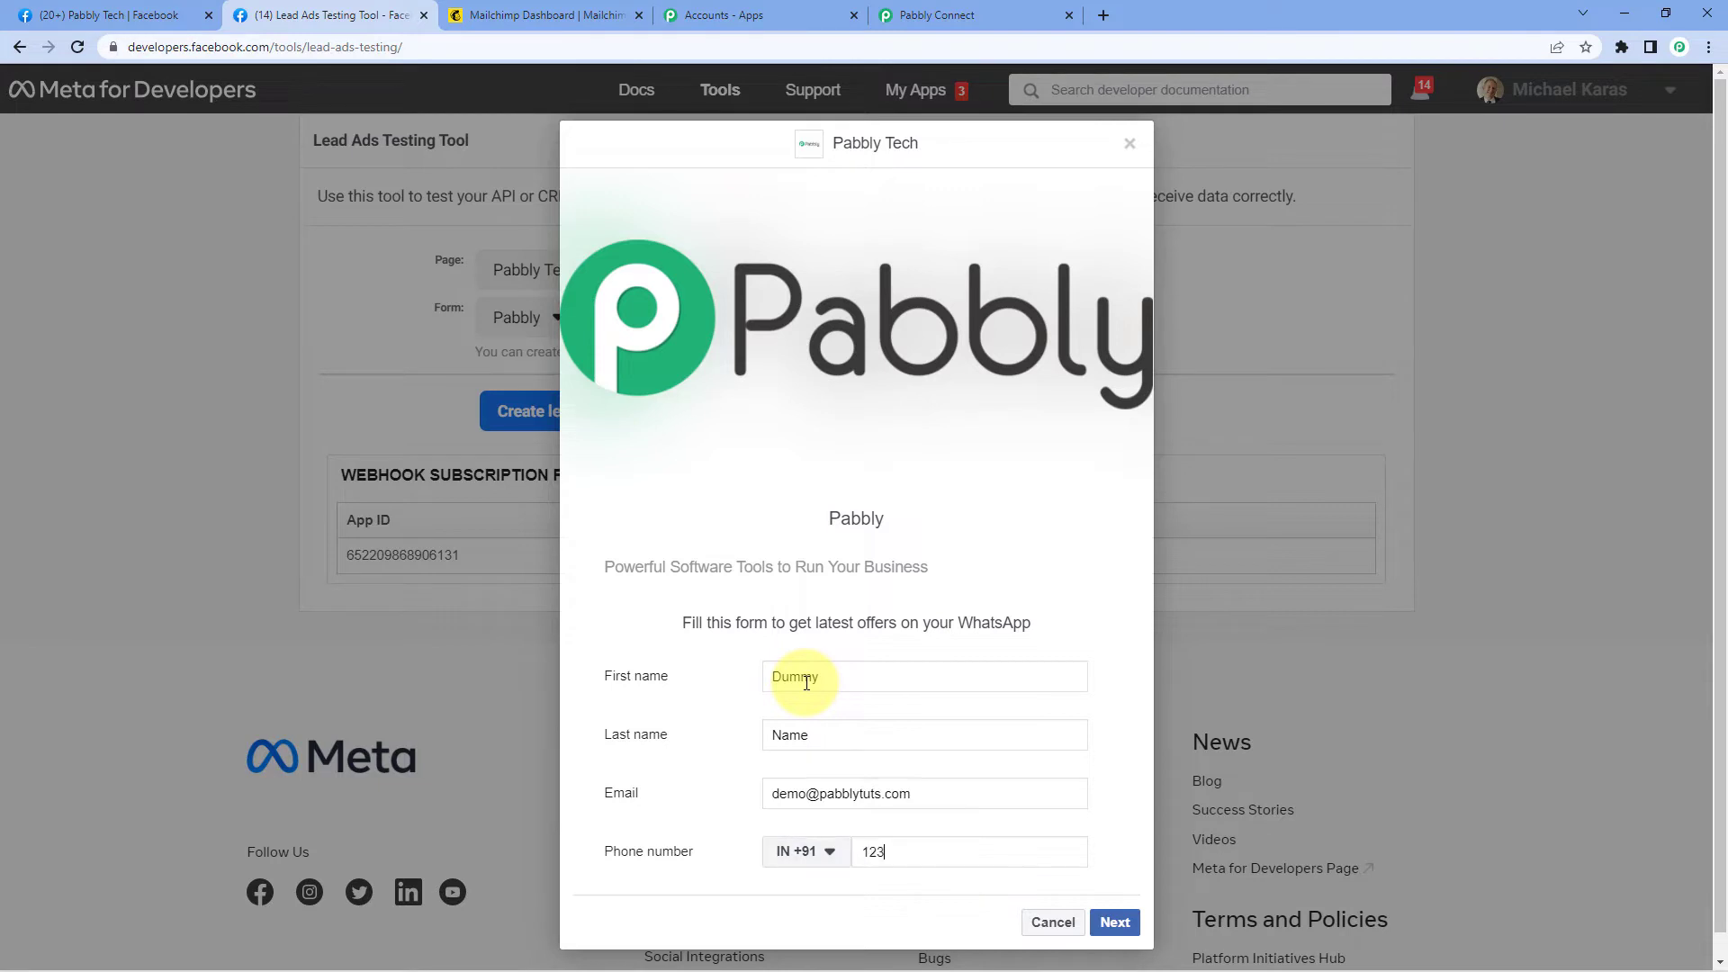
# Submit the dummy test lead and close the form dialog
pyautogui.click(1116, 922)
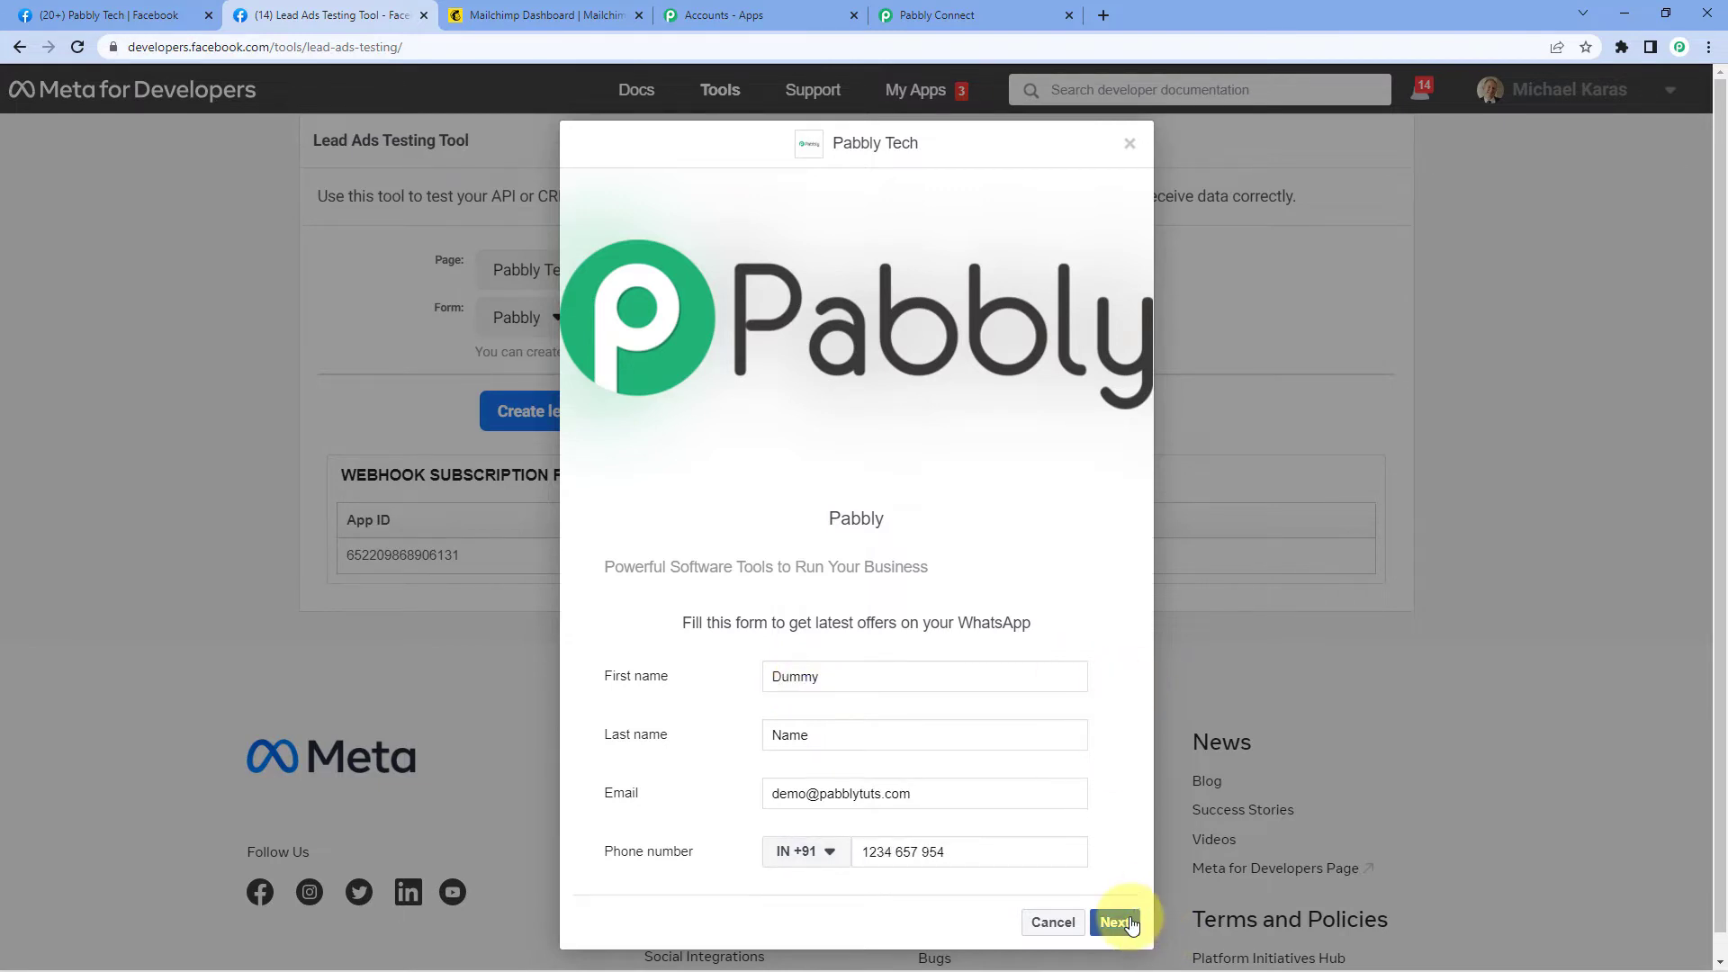
pyautogui.click(1108, 673)
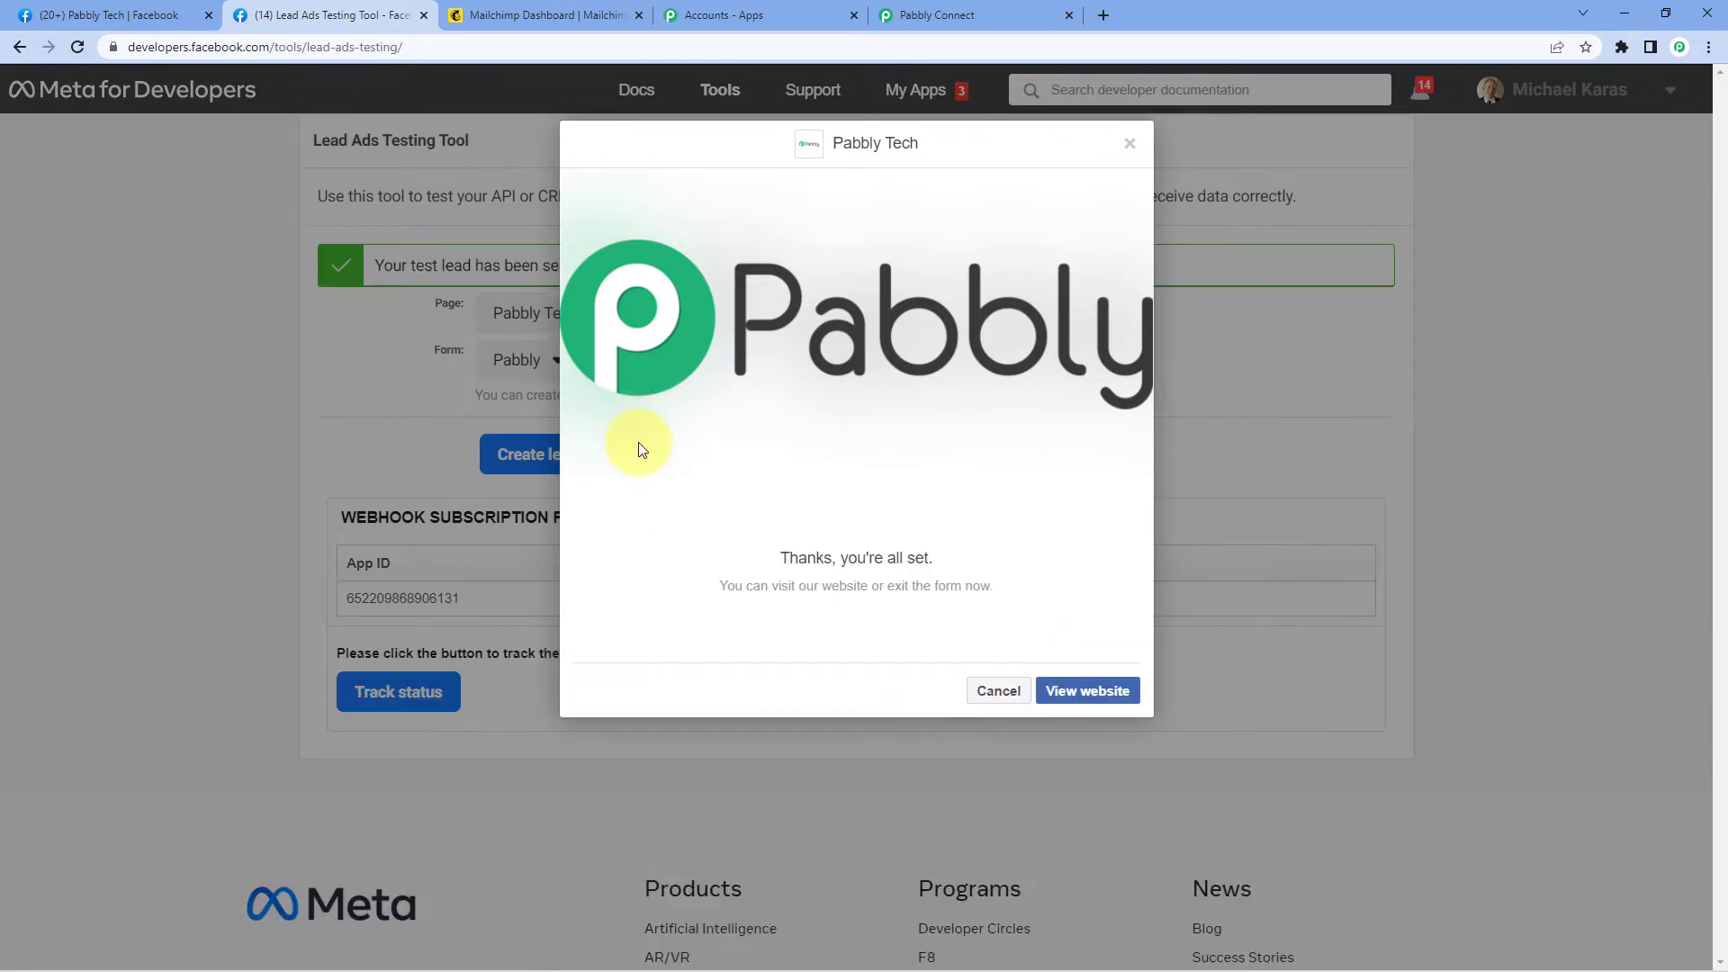
pyautogui.click(1129, 143)
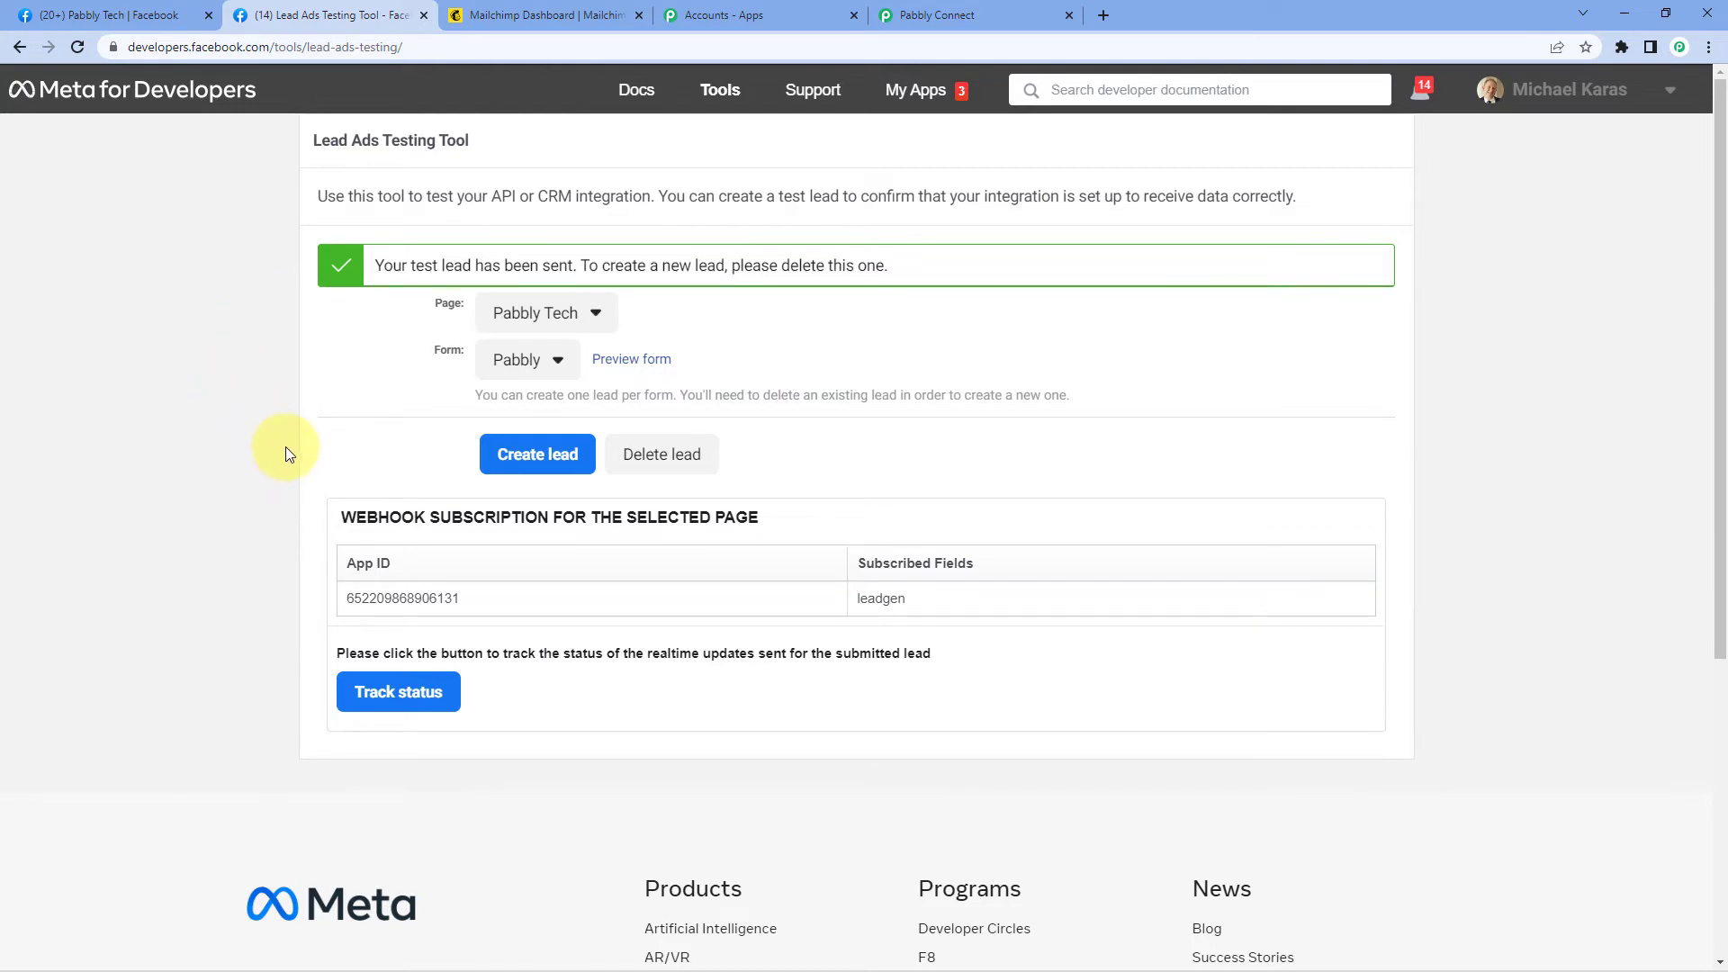
# Return to the Pabbly Connect workflow and scroll down to the trigger's Response Received section
pyautogui.click(976, 11)
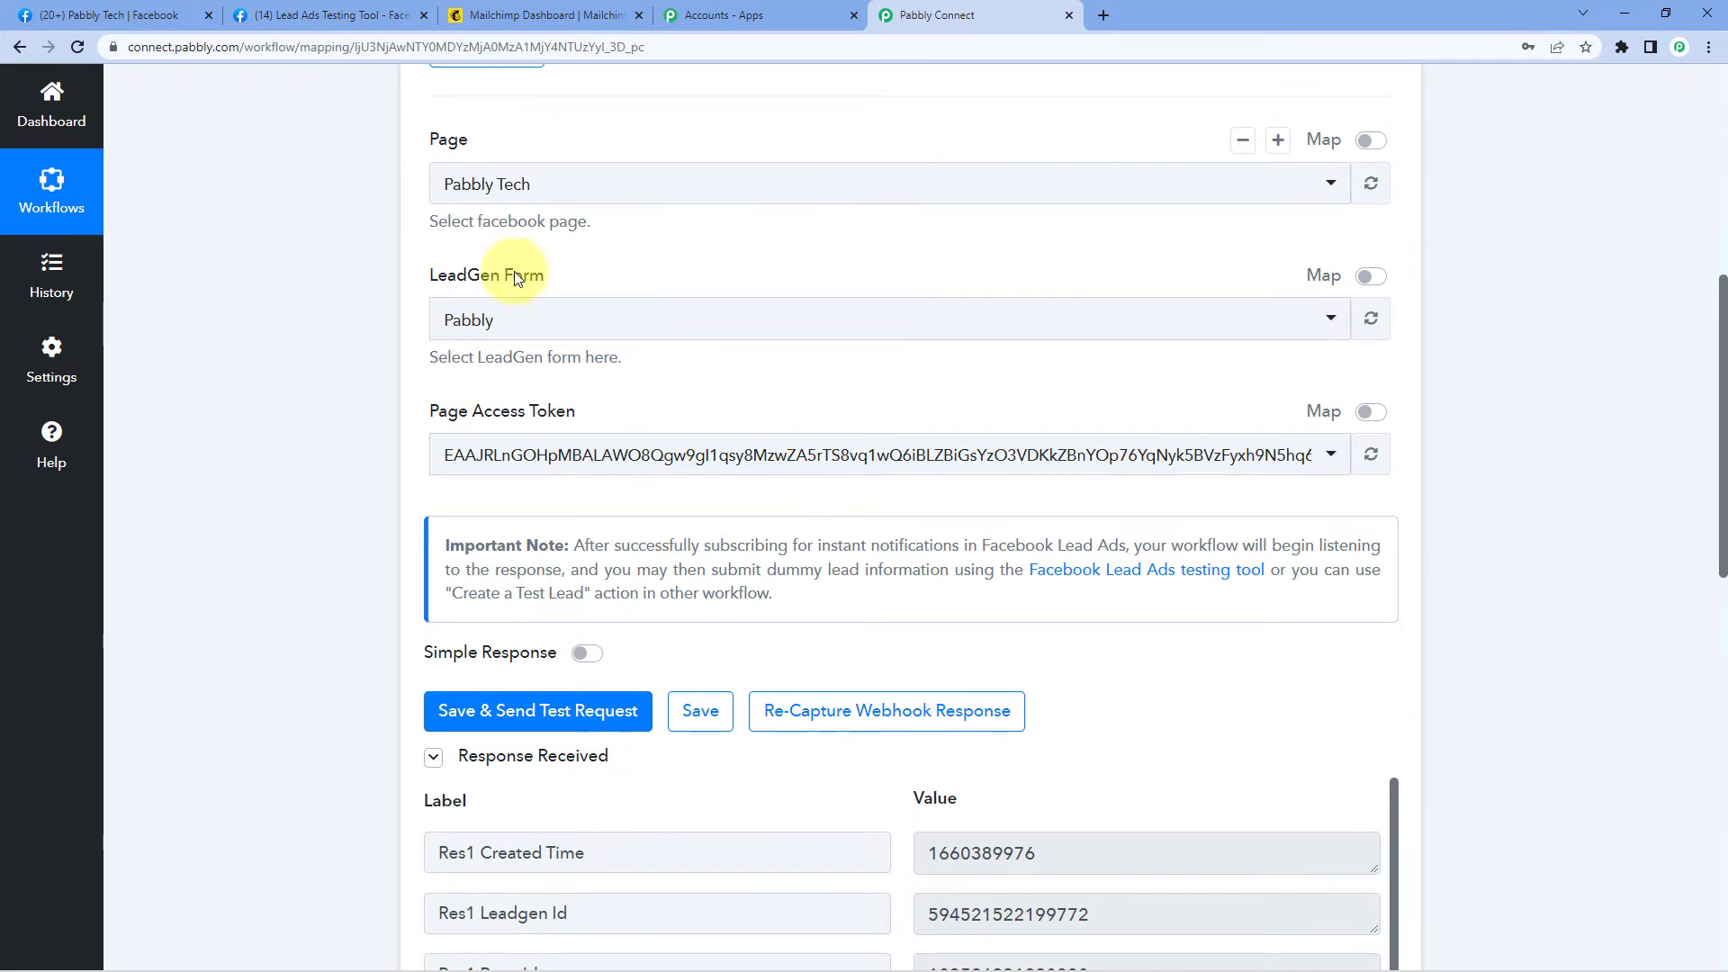
pyautogui.scroll(-3, 346, 337)
pyautogui.scroll(-2, 347, 338)
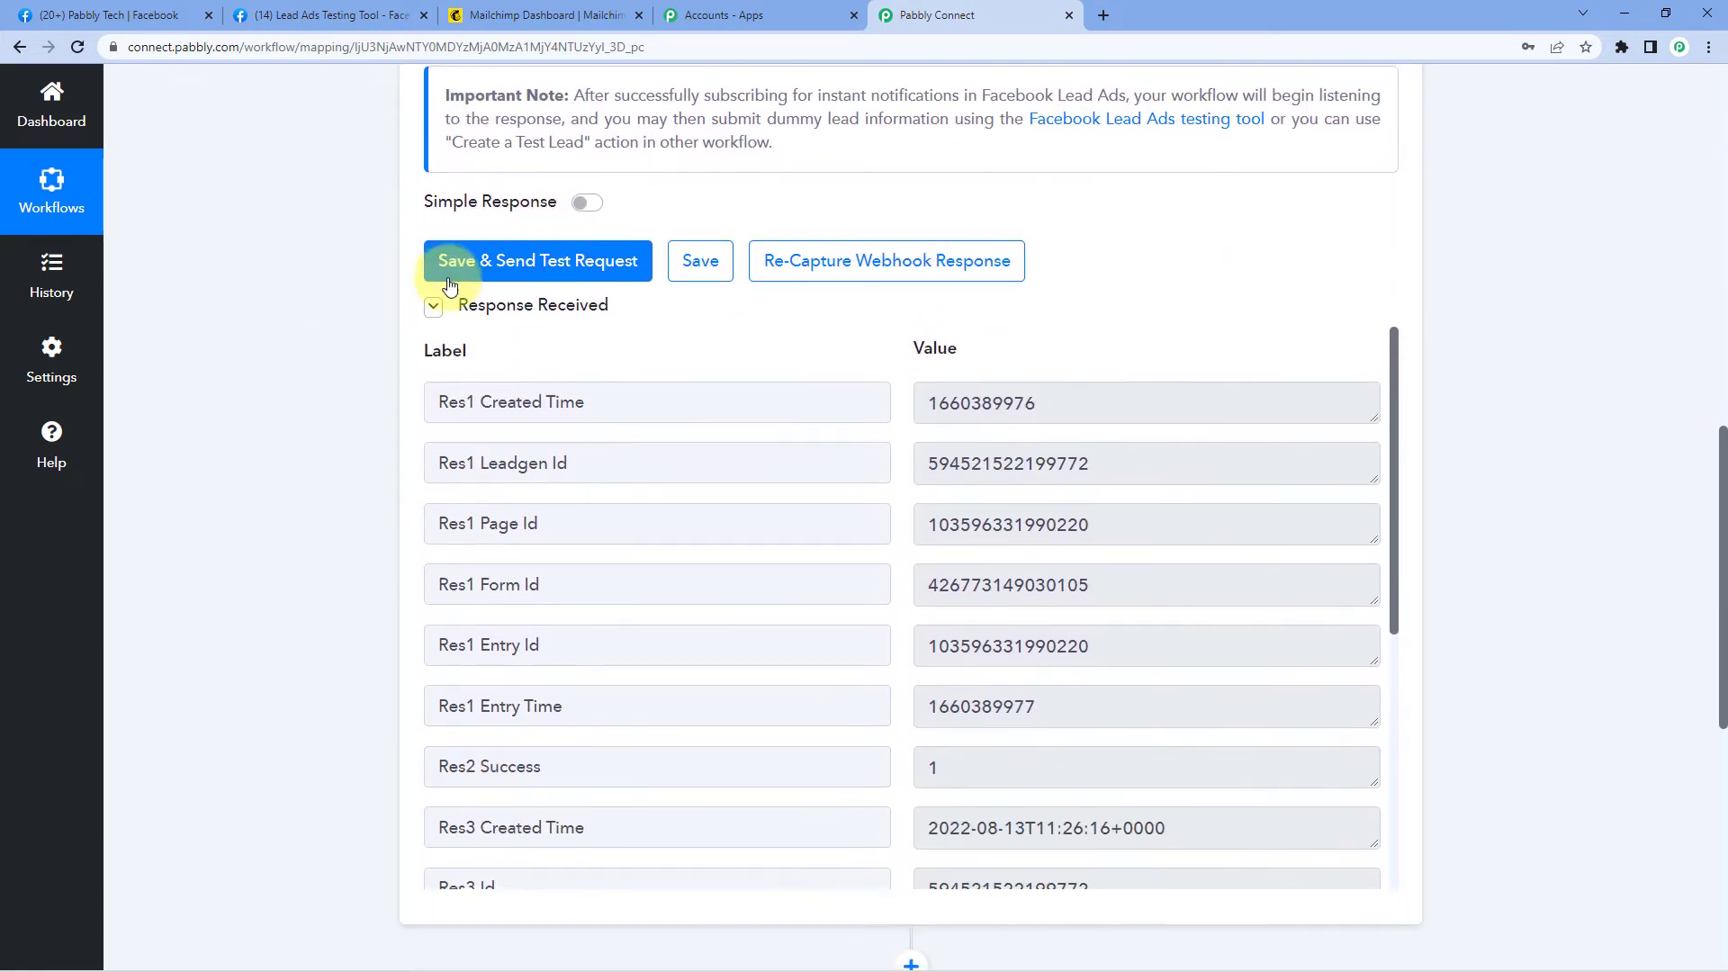
pyautogui.scroll(-1, 800, 360)
pyautogui.scroll(-5, 800, 360)
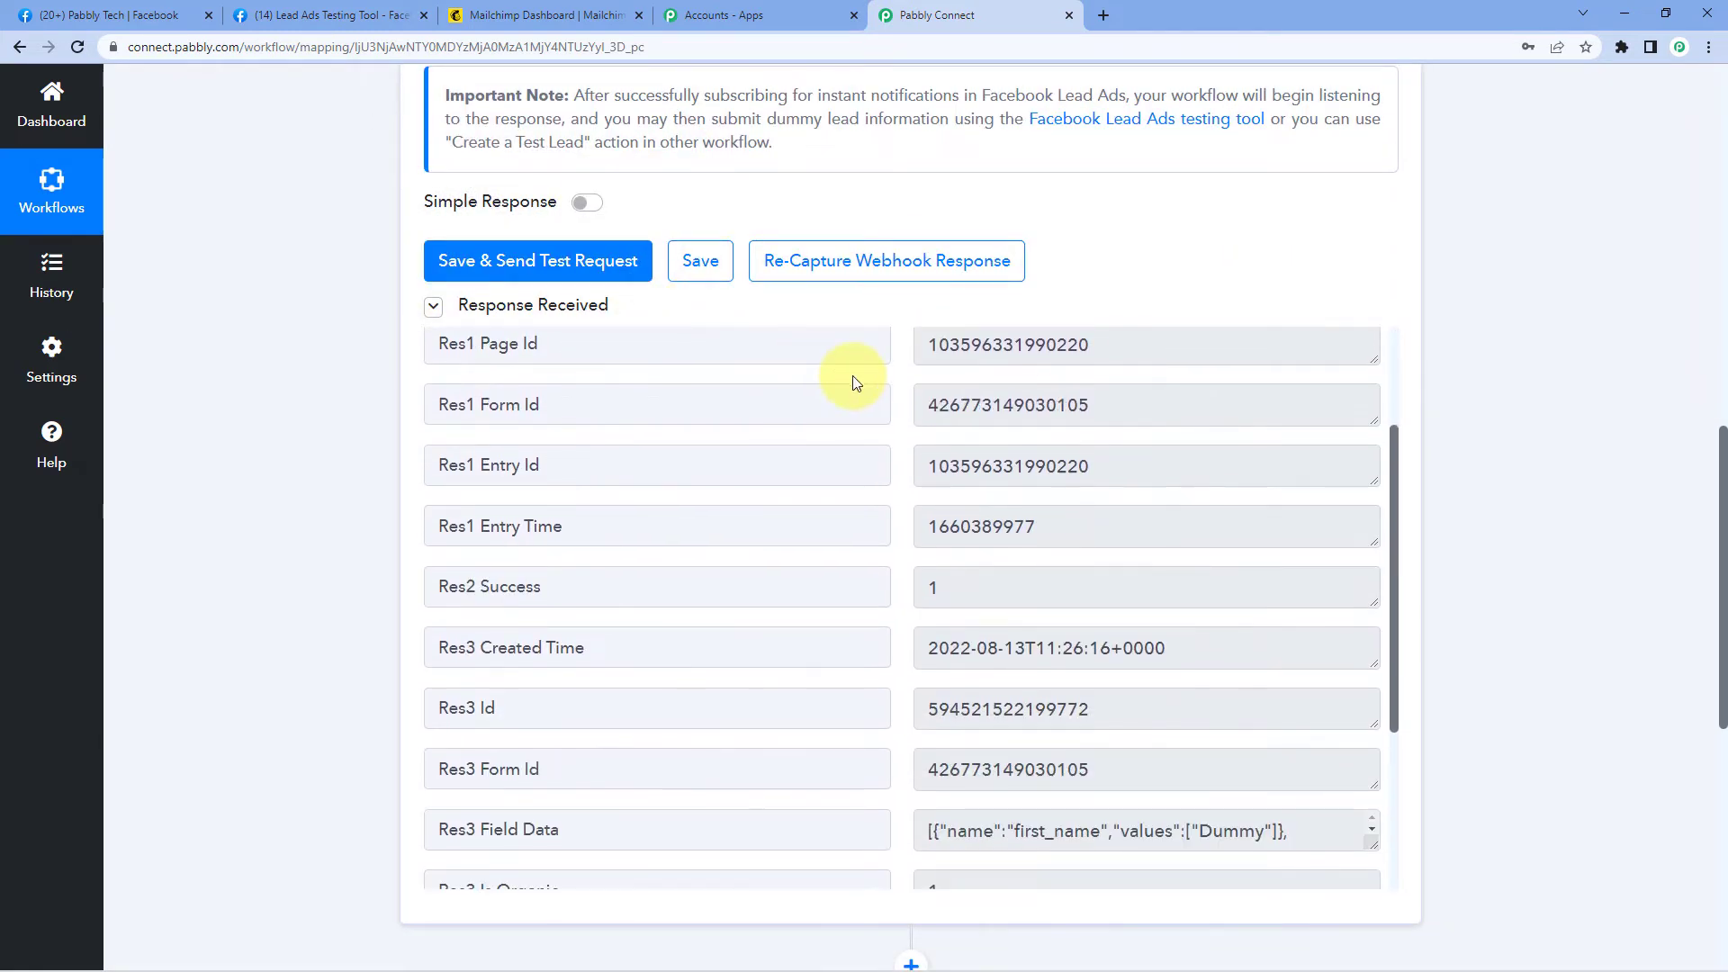
pyautogui.scroll(-1, 835, 536)
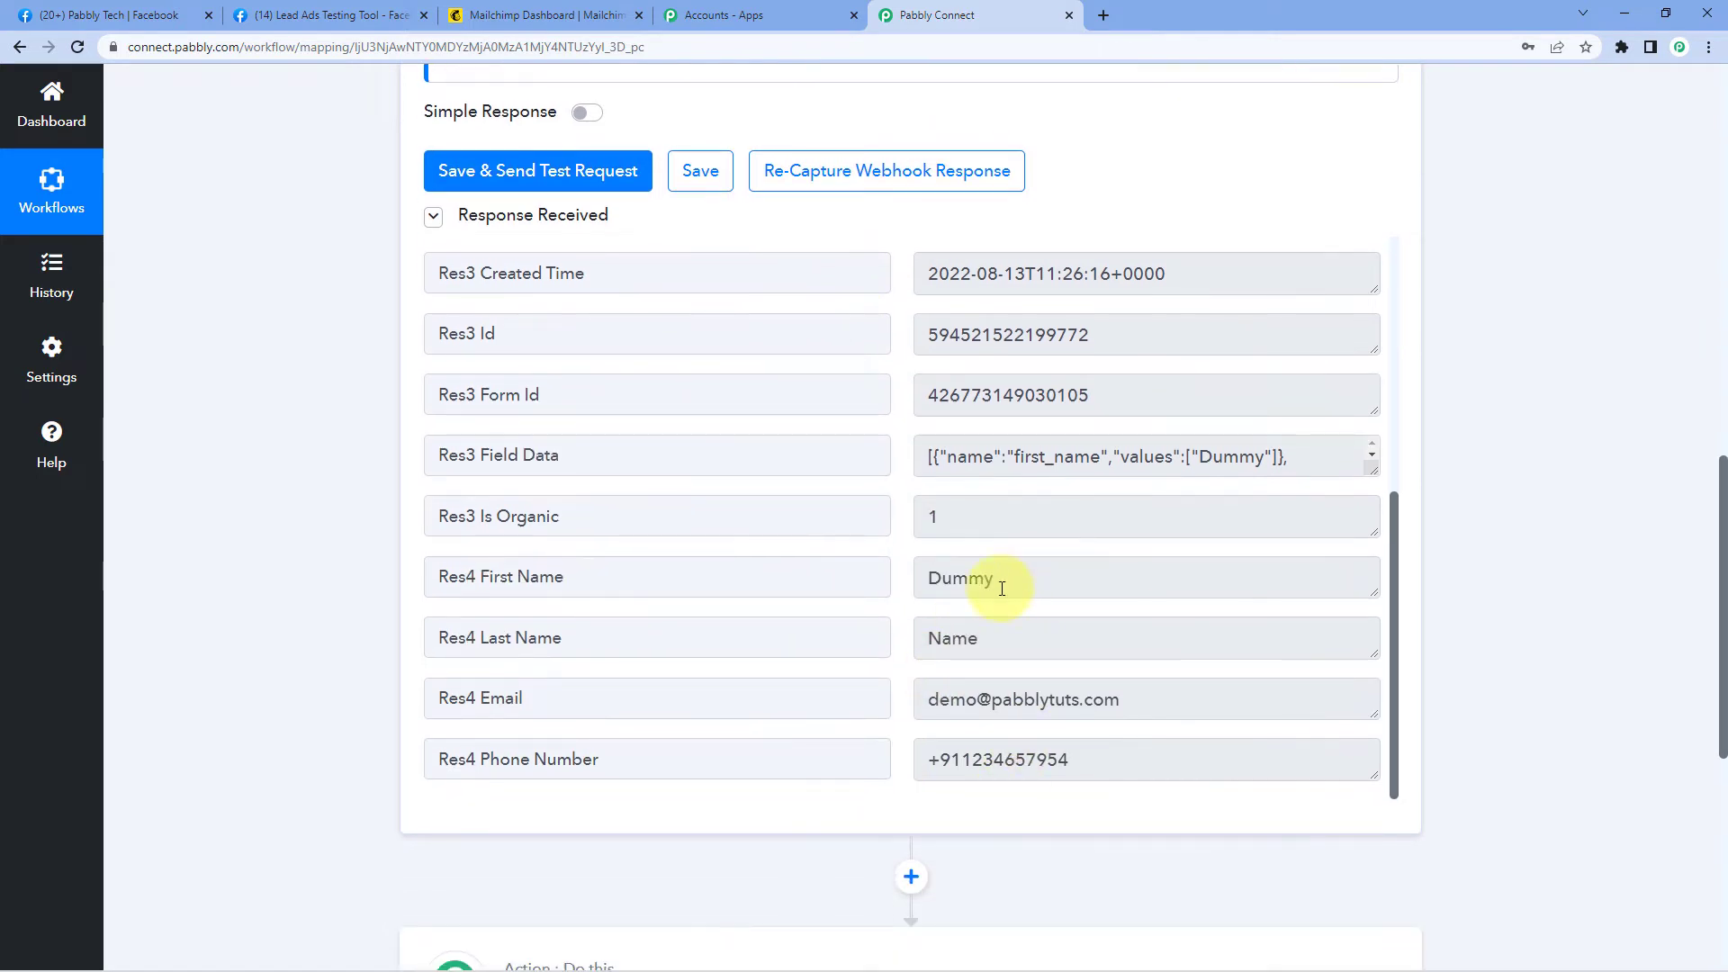
# Check the captured lead's first name Dummy, last name Name, email and phone number
pyautogui.click(1028, 580)
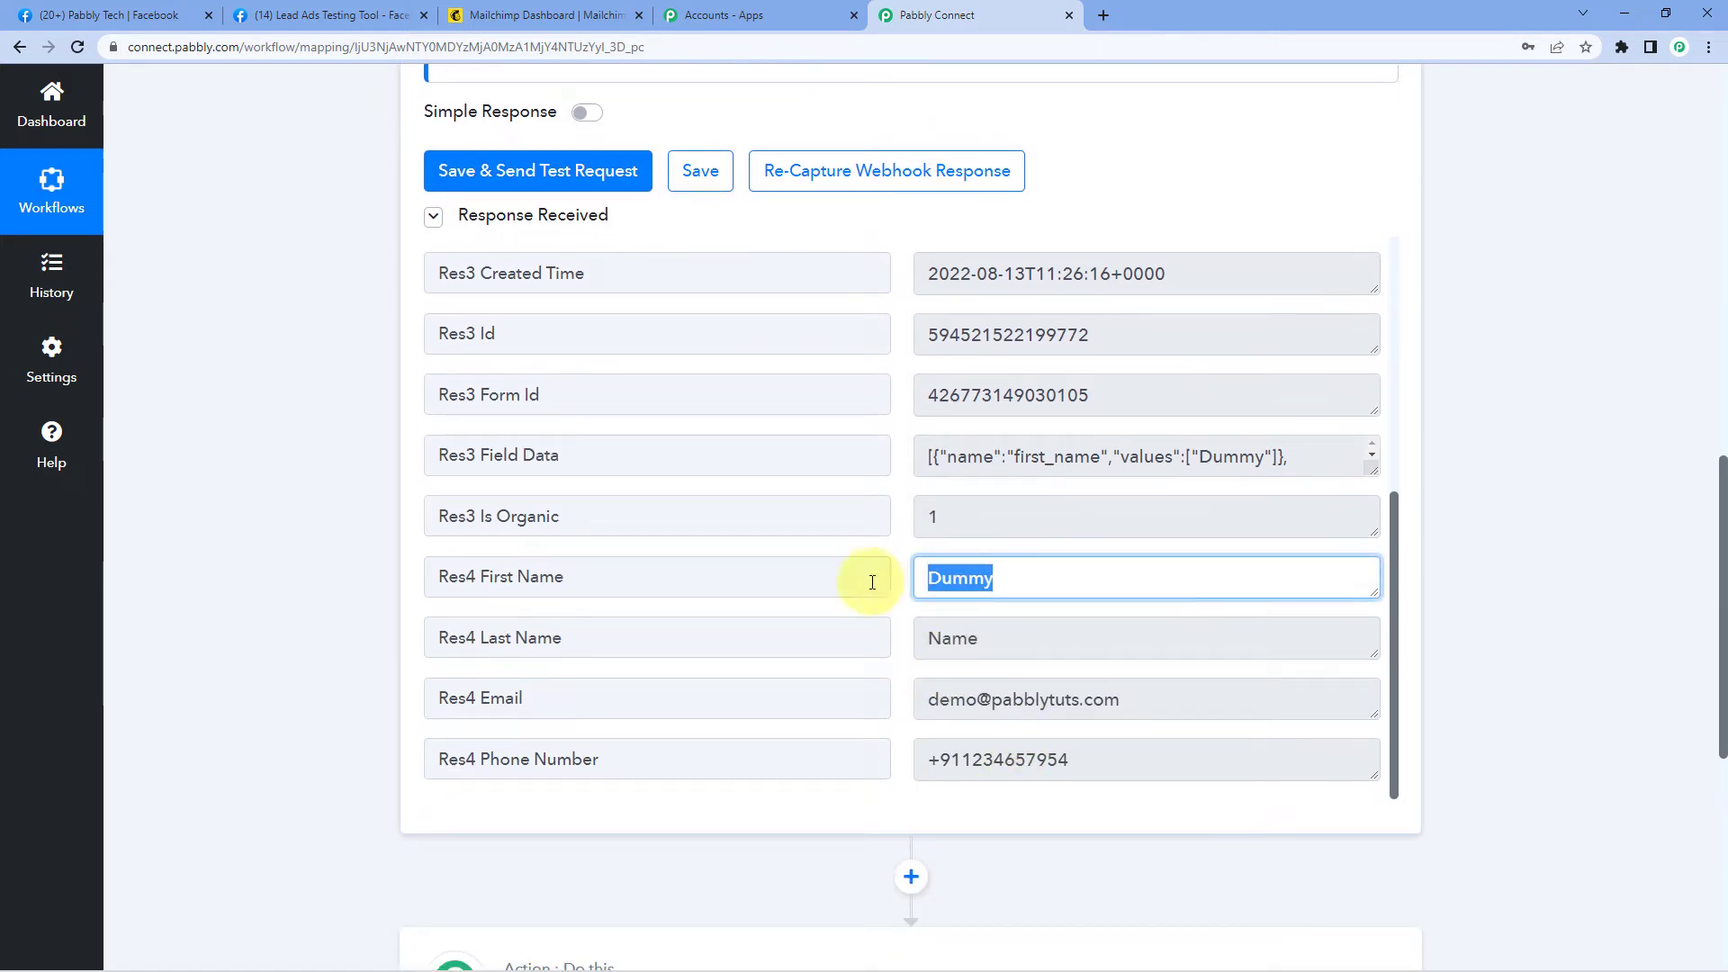
pyautogui.click(1034, 632)
pyautogui.click(900, 573)
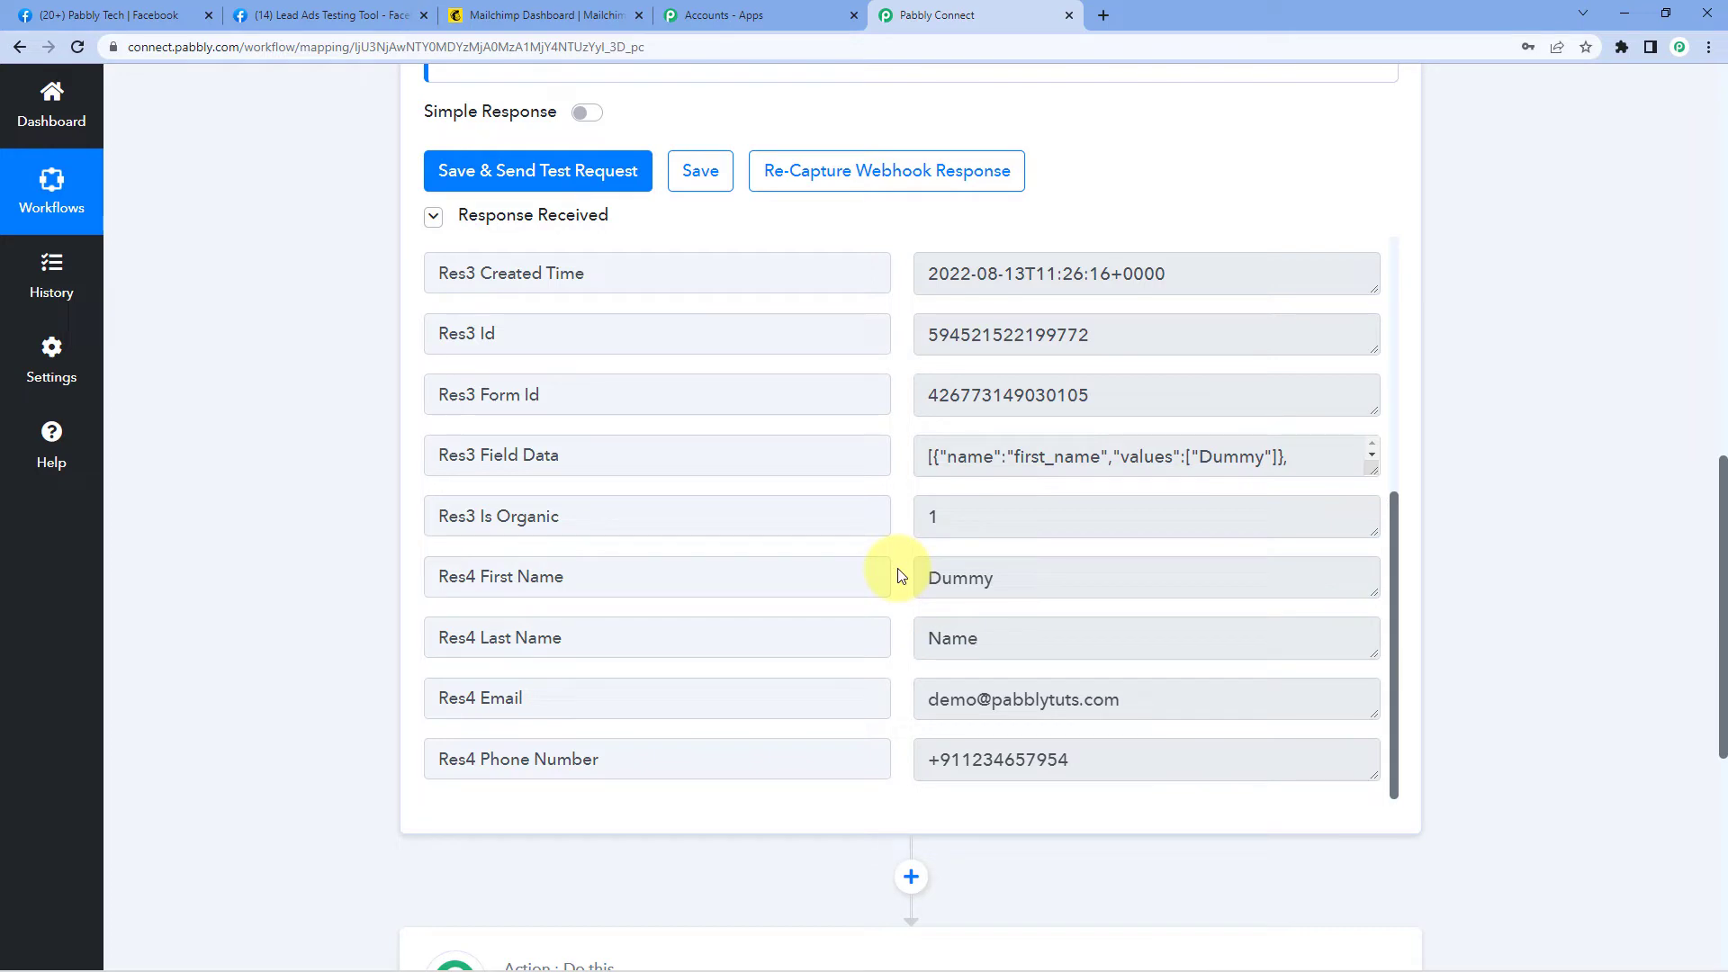
pyautogui.click(1034, 579)
pyautogui.click(981, 627)
pyautogui.moveTo(1183, 693); pyautogui.dragTo(945, 694)
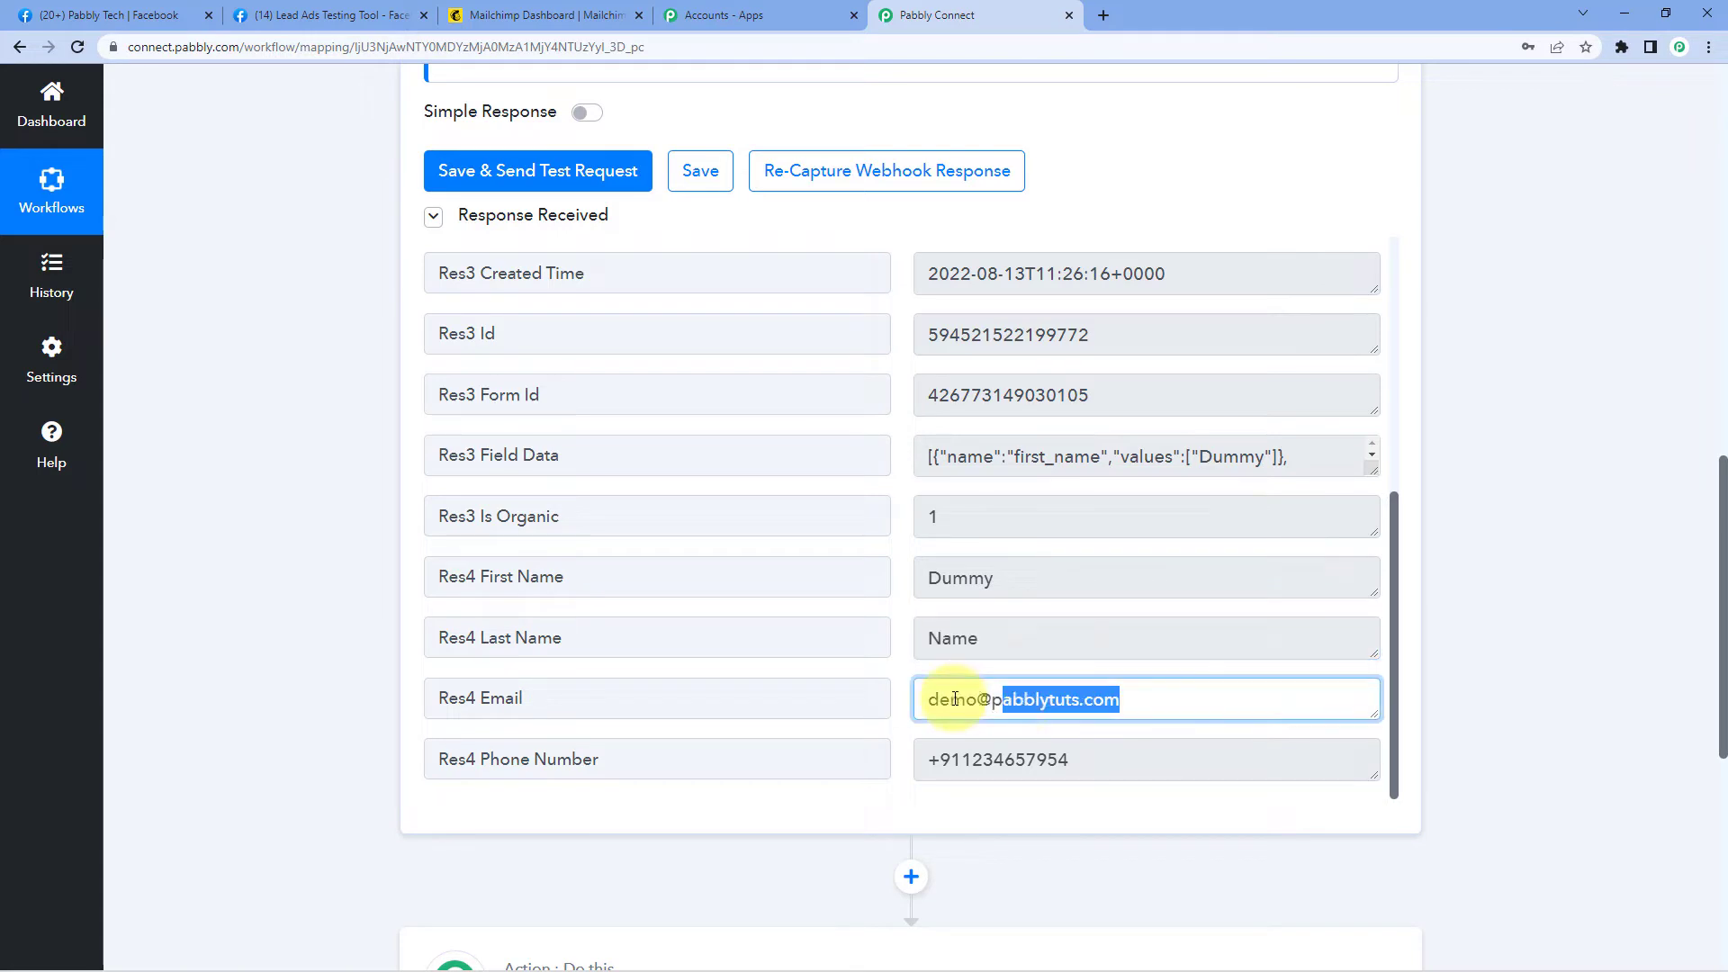
pyautogui.click(1041, 760)
pyautogui.click(899, 637)
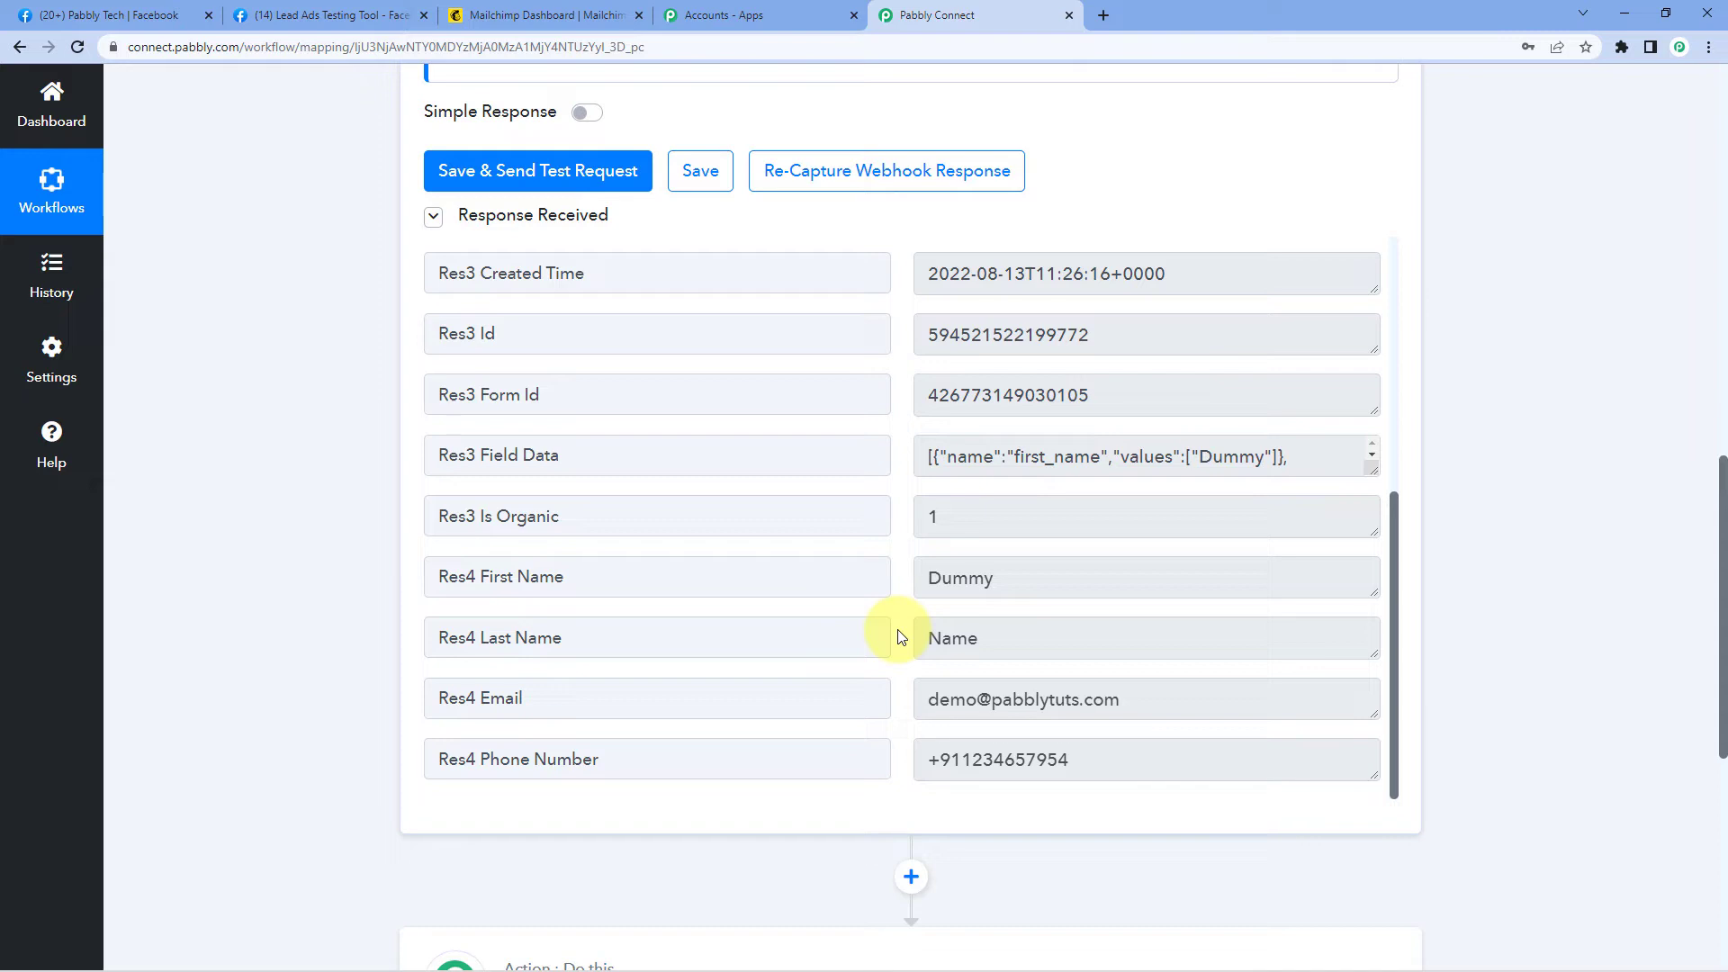
pyautogui.scroll(-7, 1420, 360)
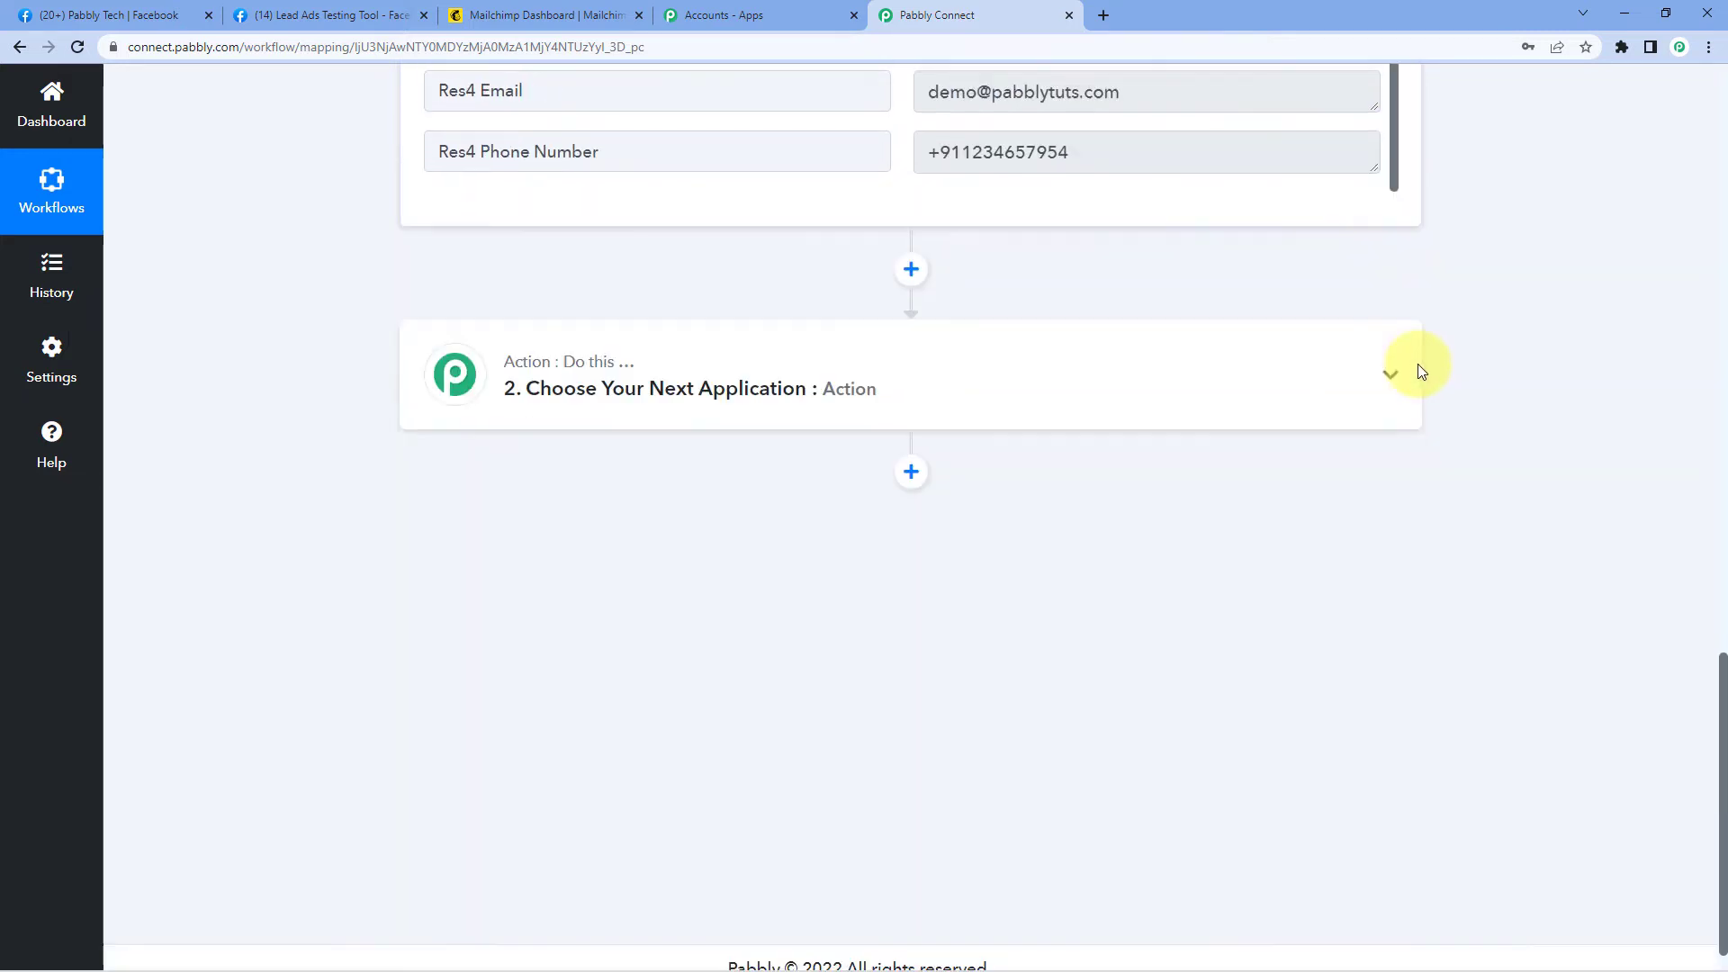
# In action step 2, search 'Mailch' and choose MailChimp as the app
pyautogui.click(639, 387)
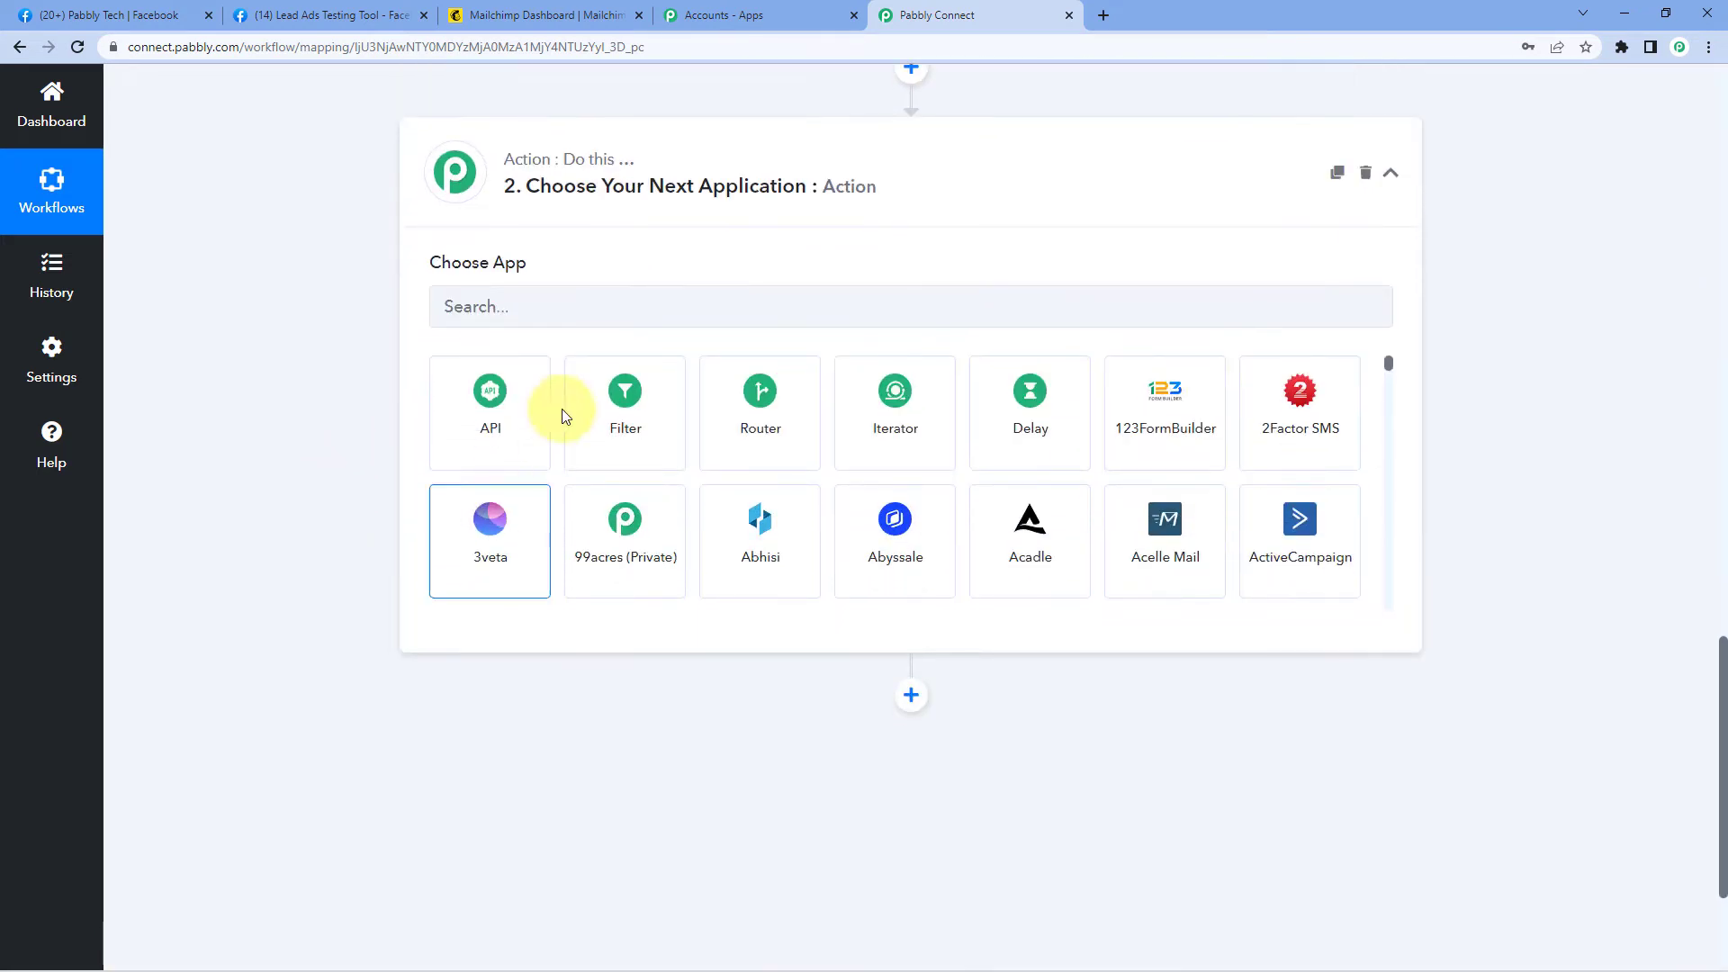
pyautogui.click(526, 311)
pyautogui.write('Mailch')
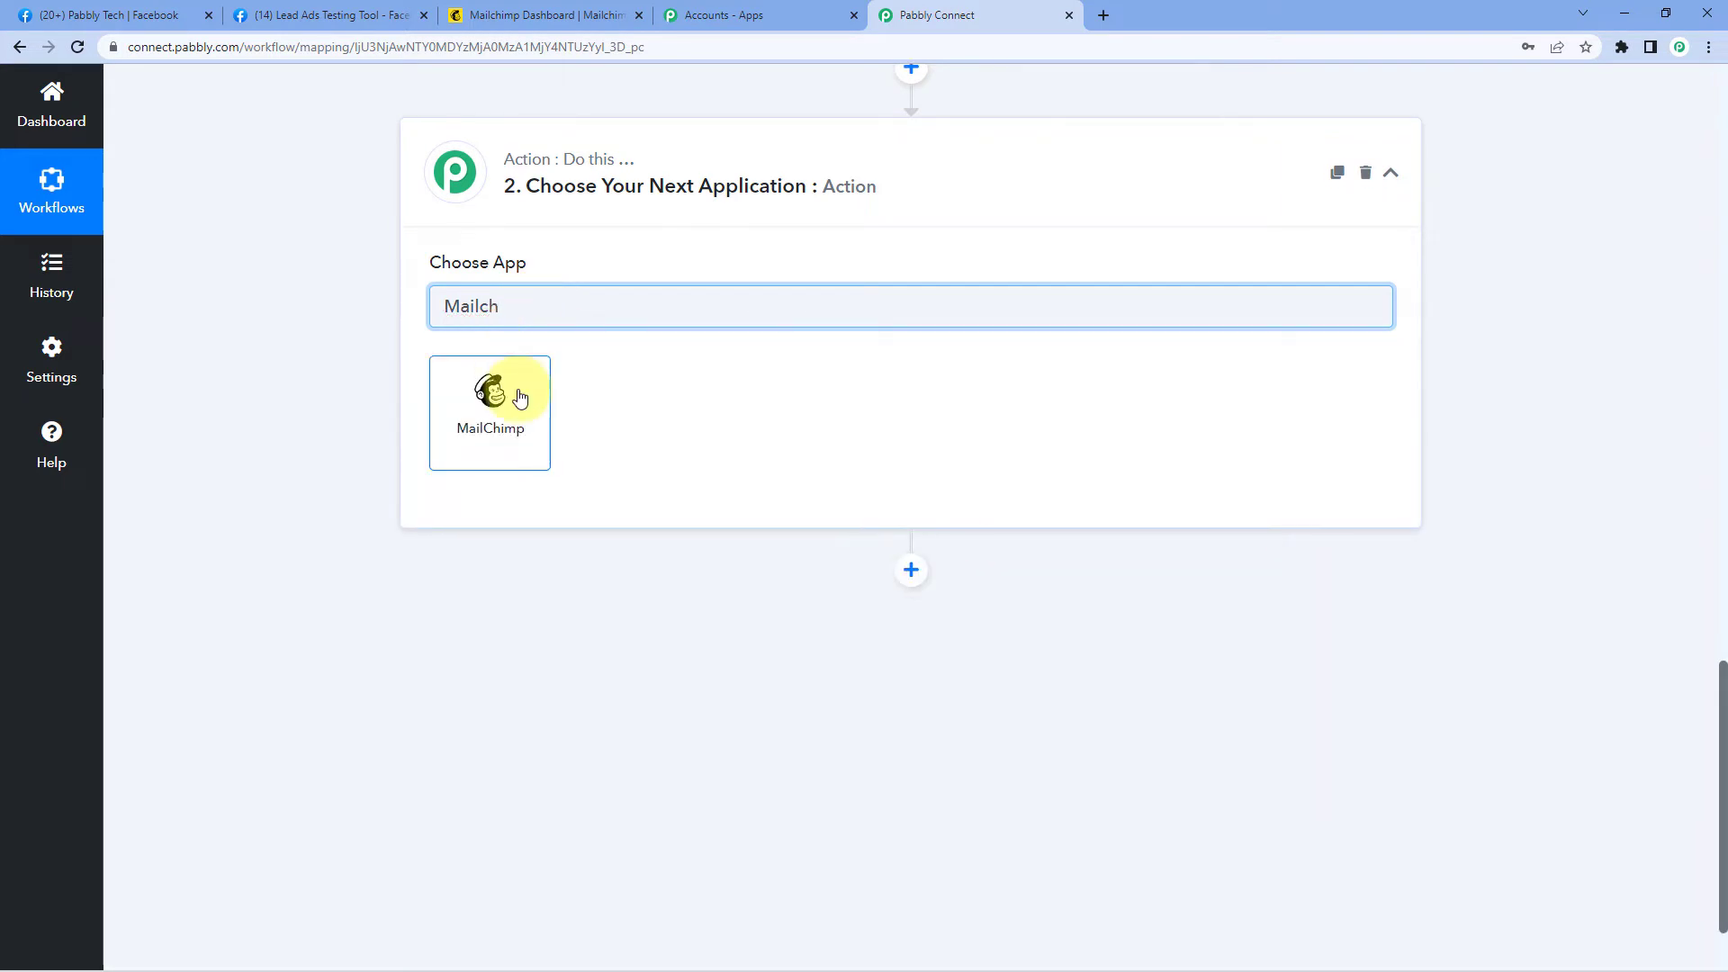
pyautogui.click(519, 396)
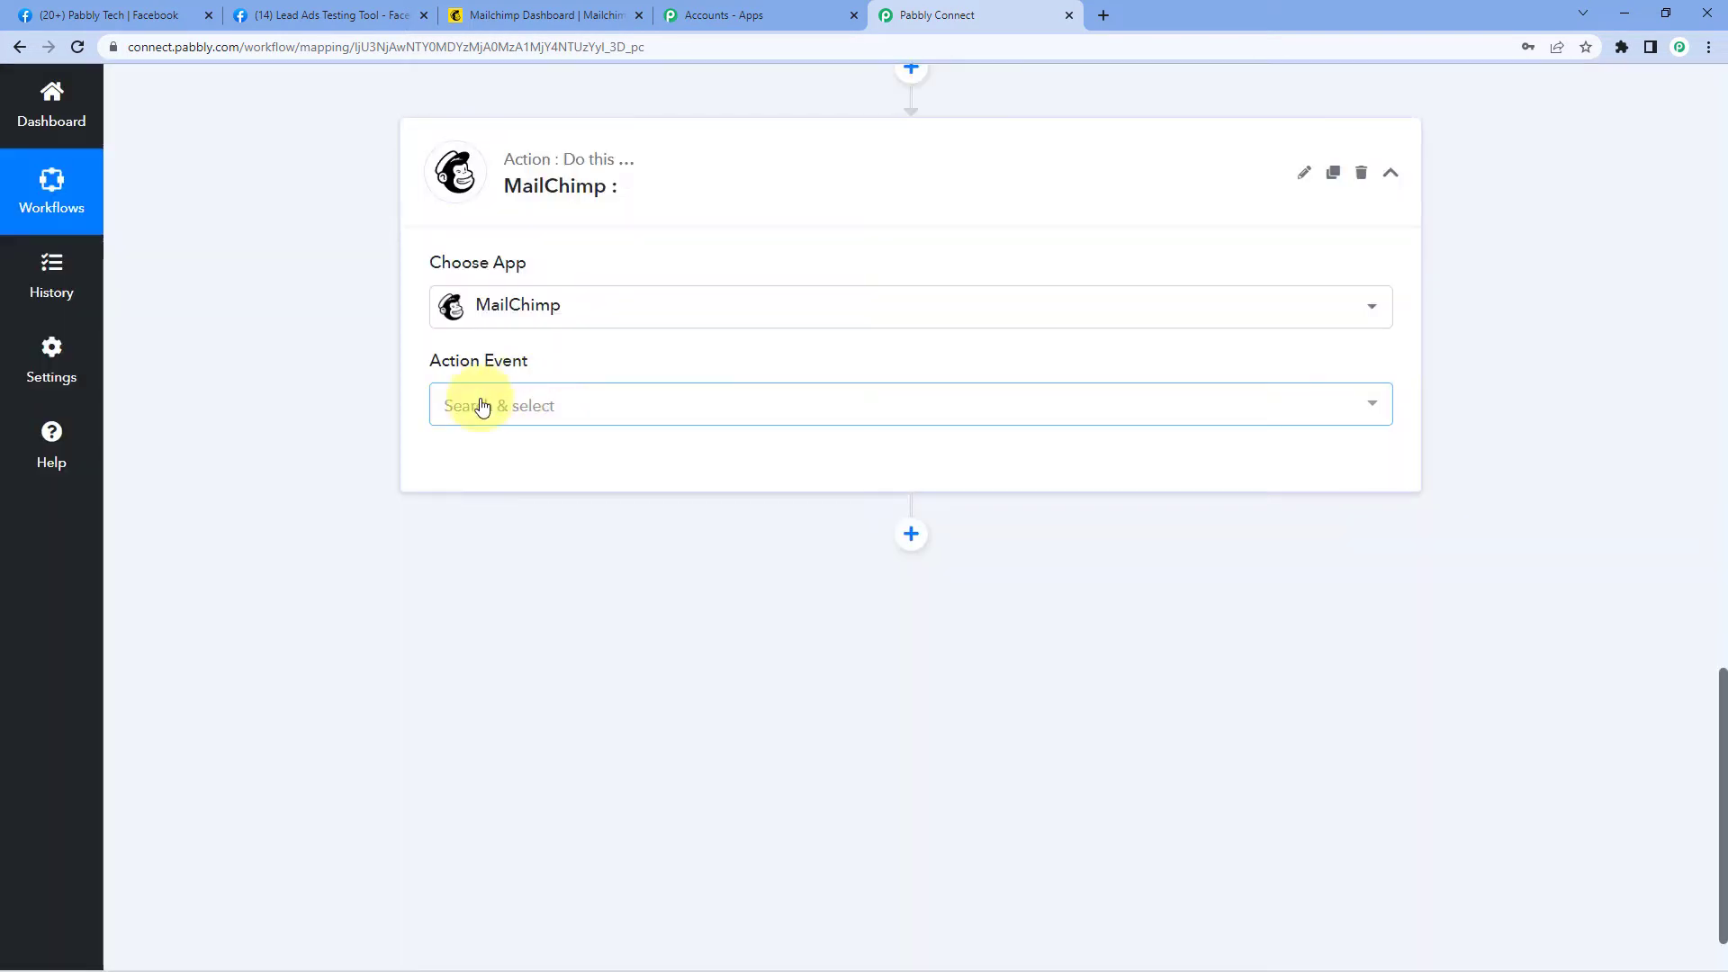
# Set the action event to Add New Member with Custom Fields and start a new MailChimp connection
pyautogui.click(552, 405)
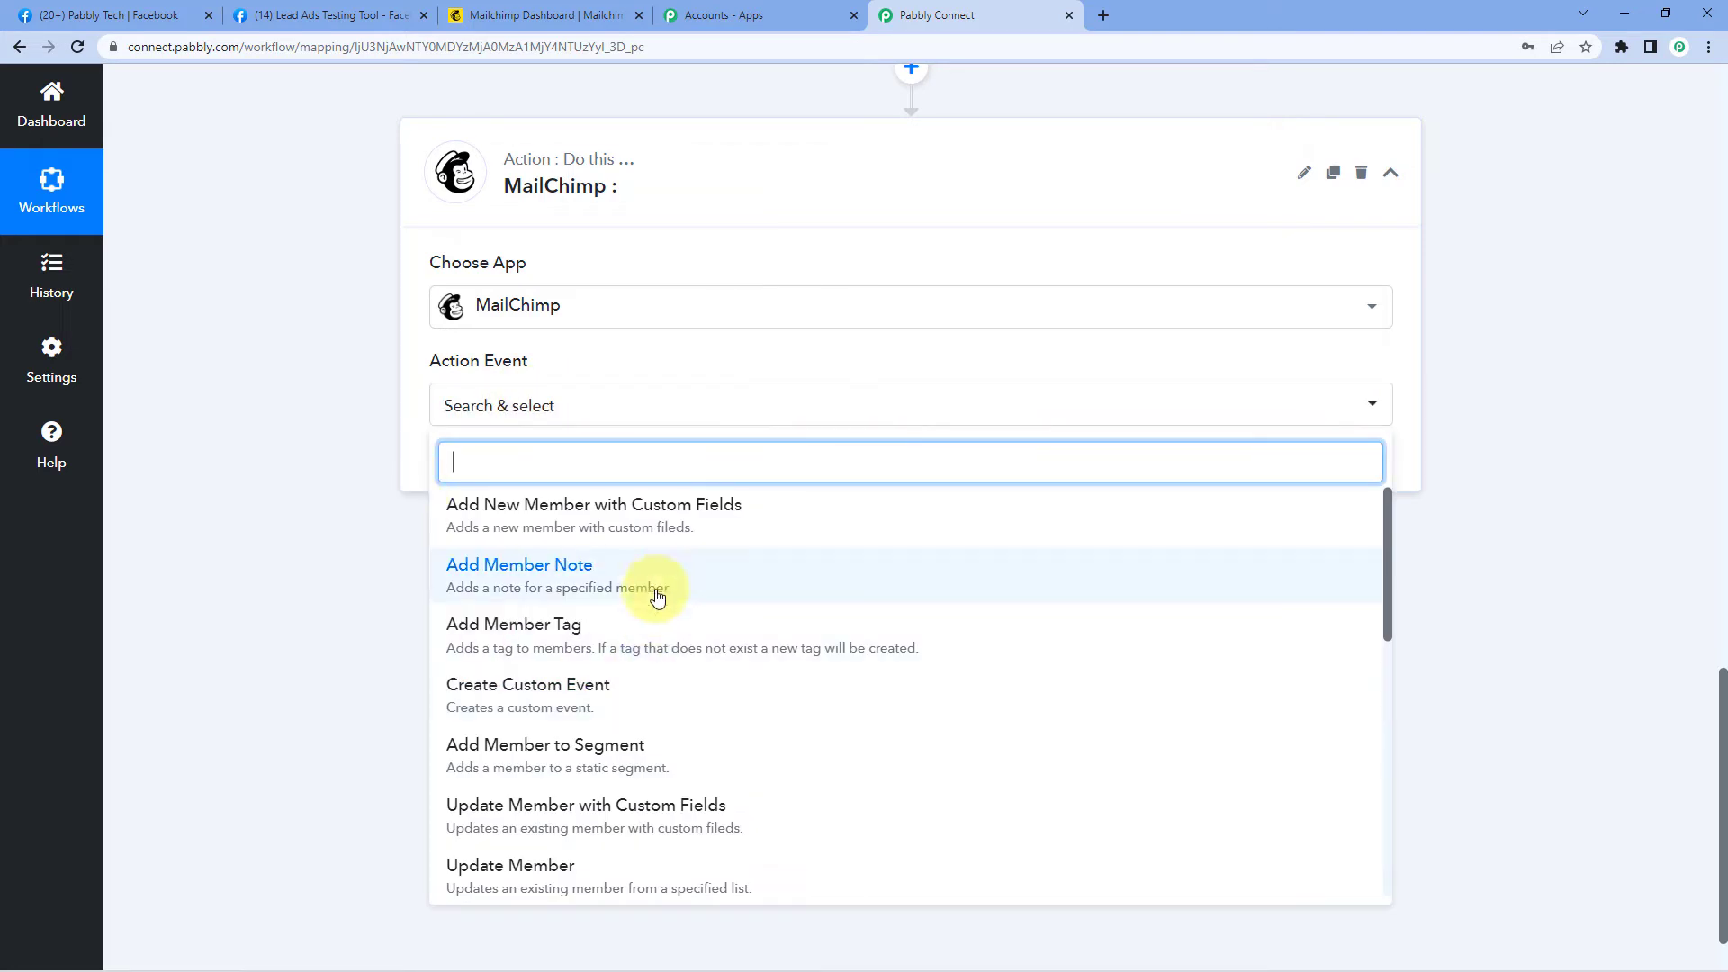
pyautogui.scroll(-1, 656, 590)
pyautogui.scroll(-1, 689, 556)
pyautogui.scroll(-1, 689, 556)
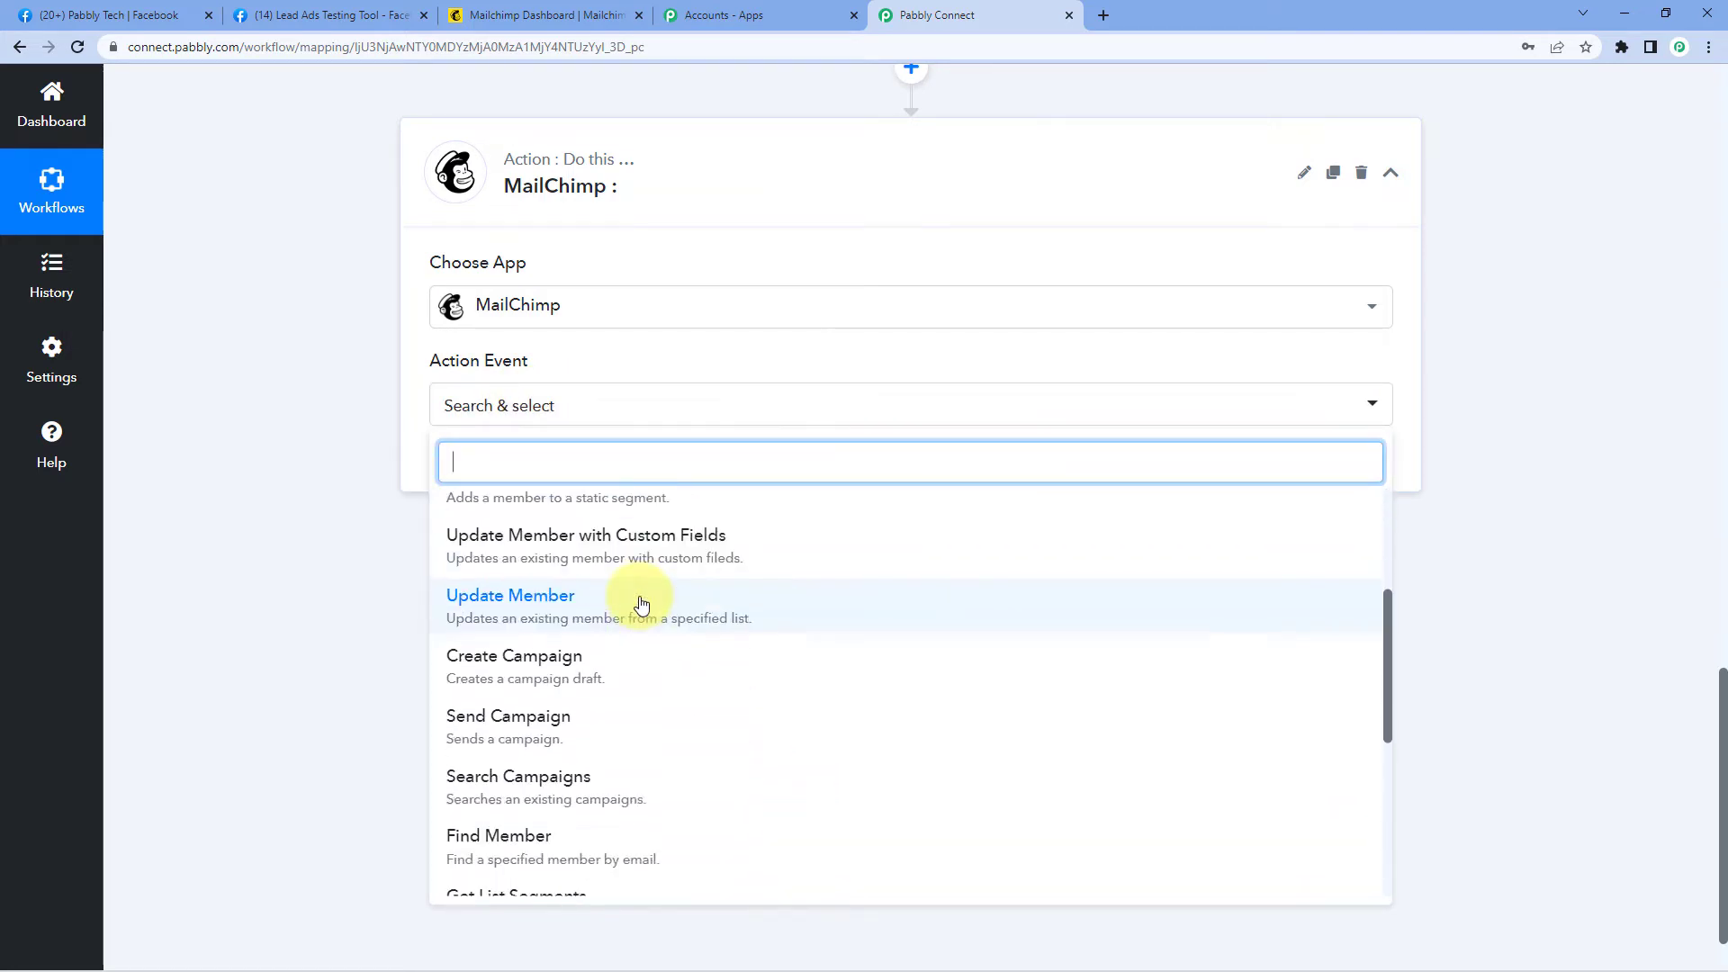
pyautogui.scroll(2, 640, 640)
pyautogui.scroll(3, 644, 648)
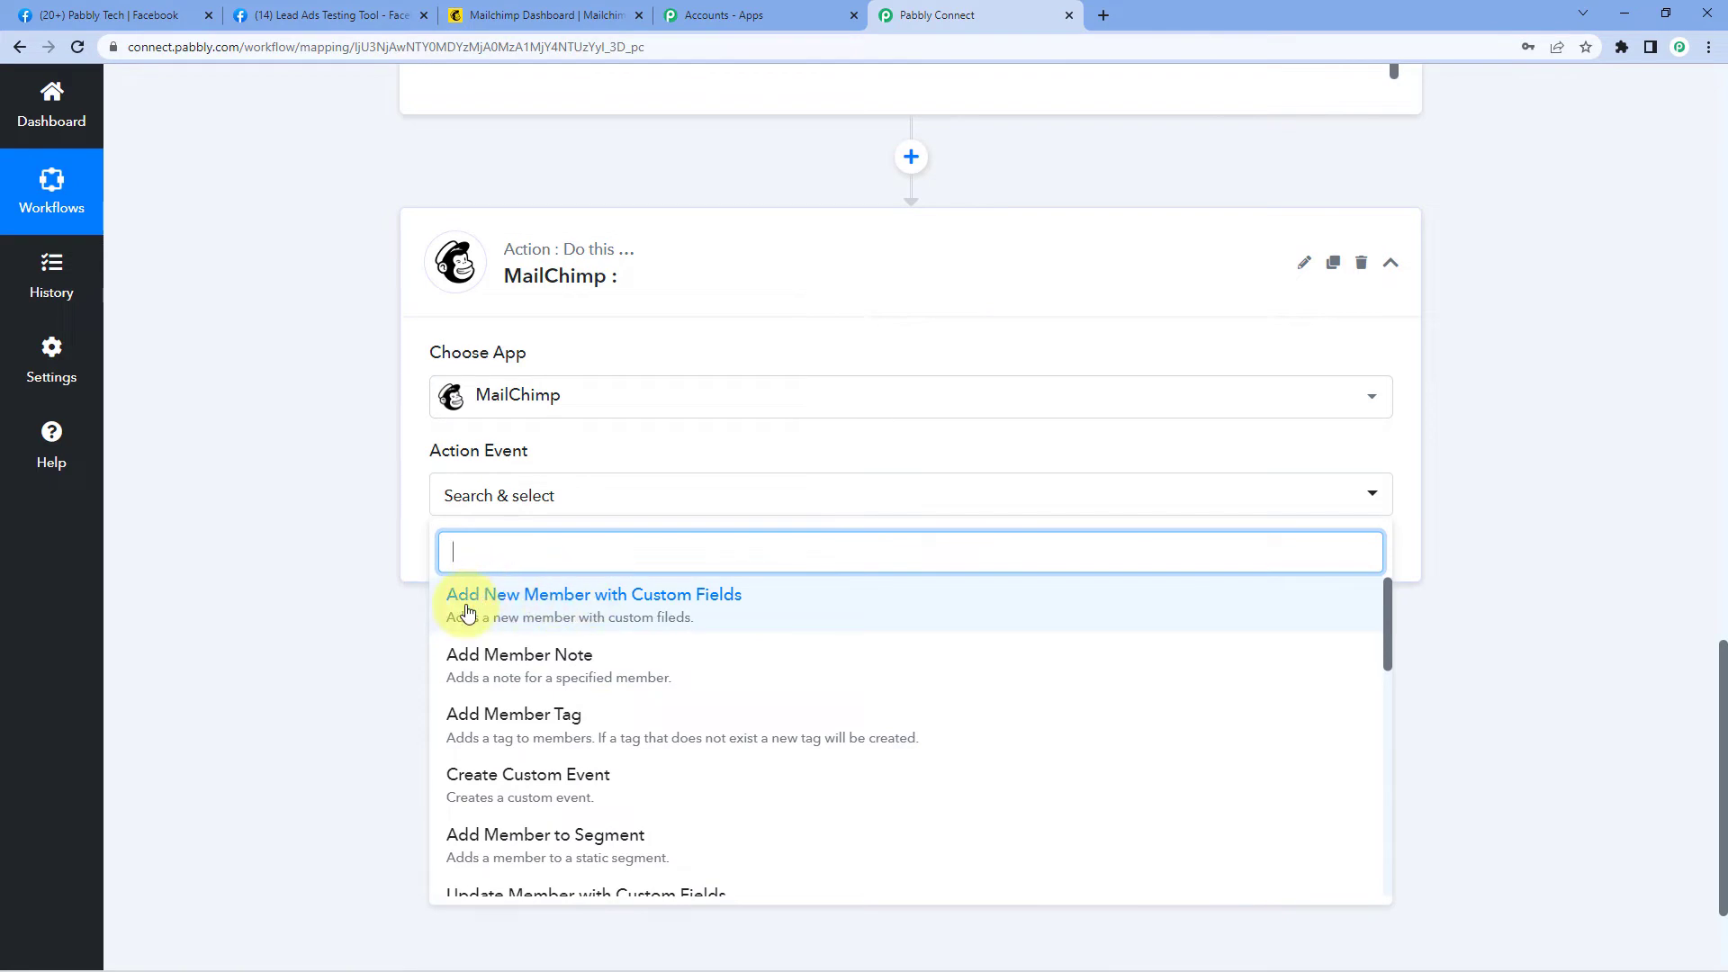
pyautogui.click(603, 605)
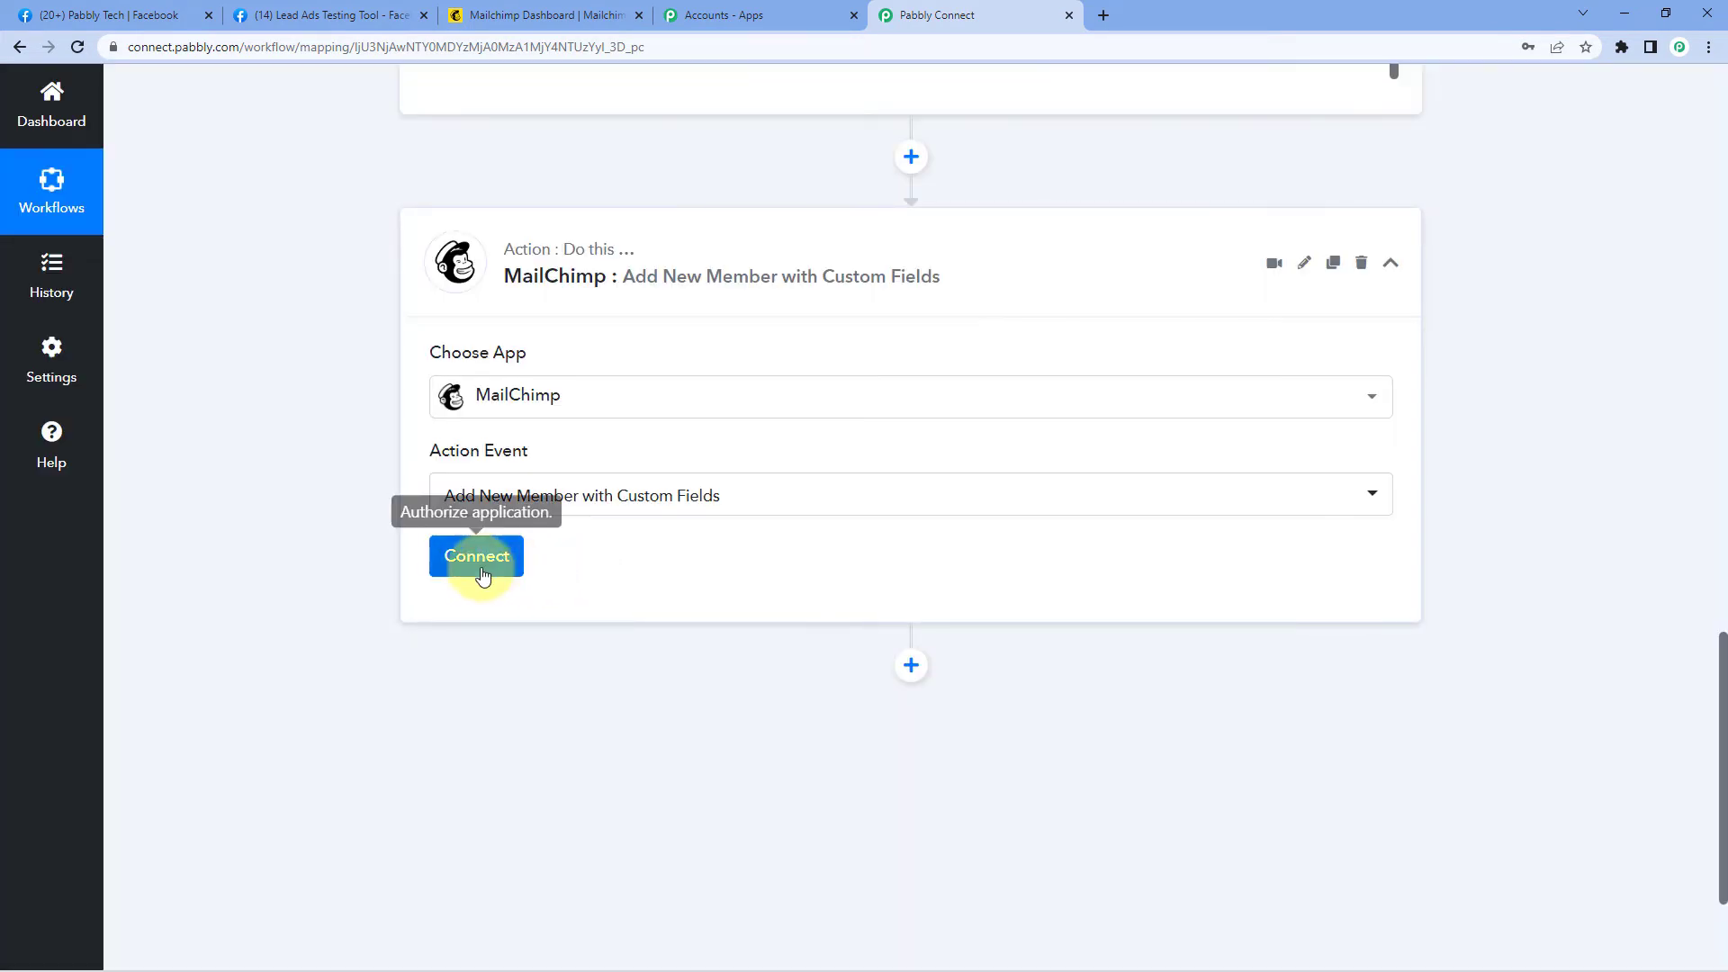
pyautogui.click(477, 569)
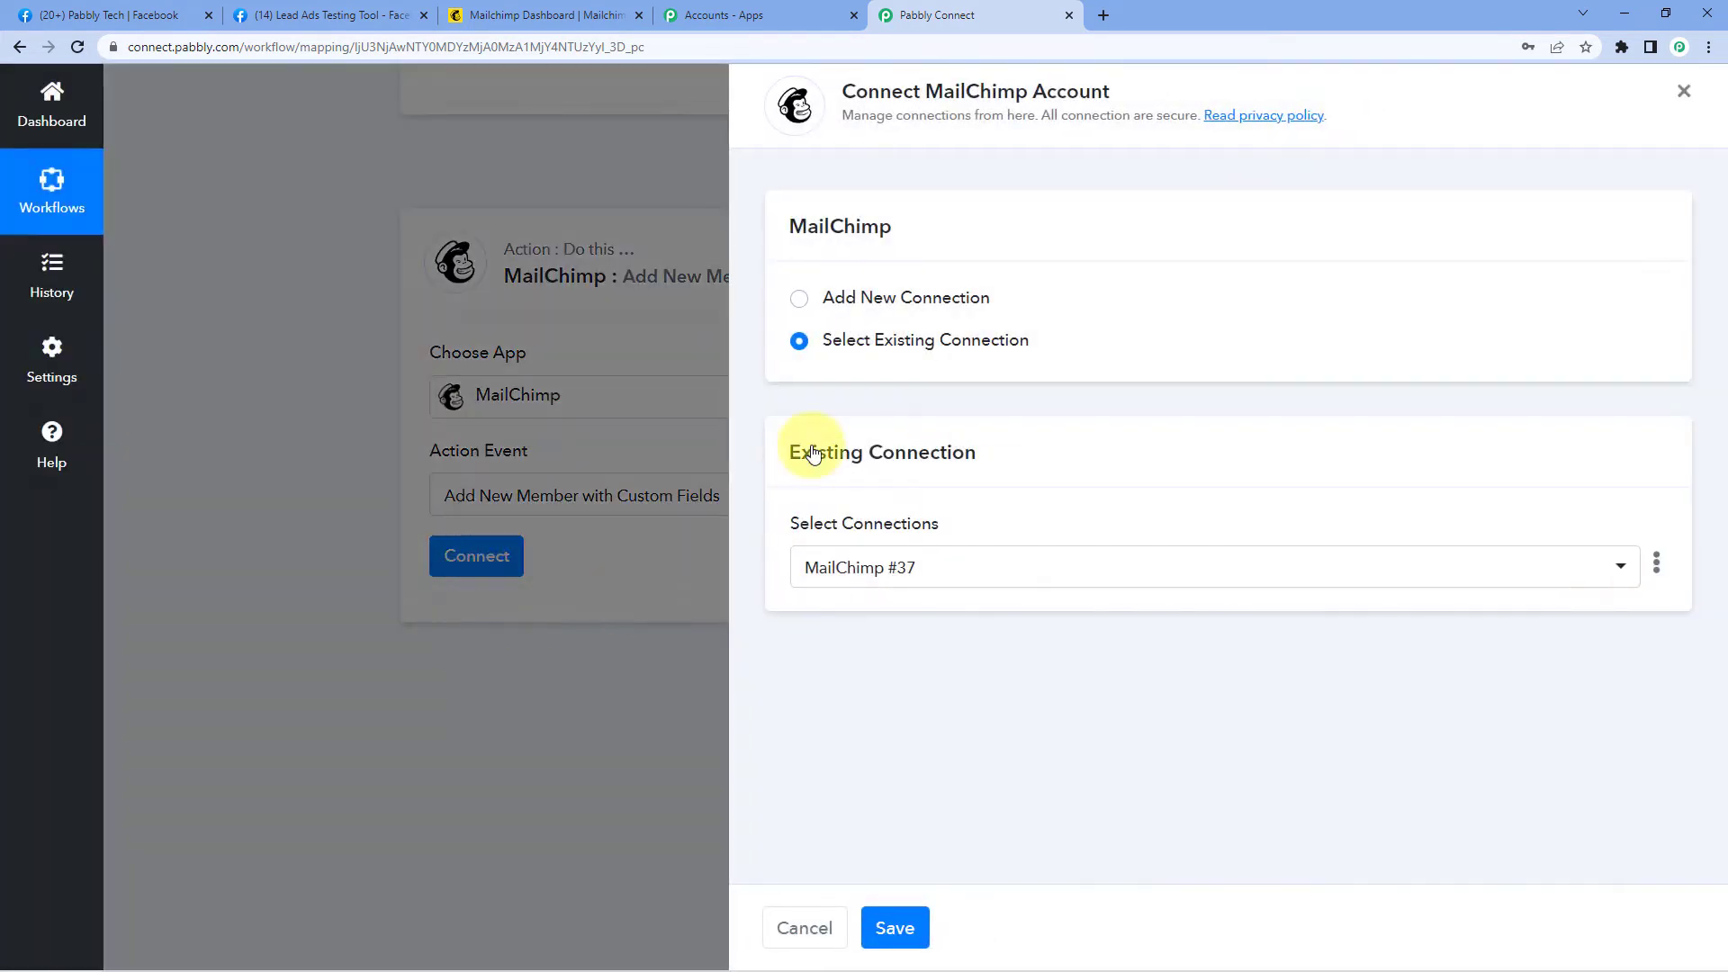
pyautogui.click(797, 298)
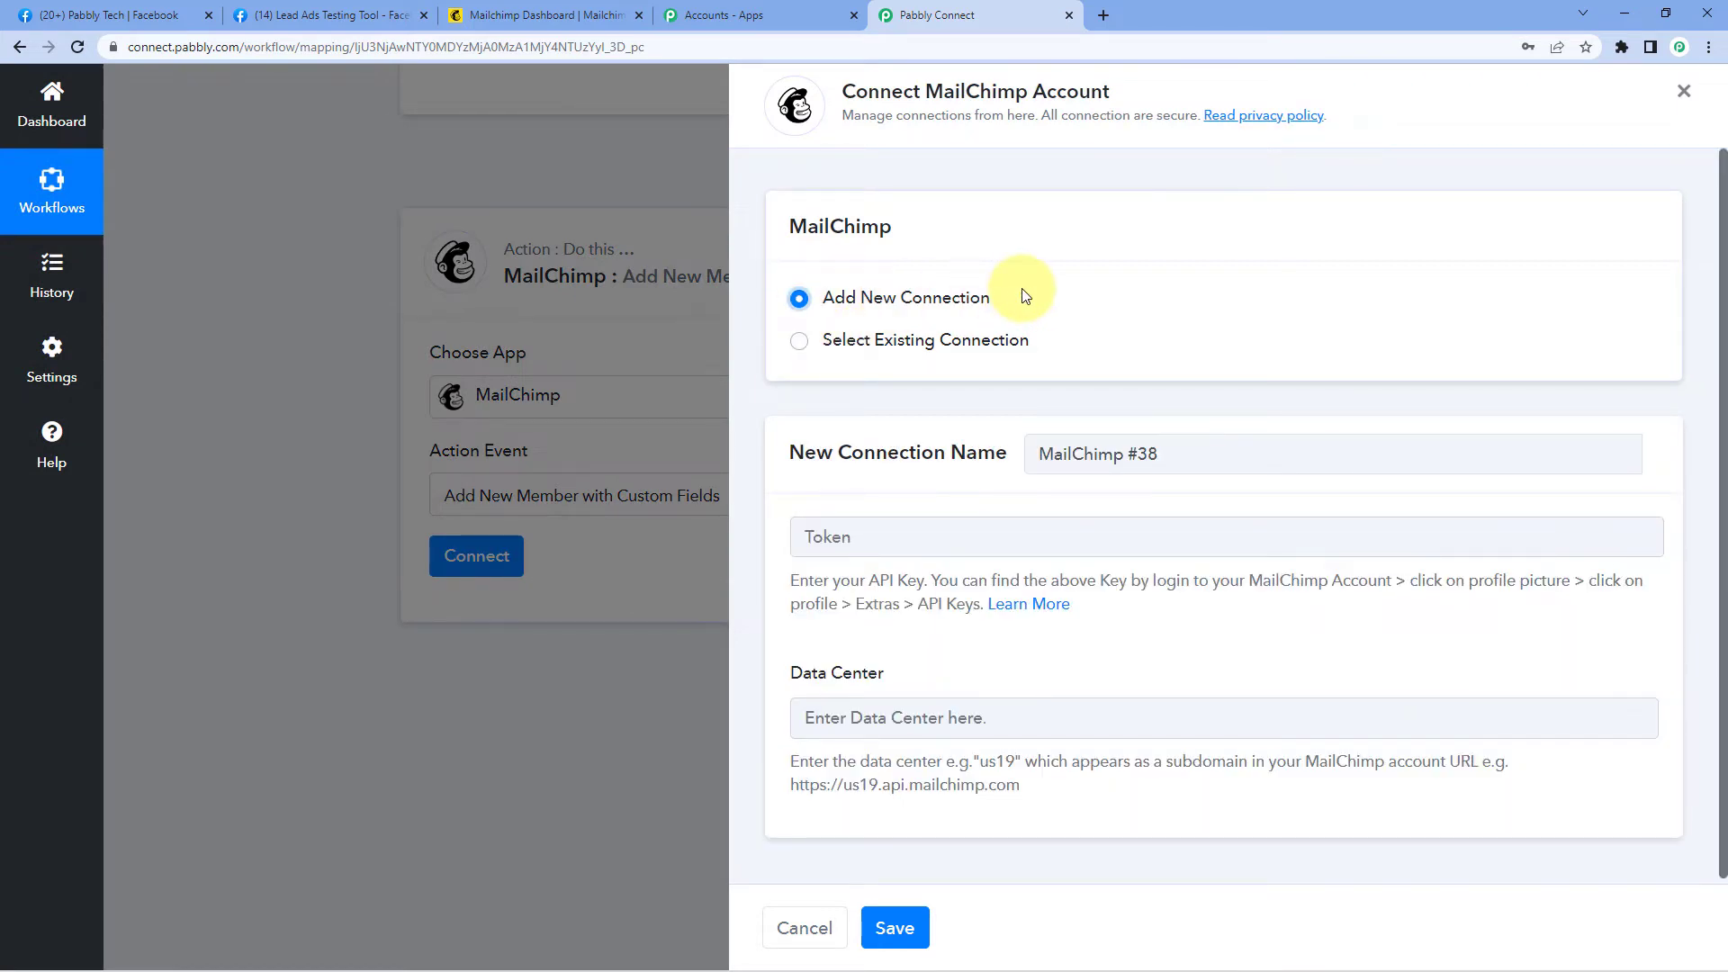
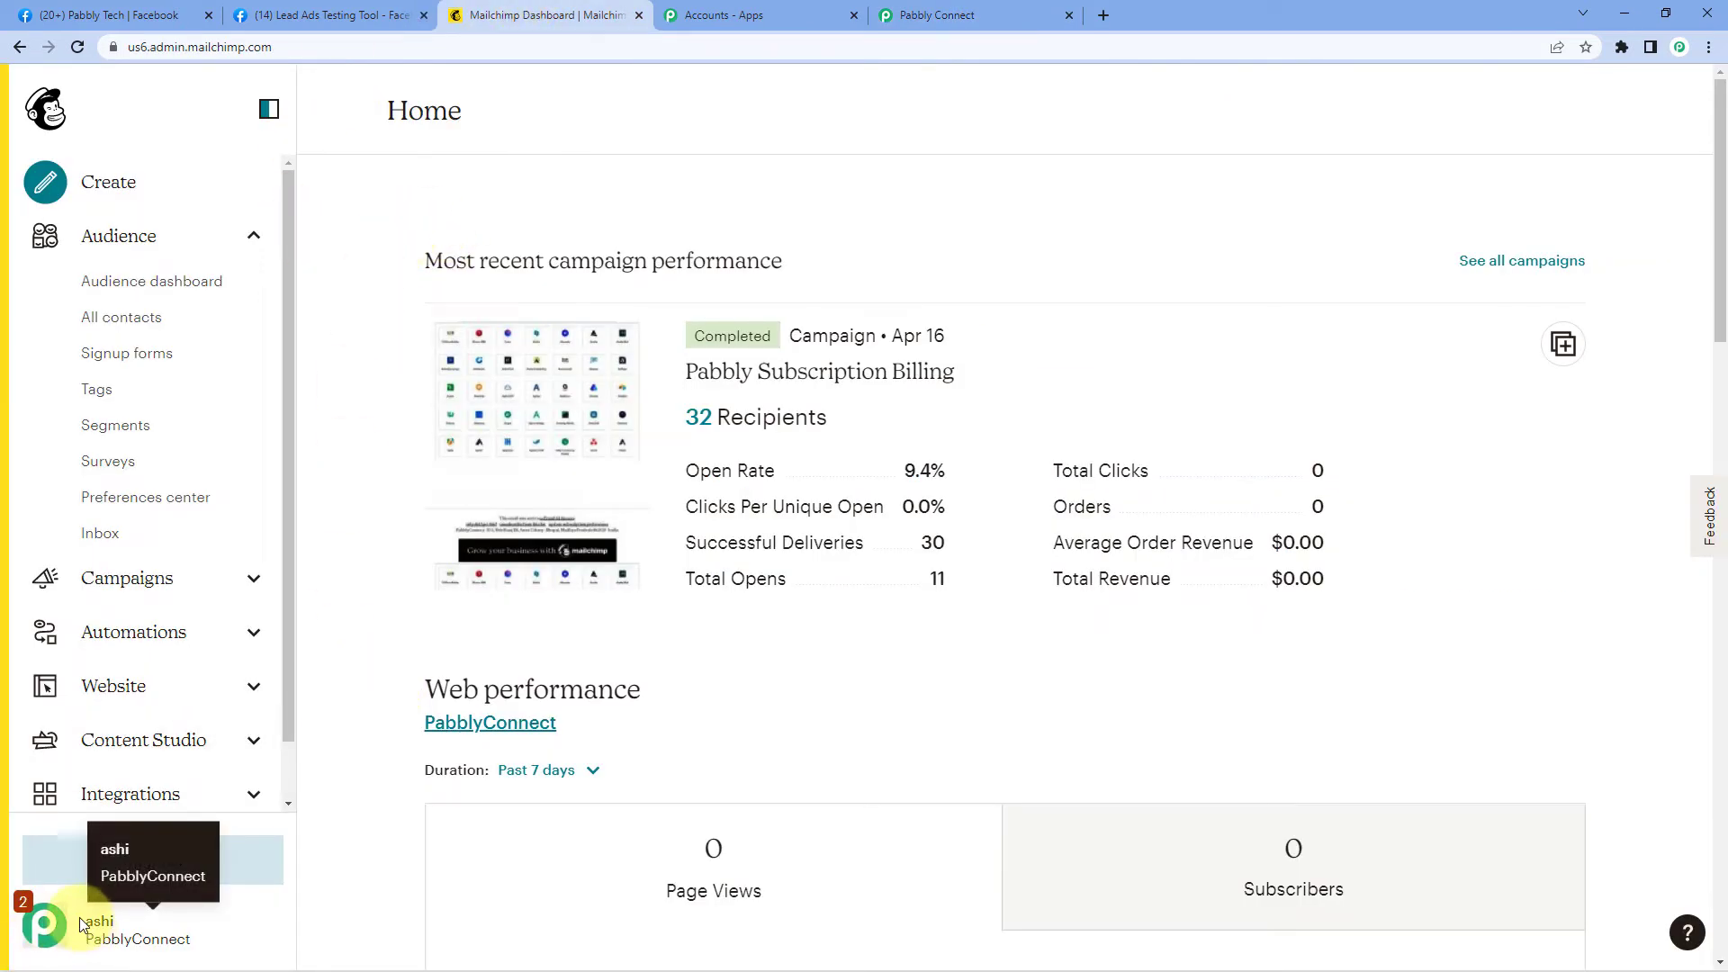
# Go to the Mailchimp API keys page through Profile > Extras
pyautogui.click(50, 929)
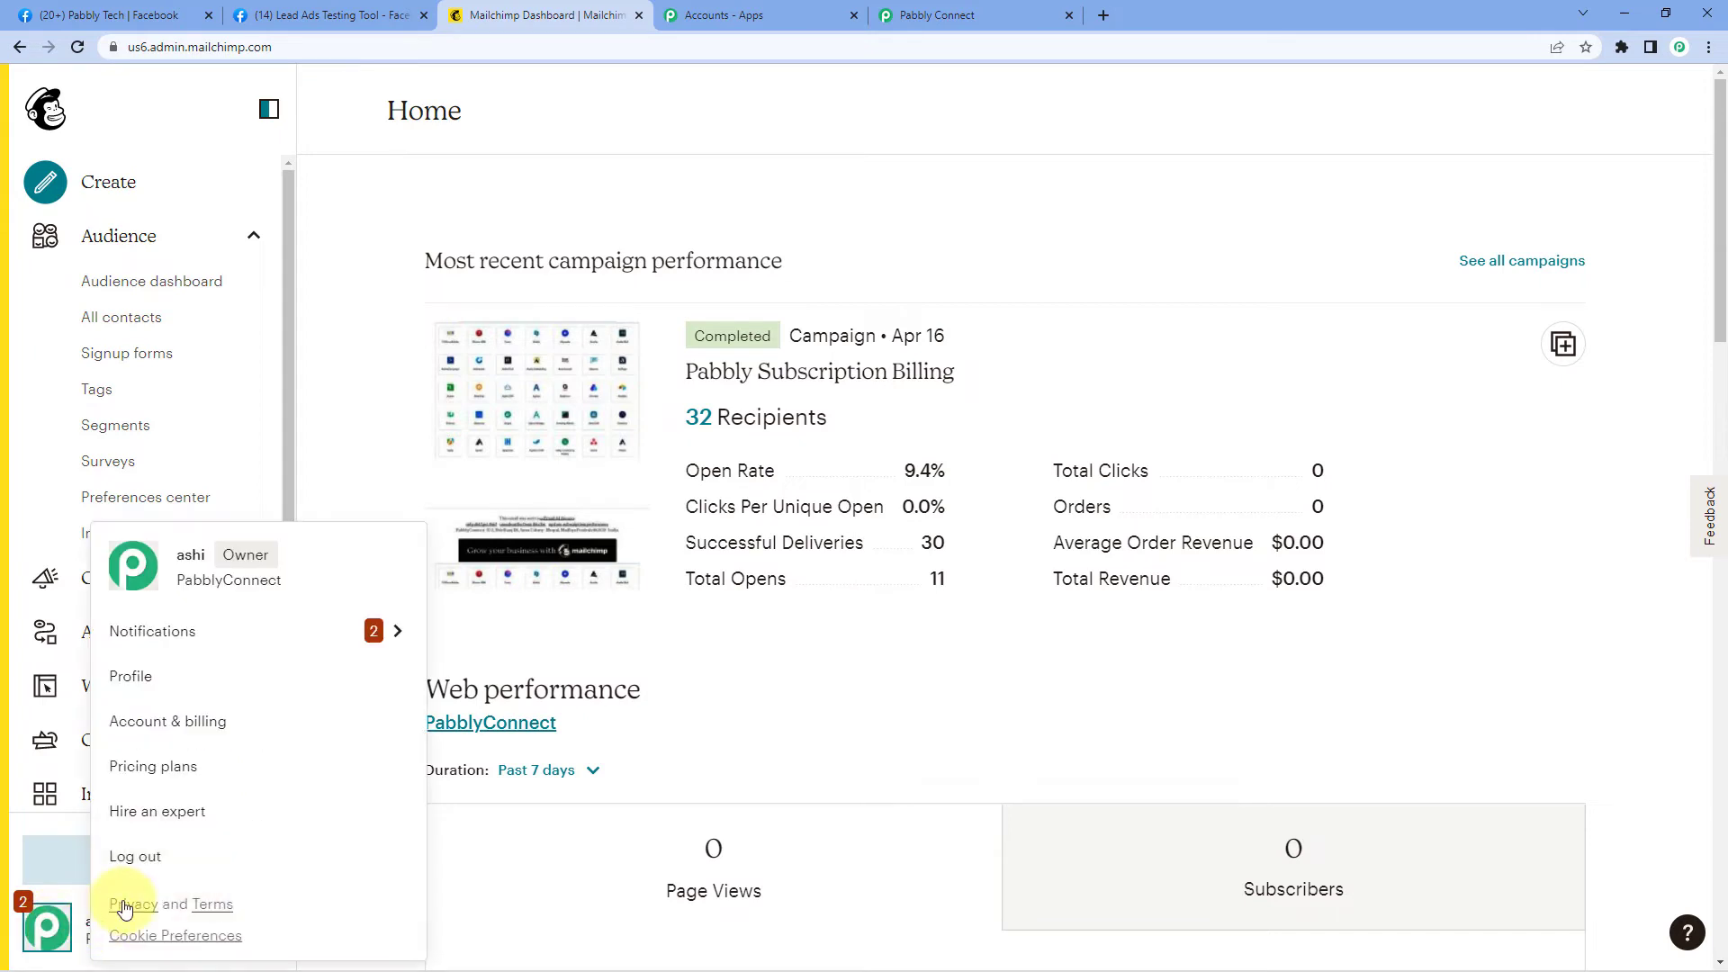
pyautogui.click(147, 684)
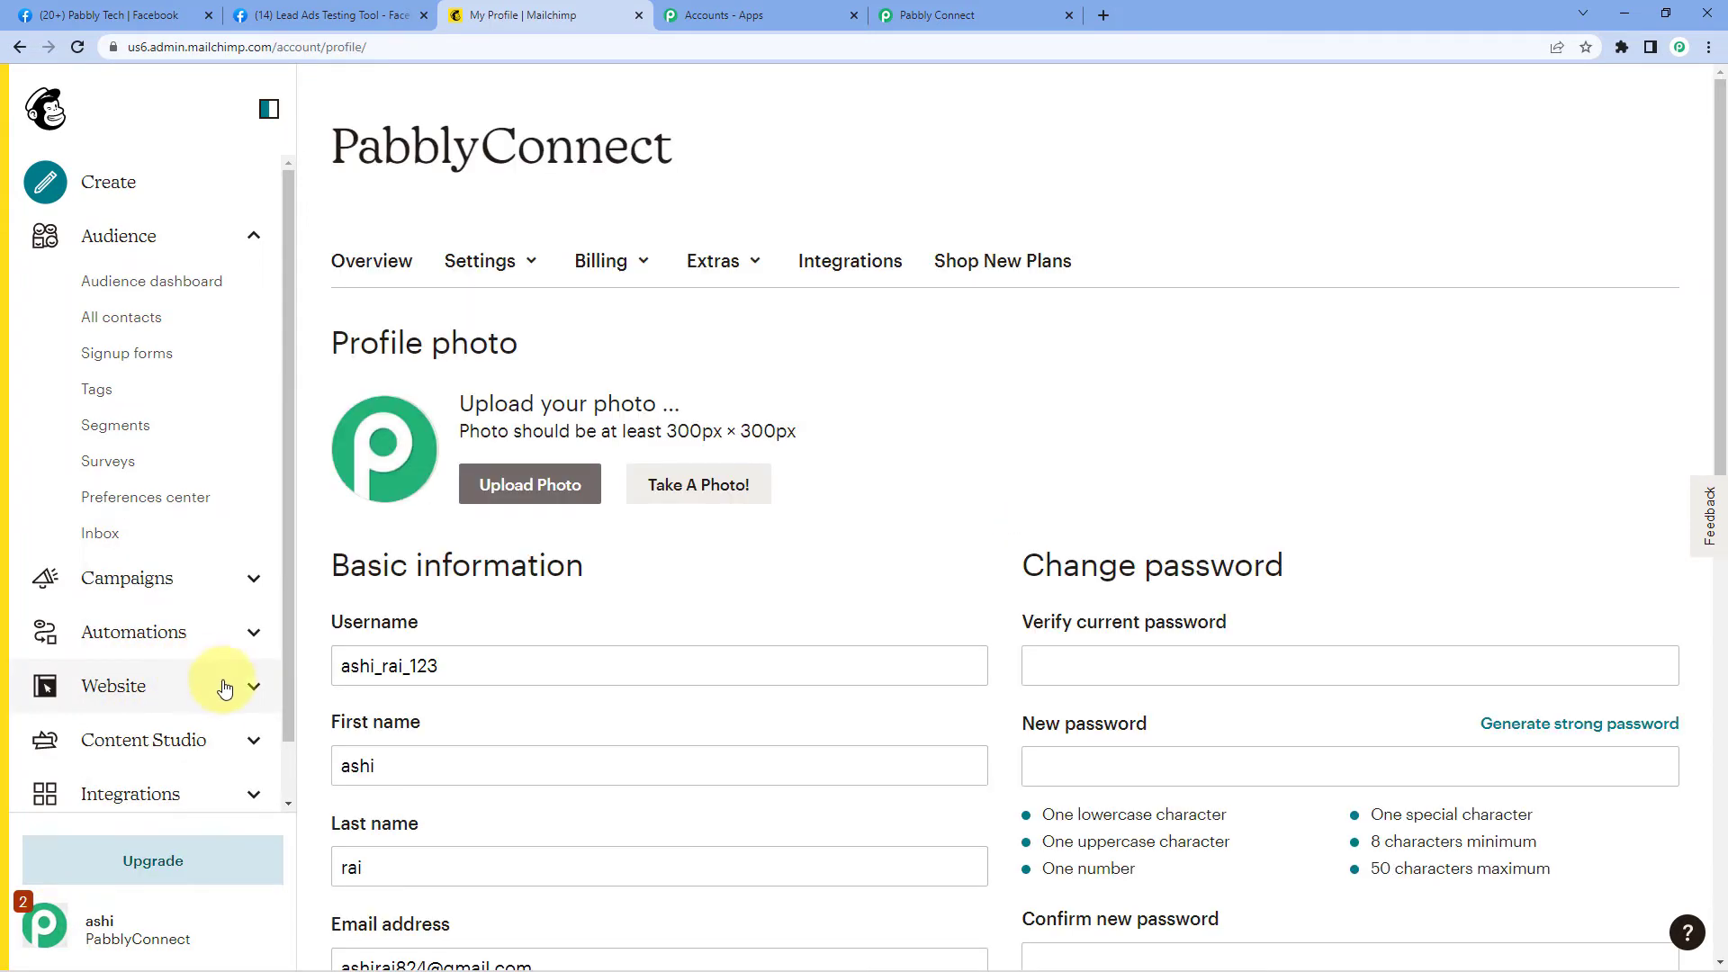
pyautogui.click(752, 266)
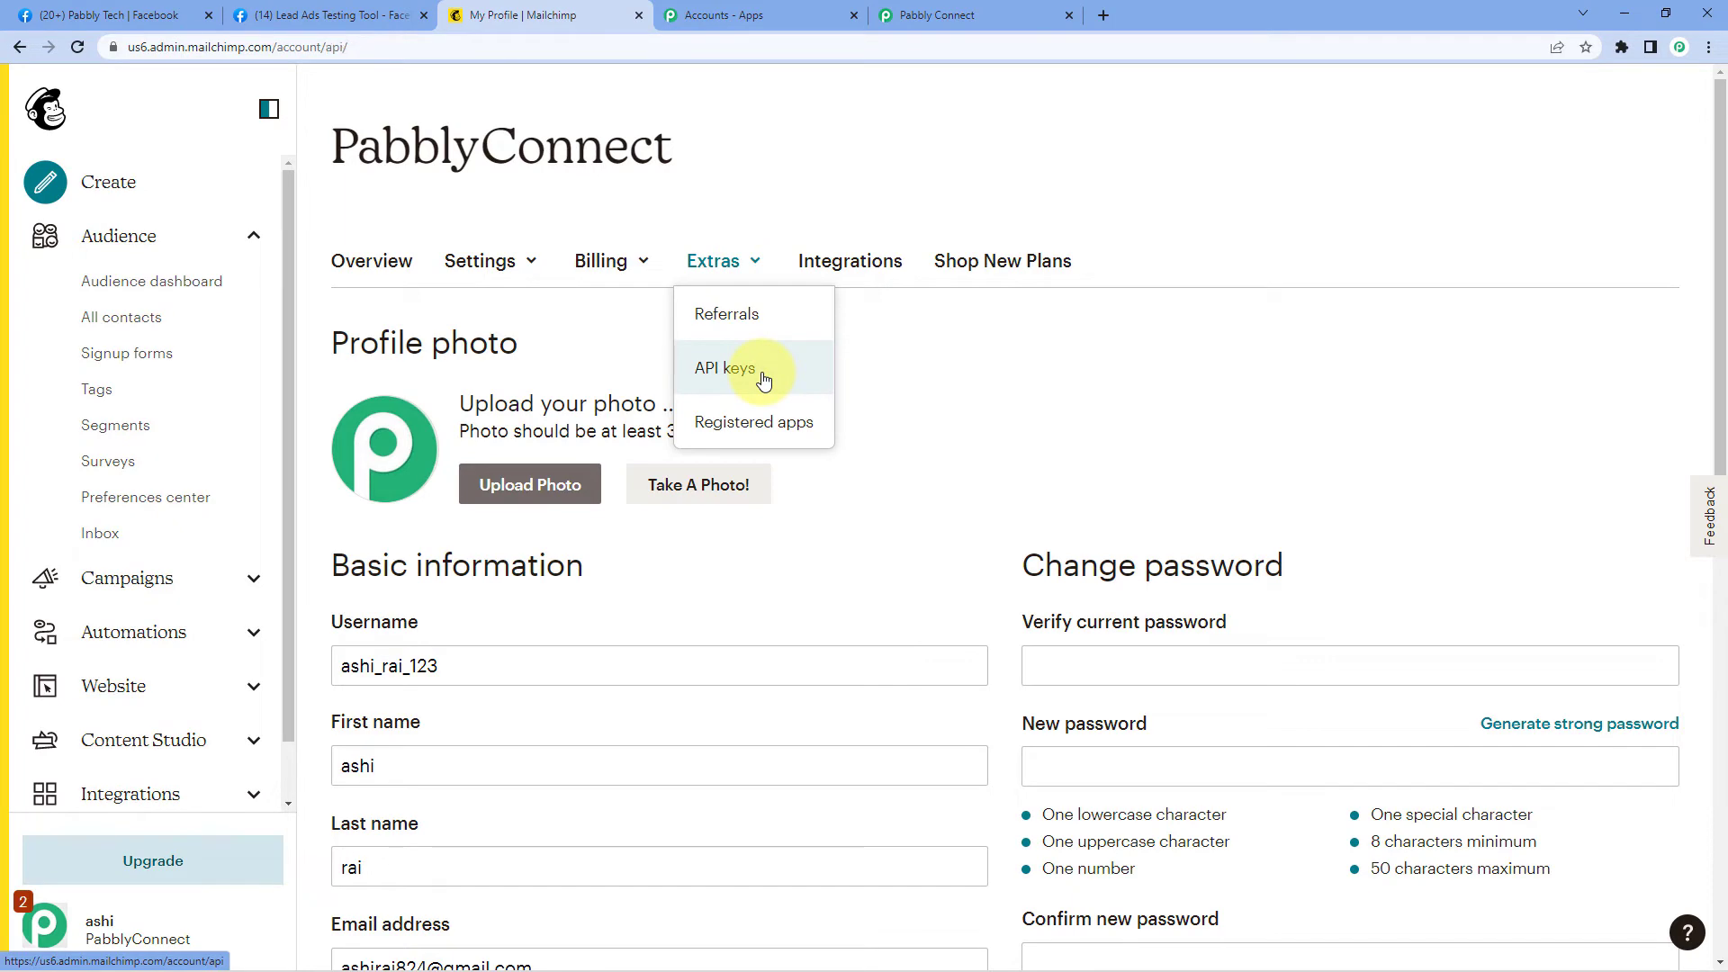
pyautogui.click(763, 379)
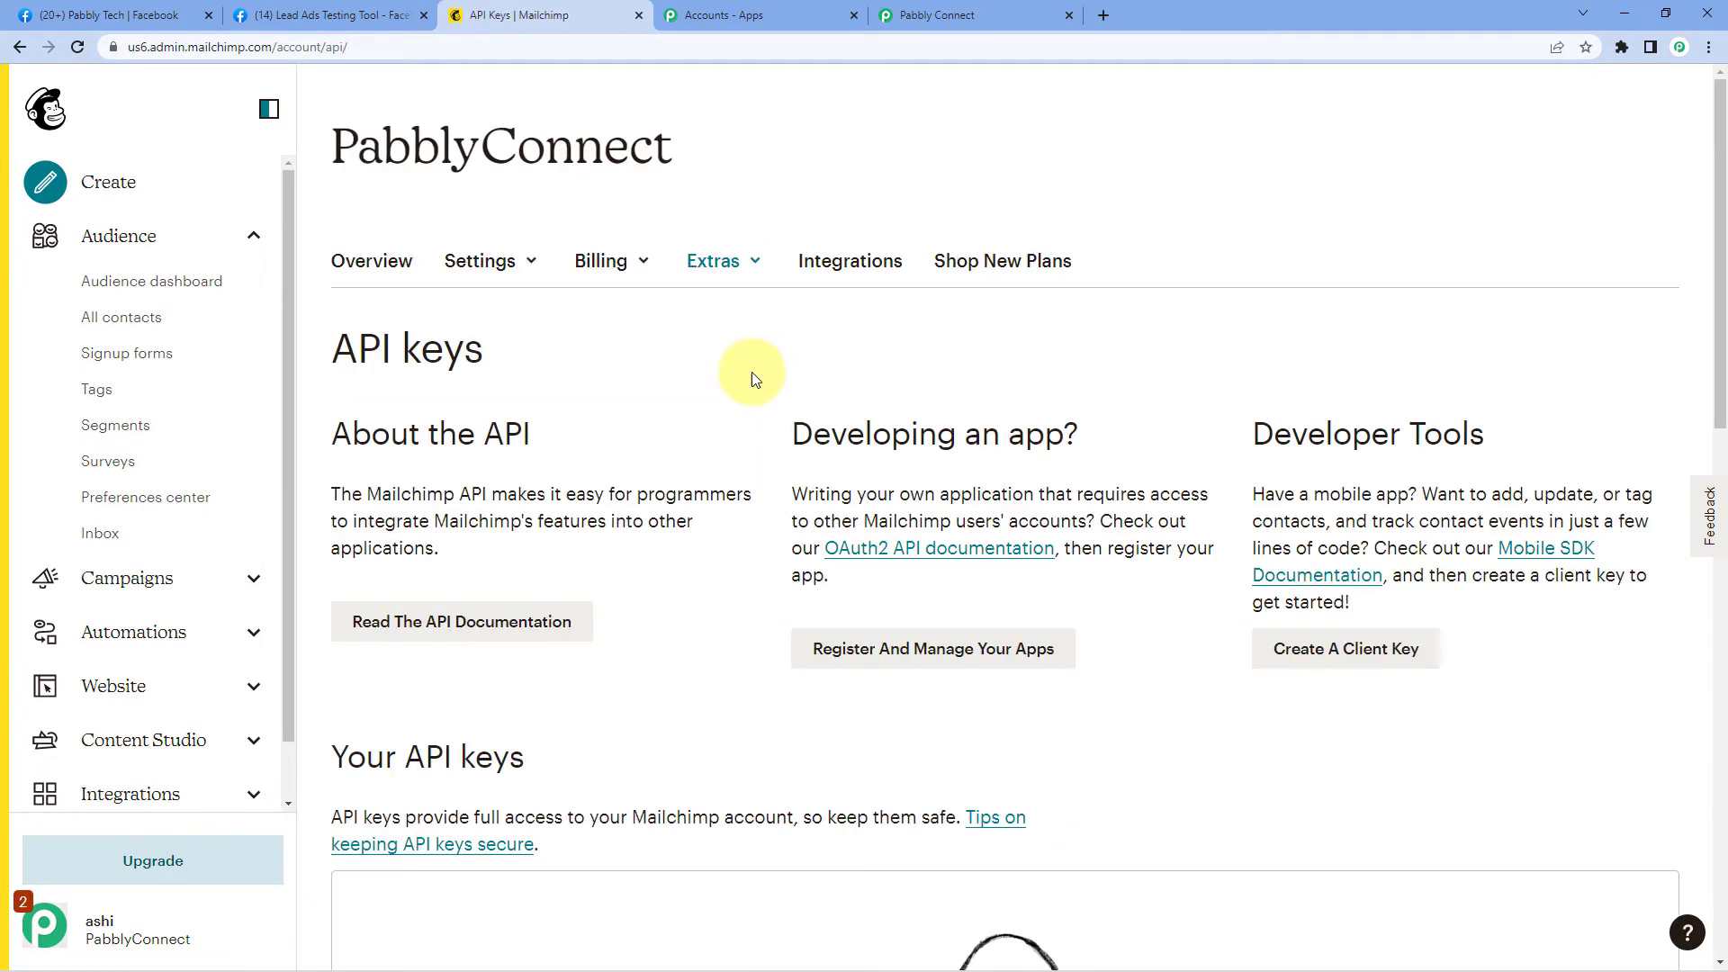
pyautogui.scroll(-7, 756, 503)
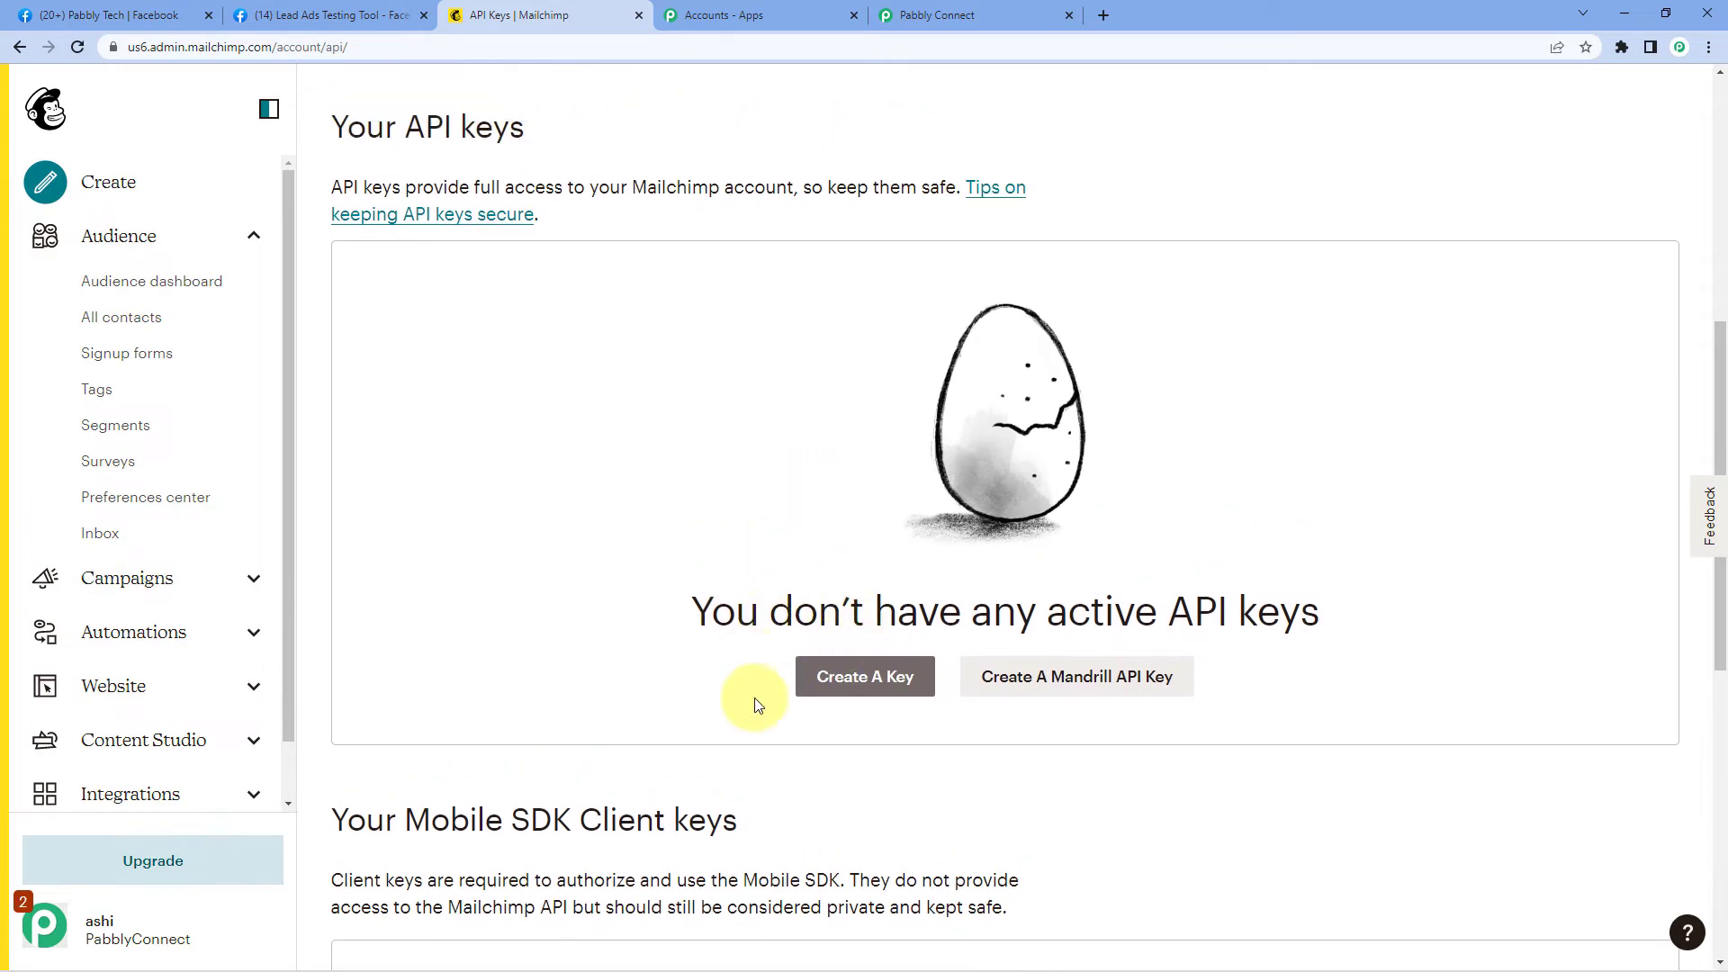
# Create a new Mailchimp API key and copy it
pyautogui.click(857, 690)
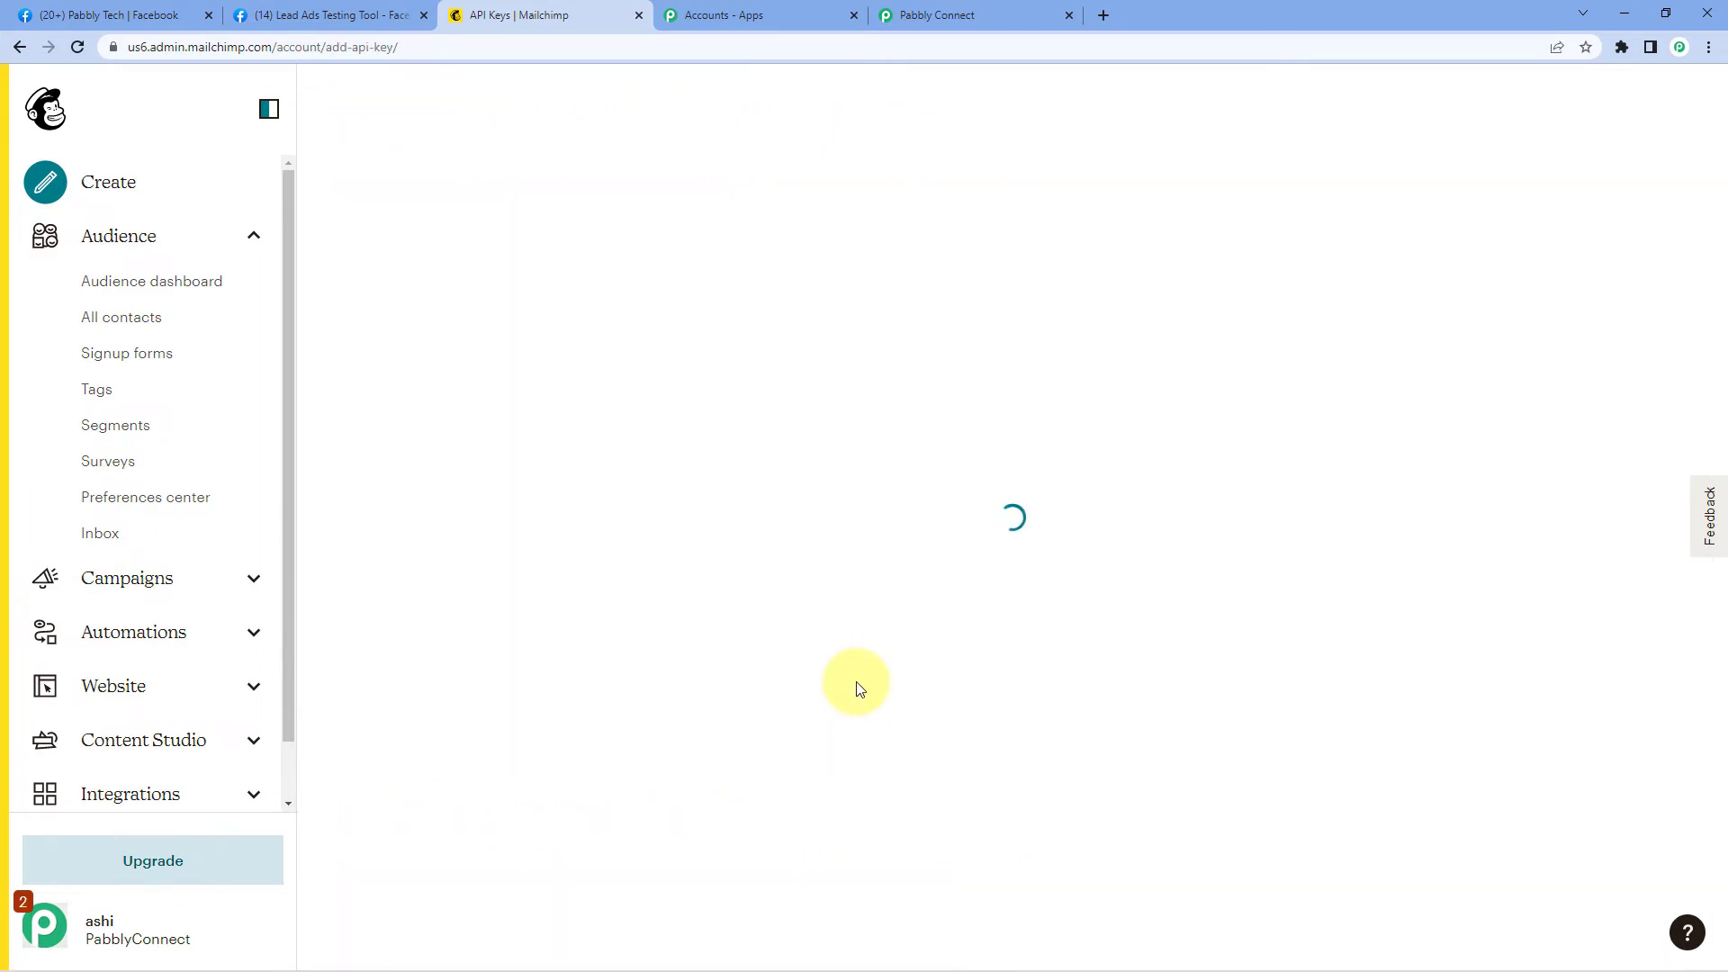
pyautogui.scroll(-6, 856, 689)
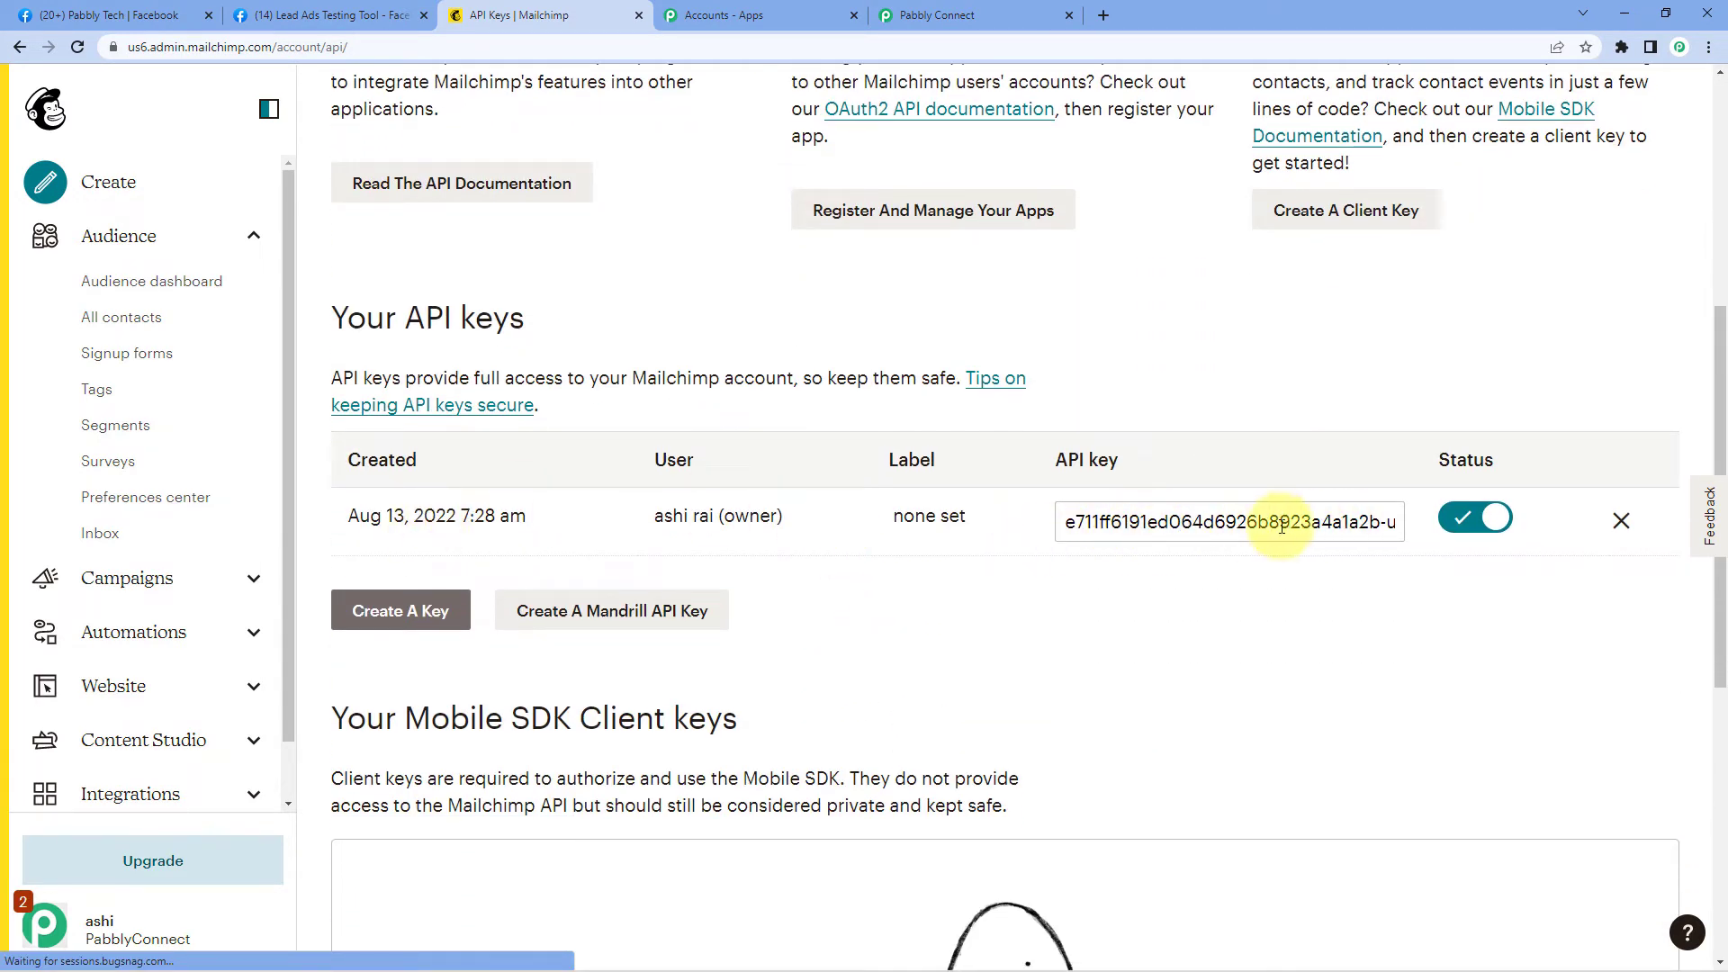
pyautogui.click(1253, 522)
pyautogui.rightClick(1253, 522)
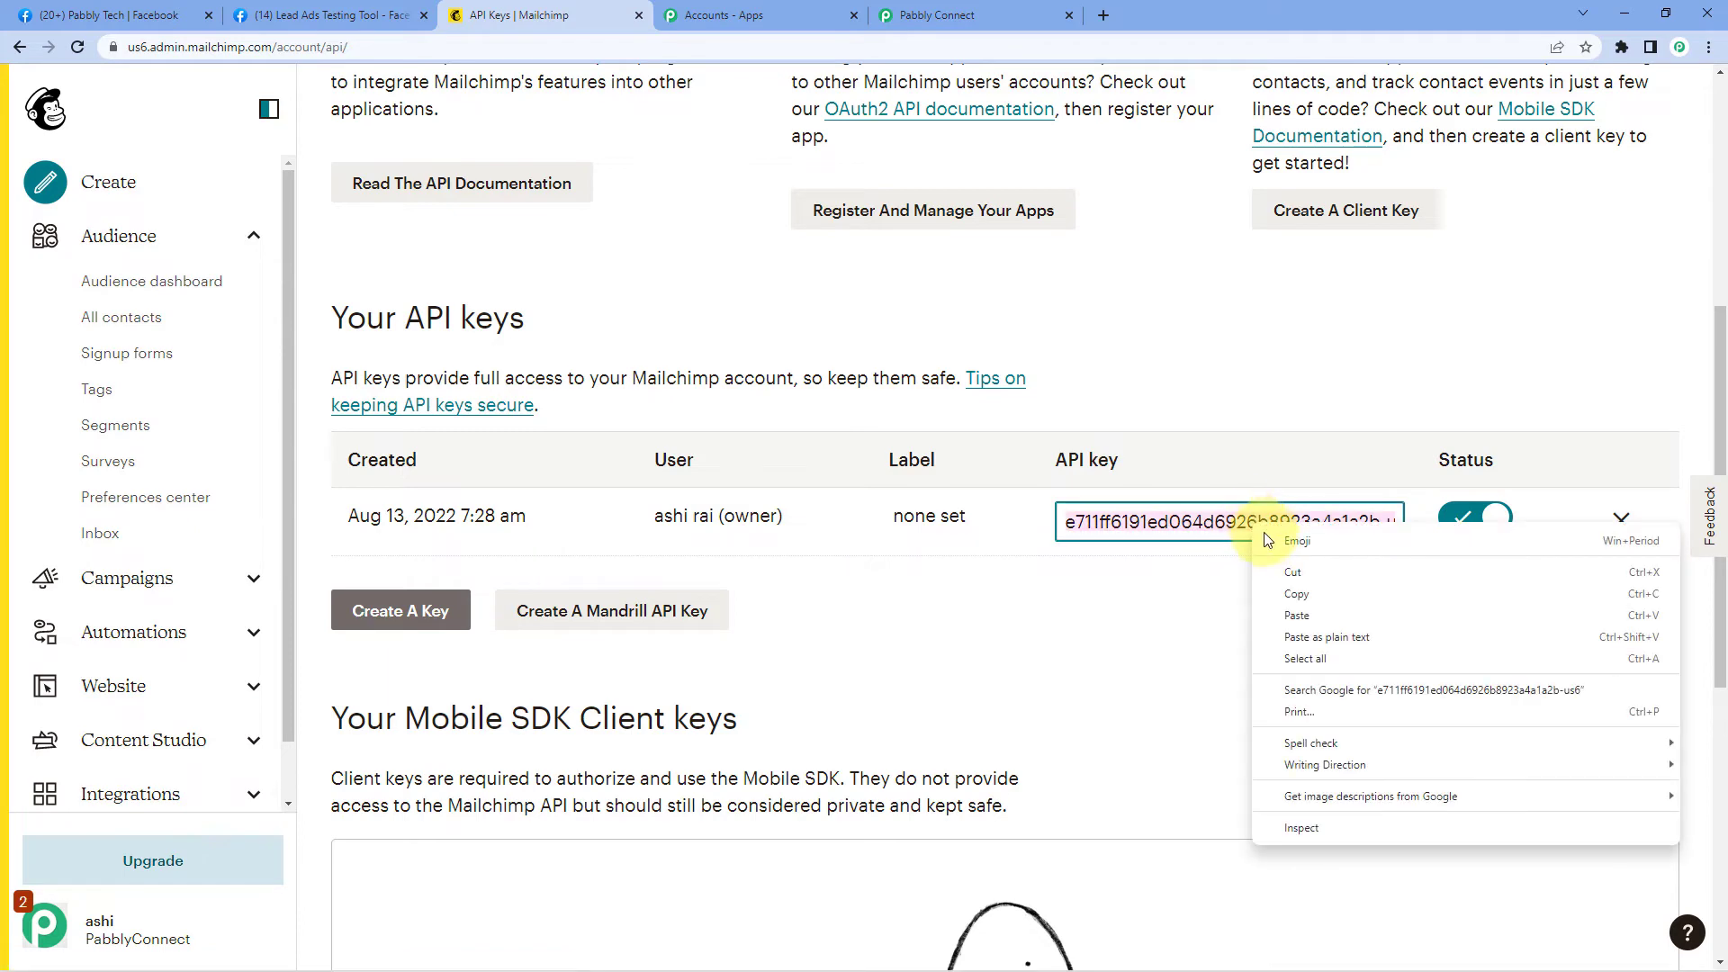
pyautogui.click(1284, 591)
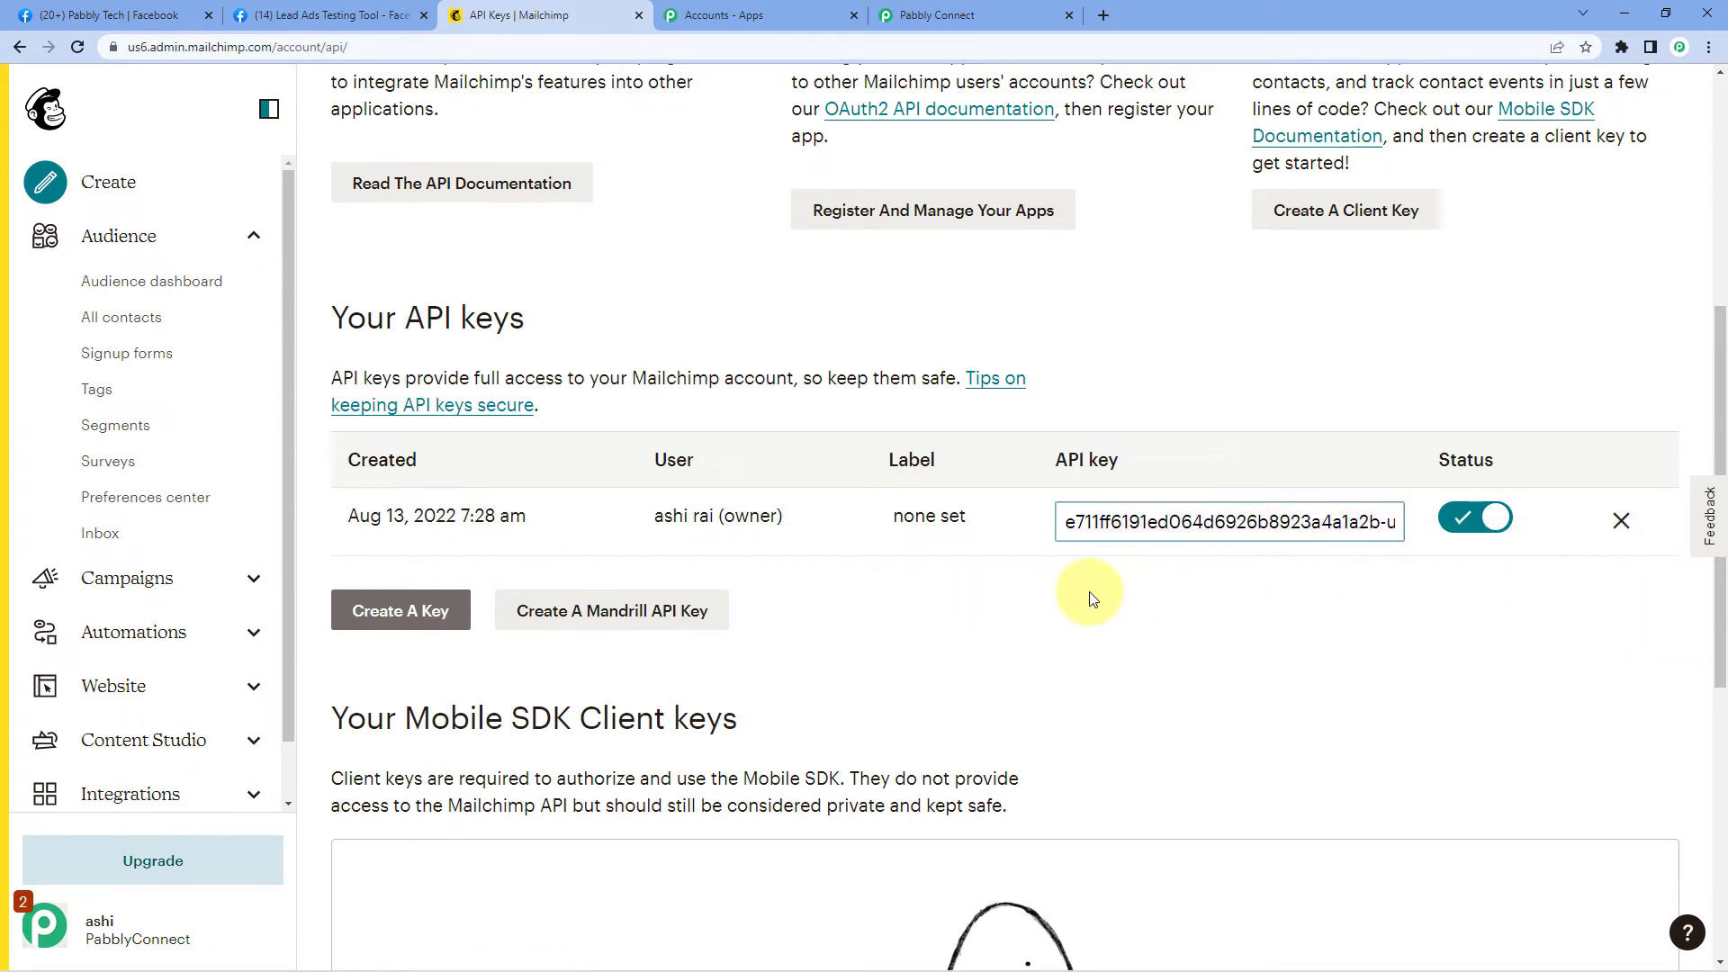
pyautogui.click(954, 15)
# Paste the copied Mailchimp API key into the MailChimp connection's Token field
pyautogui.rightClick(861, 534)
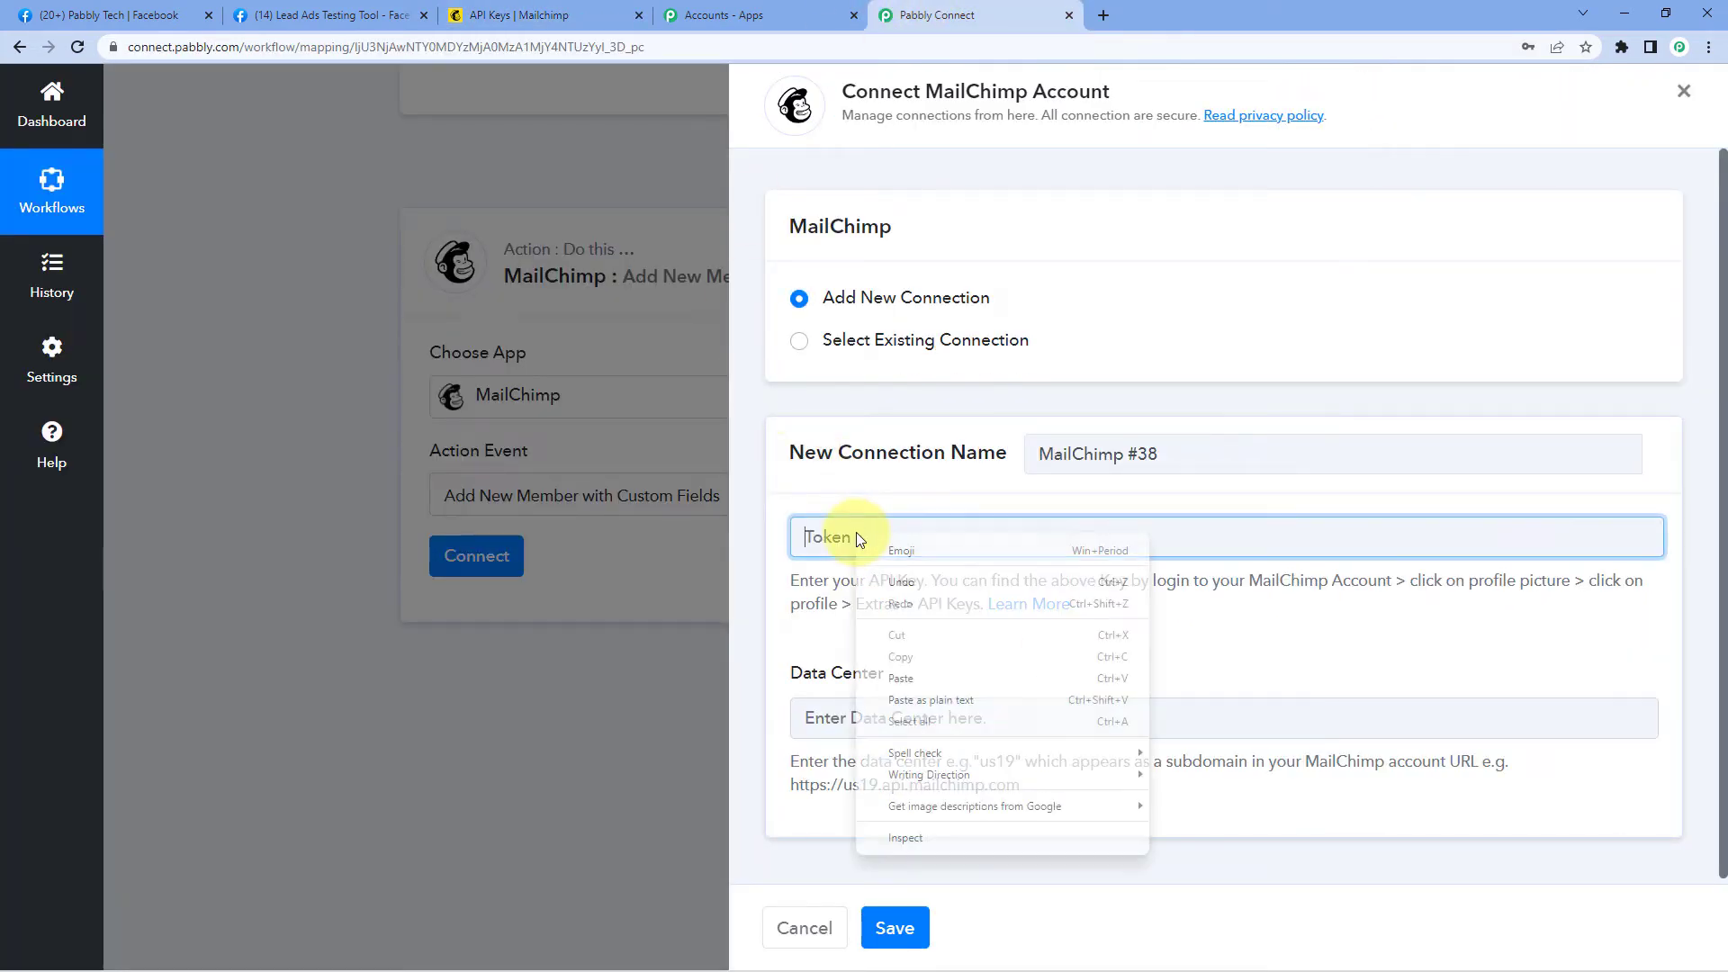
pyautogui.click(898, 657)
pyautogui.click(895, 652)
pyautogui.scroll(-1, 905, 594)
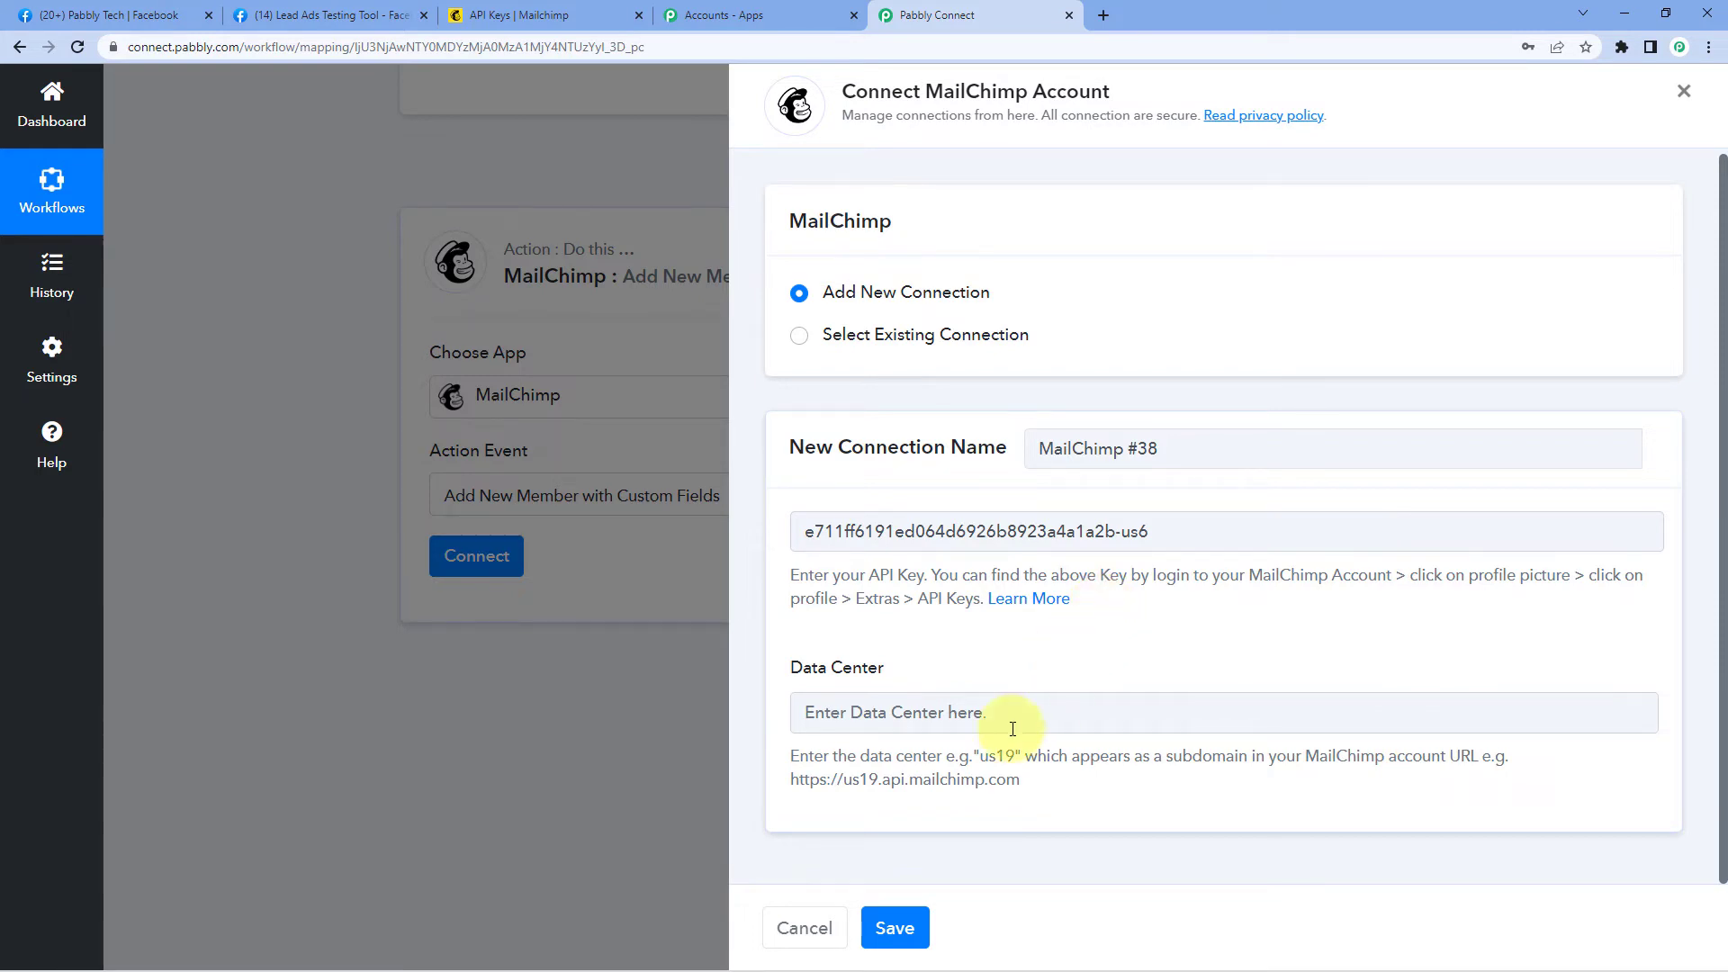
pyautogui.click(491, 15)
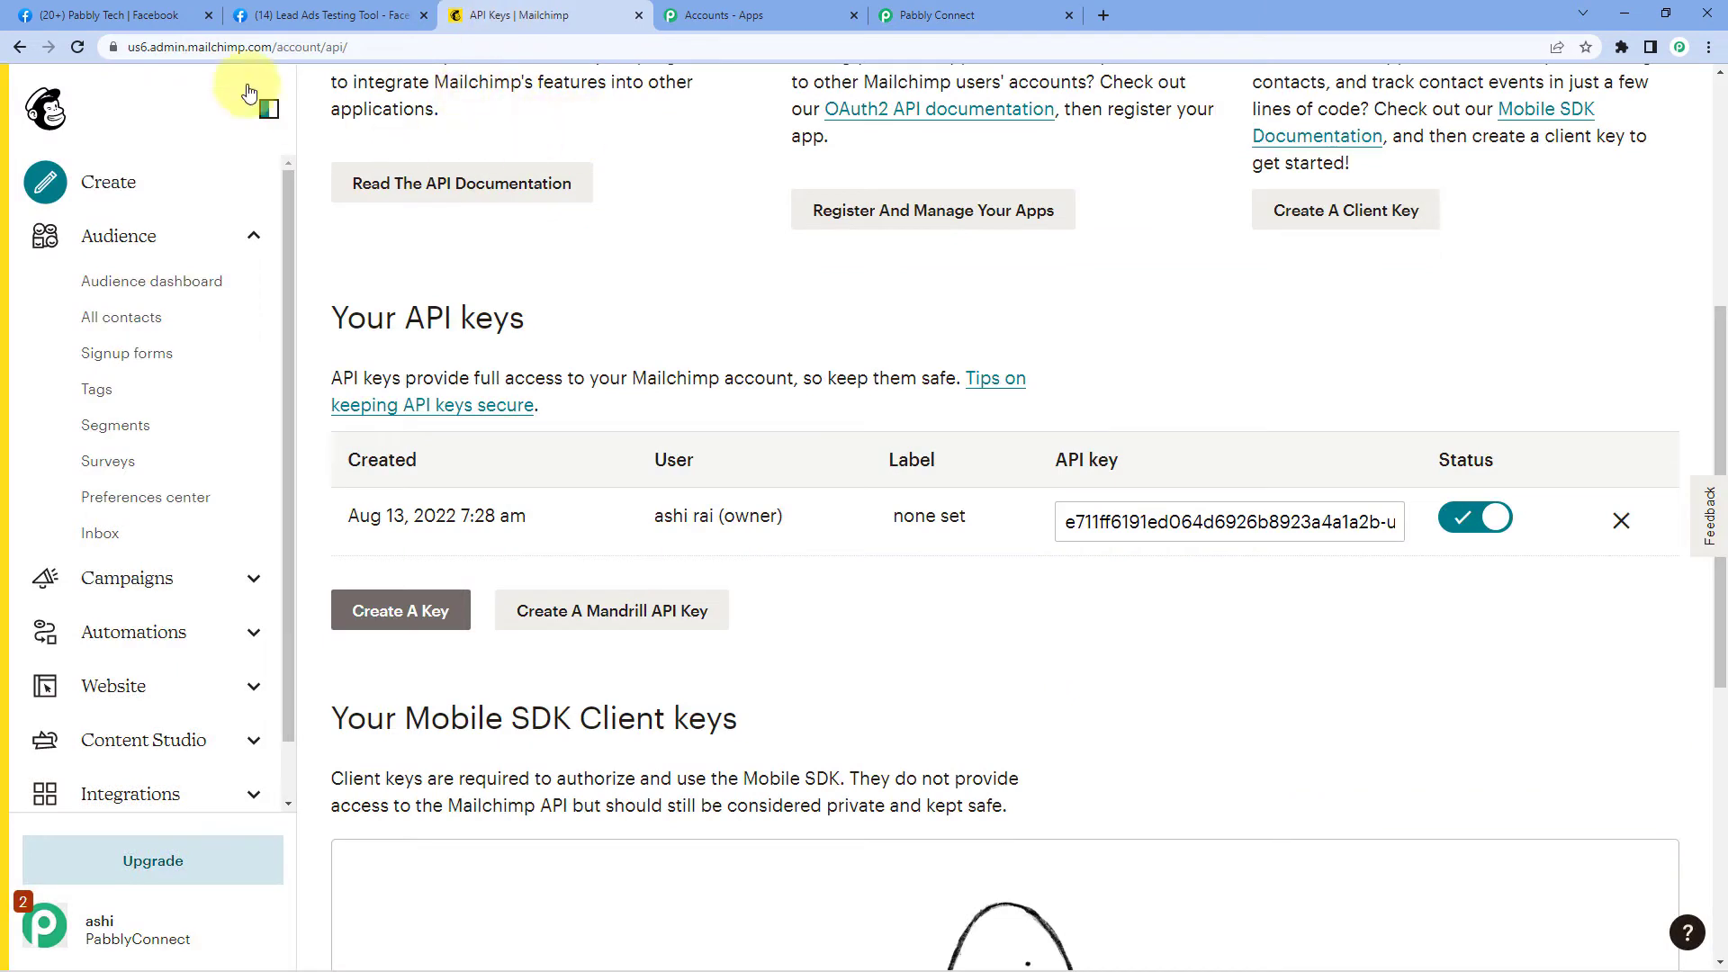
# Copy the us6 data center code from the Mailchimp address bar
pyautogui.doubleClick(140, 47)
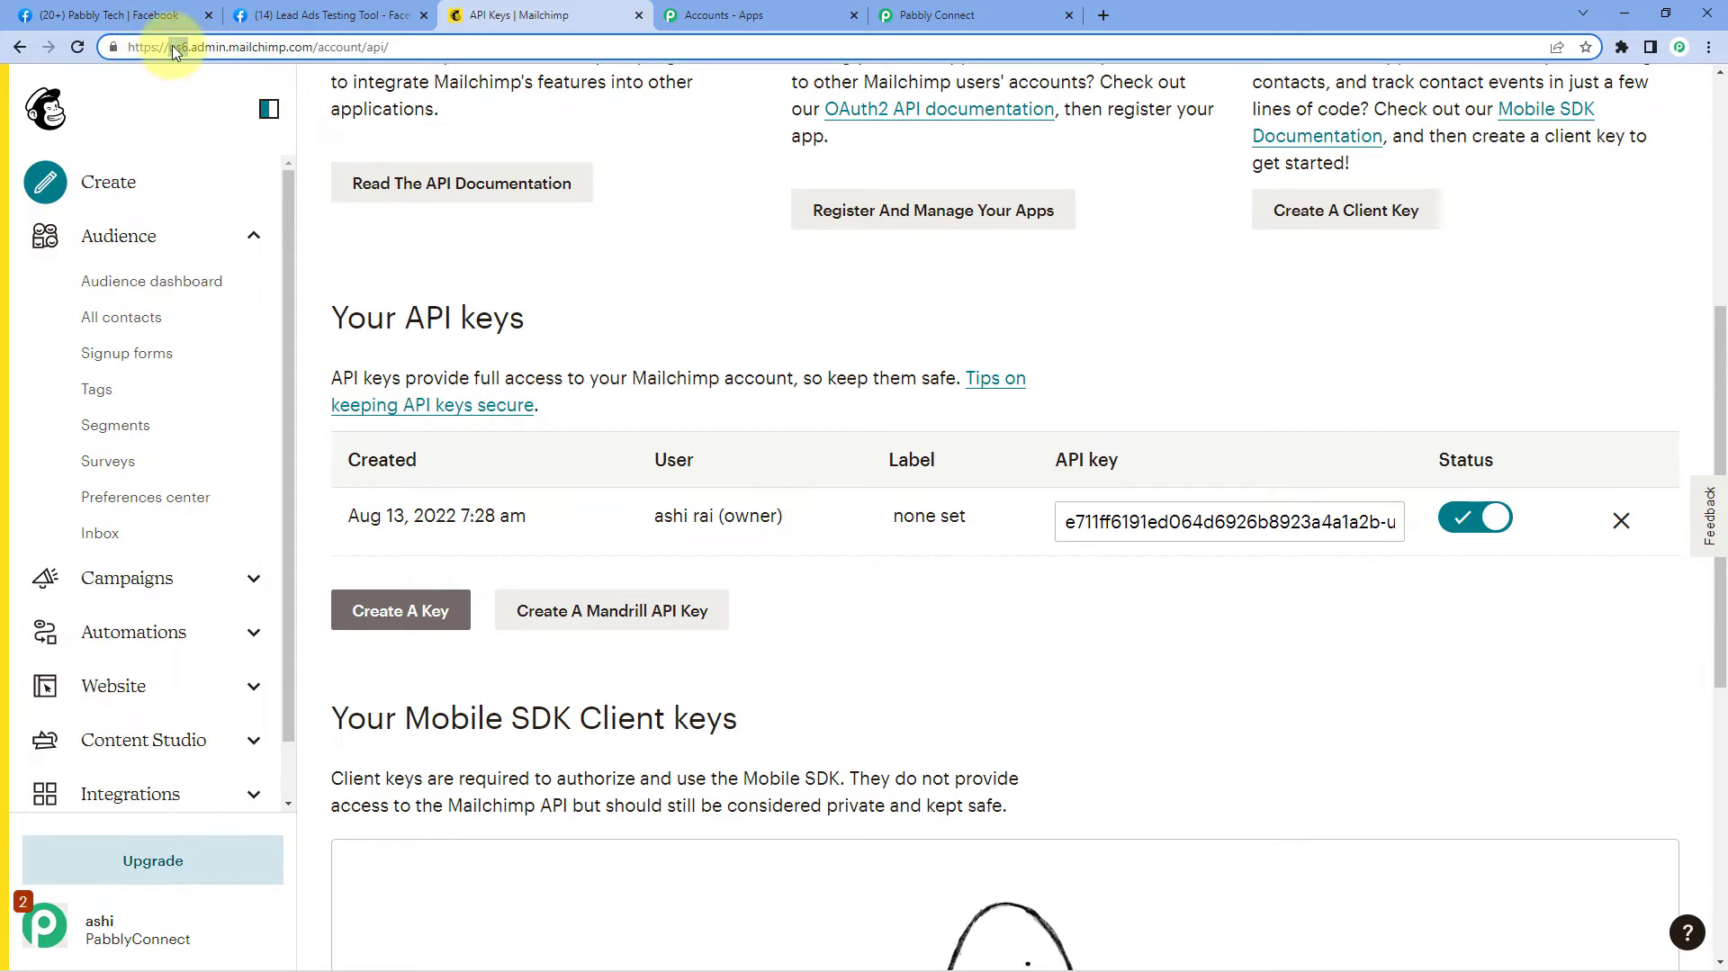
pyautogui.rightClick(172, 45)
pyautogui.click(216, 175)
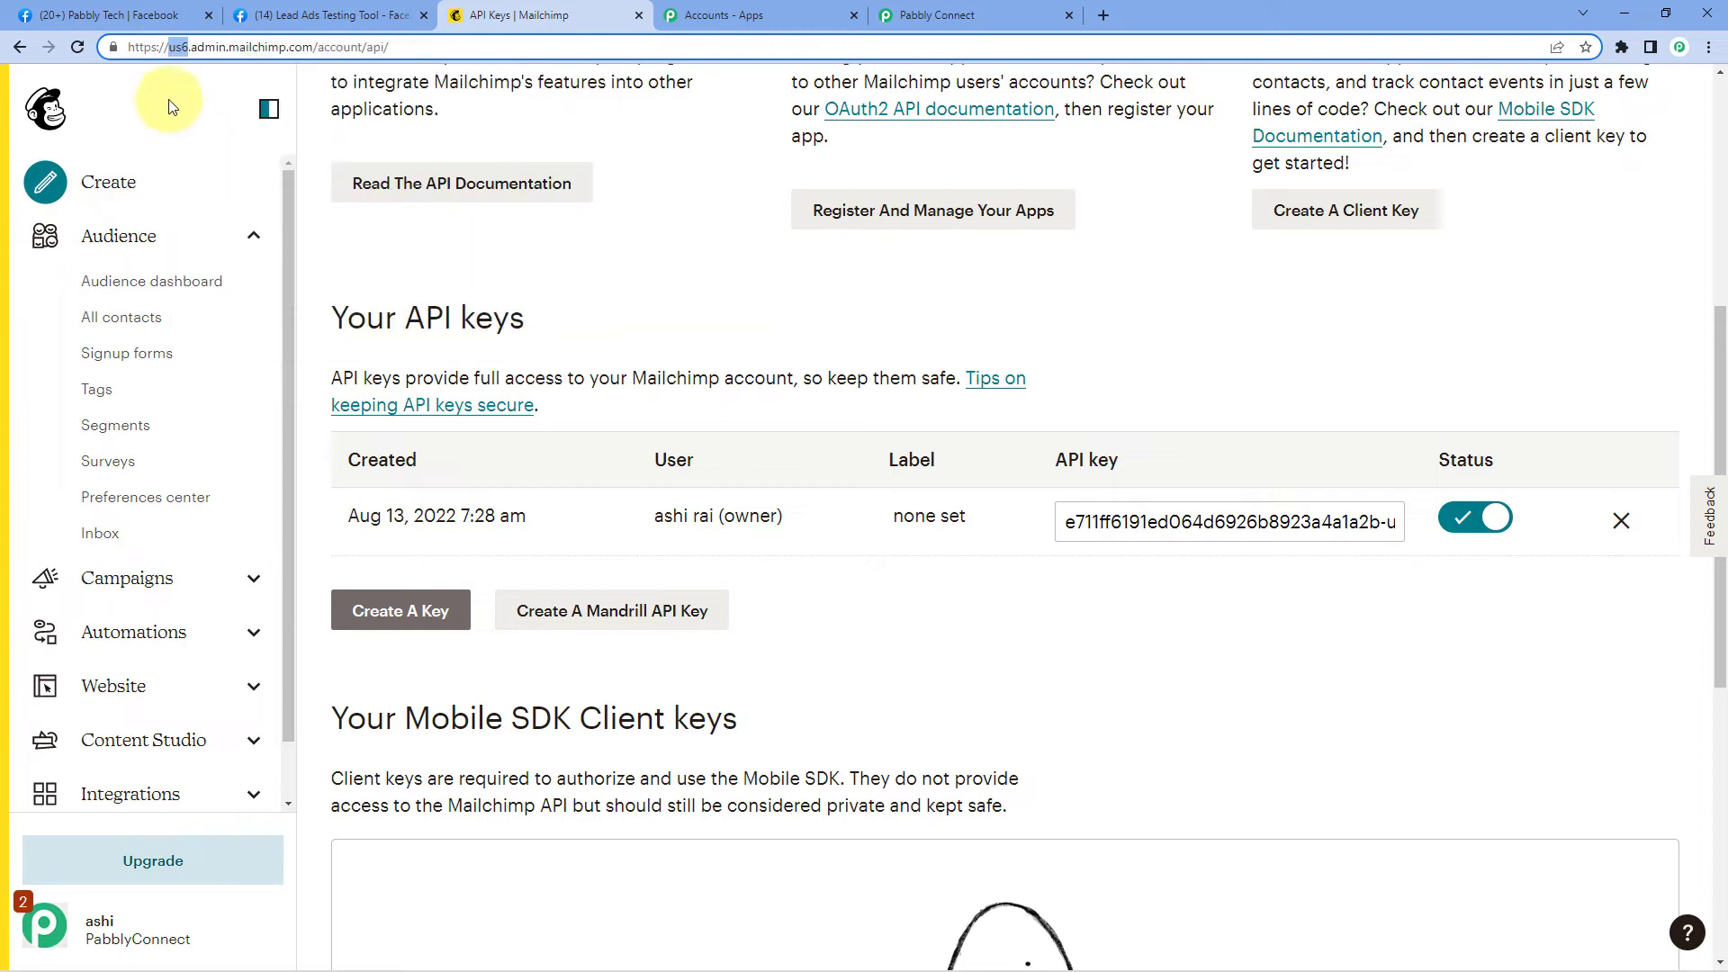
# Paste us6 into the Data Center field and save the MailChimp connection
pyautogui.click(955, 15)
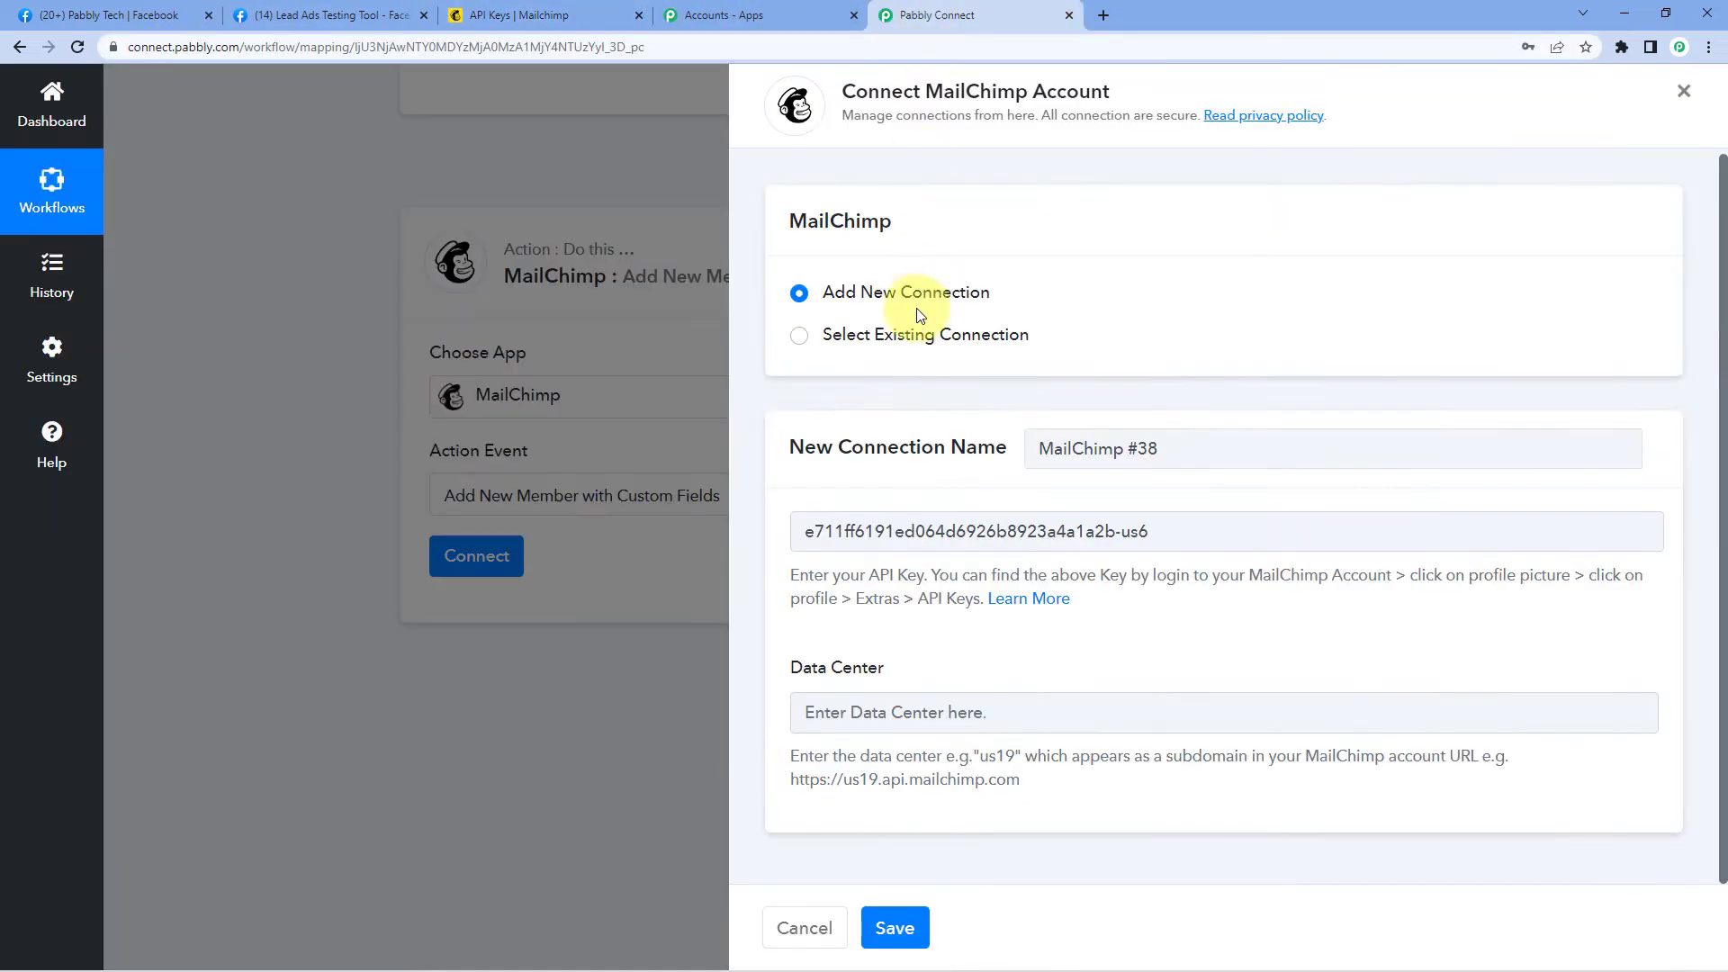
pyautogui.rightClick(837, 718)
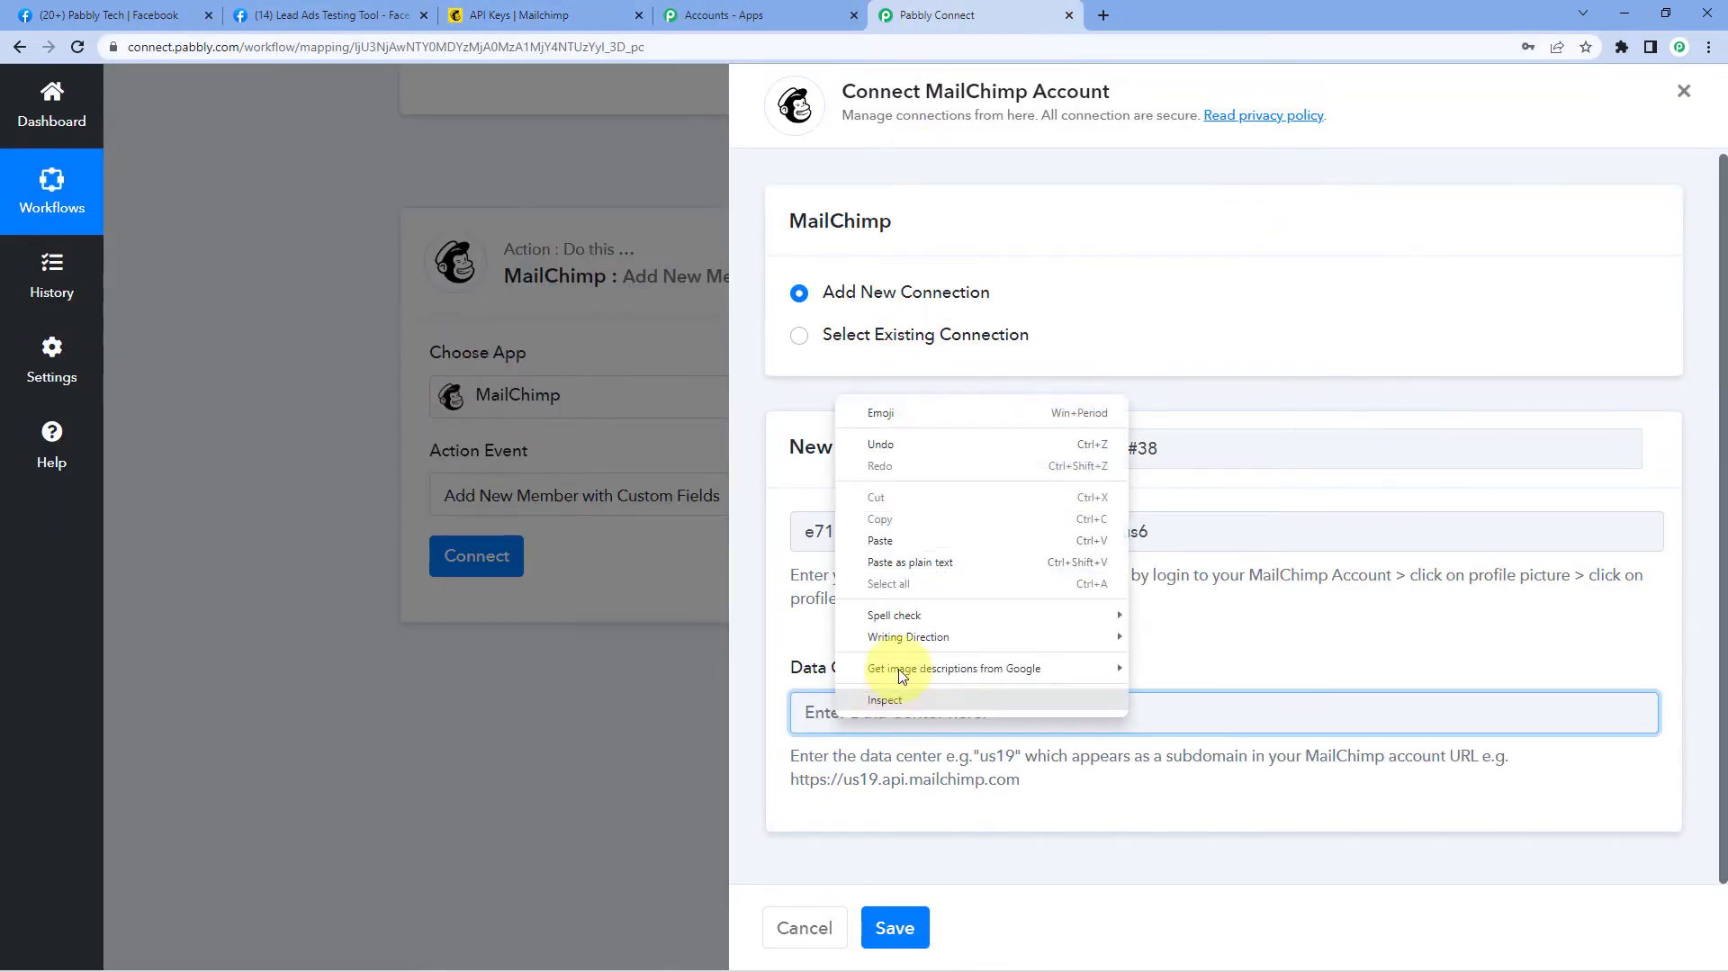
pyautogui.click(882, 542)
pyautogui.click(895, 927)
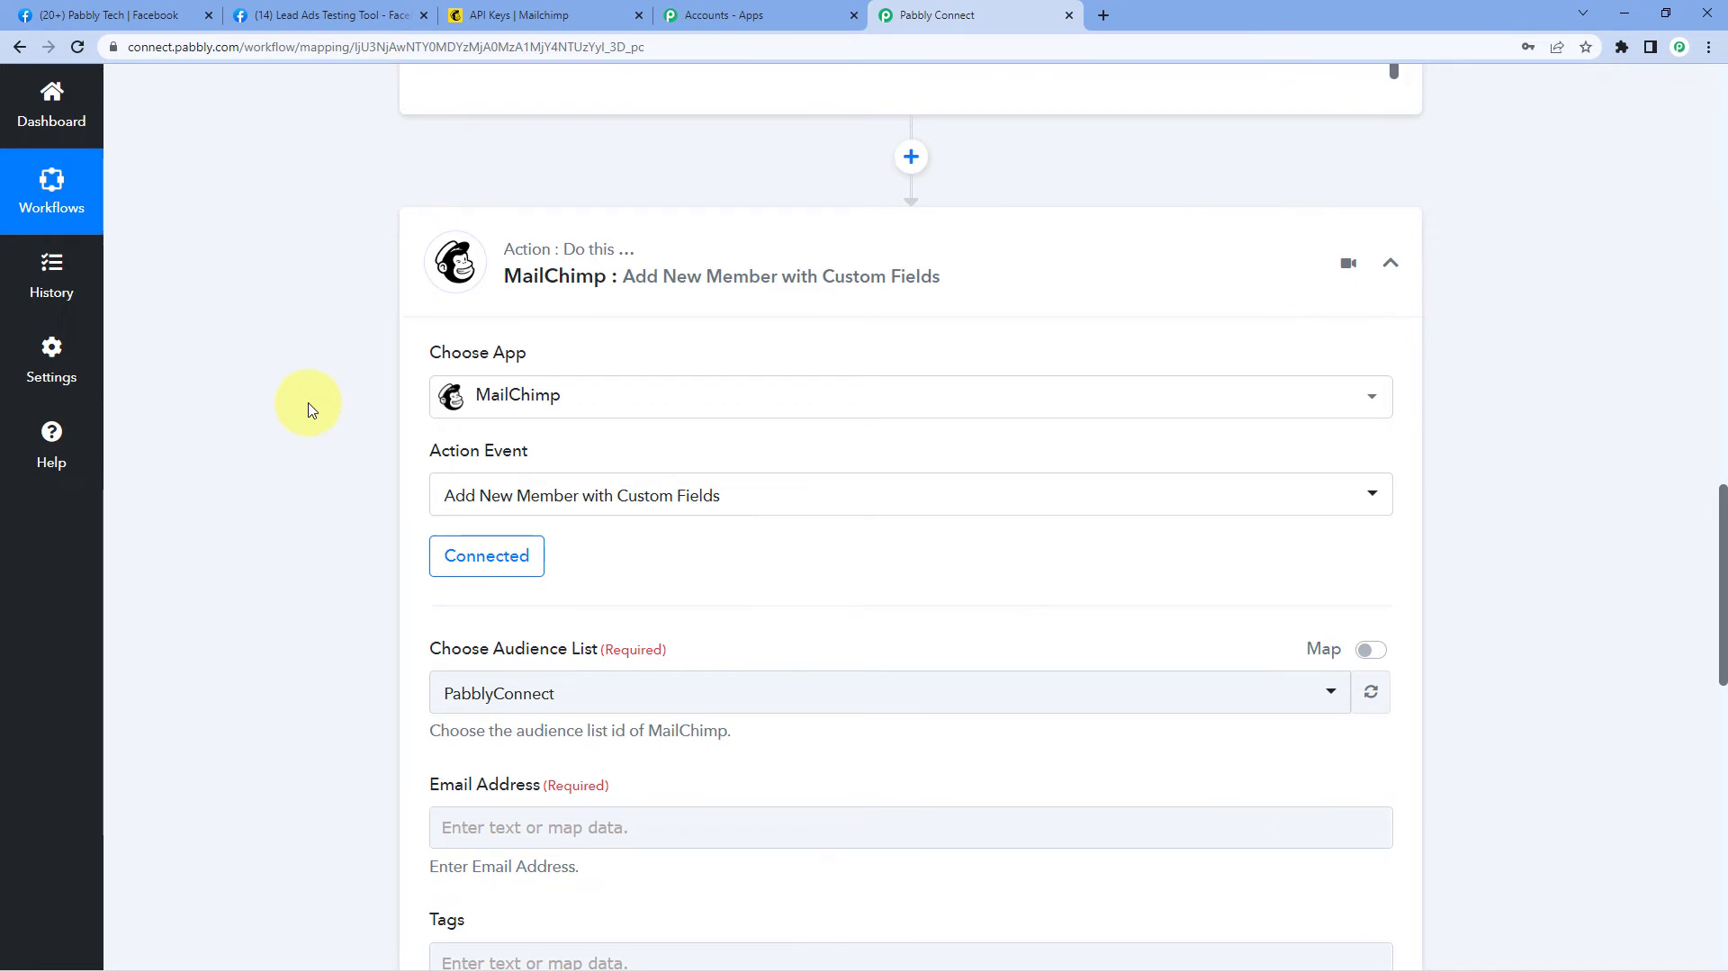
# Choose PabblyConnect as the Mailchimp audience list
pyautogui.scroll(-3, 308, 402)
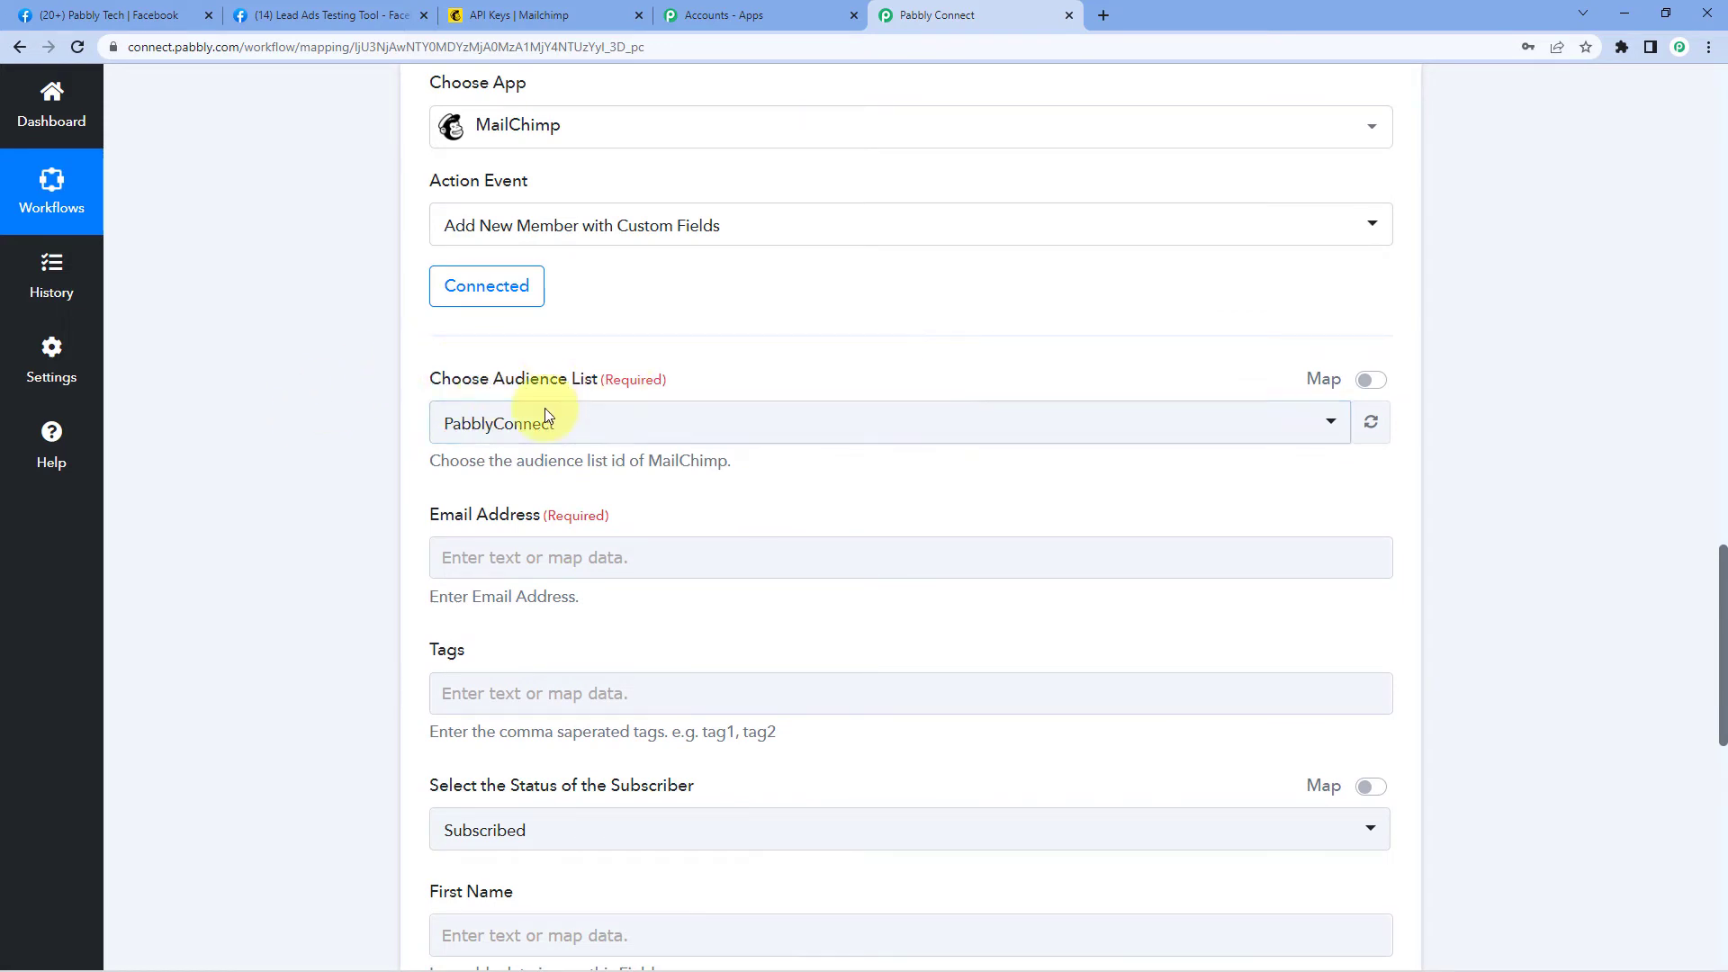
pyautogui.click(618, 425)
pyautogui.scroll(-1, 367, 455)
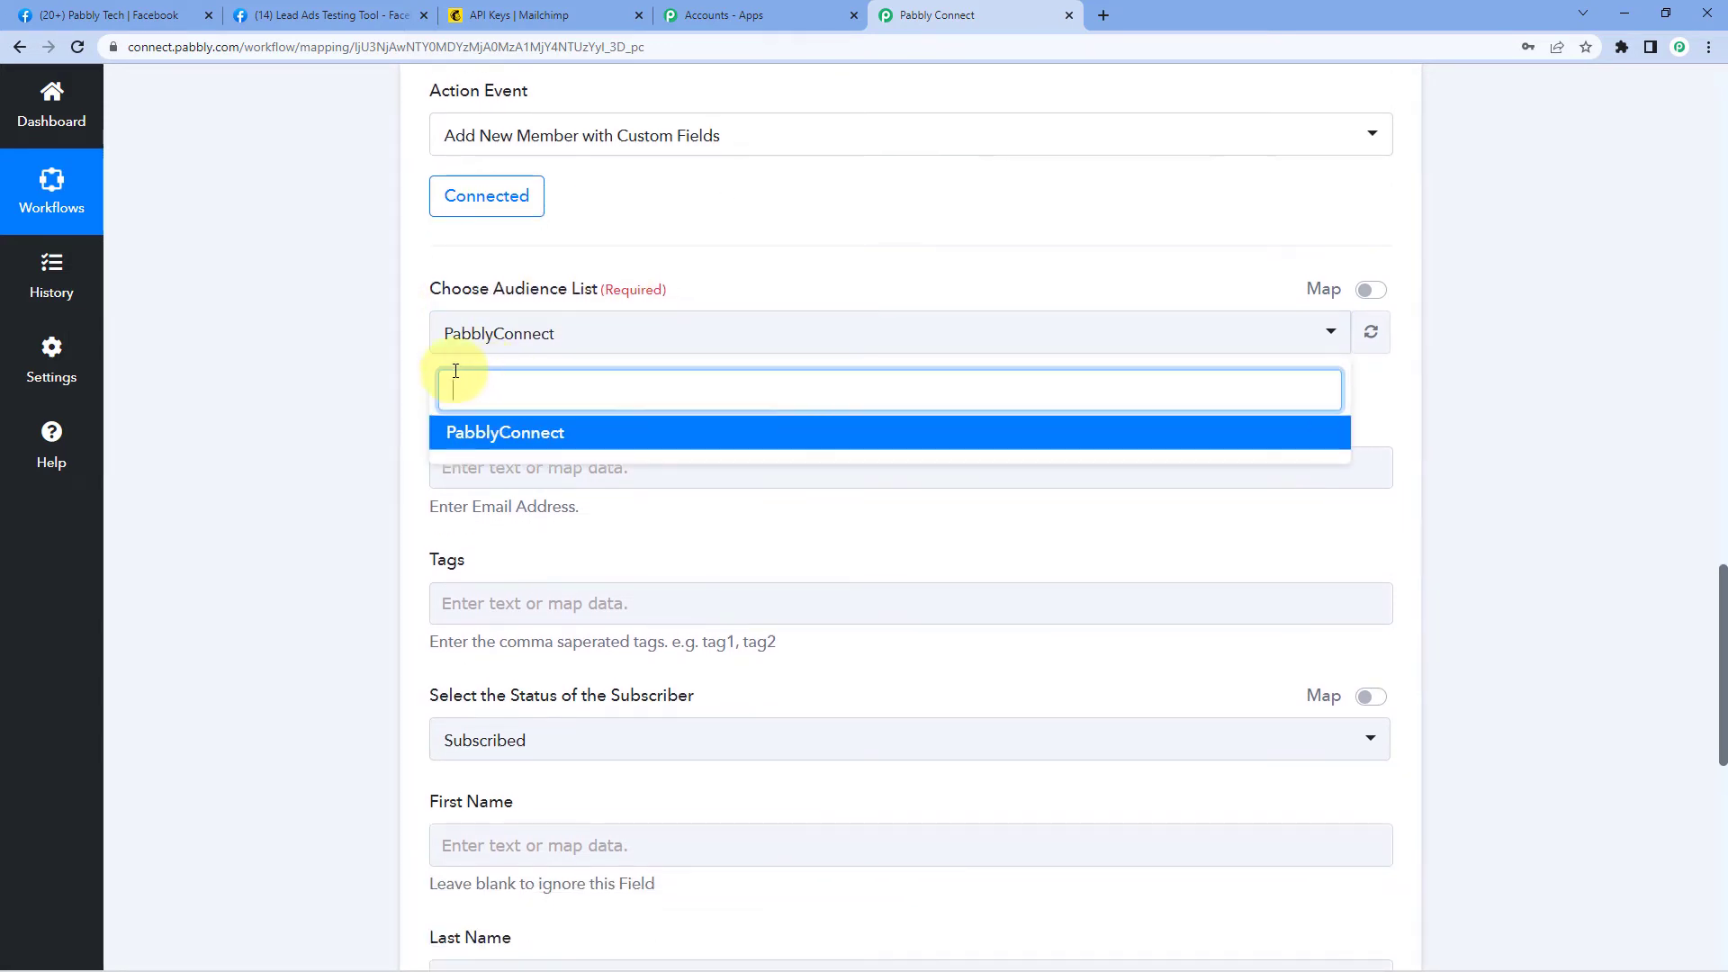
pyautogui.click(579, 437)
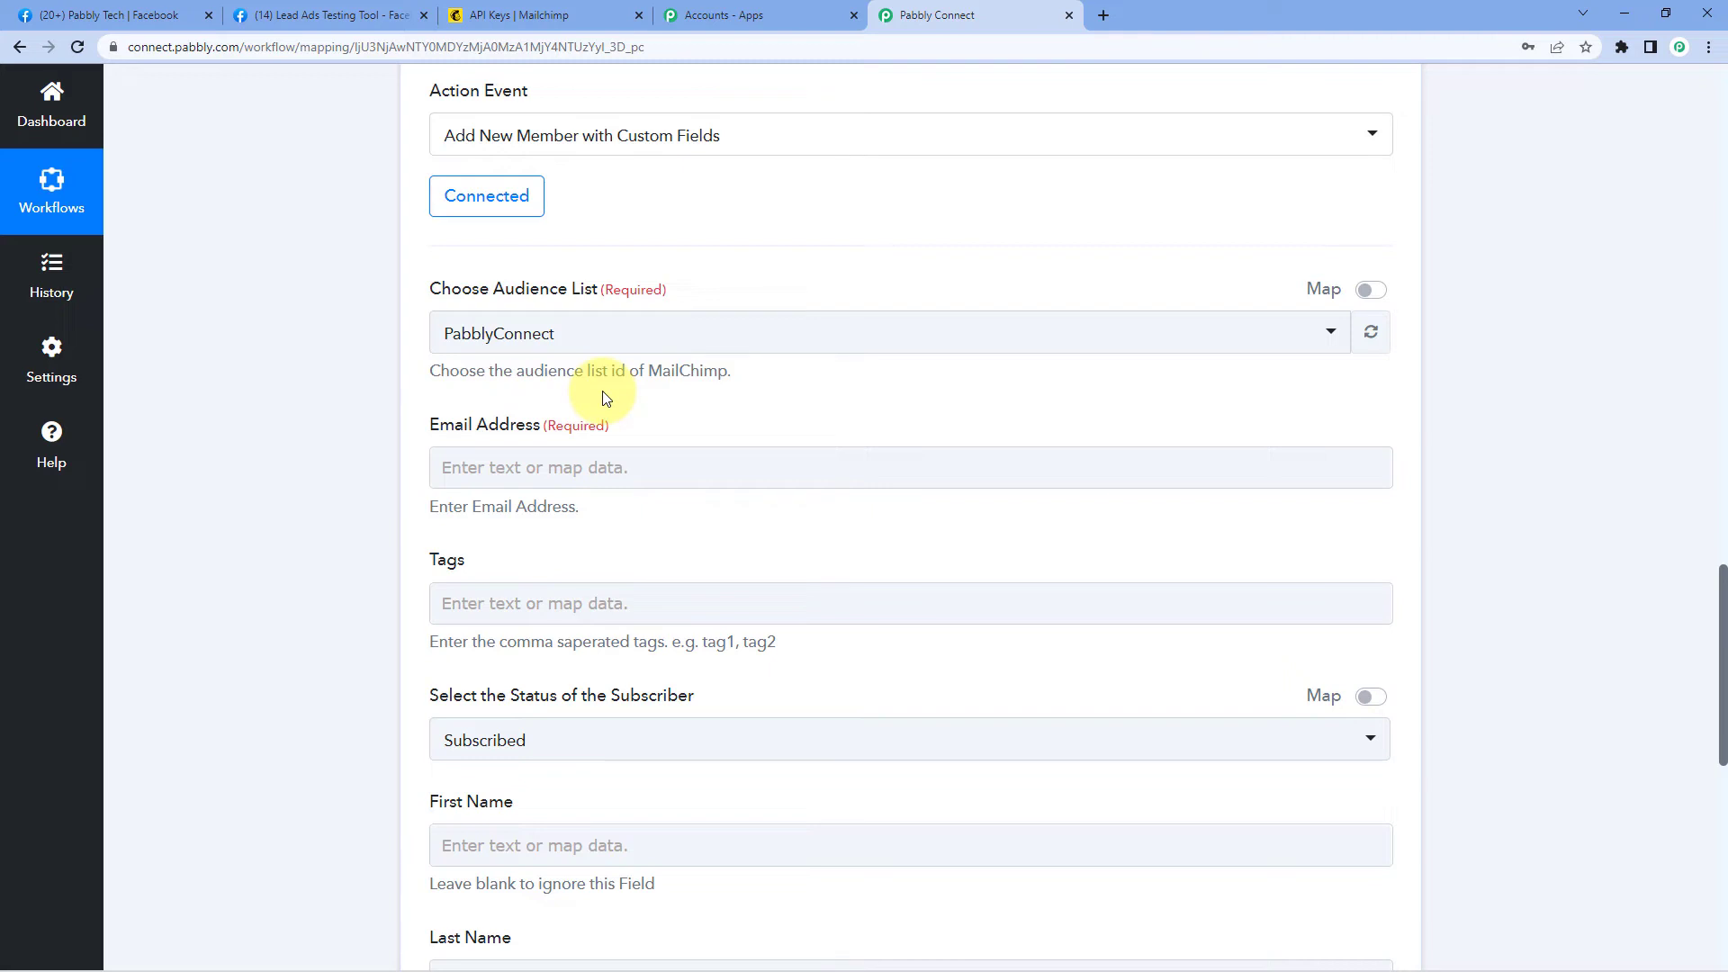
# Start the Email Address field and select the sample lead's email value
pyautogui.scroll(-1, 602, 390)
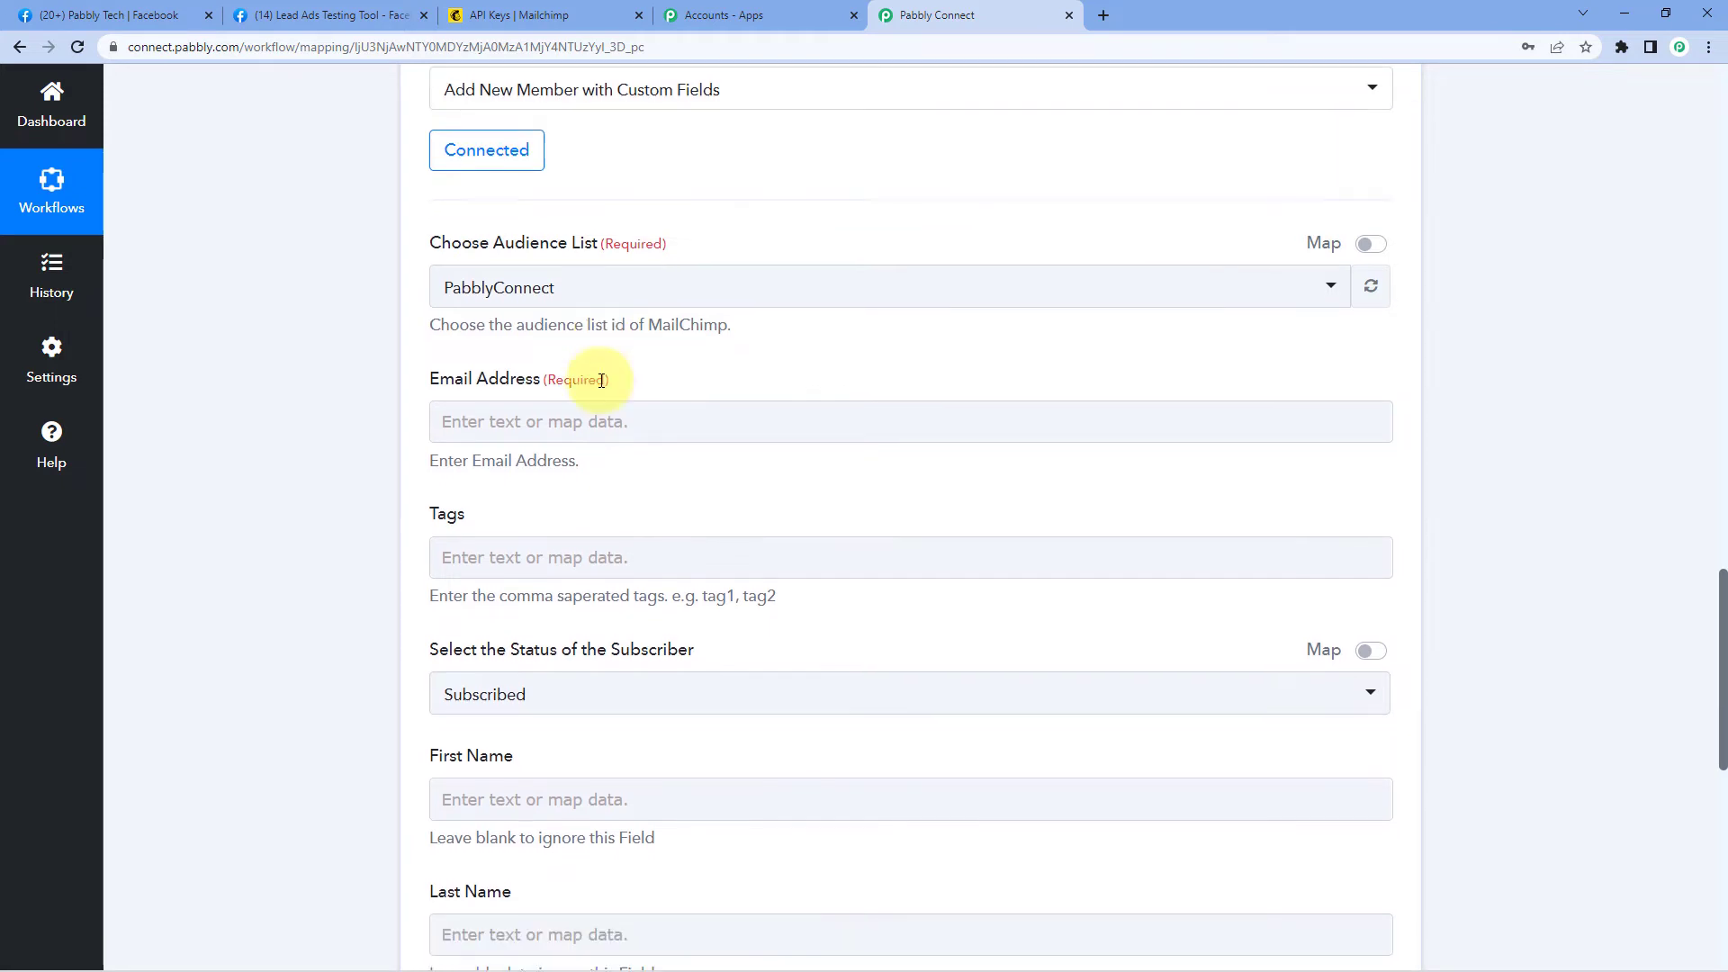
pyautogui.click(489, 396)
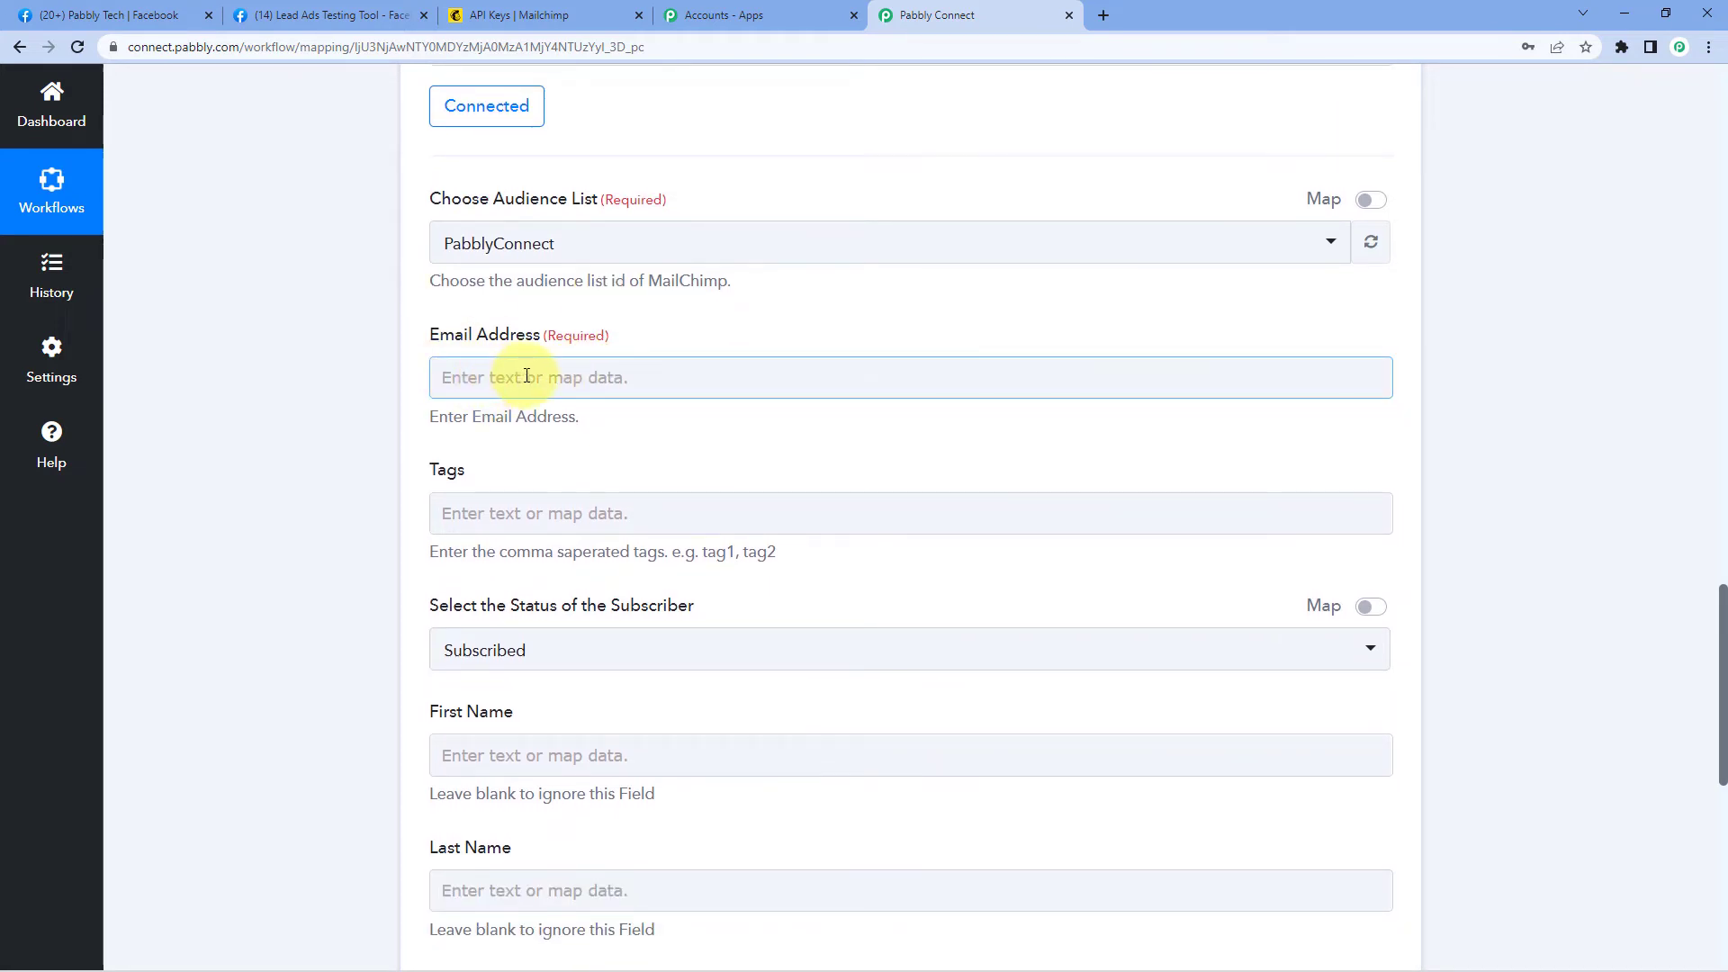
pyautogui.scroll(10, 527, 376)
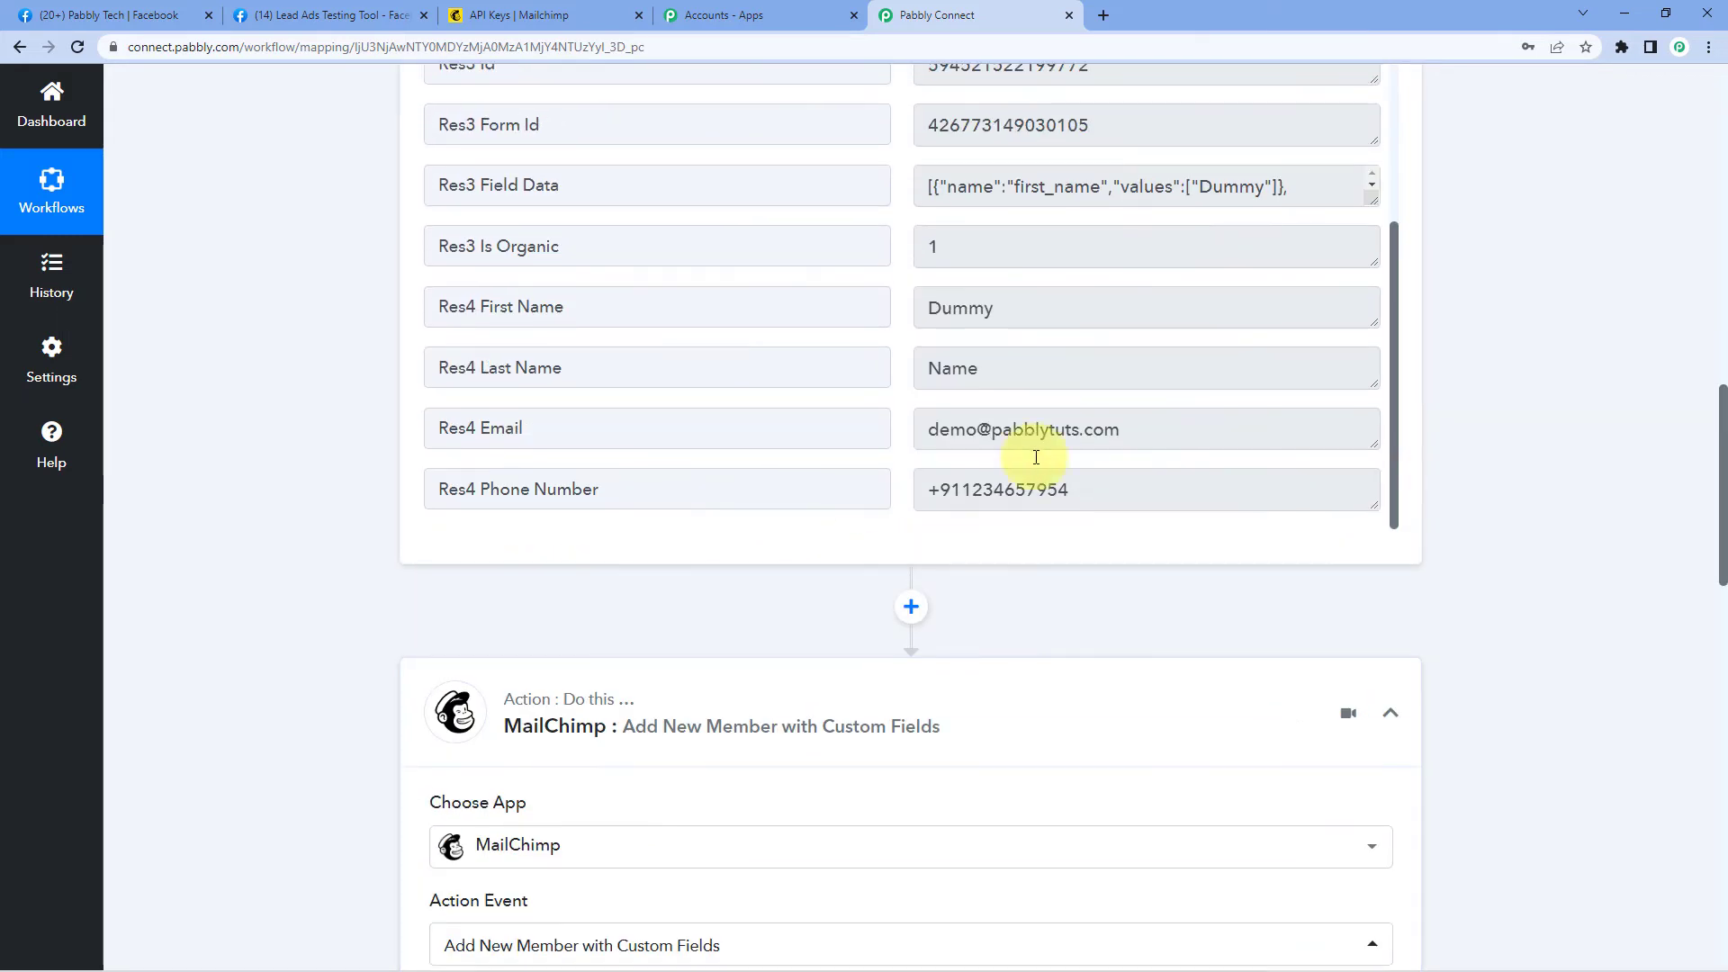
pyautogui.moveTo(1155, 435); pyautogui.dragTo(901, 443)
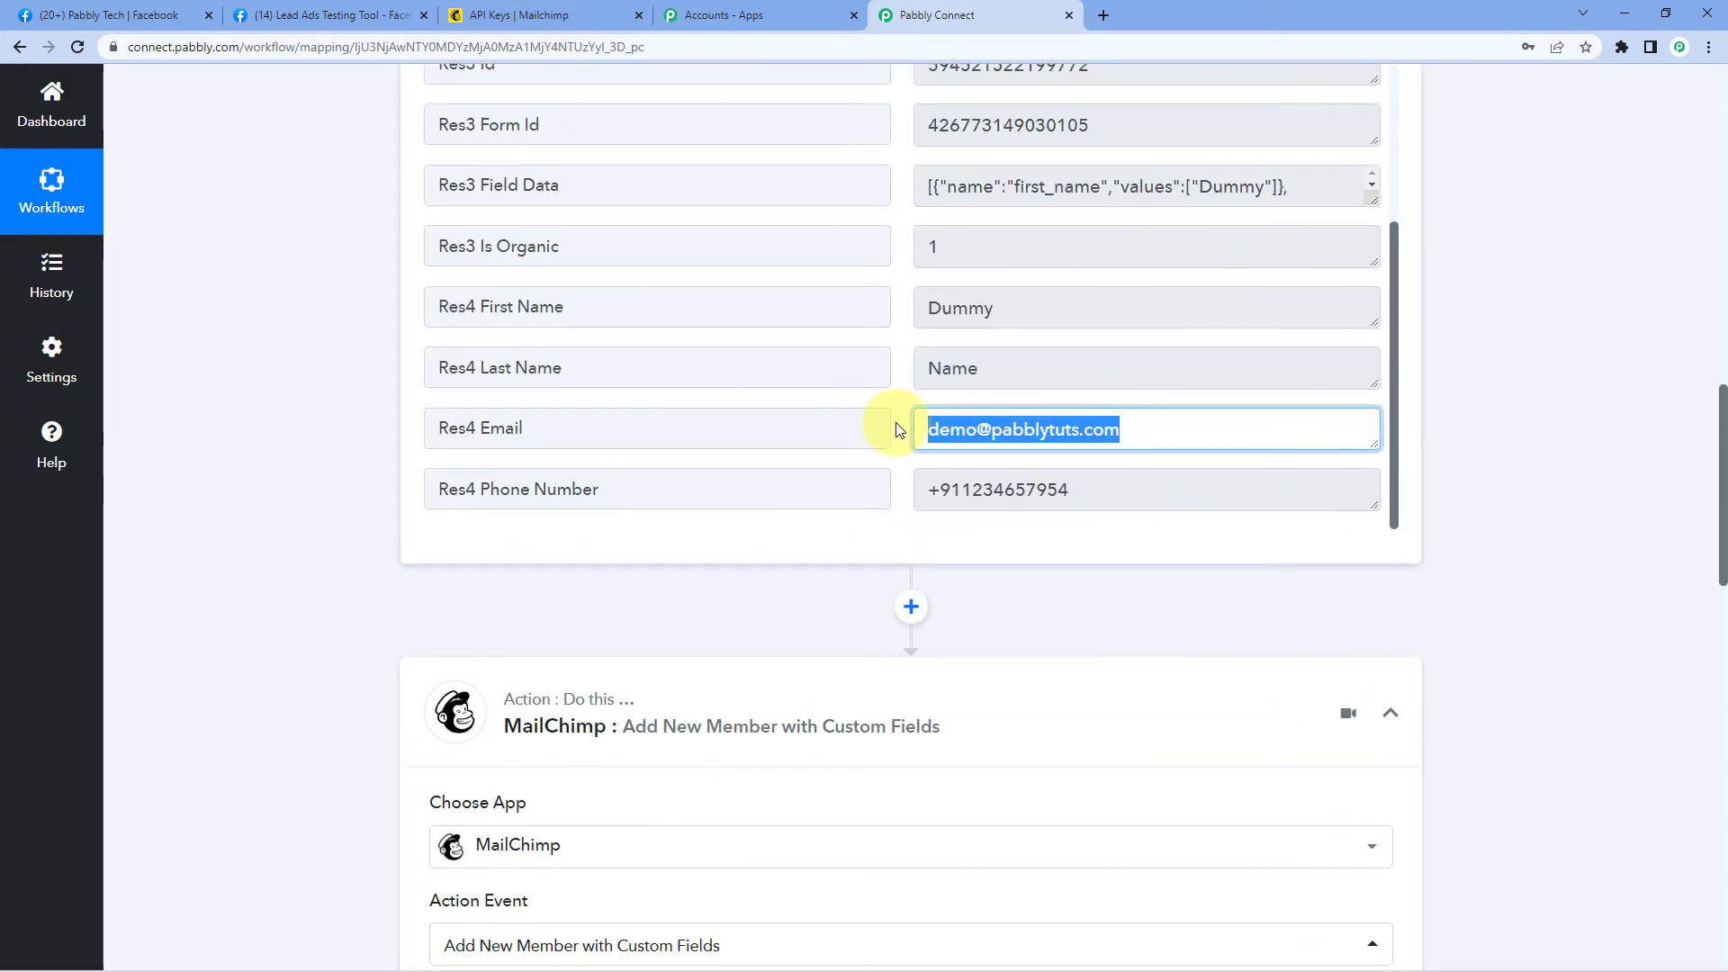
pyautogui.click(906, 428)
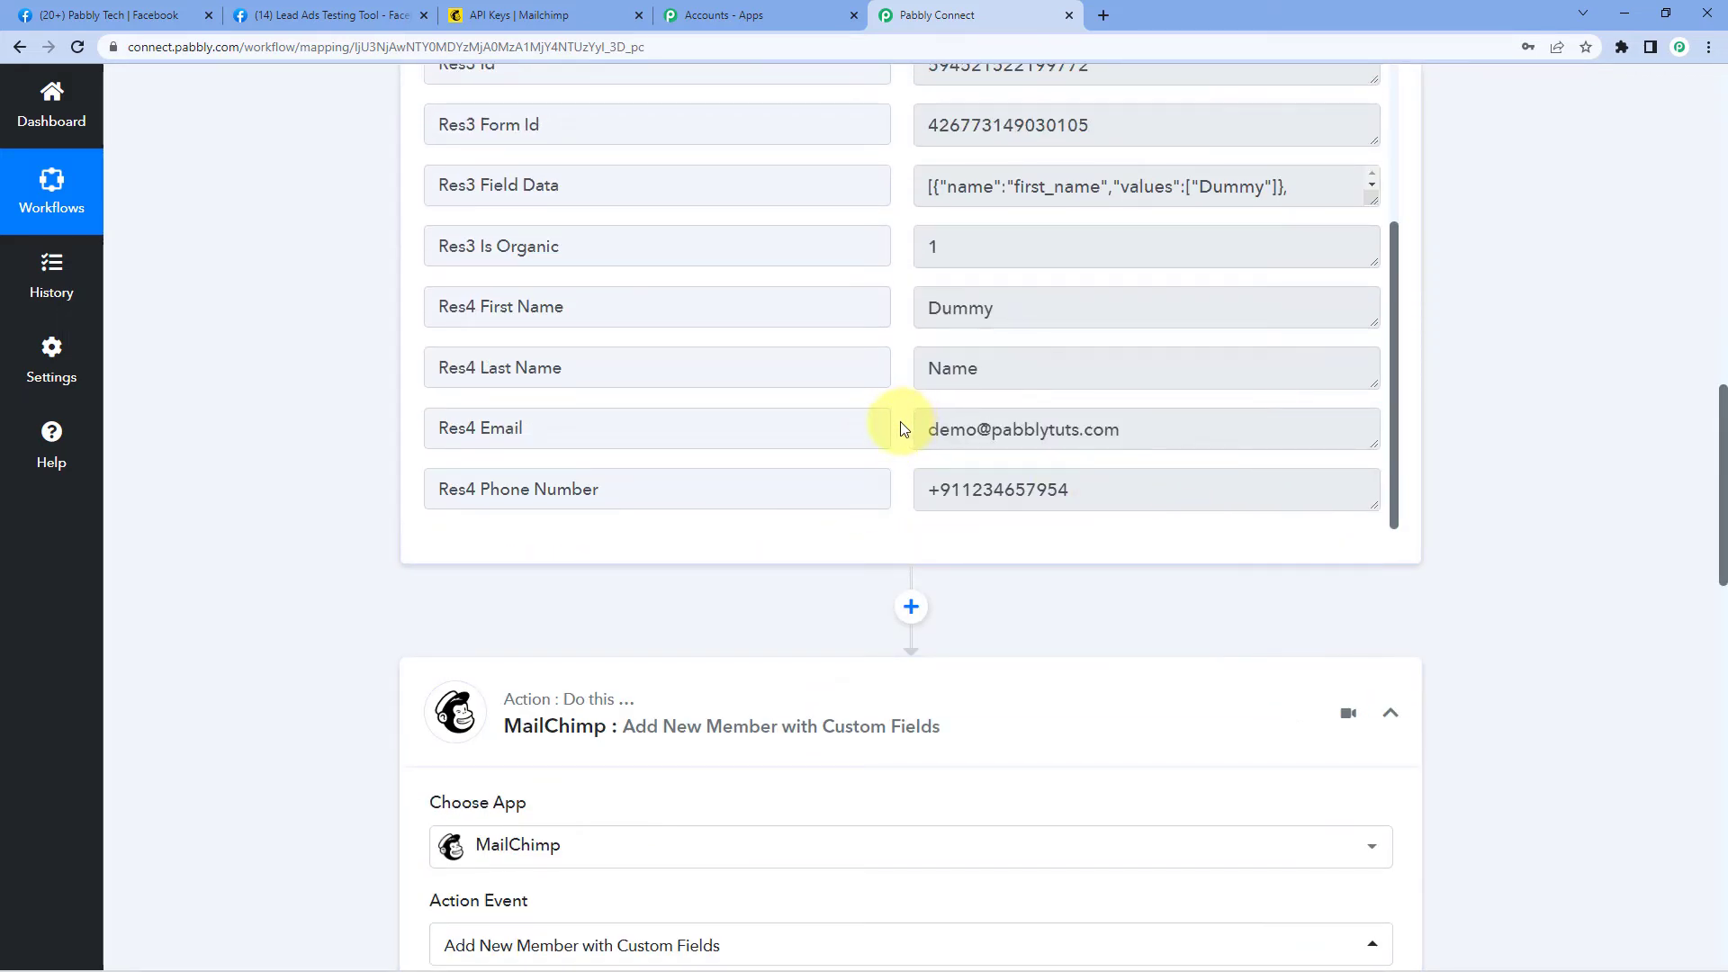
pyautogui.moveTo(929, 436); pyautogui.dragTo(1207, 436)
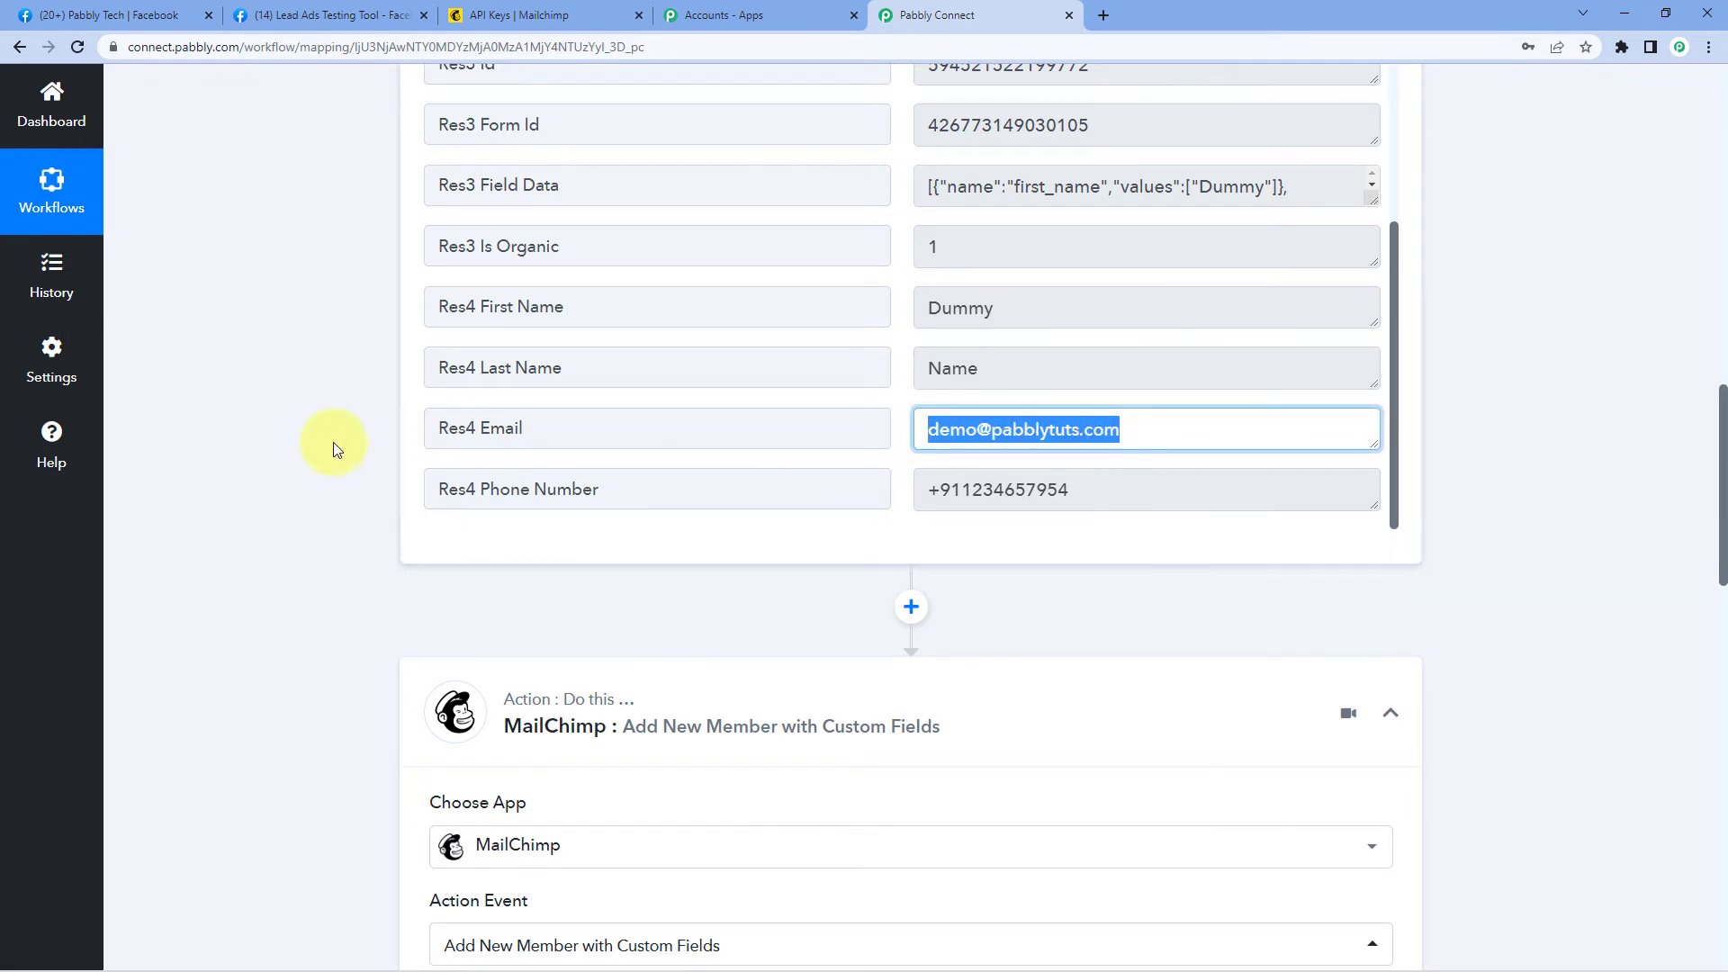
pyautogui.scroll(-9, 343, 435)
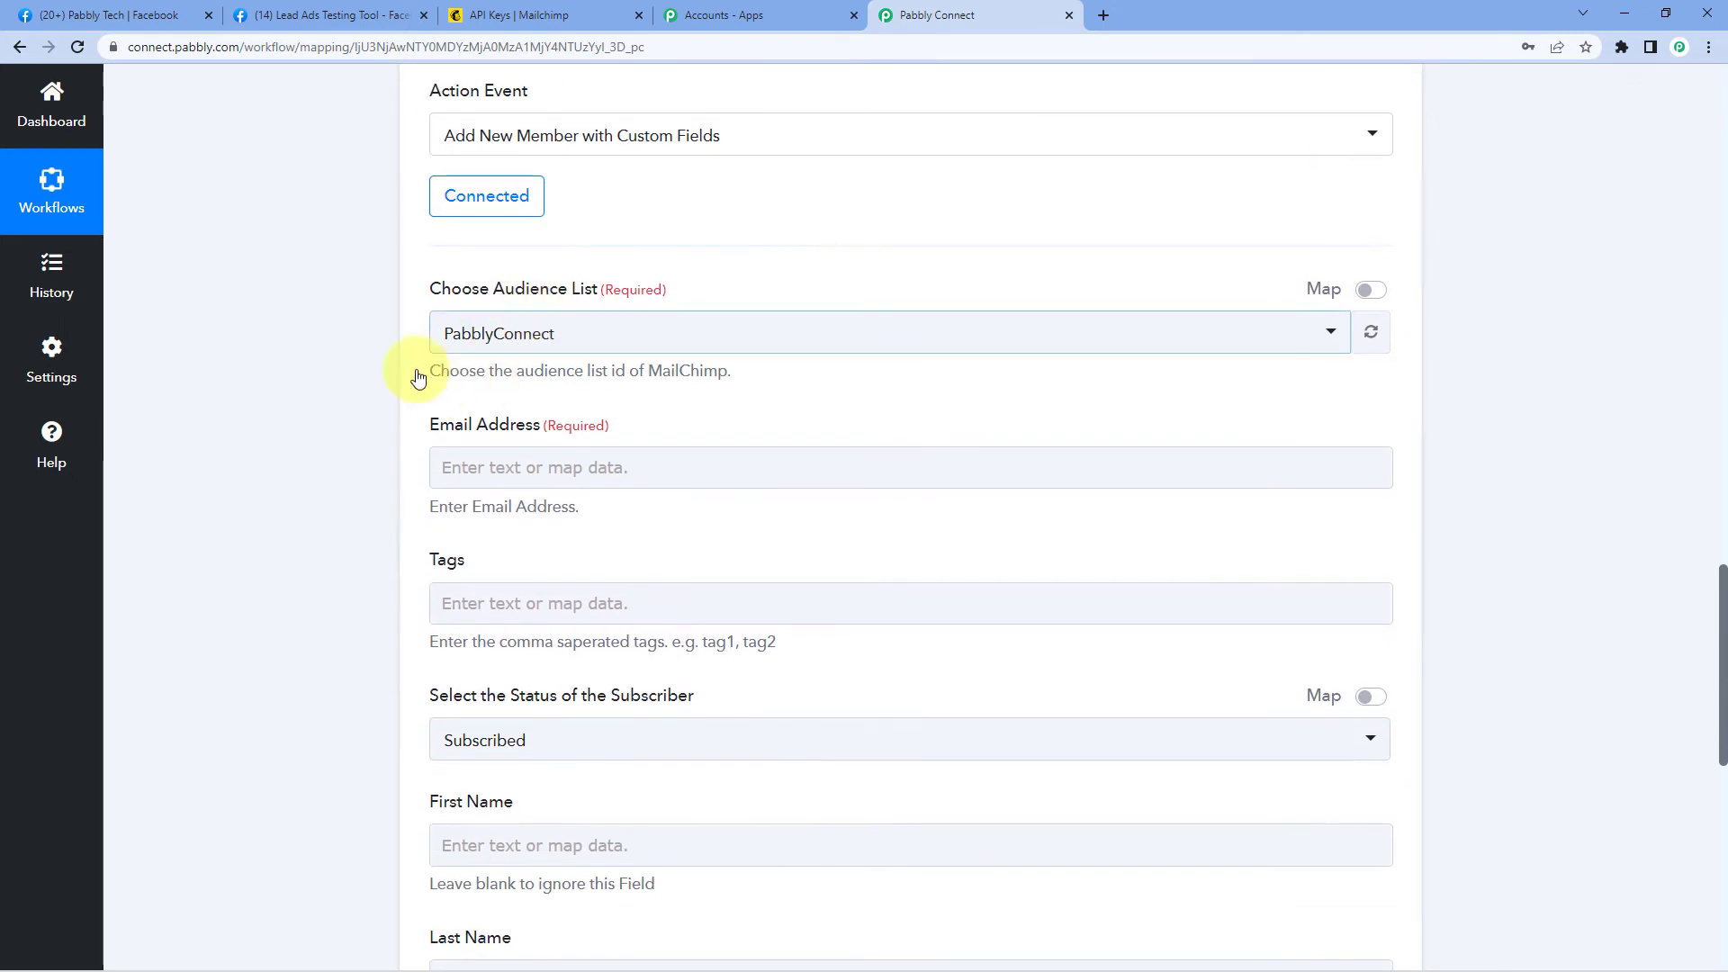
pyautogui.click(563, 462)
pyautogui.scroll(-2, 358, 461)
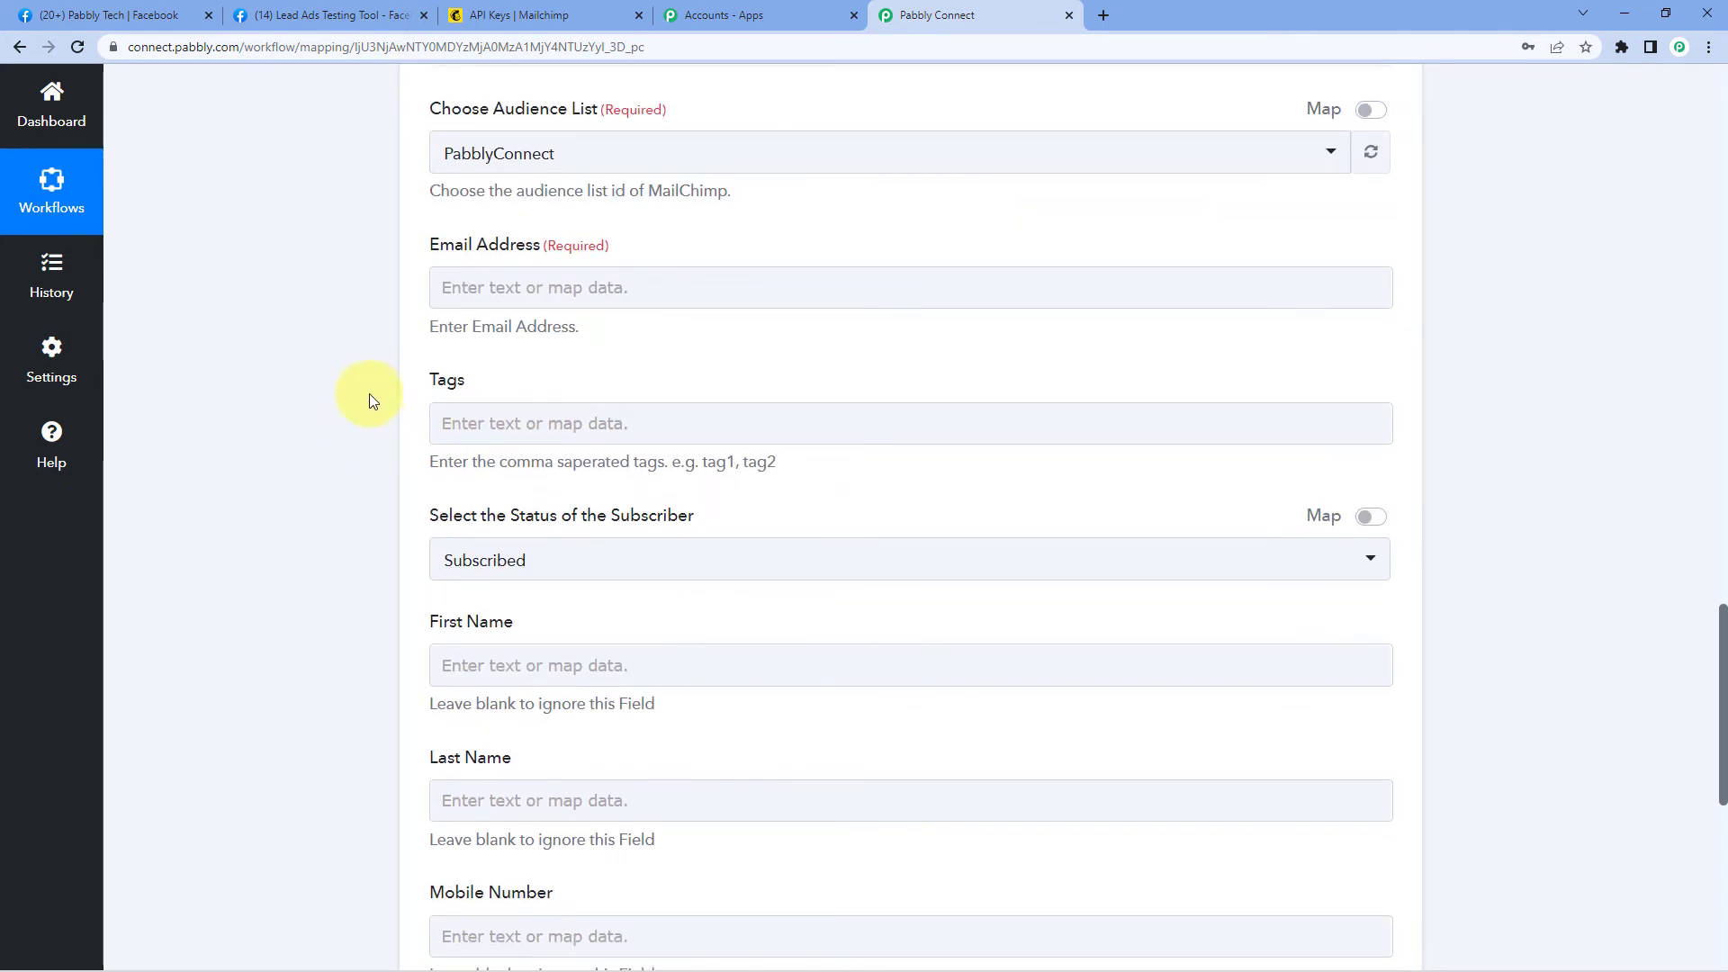
# Map the lead's Res4 Email into the Email Address field
pyautogui.click(492, 284)
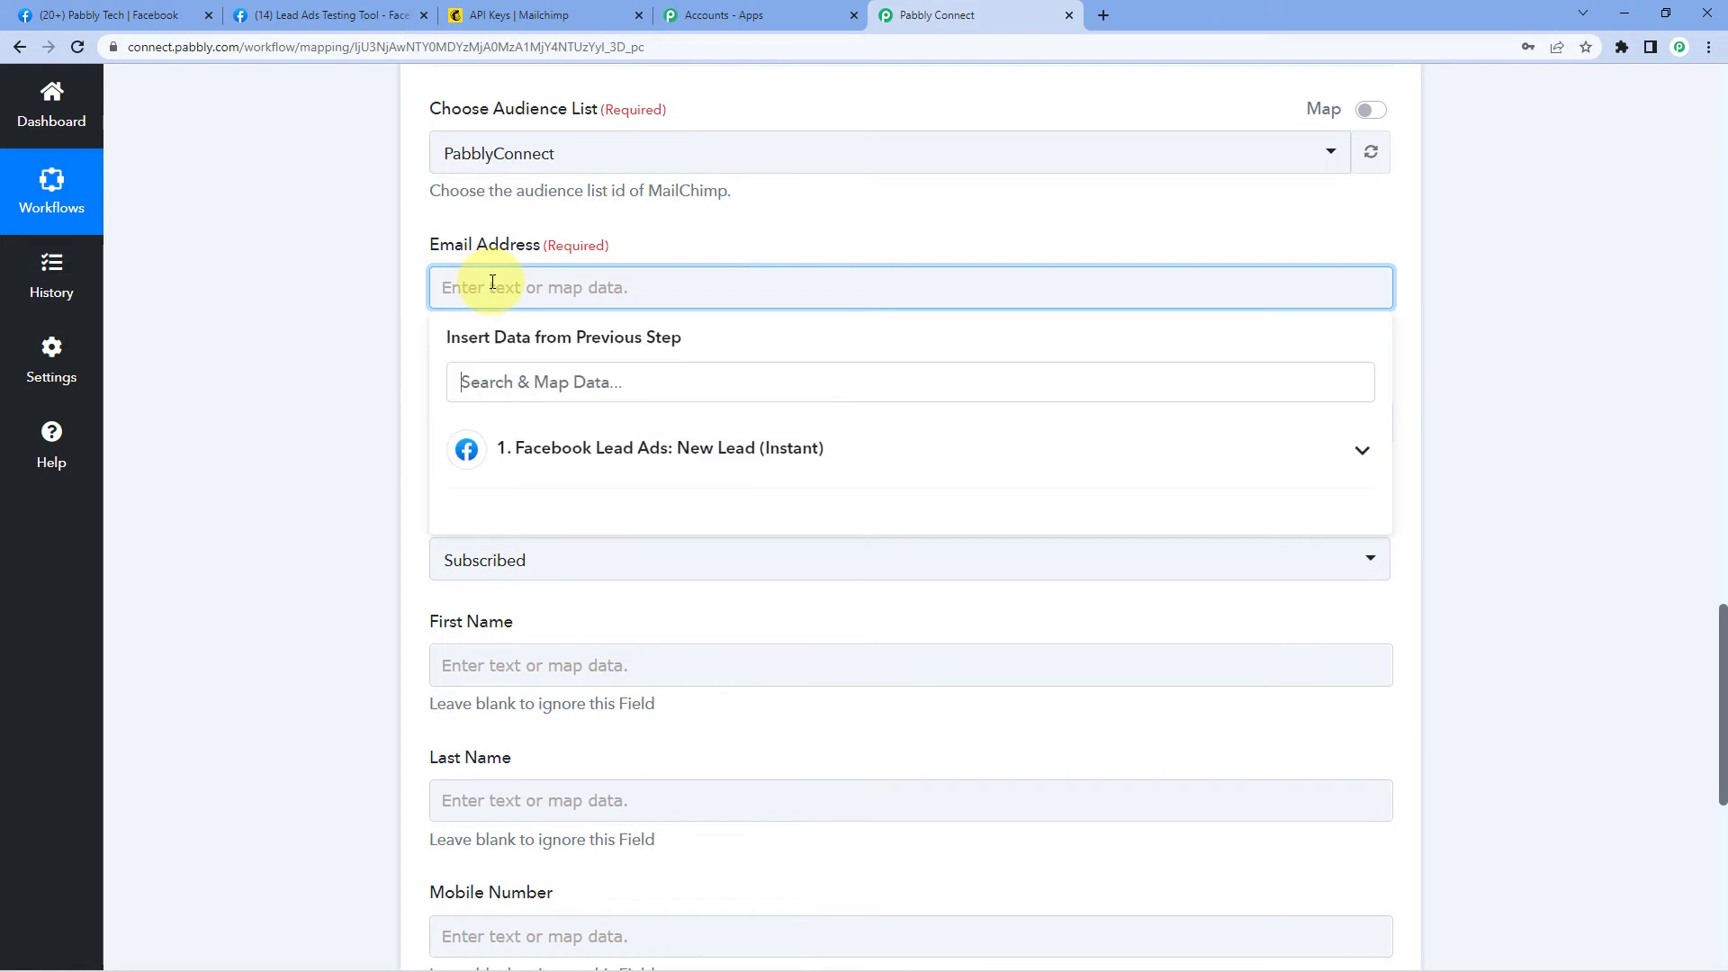
pyautogui.click(644, 452)
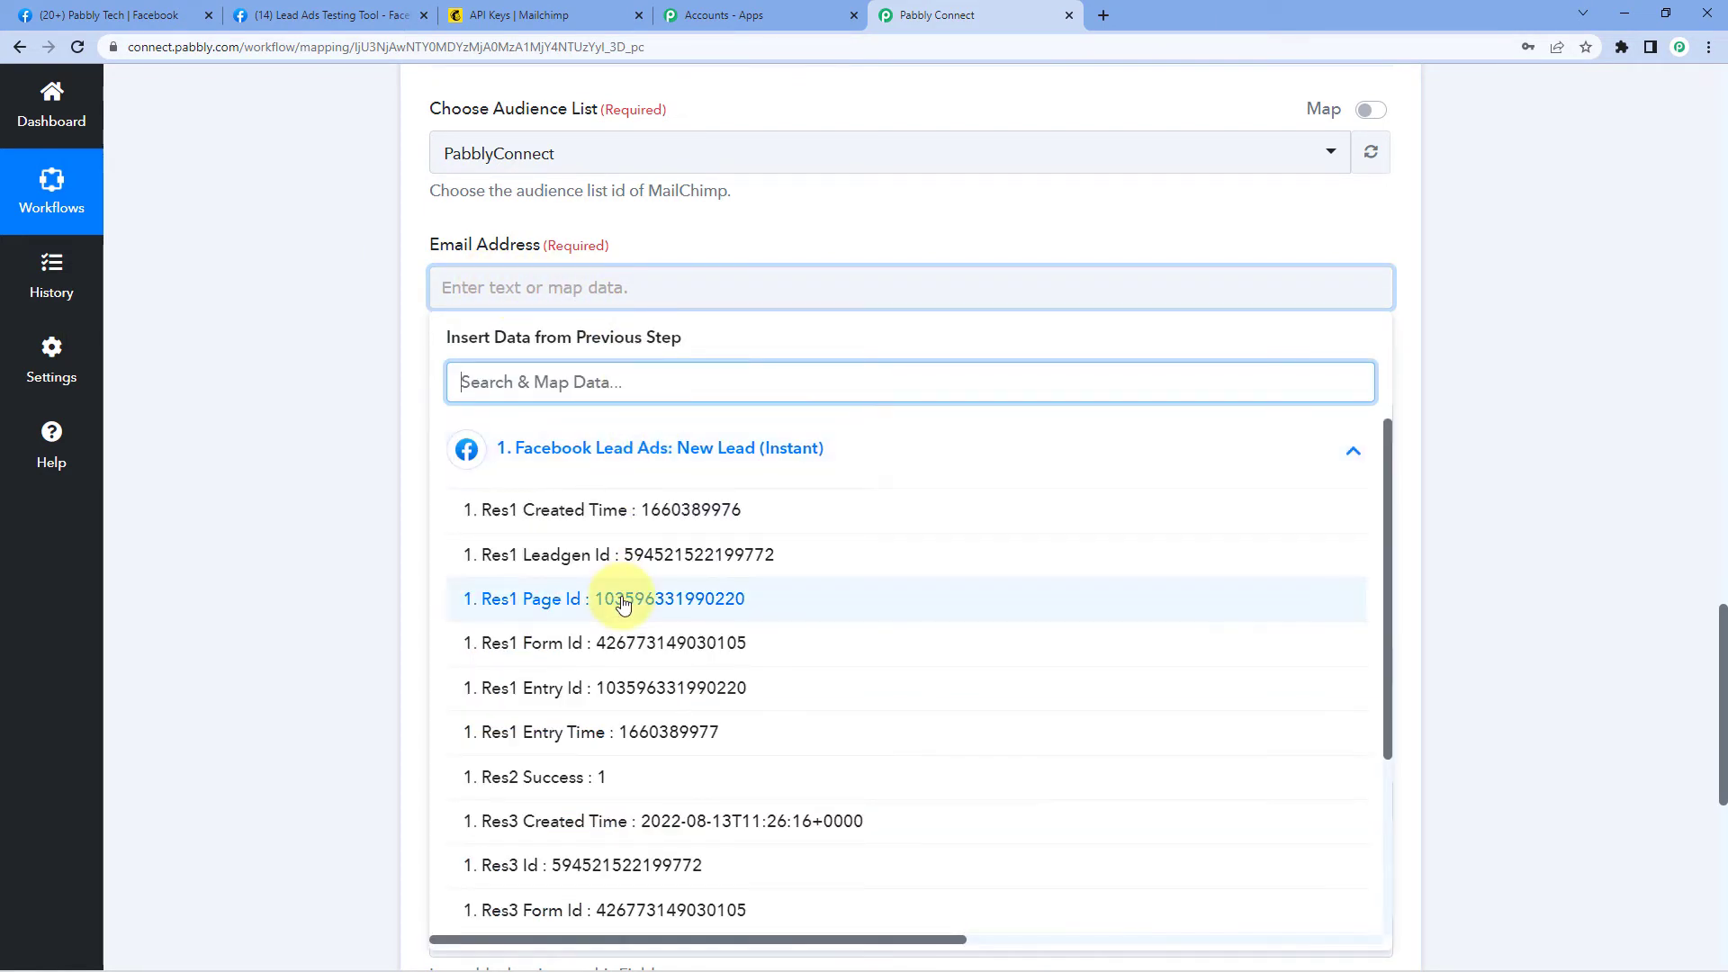
pyautogui.scroll(-3, 631, 619)
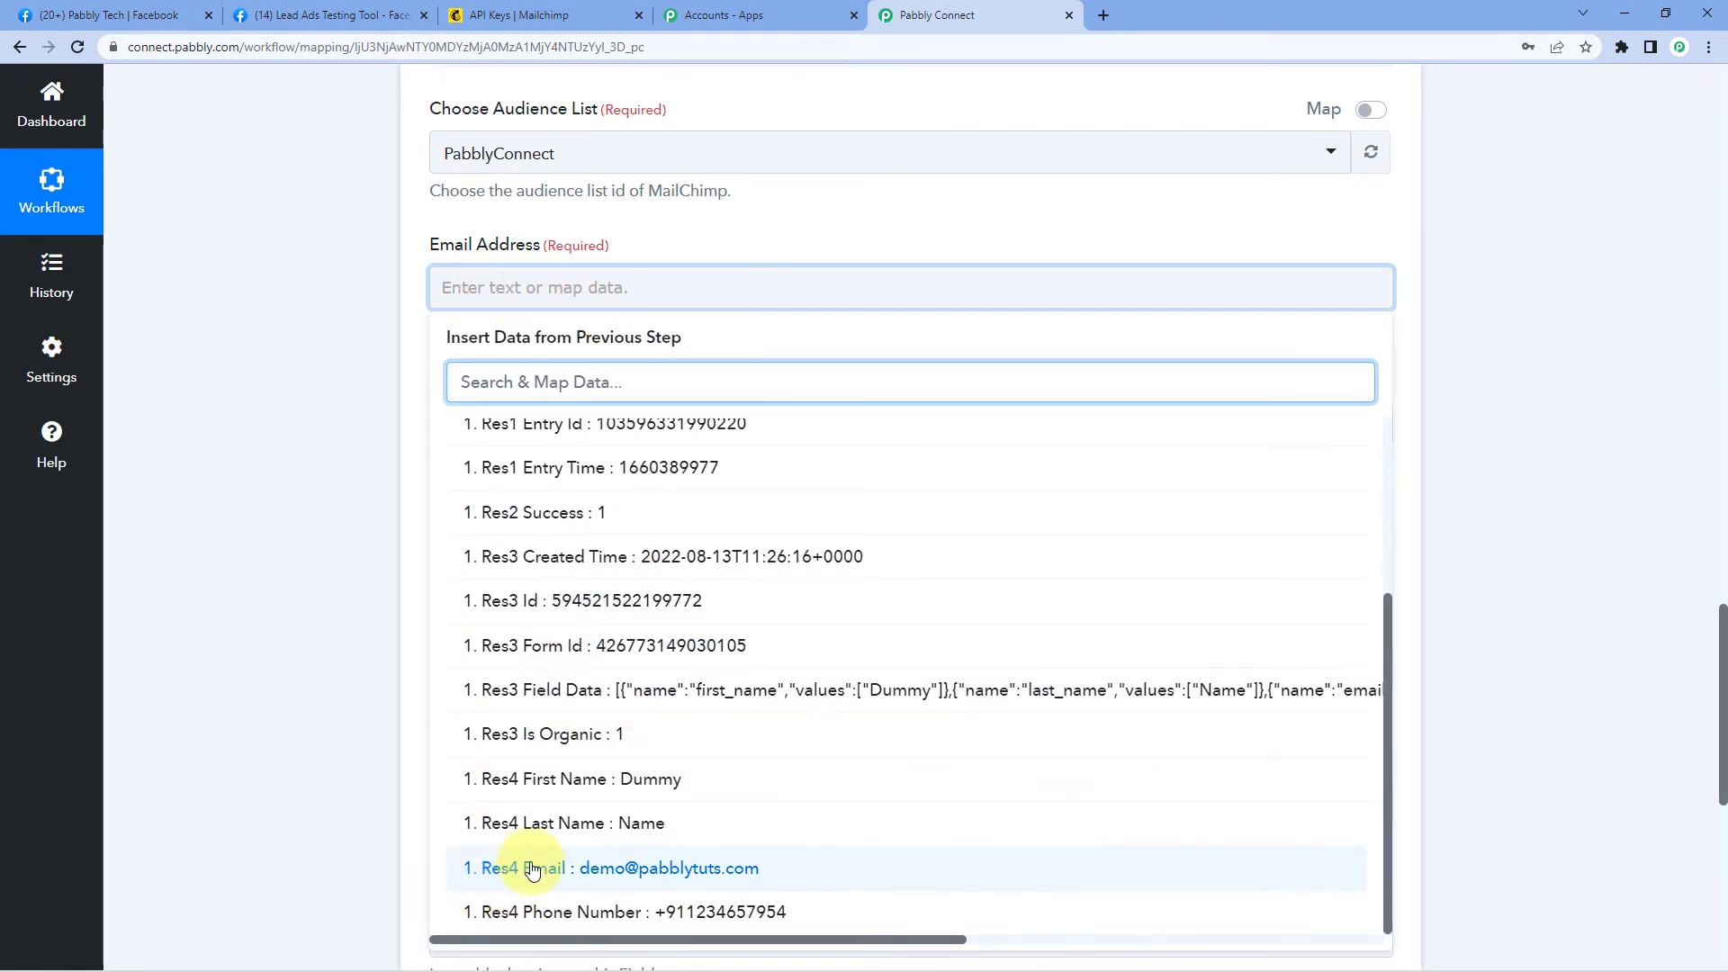
pyautogui.click(547, 869)
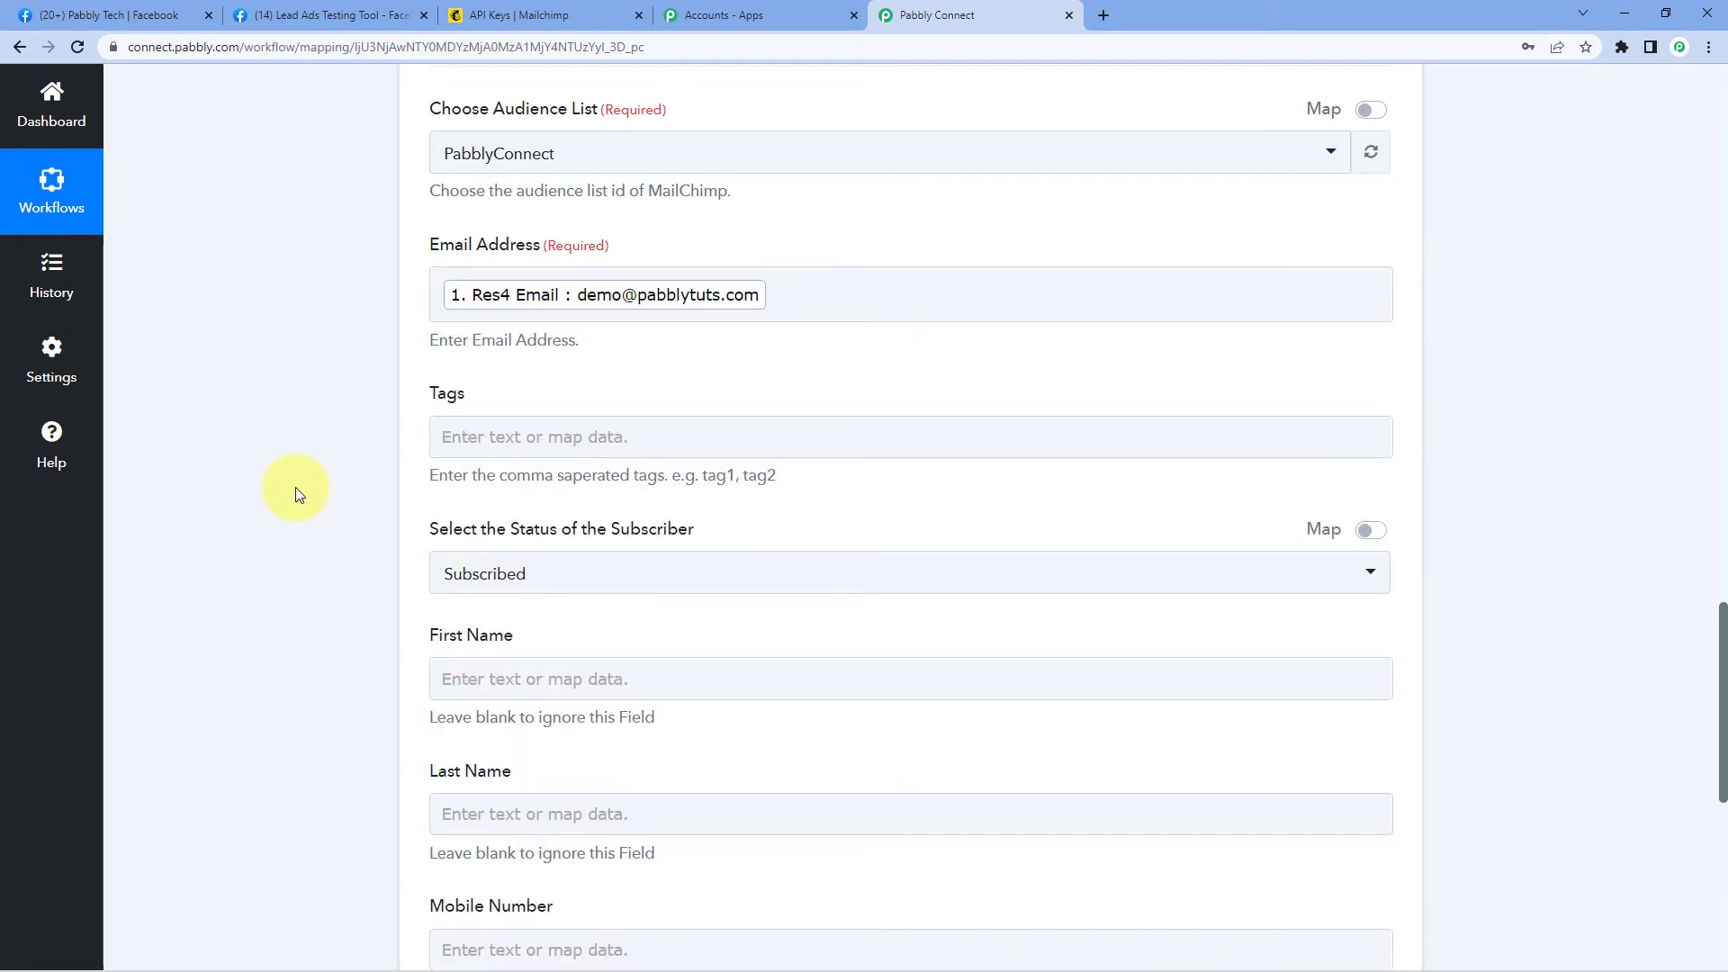
pyautogui.click(822, 291)
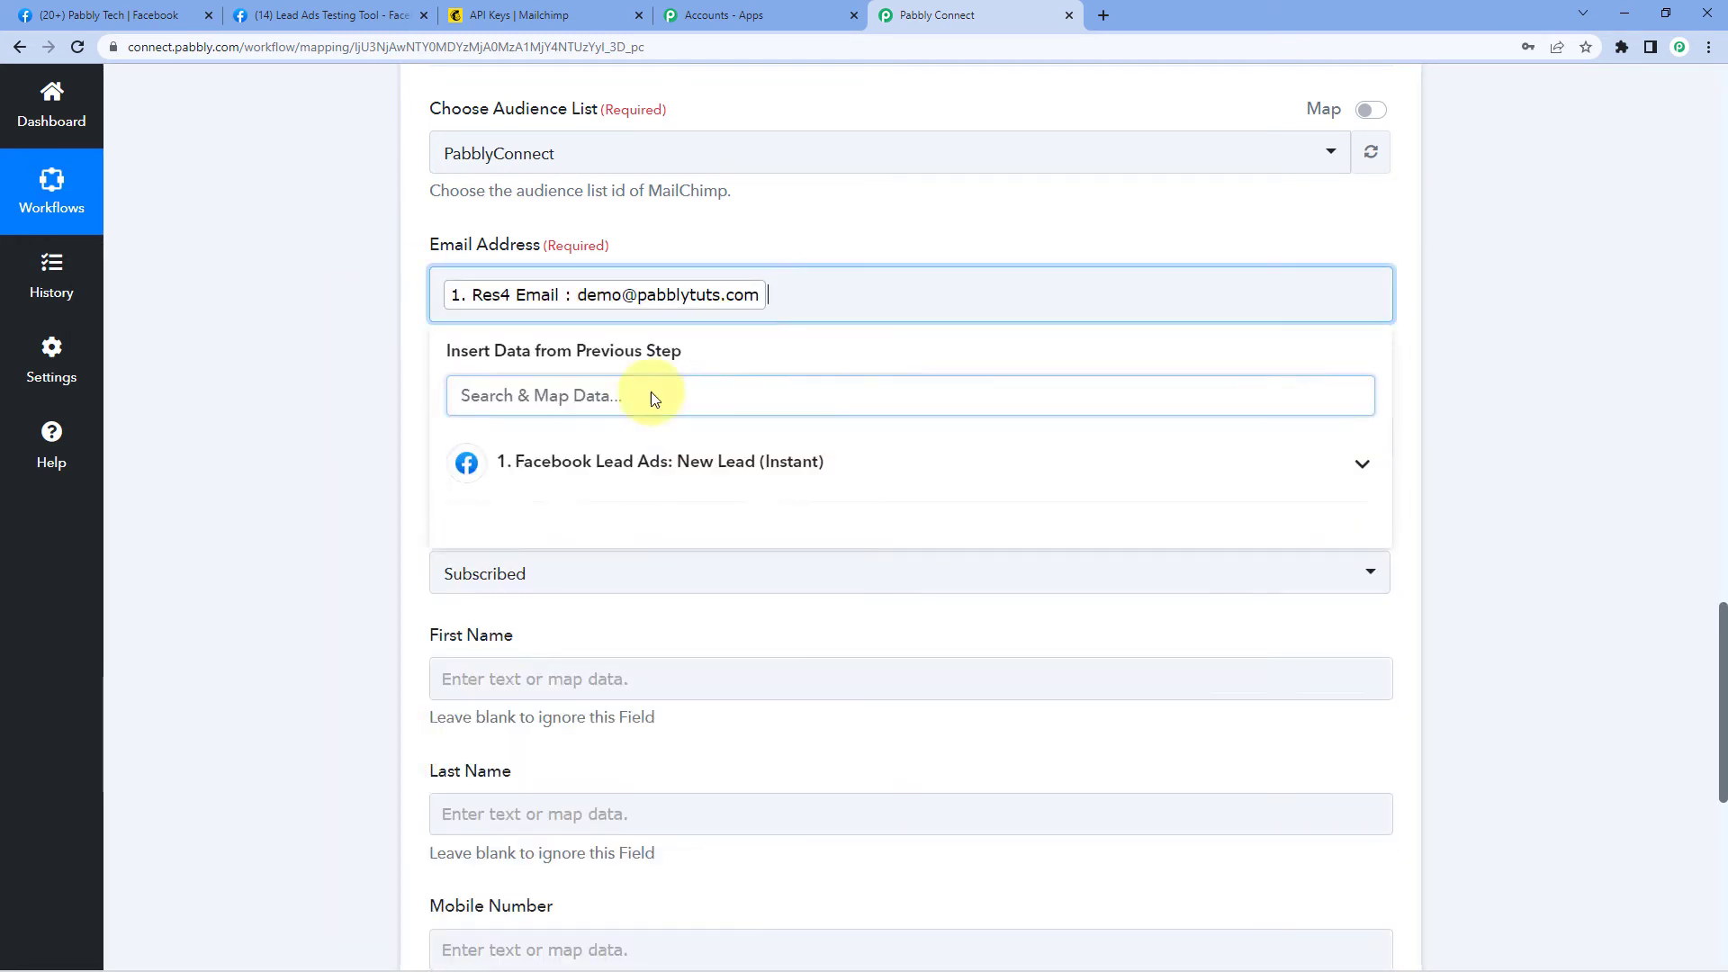
pyautogui.click(654, 461)
pyautogui.scroll(-3, 491, 653)
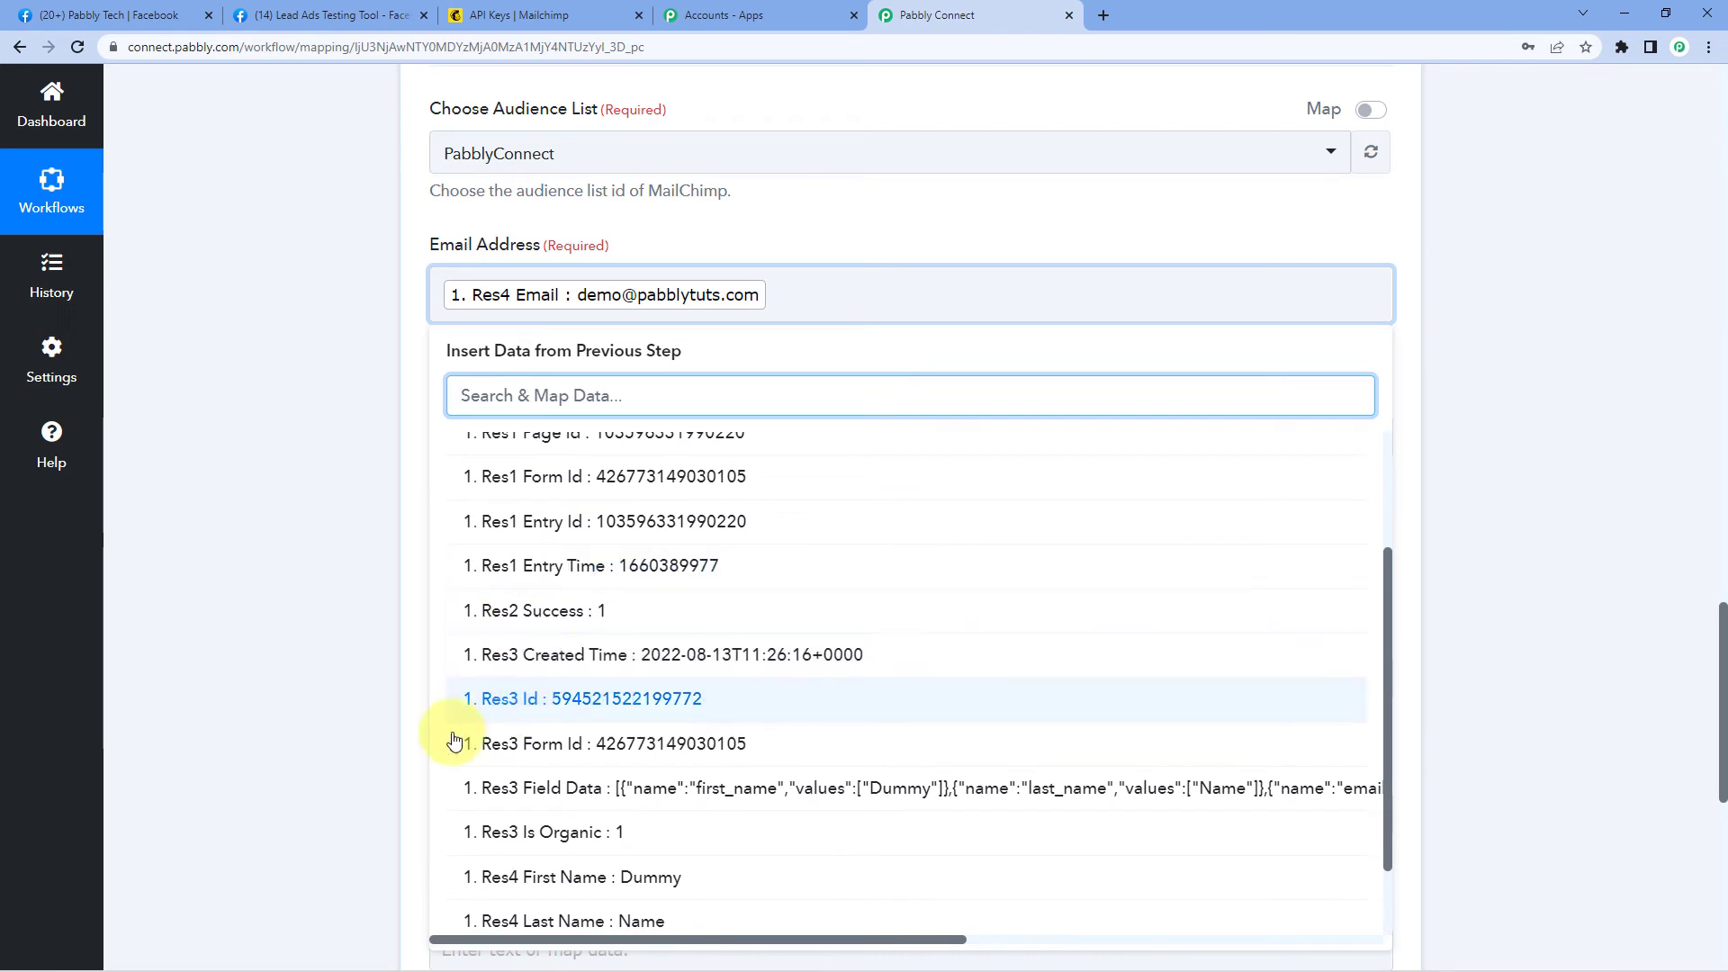
pyautogui.scroll(-1, 511, 725)
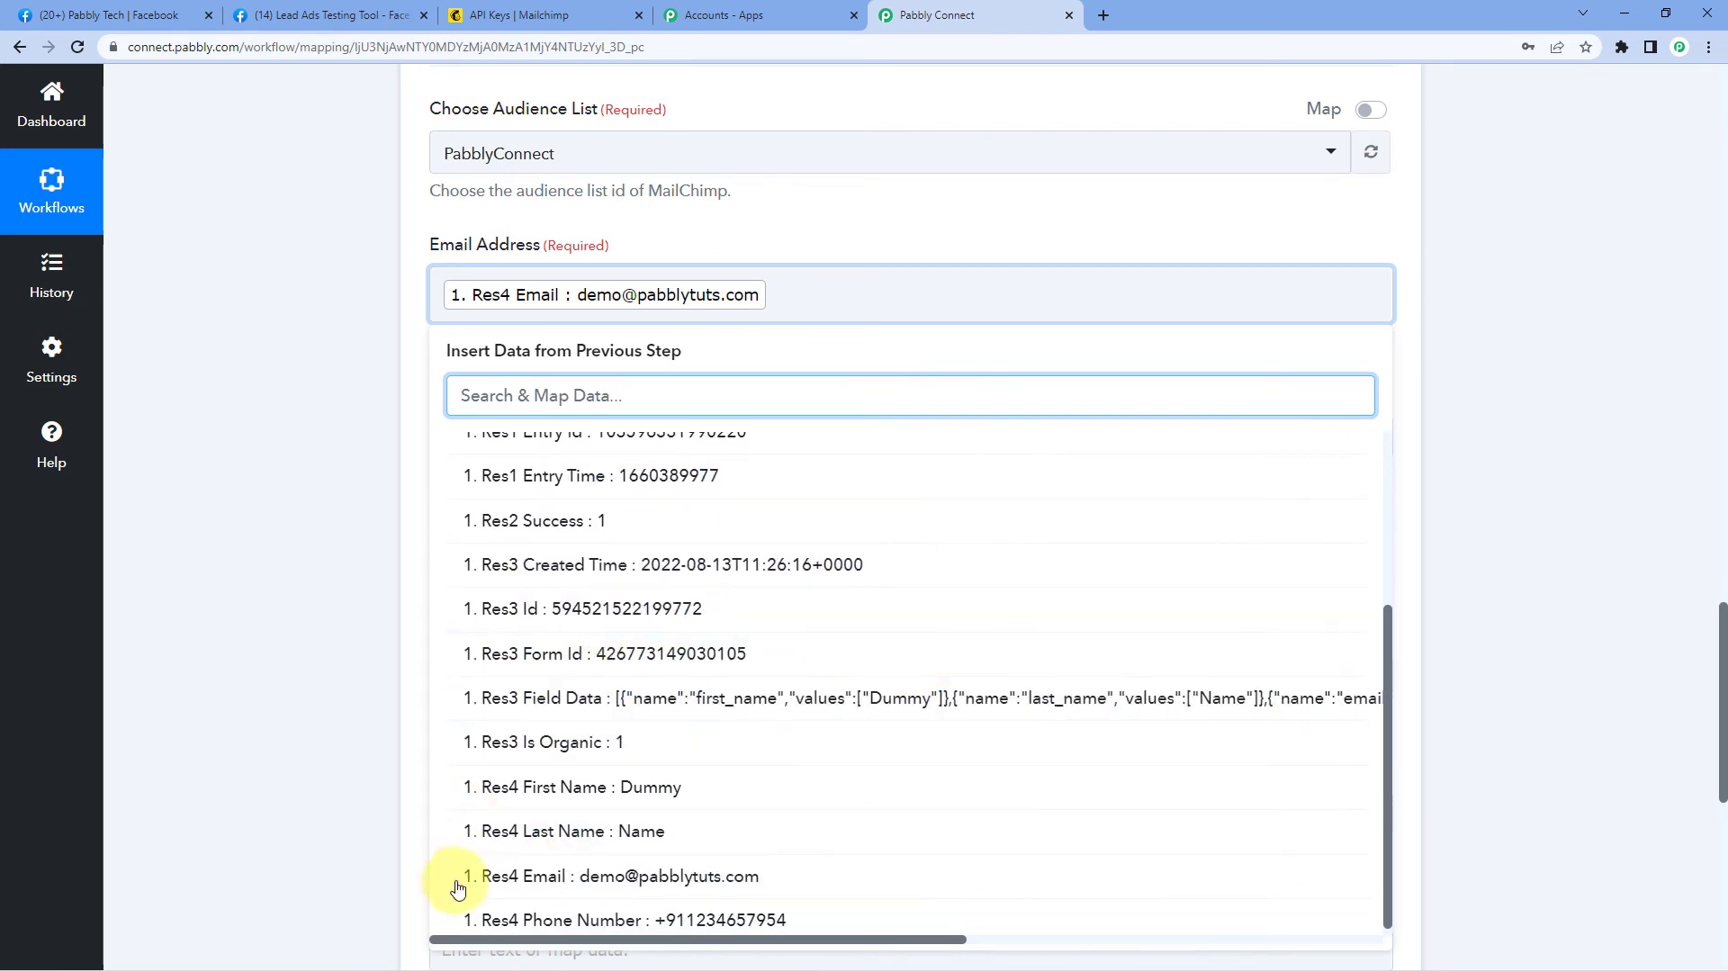
pyautogui.click(381, 576)
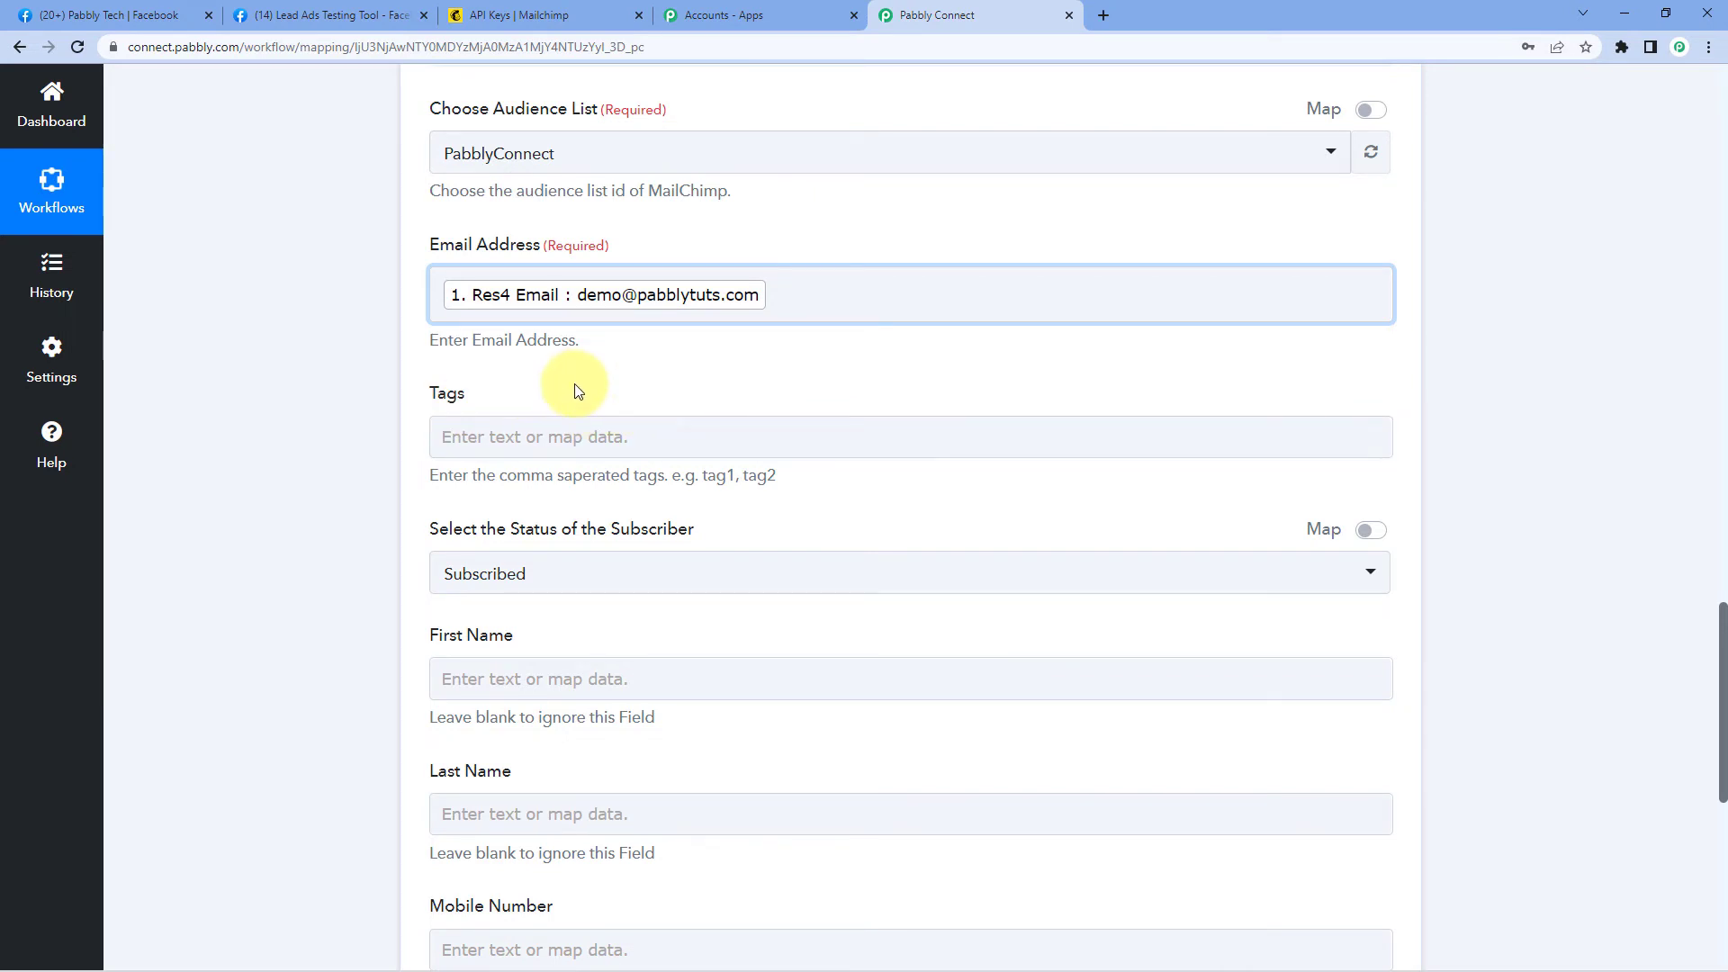
# Keep the subscriber status set to Subscribed
pyautogui.scroll(-1, 578, 390)
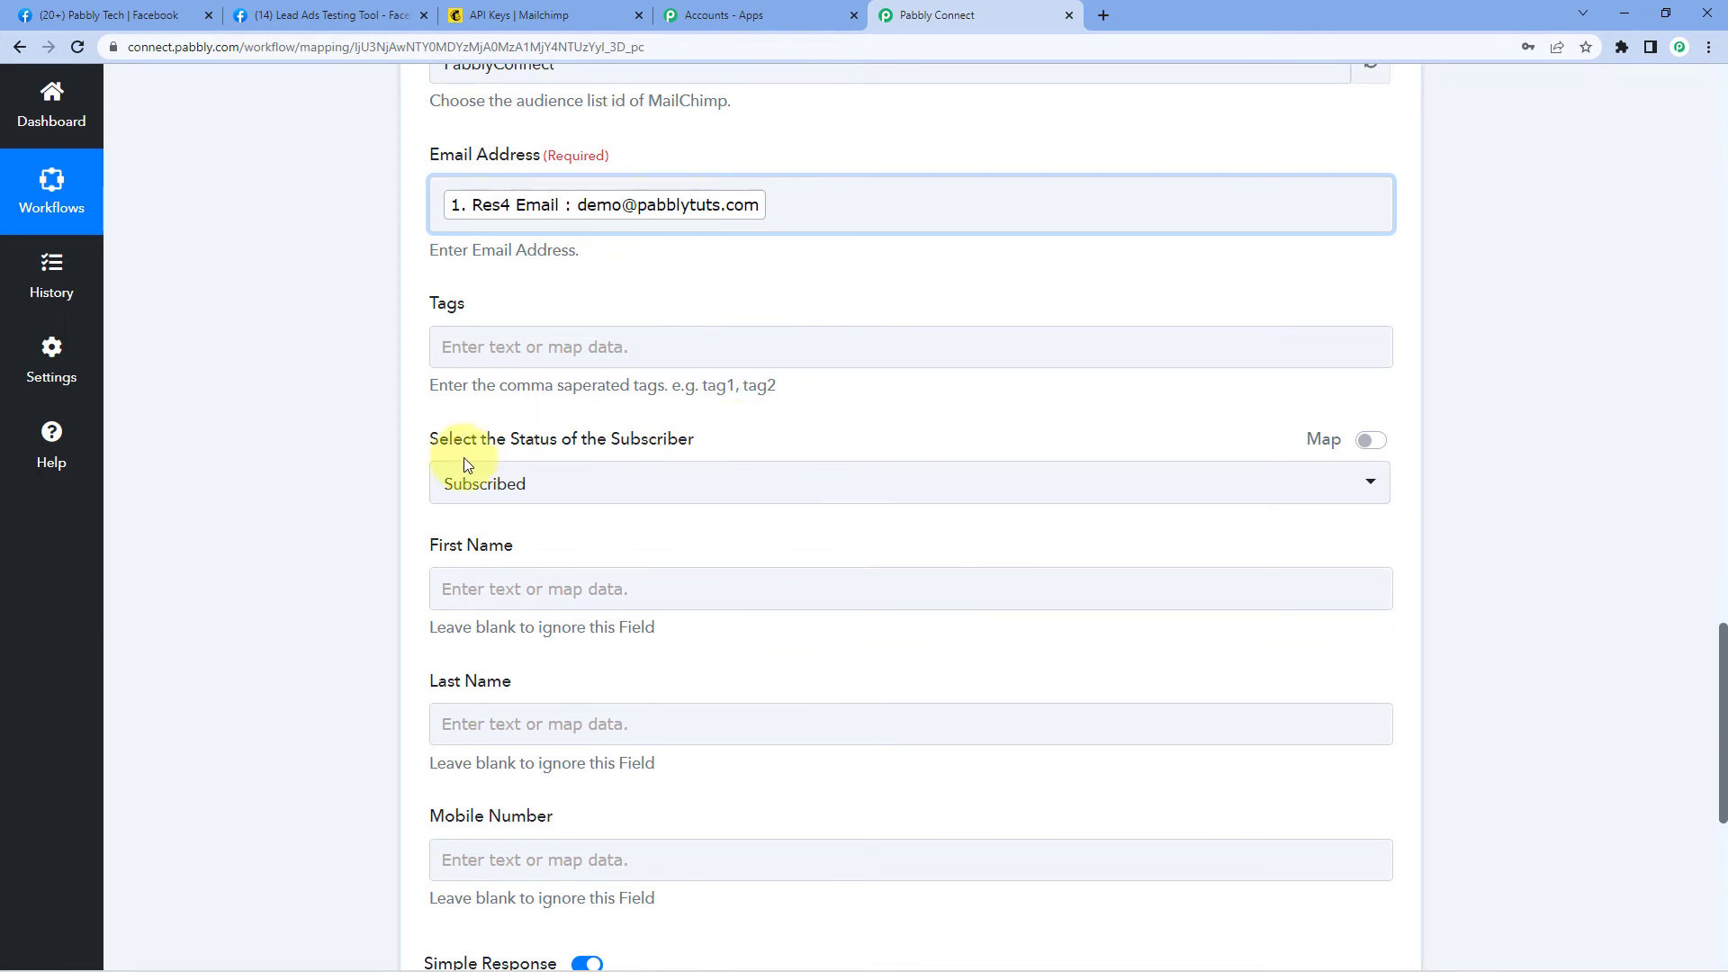
pyautogui.click(551, 479)
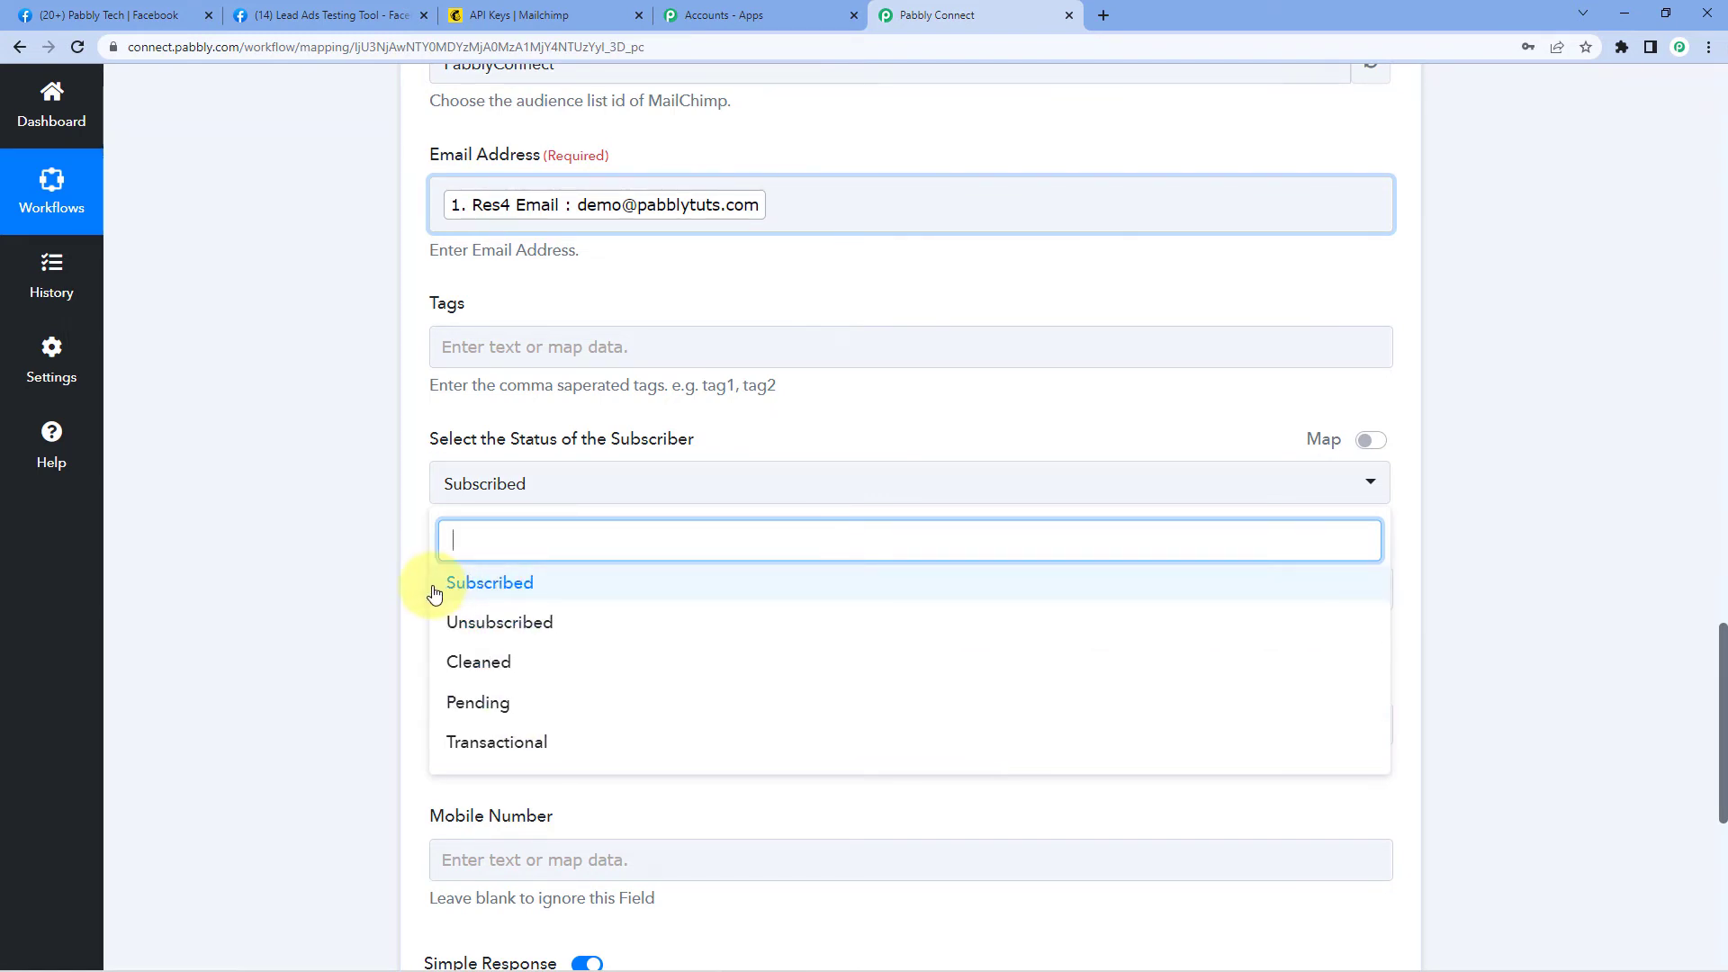
pyautogui.click(486, 584)
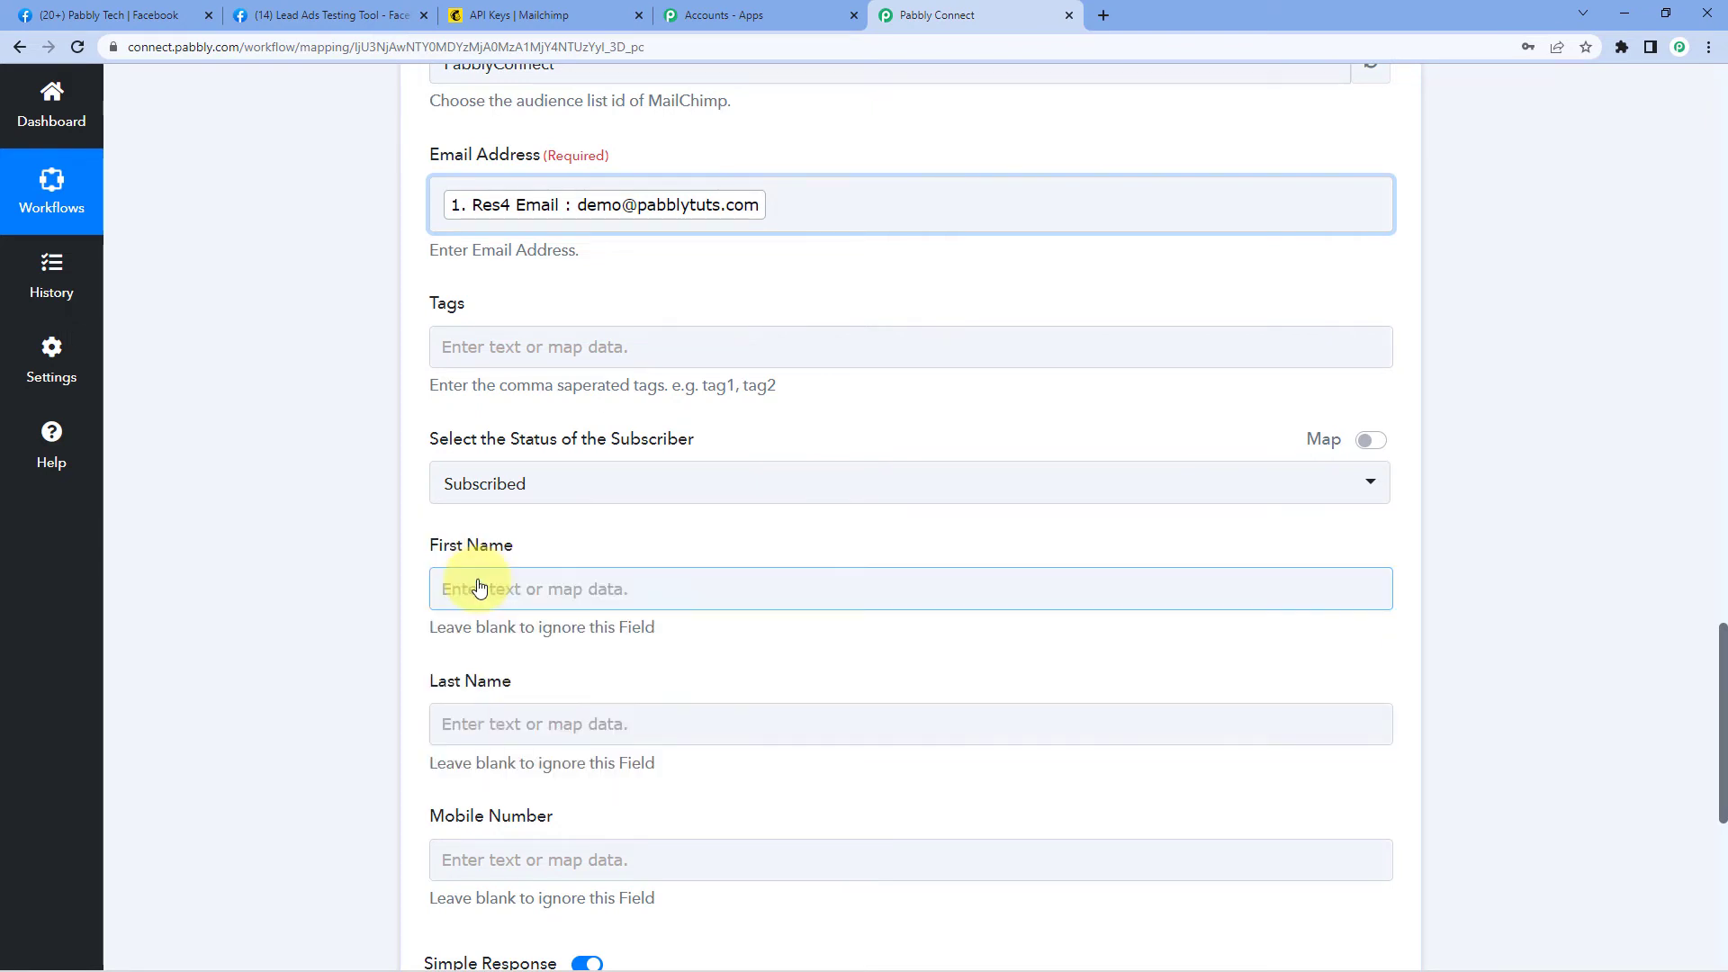
pyautogui.scroll(-1, 382, 530)
pyautogui.scroll(-1, 381, 530)
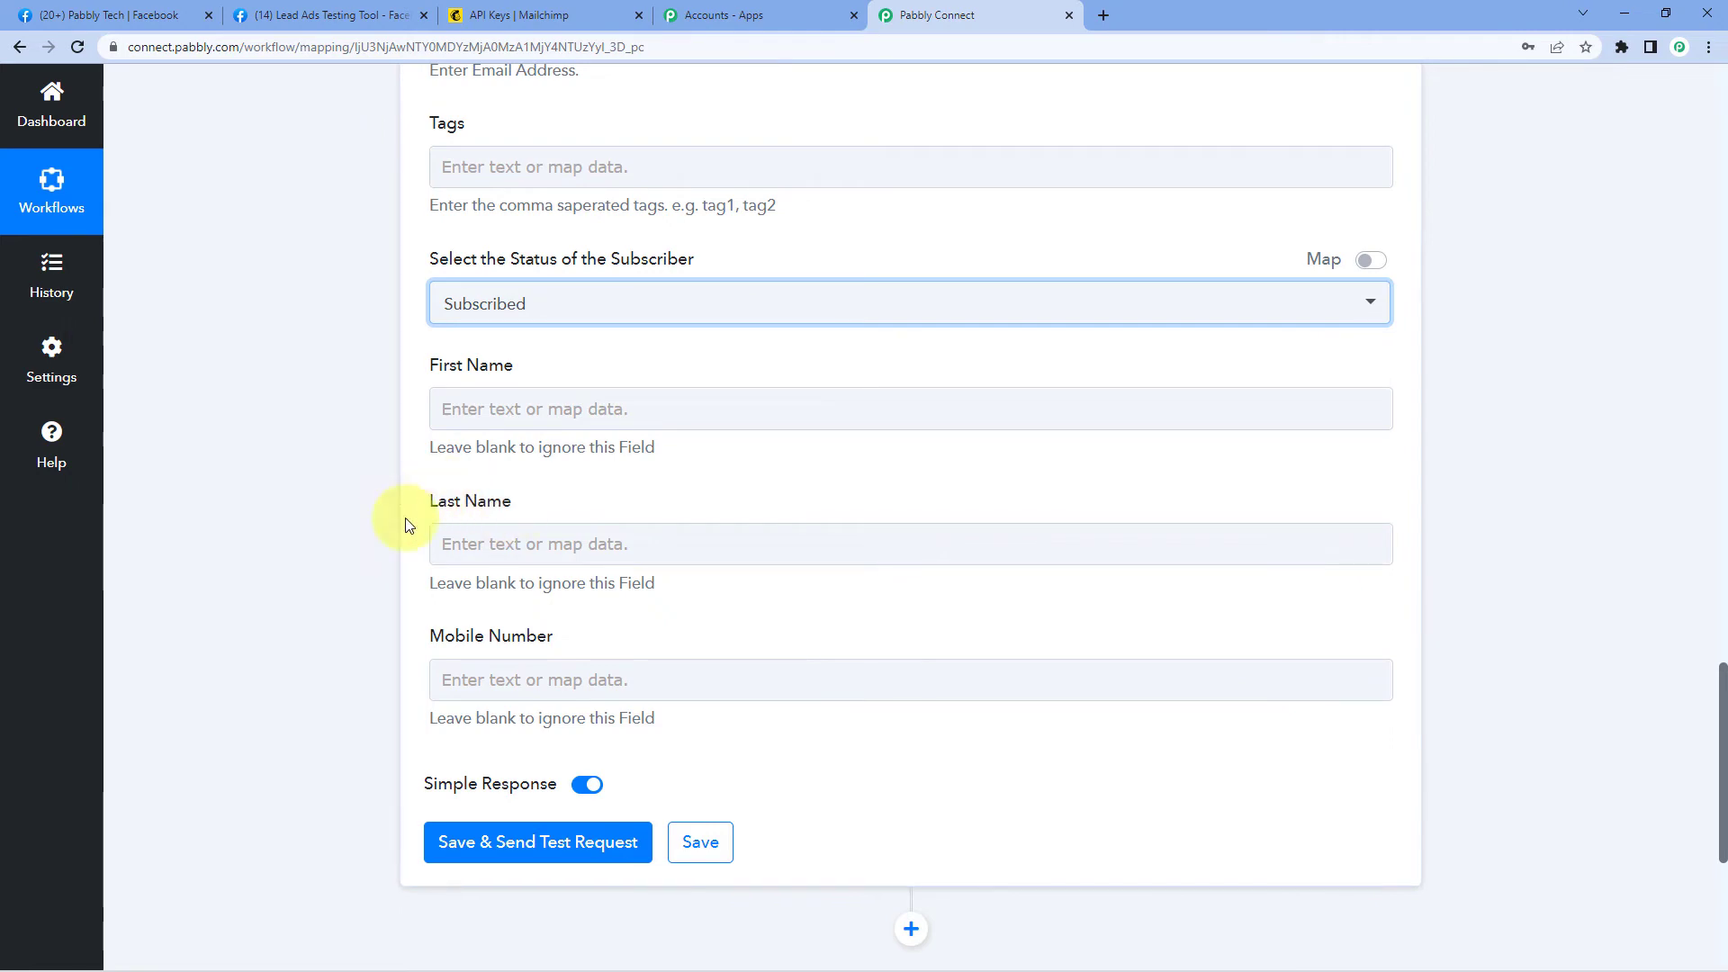
pyautogui.scroll(5, 513, 409)
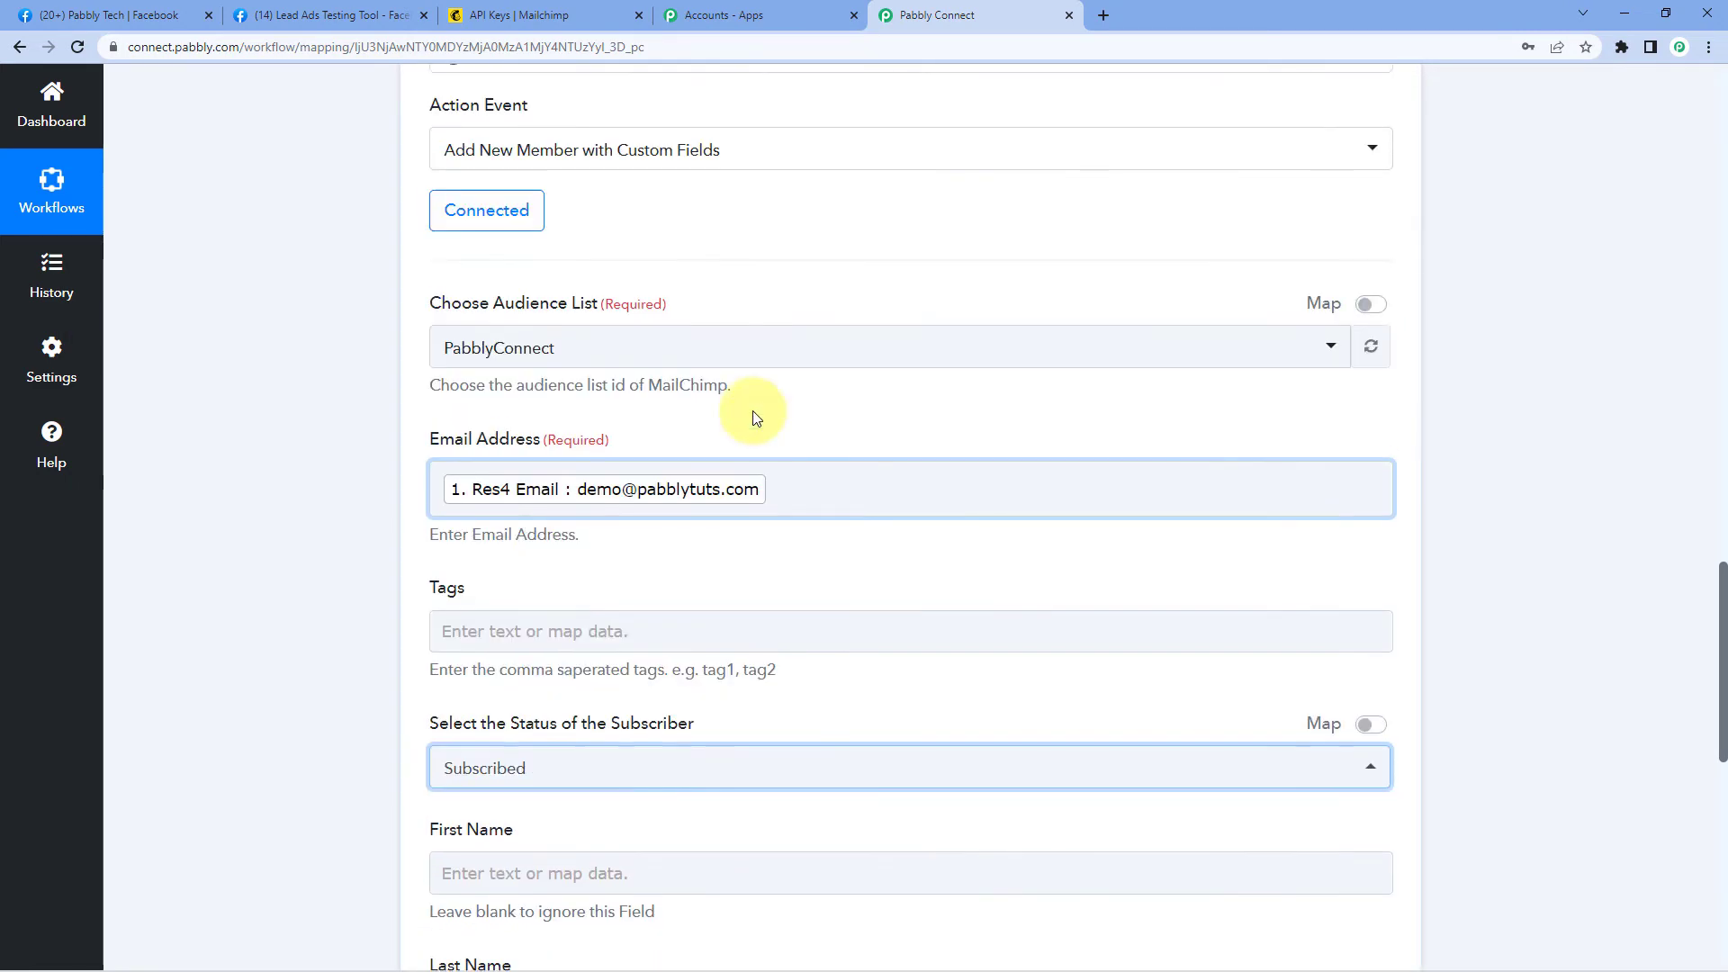
pyautogui.scroll(10, 810, 416)
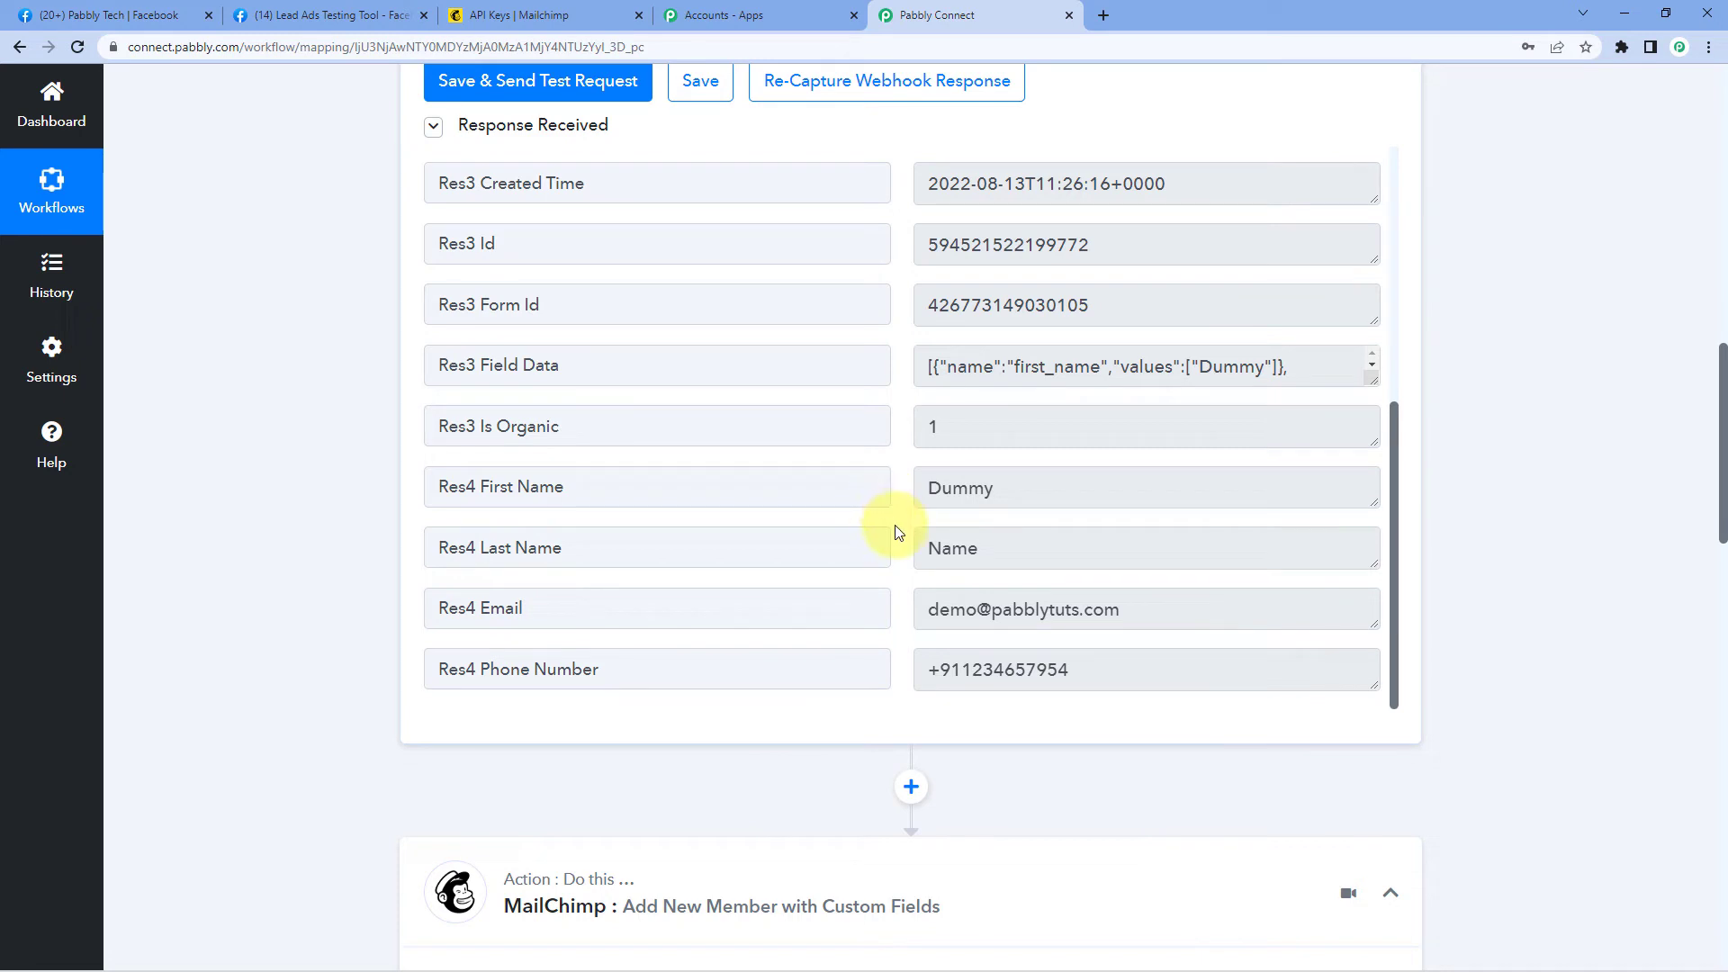
# Check the sample lead's first name, last name and phone number values
pyautogui.click(1027, 484)
pyautogui.click(1011, 545)
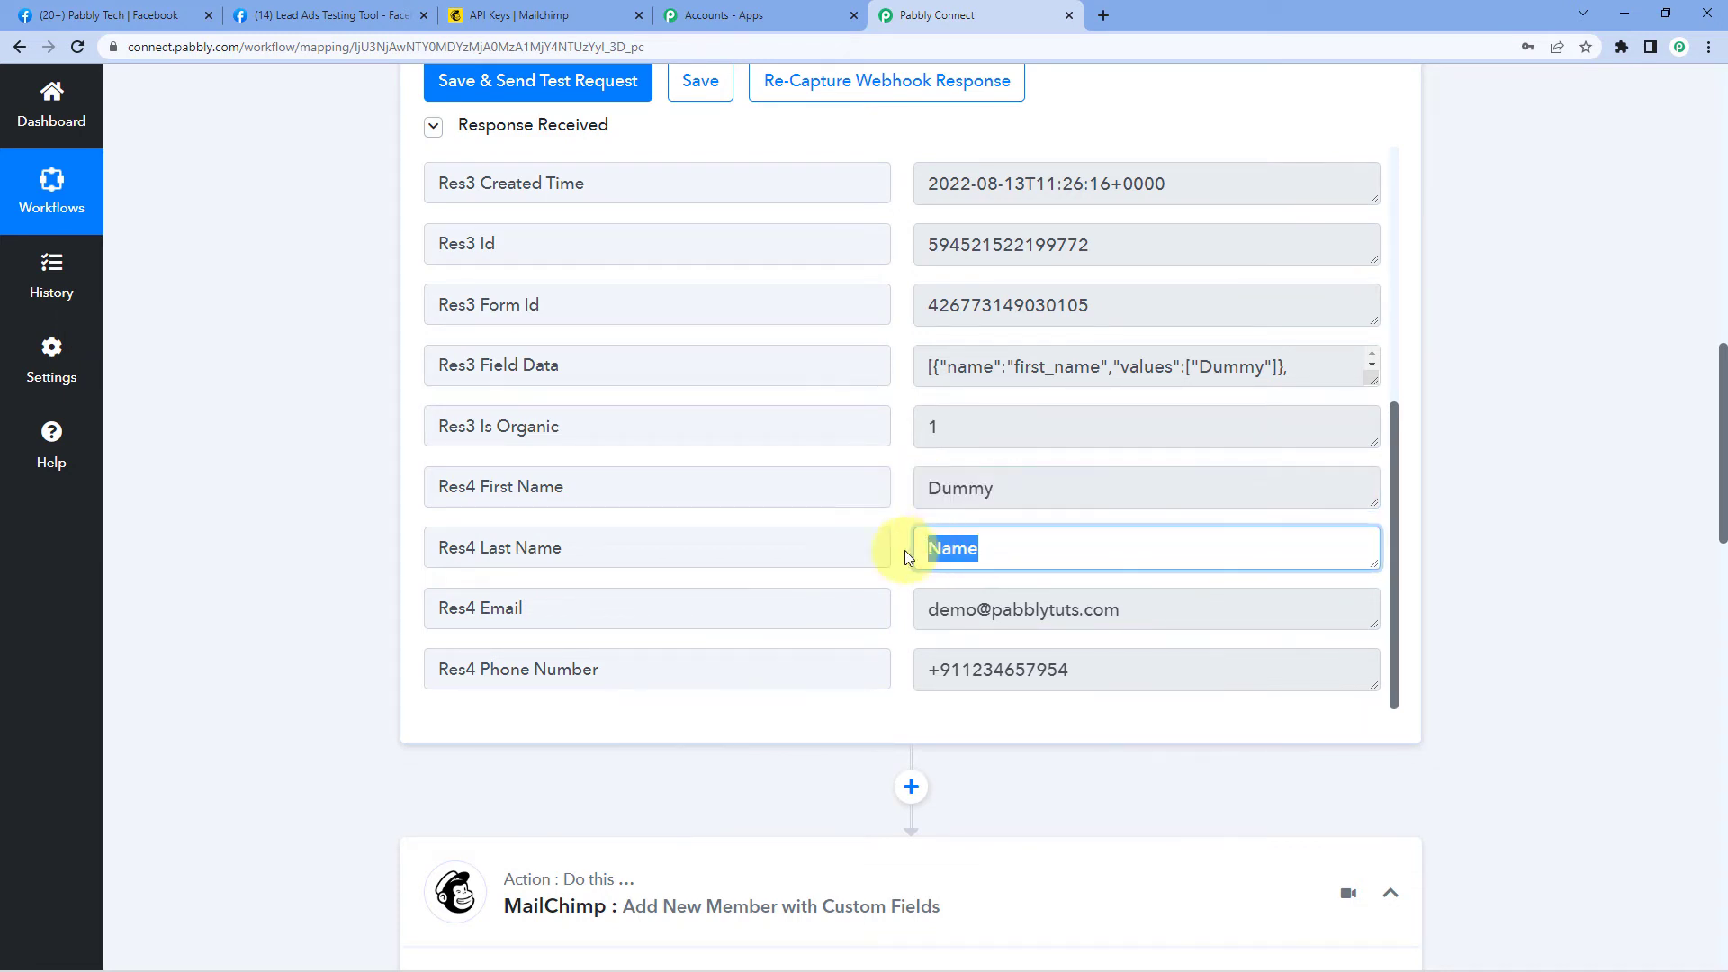
pyautogui.click(1012, 492)
pyautogui.click(937, 663)
pyautogui.click(566, 611)
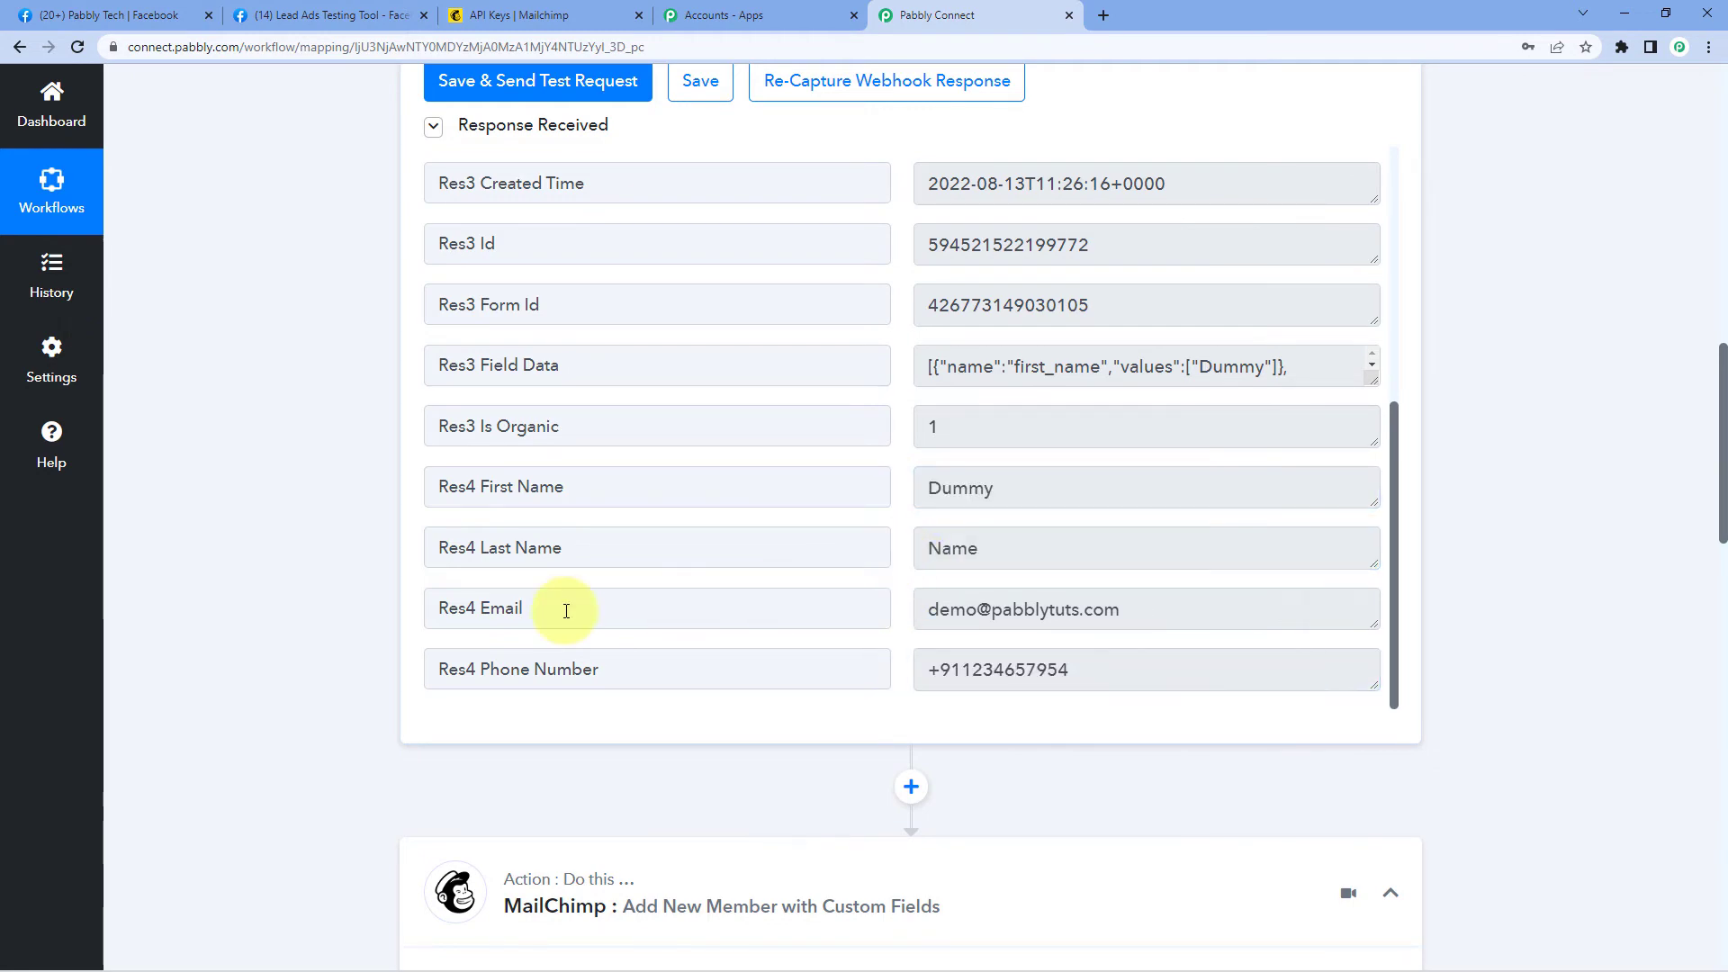
pyautogui.scroll(-15, 306, 613)
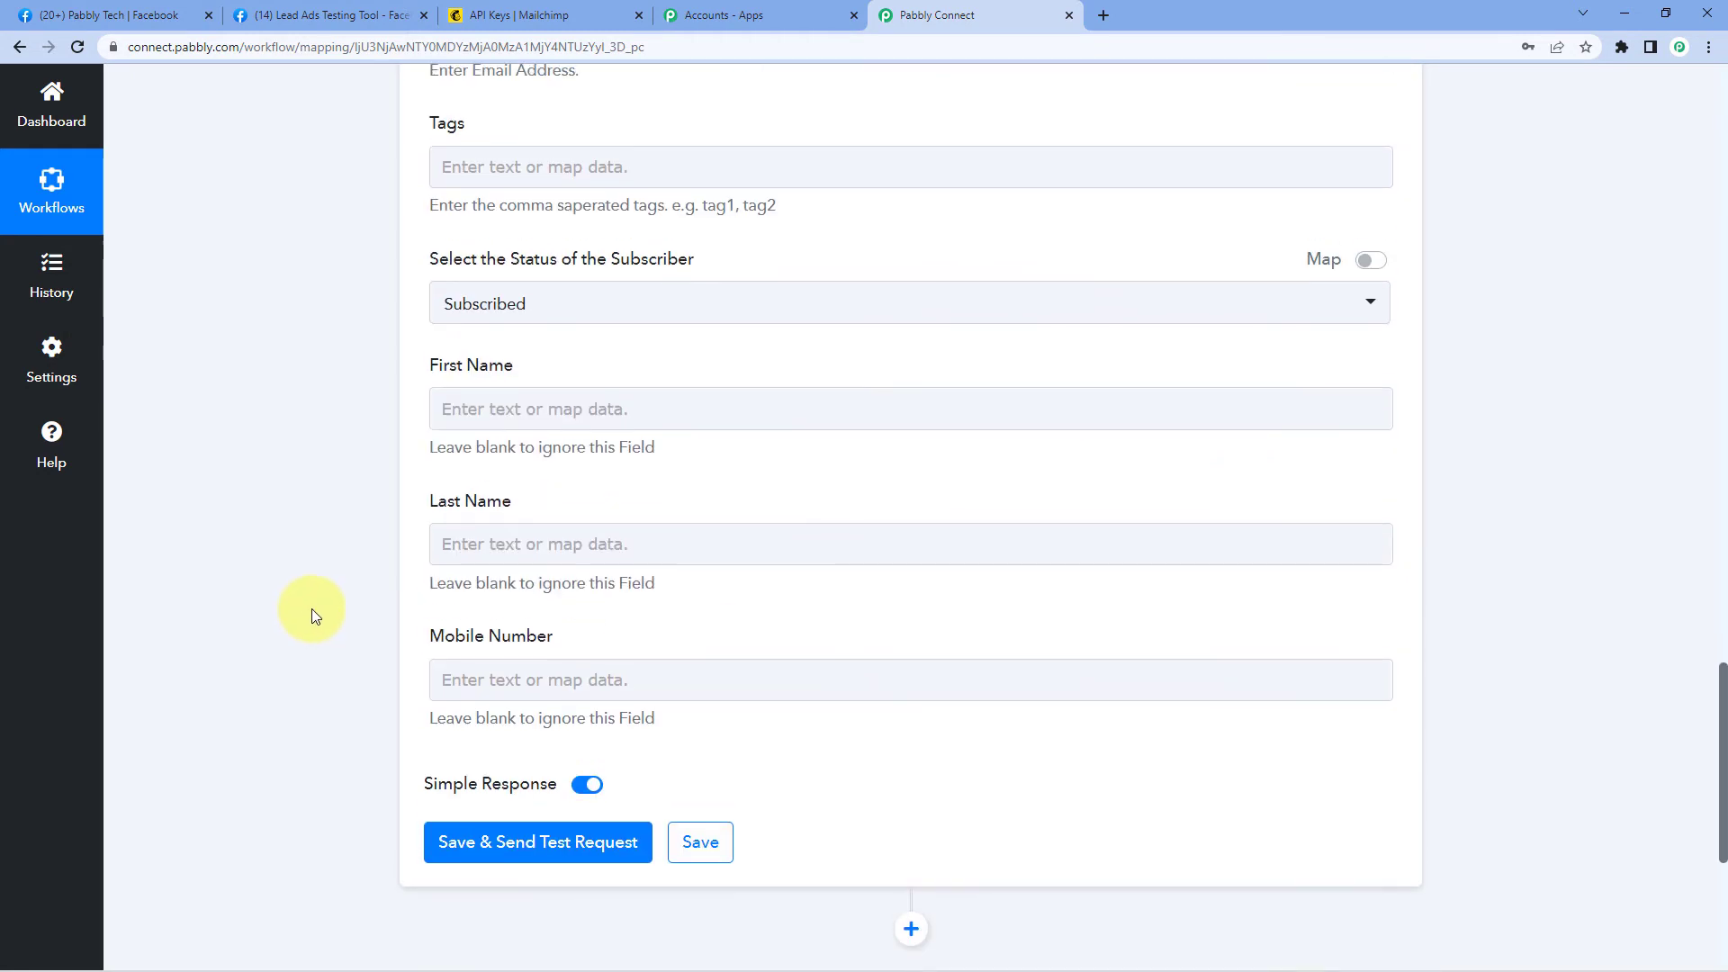
# Map Res4 First Name and Res4 Last Name into First Name and Last Name
pyautogui.click(449, 408)
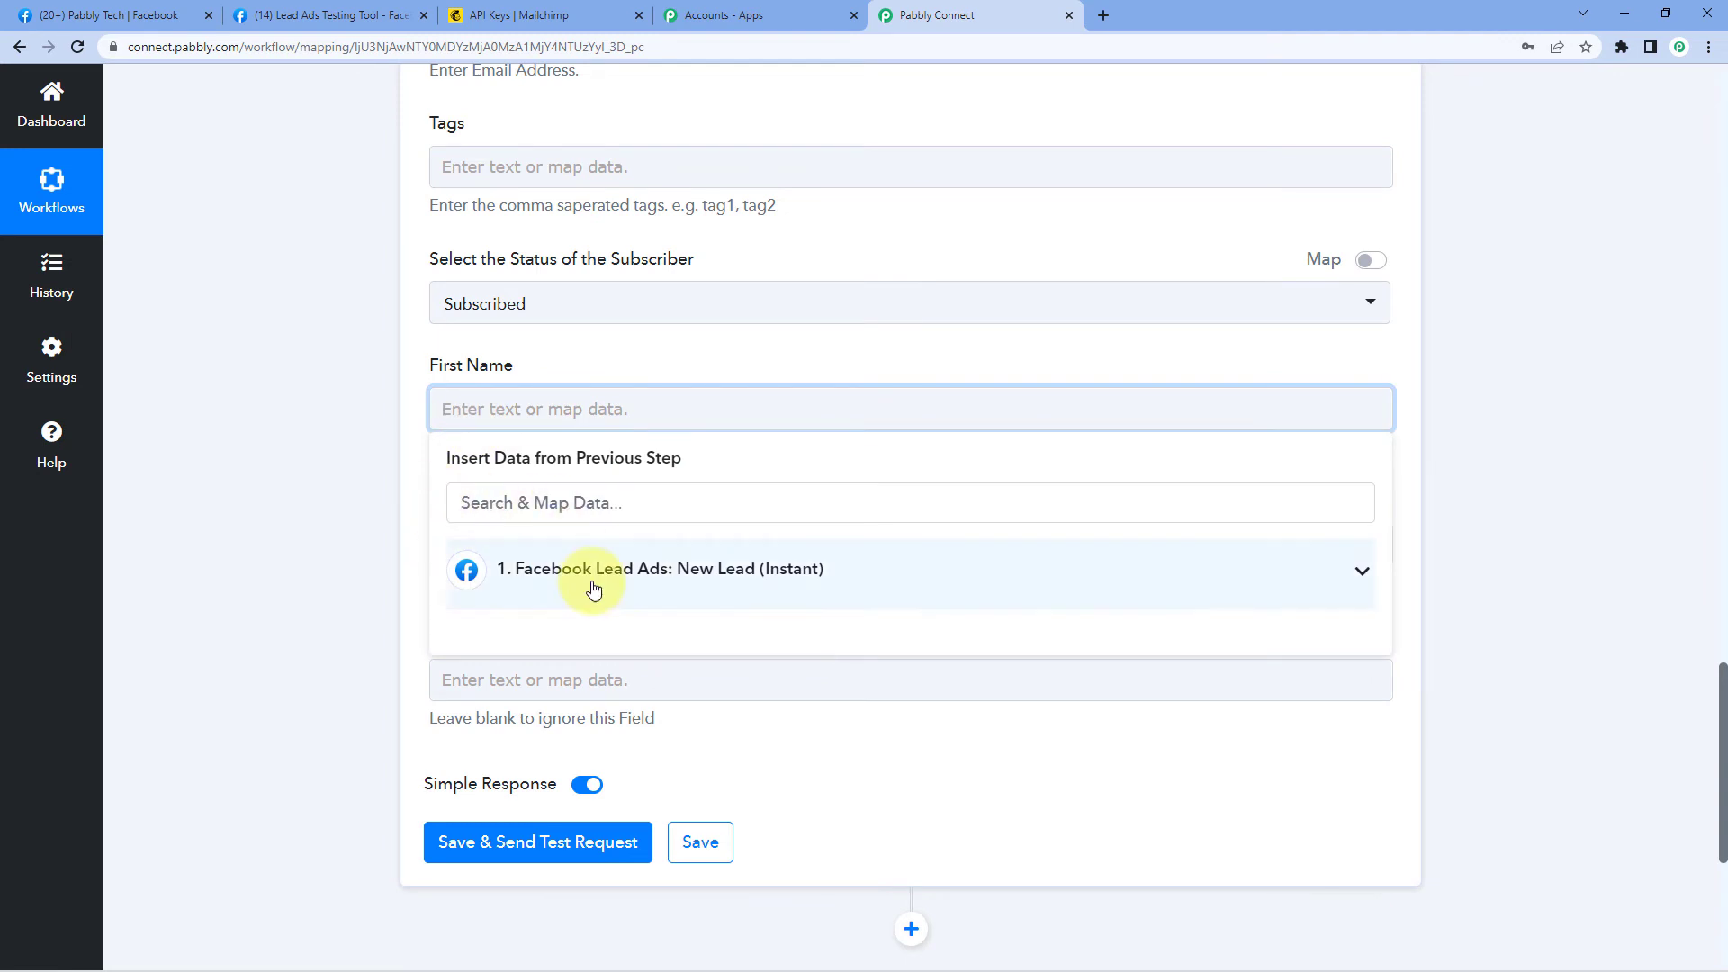
pyautogui.click(618, 576)
pyautogui.scroll(-8, 576, 685)
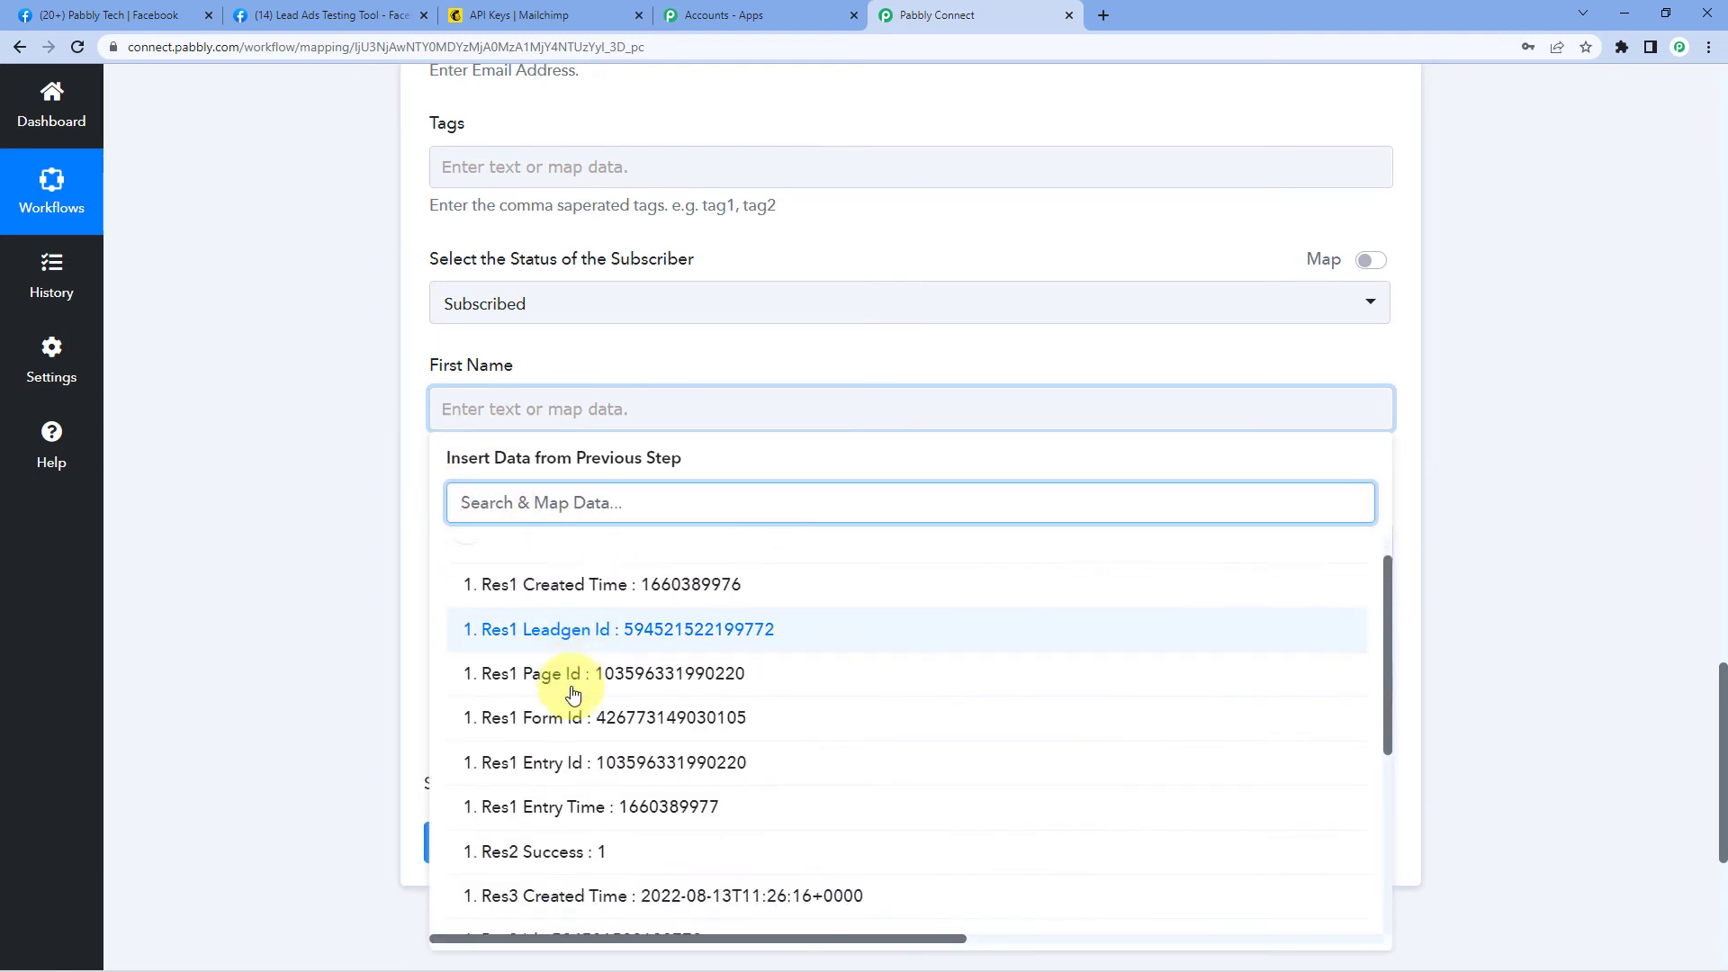
pyautogui.click(569, 769)
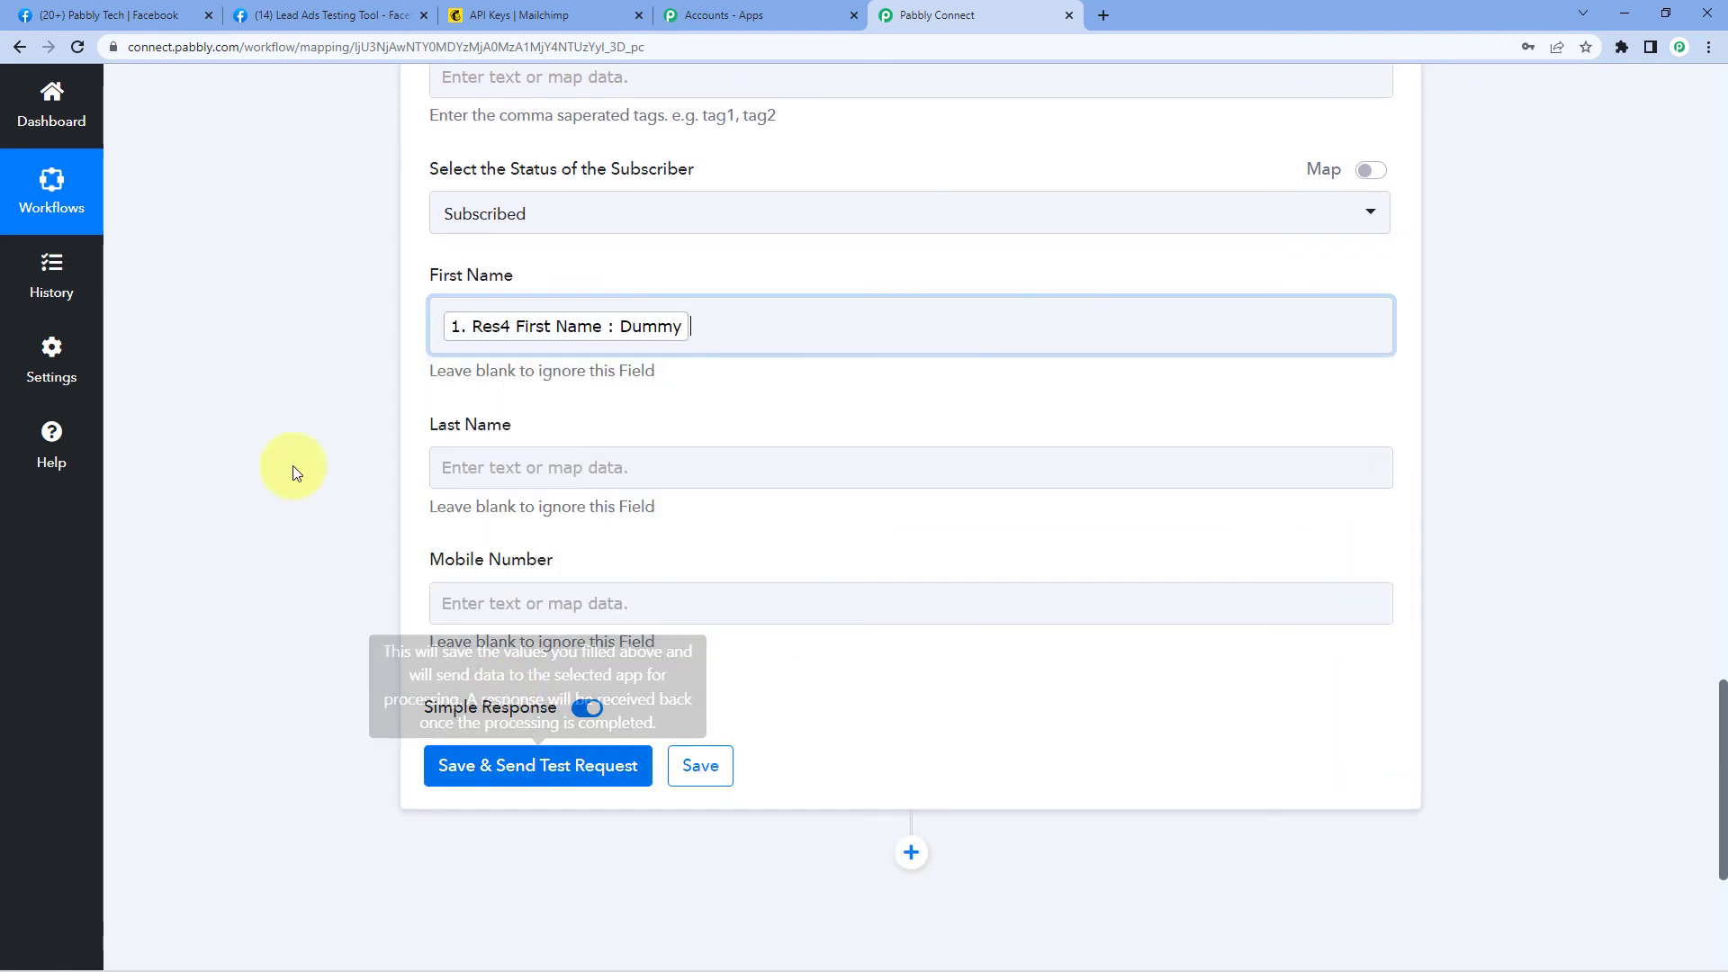
pyautogui.scroll(-1, 283, 382)
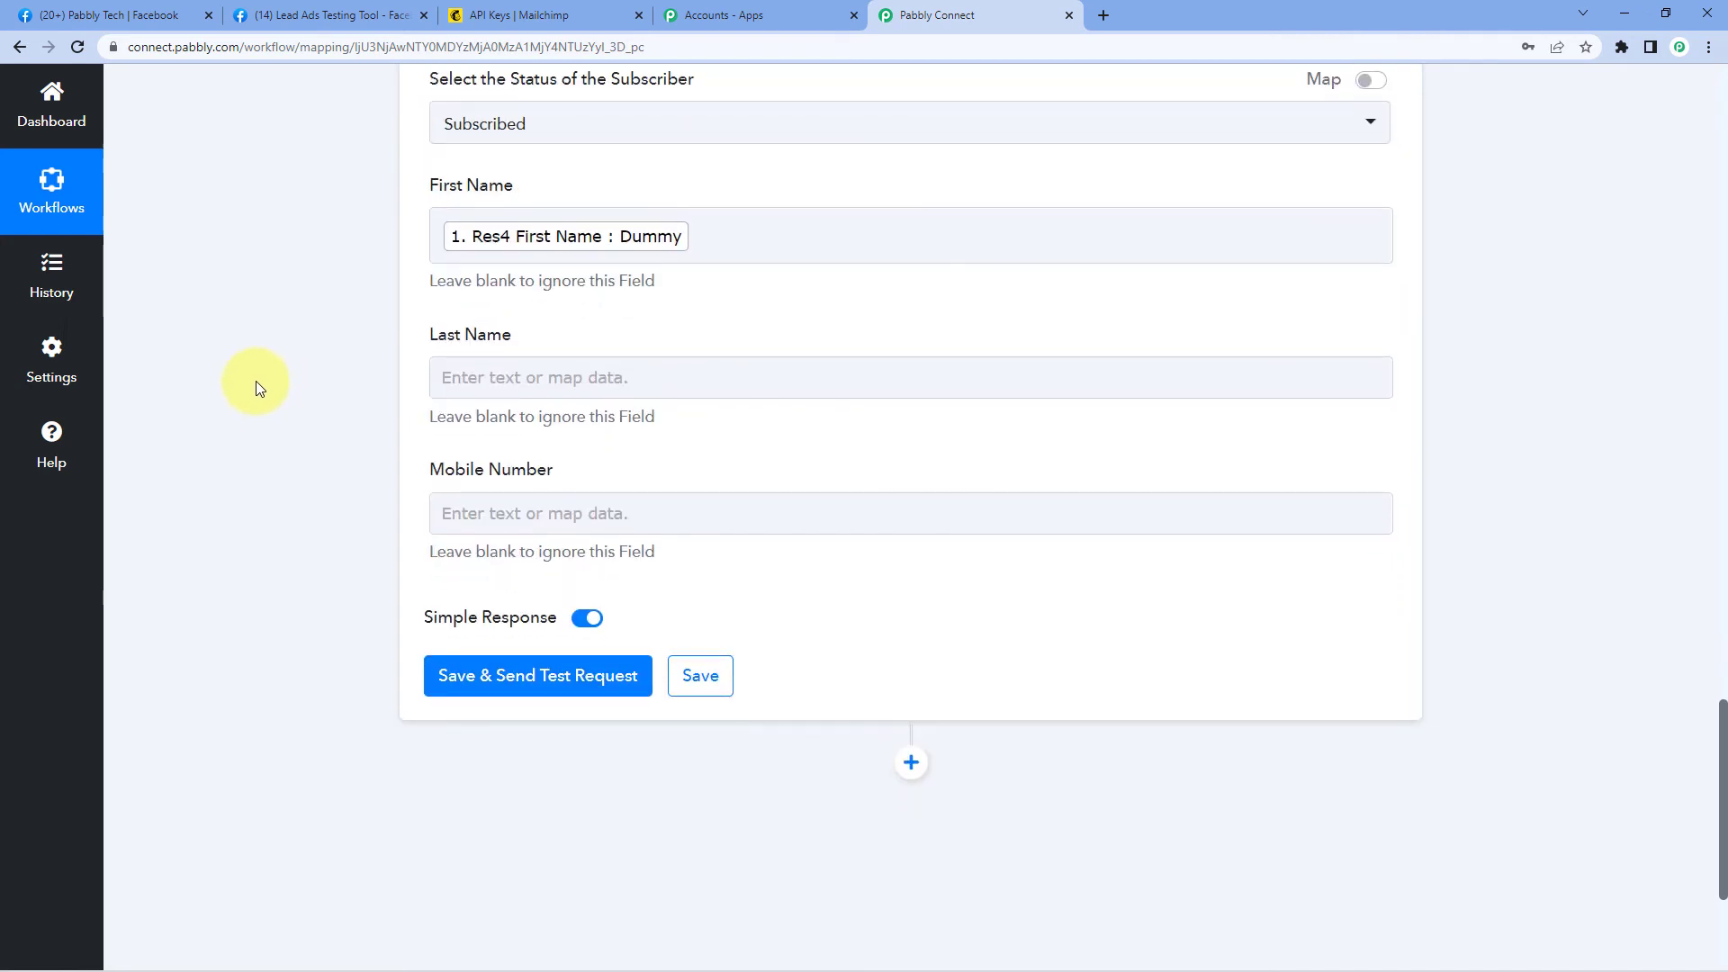
pyautogui.click(498, 373)
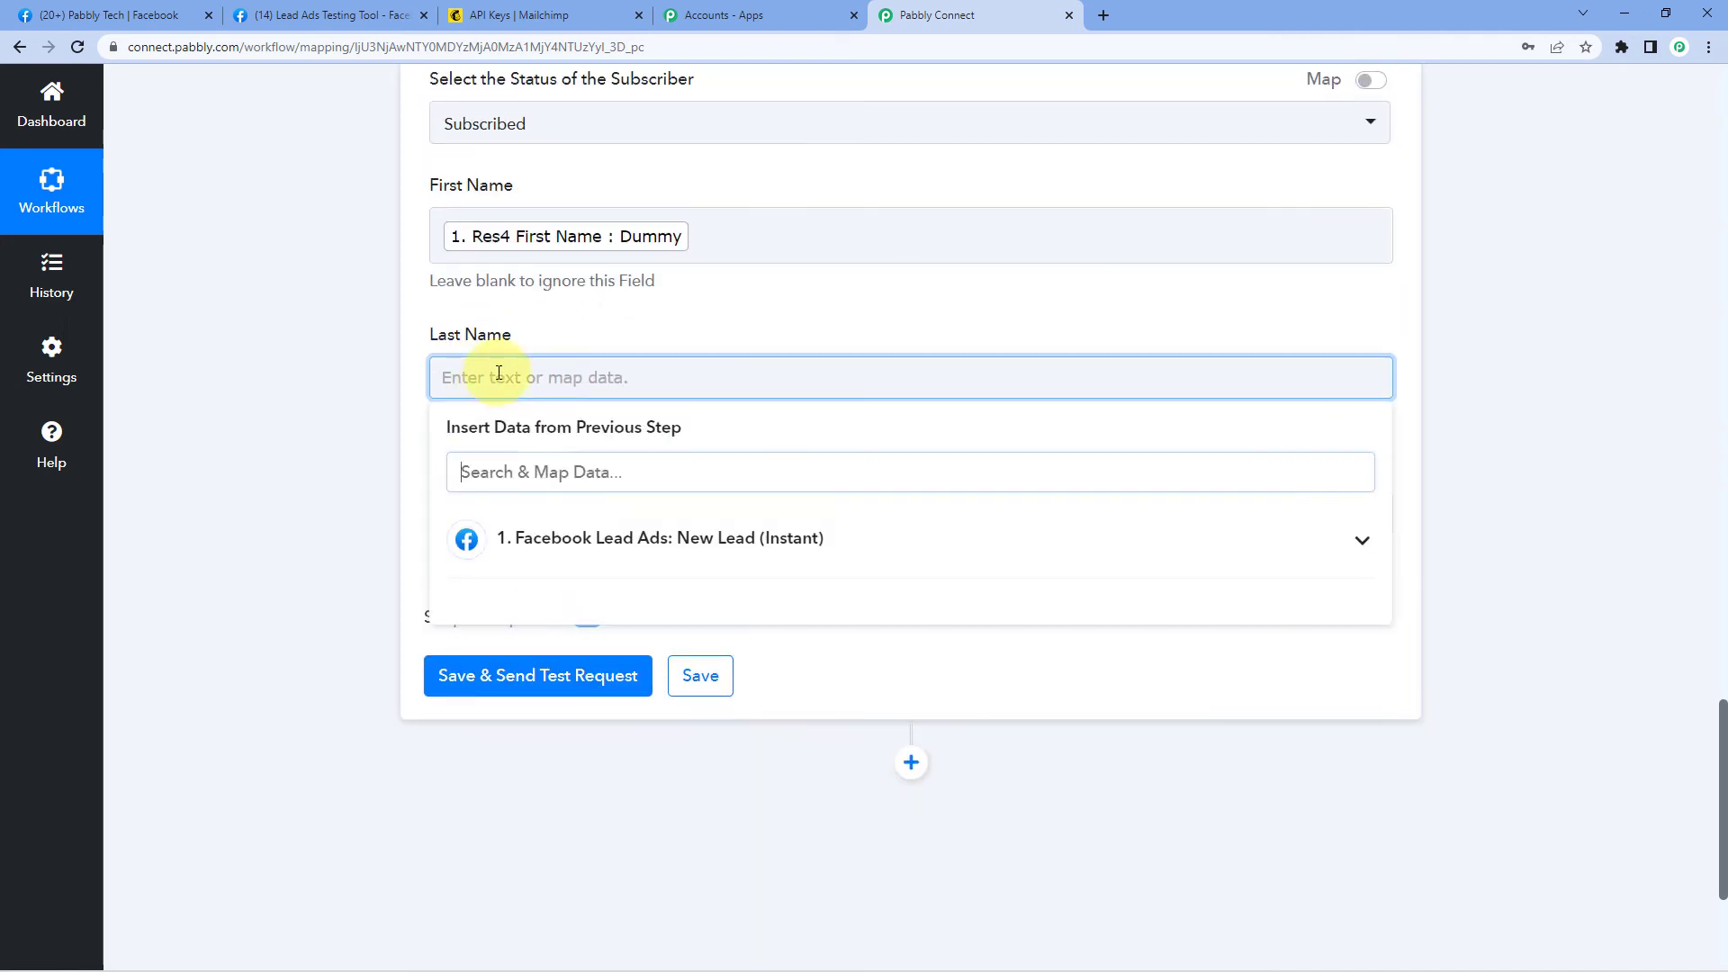
pyautogui.click(570, 538)
pyautogui.scroll(-3, 585, 662)
pyautogui.scroll(-1, 574, 682)
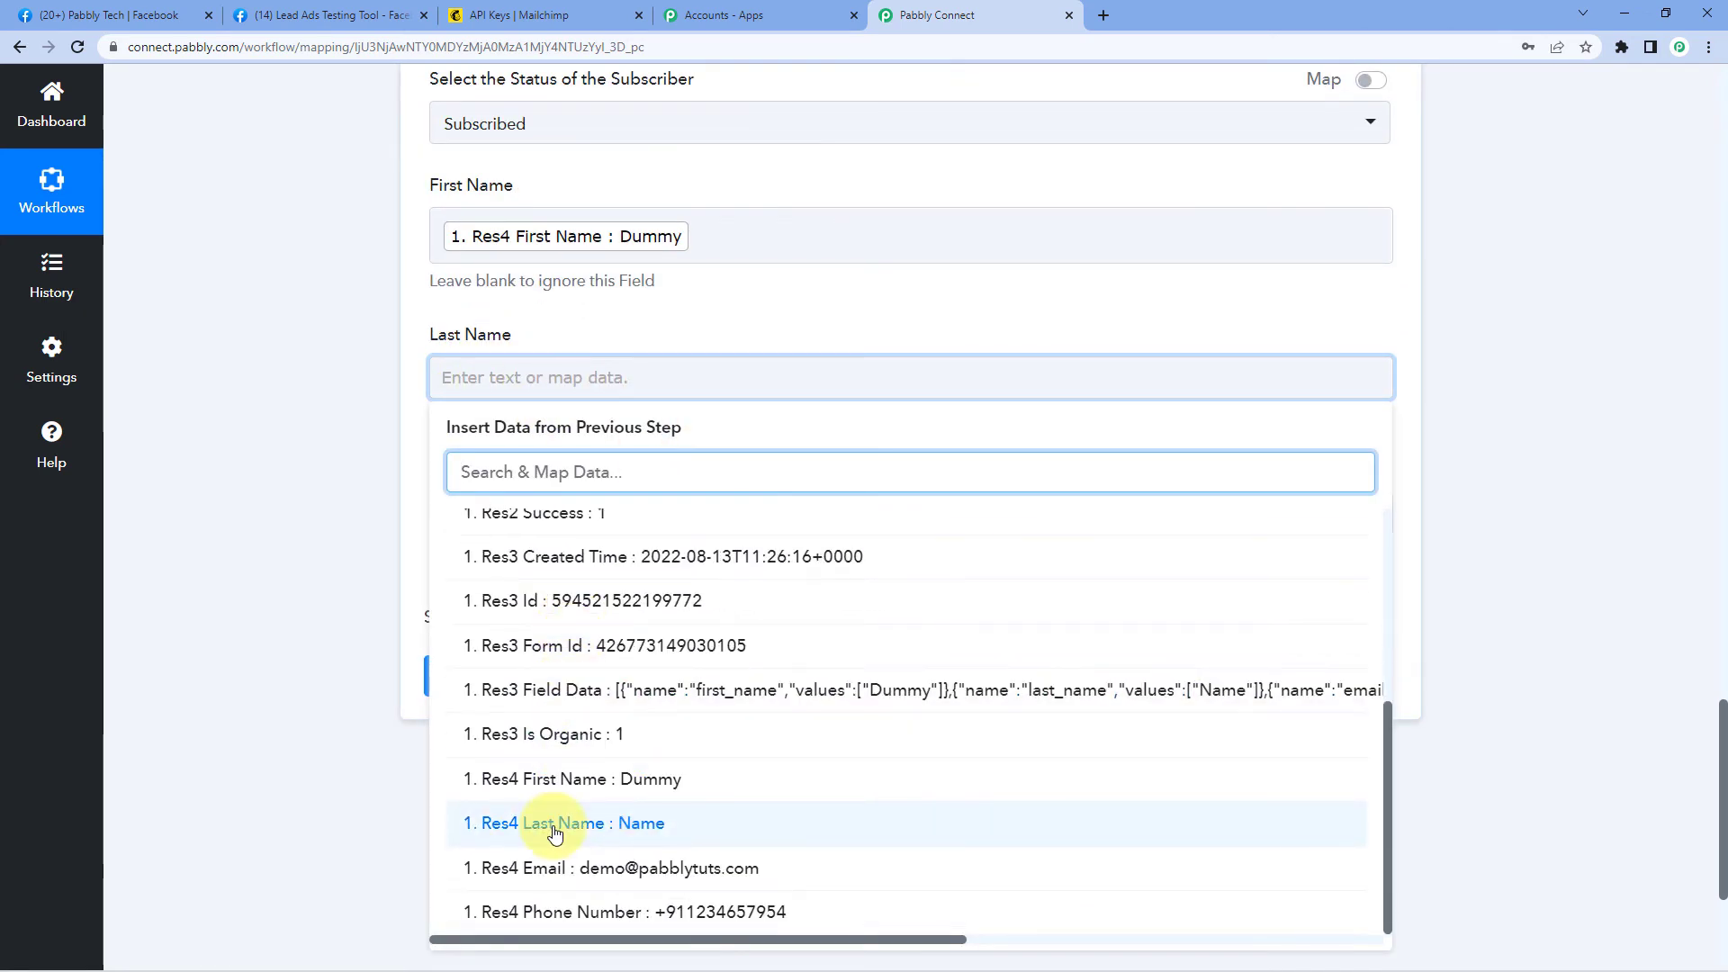
pyautogui.click(552, 820)
# Map the lead's Res4 Phone Number into Mobile Number and send a test request
pyautogui.click(490, 526)
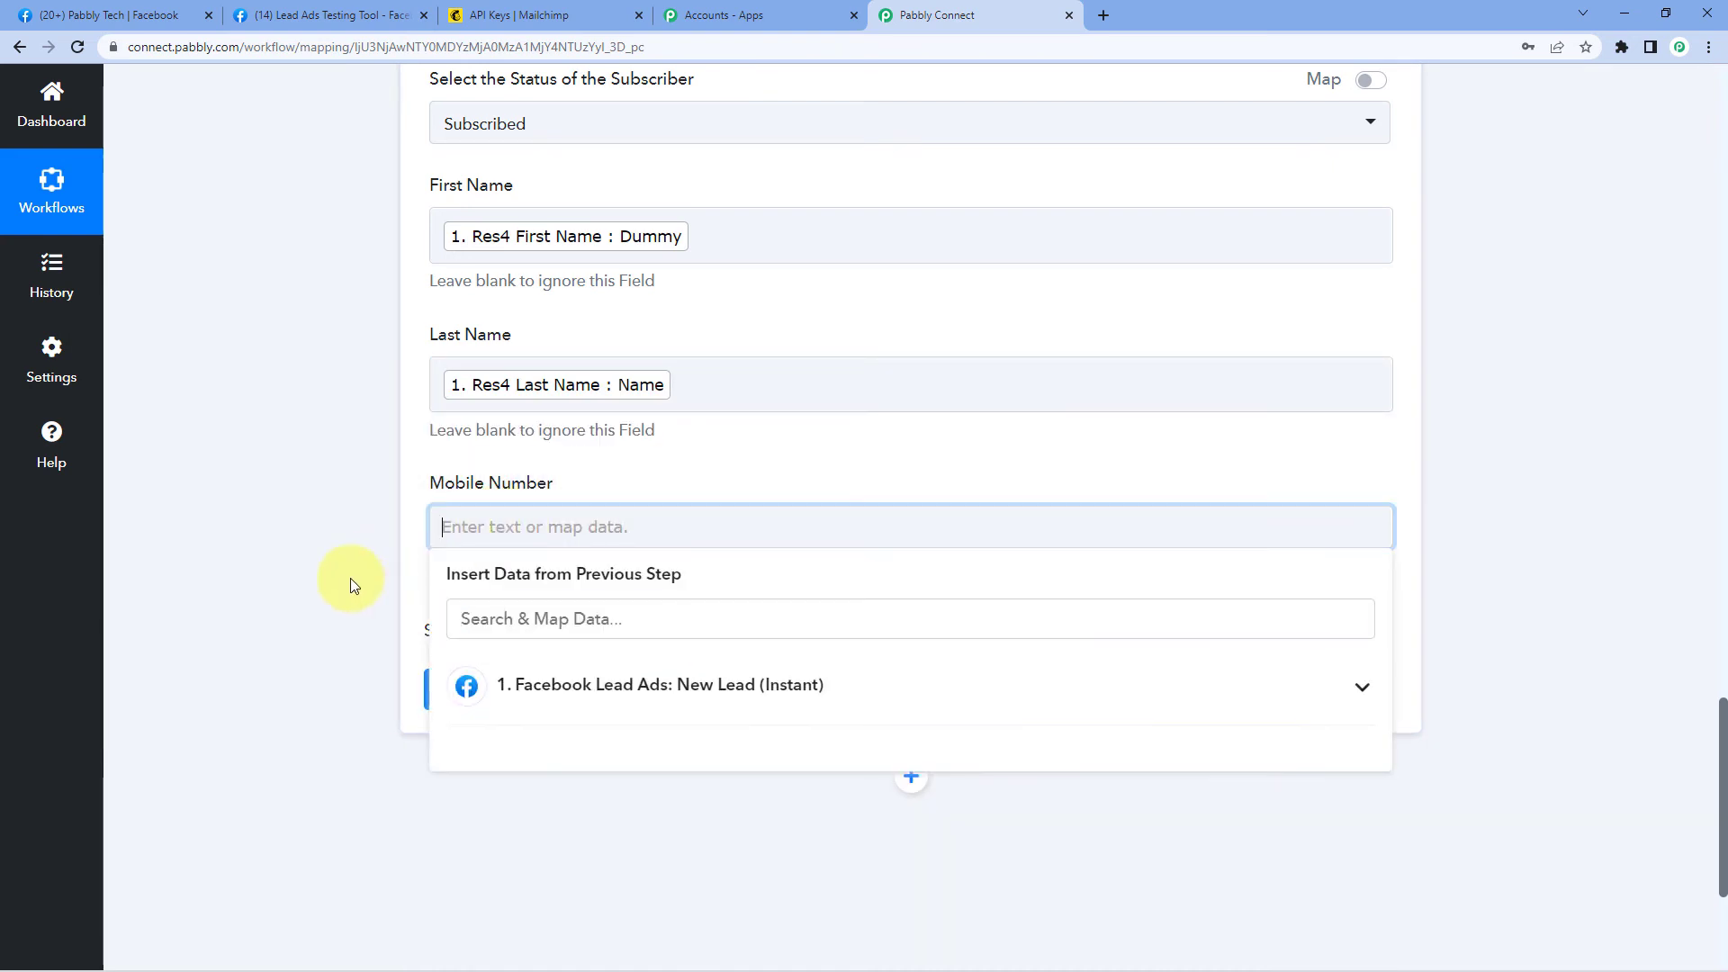
pyautogui.scroll(-2, 348, 579)
pyautogui.click(609, 507)
pyautogui.scroll(-5, 525, 693)
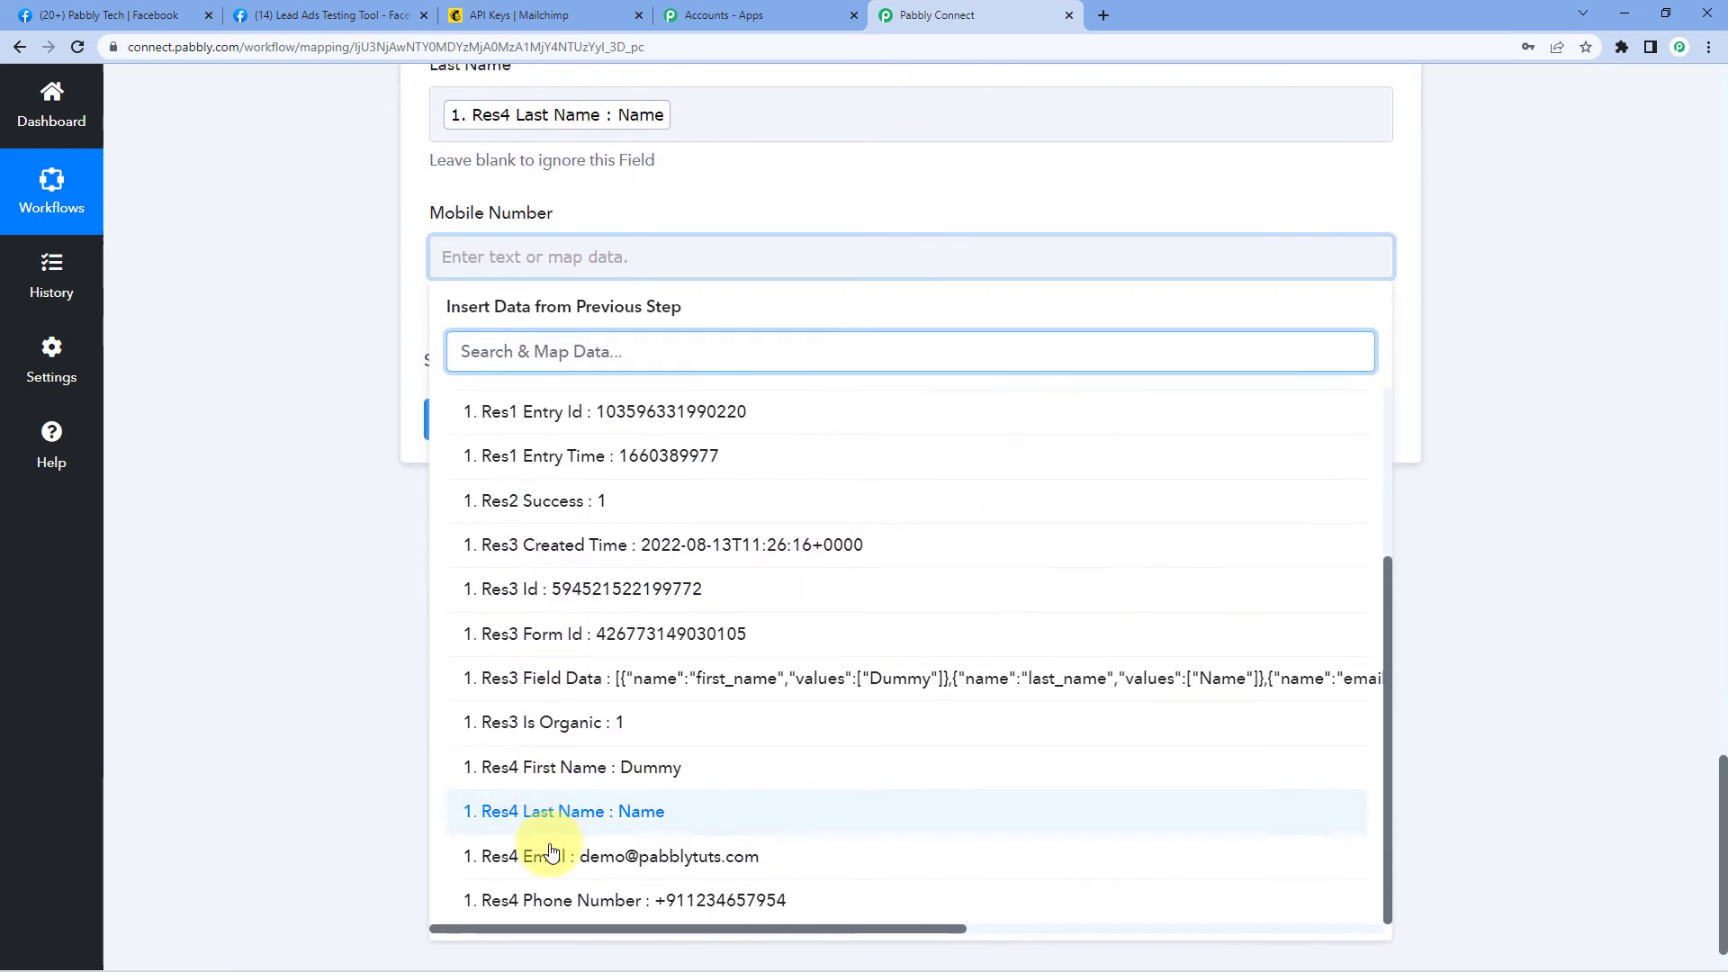
pyautogui.click(560, 912)
pyautogui.click(345, 510)
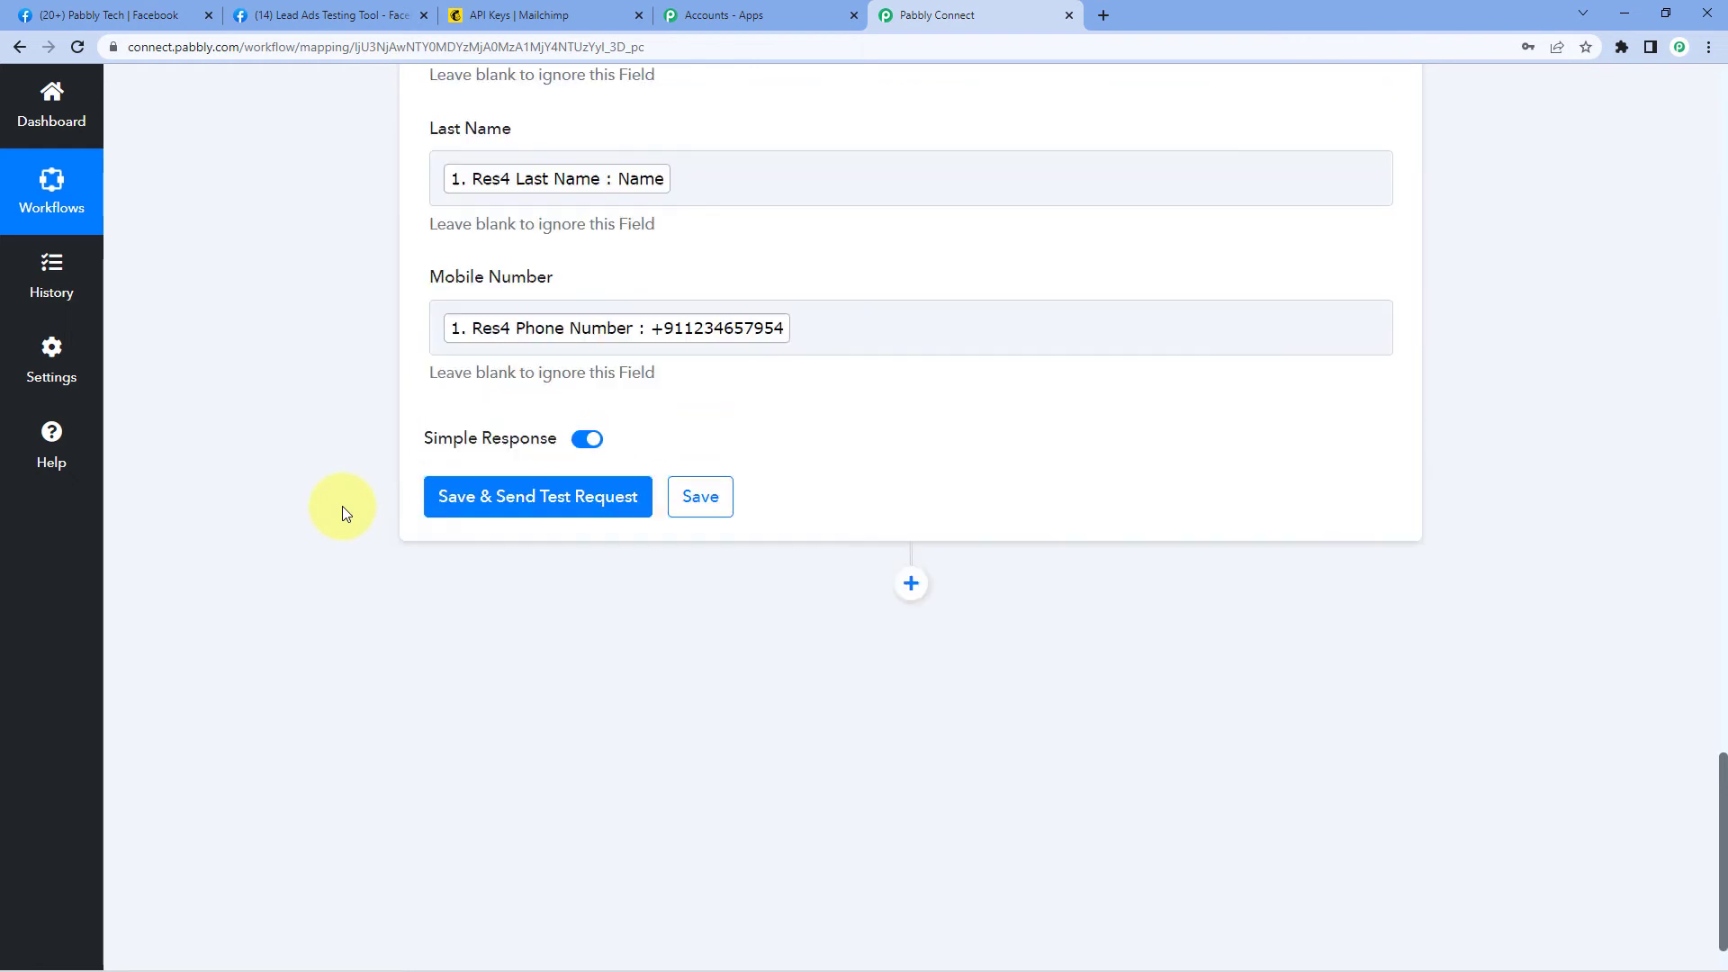
pyautogui.scroll(3, 352, 486)
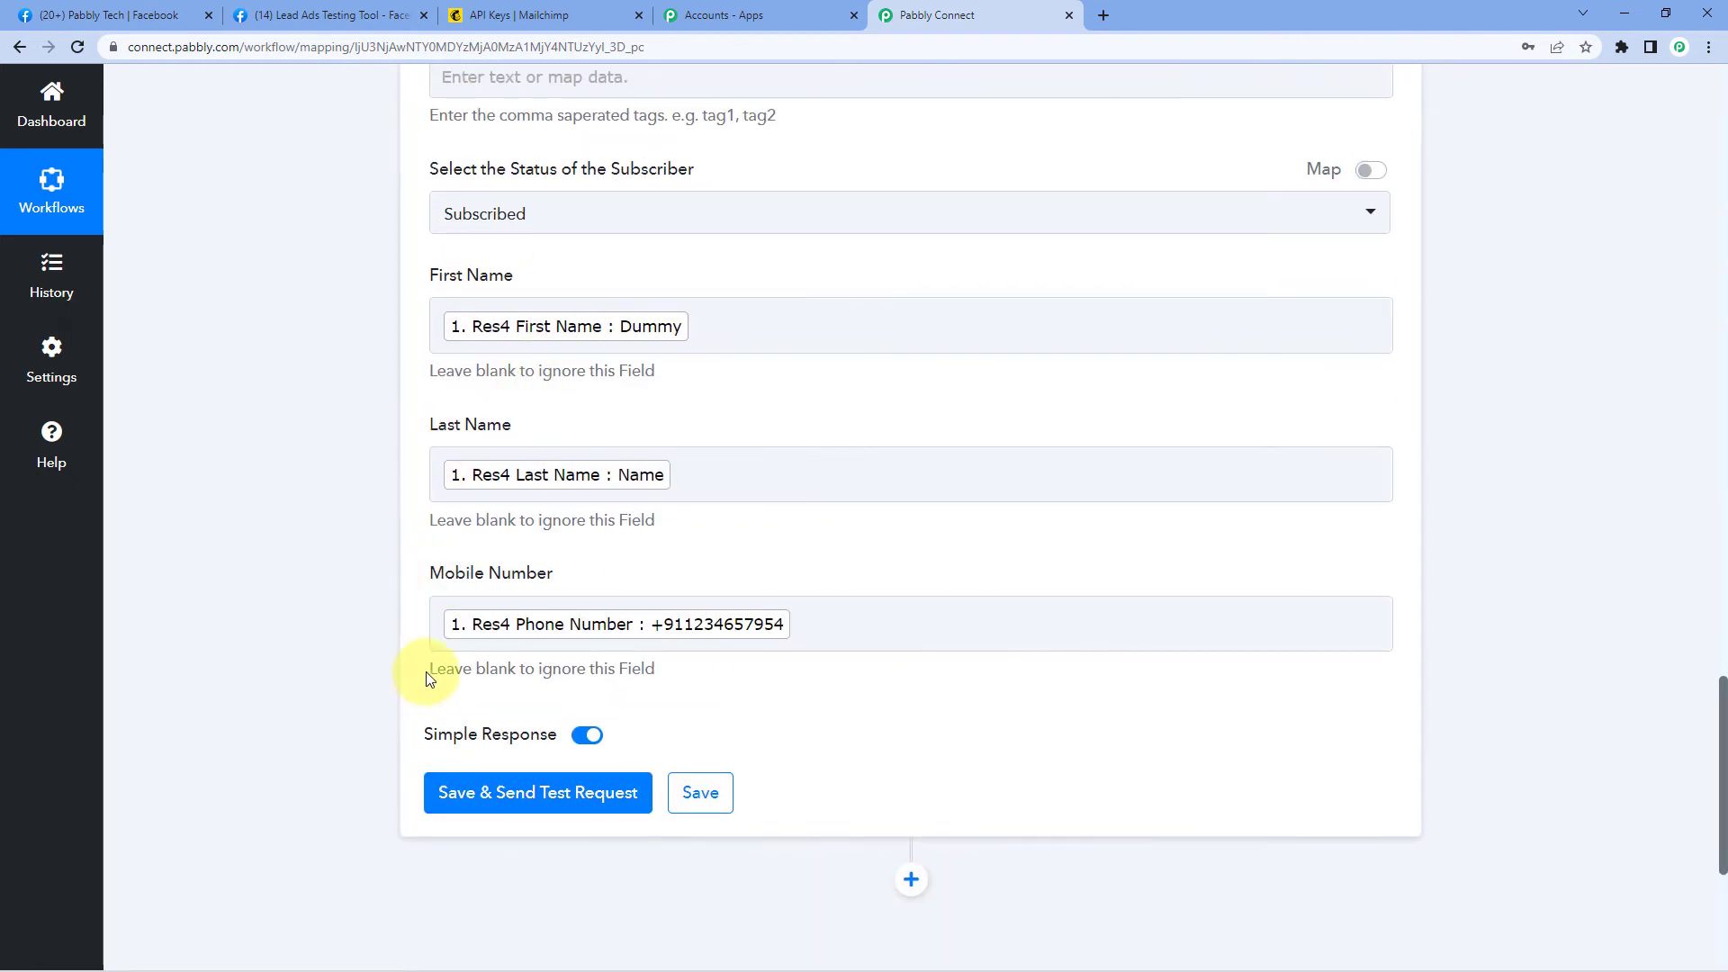
pyautogui.click(540, 792)
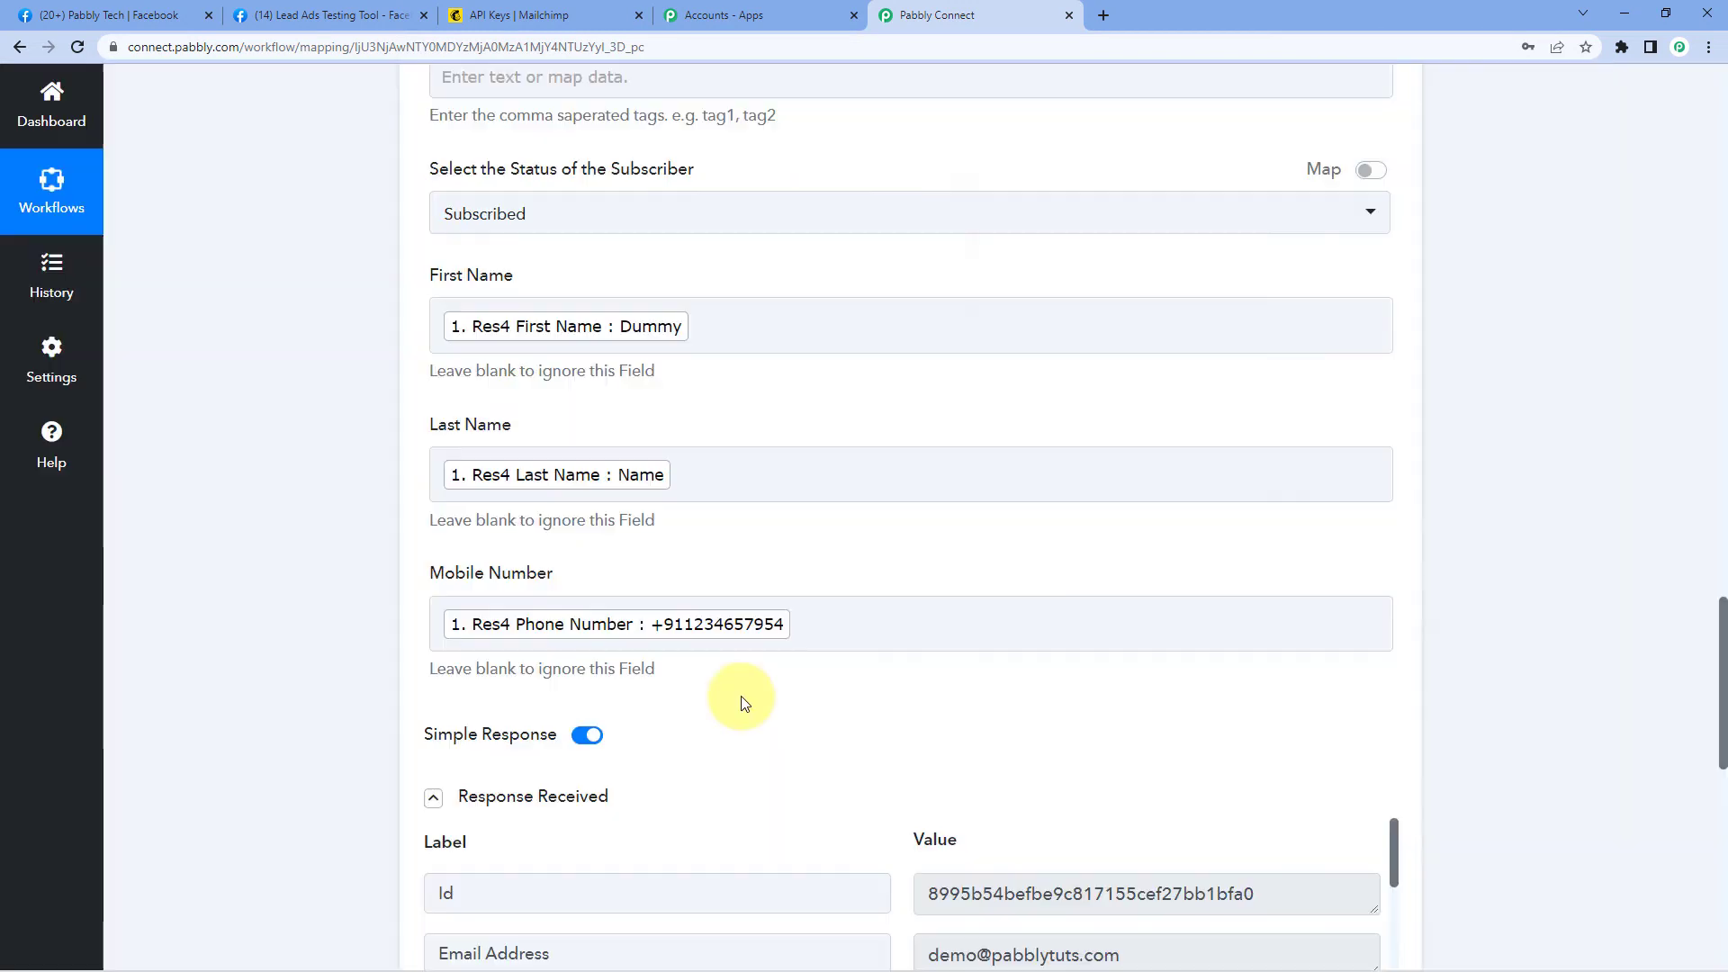
# Review the test response showing a subscribed contact named Dummy Name
pyautogui.scroll(-2, 670, 661)
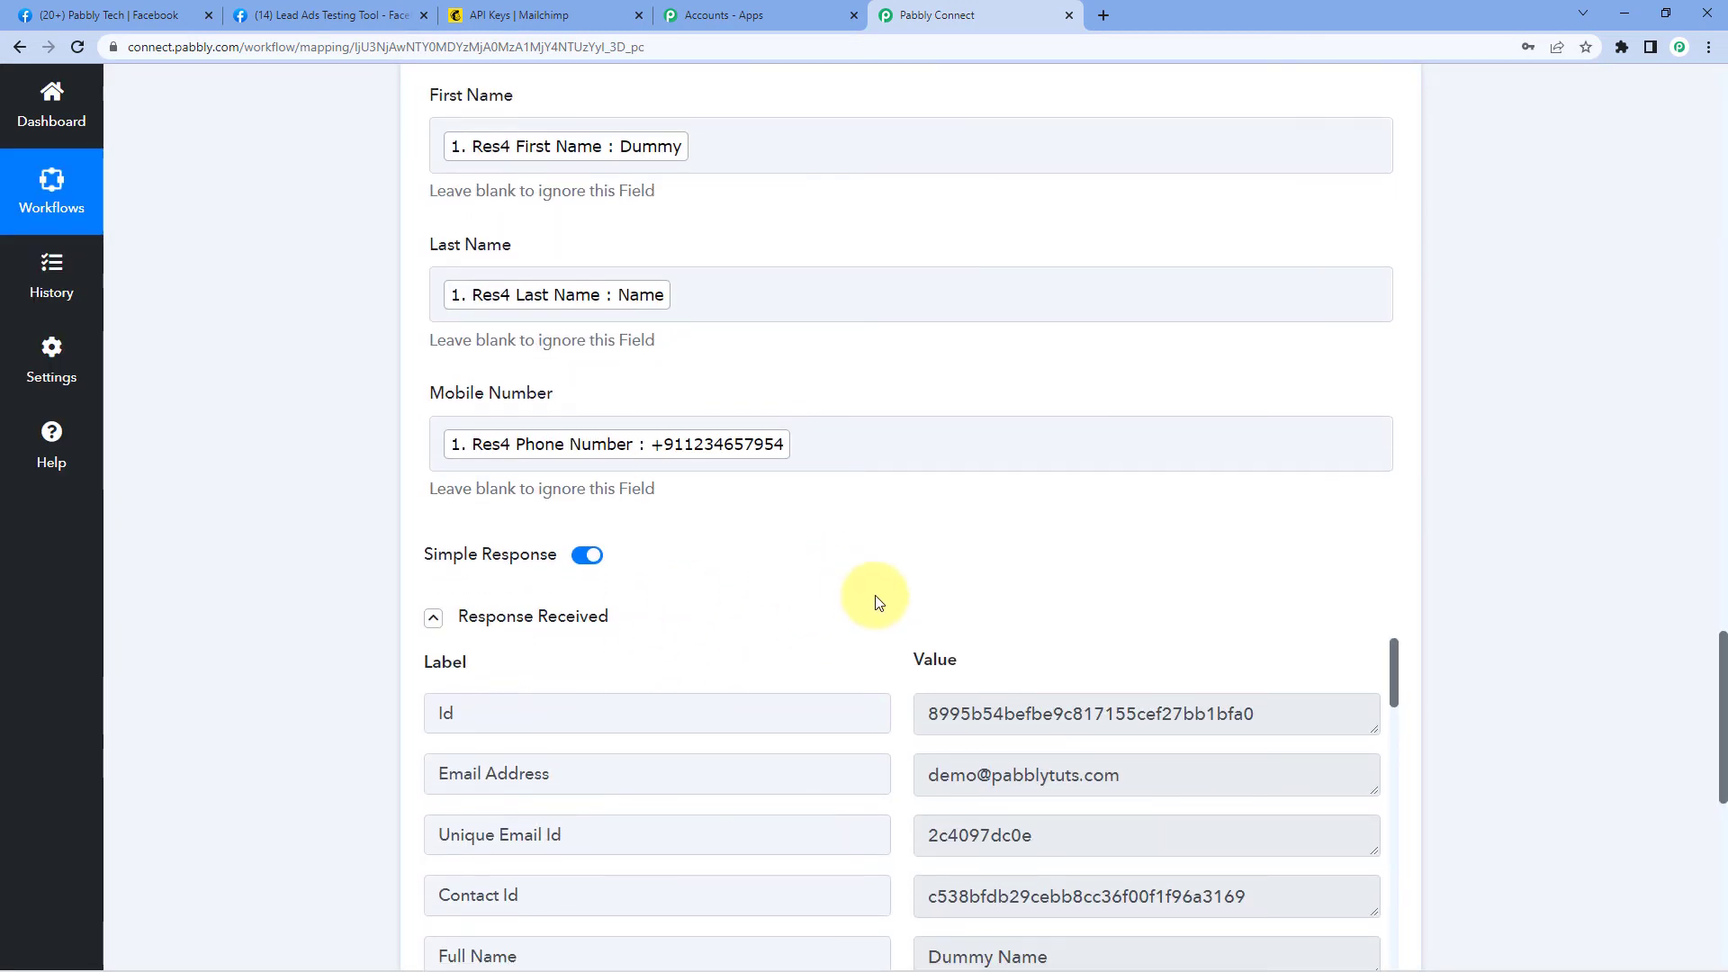
pyautogui.scroll(-2, 879, 598)
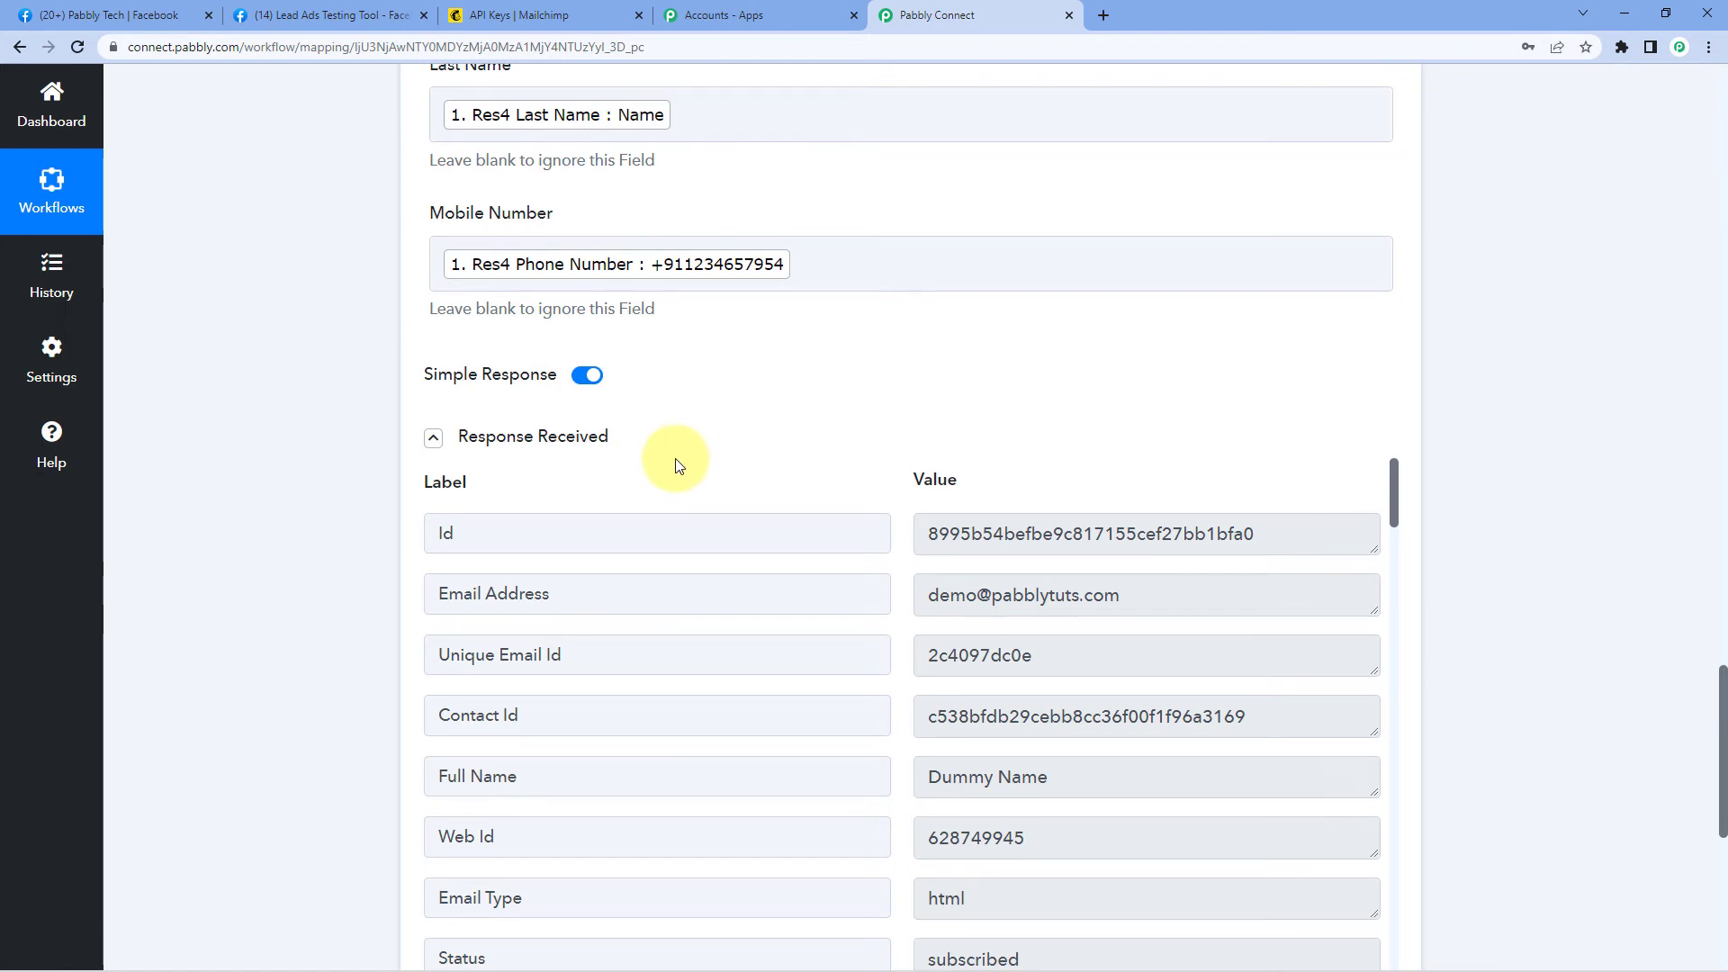
pyautogui.scroll(-1, 677, 465)
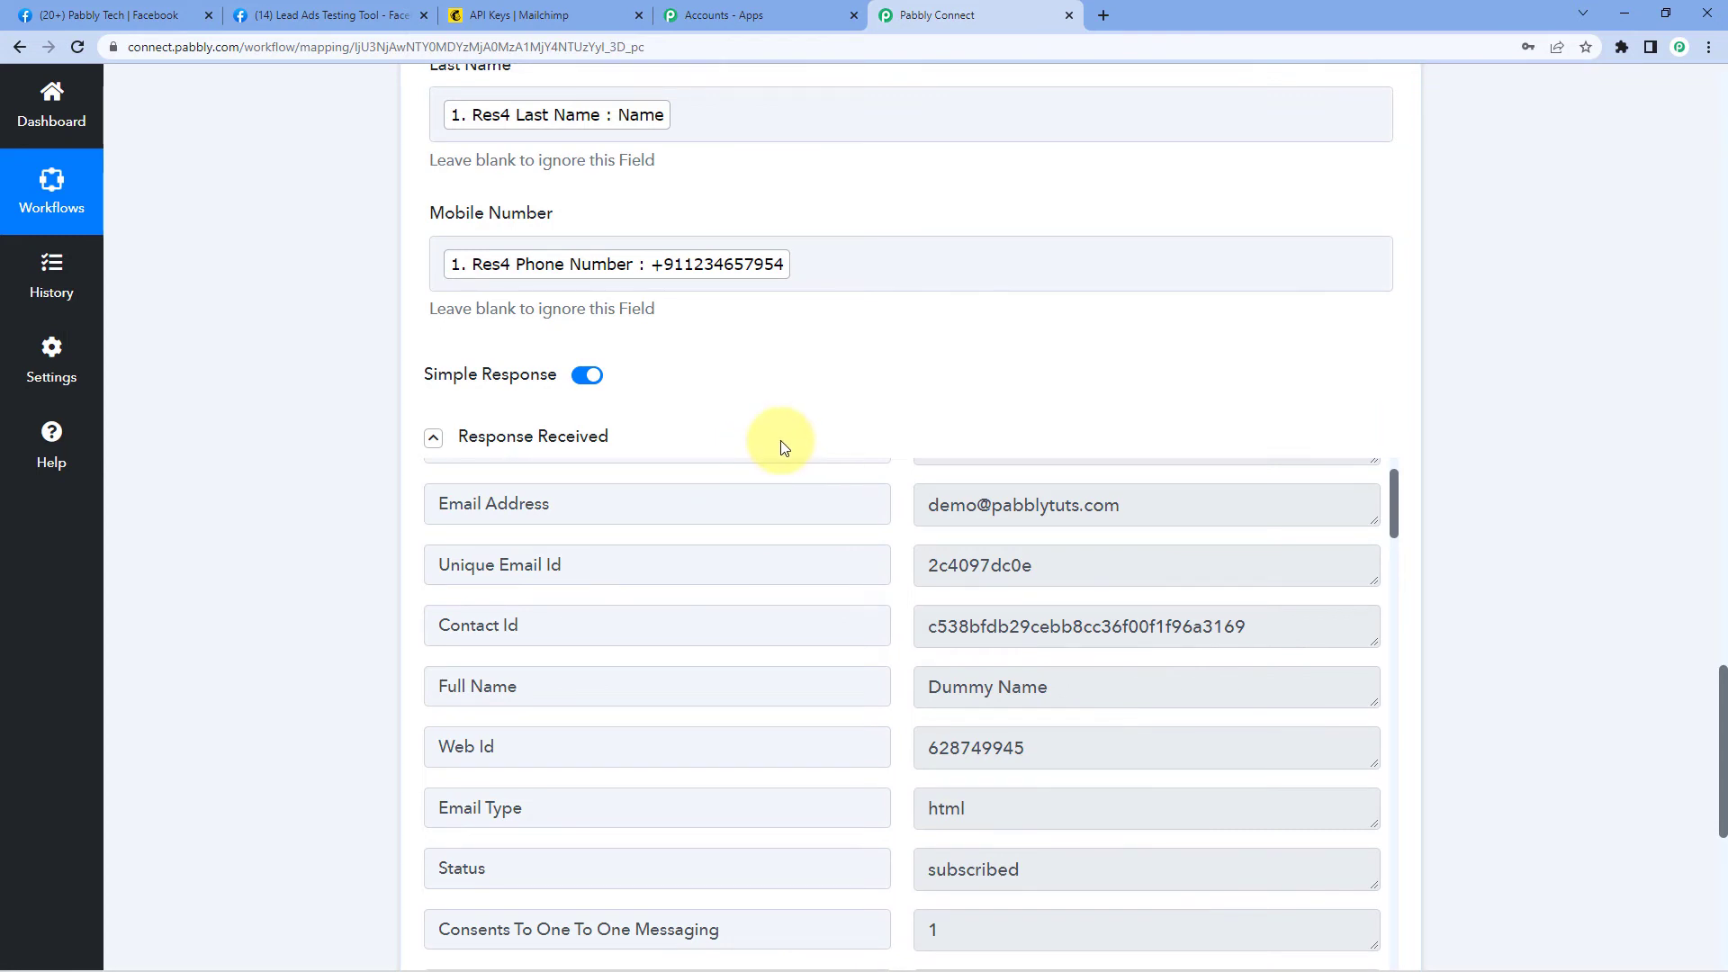
pyautogui.scroll(-2, 780, 440)
pyautogui.scroll(8, 730, 372)
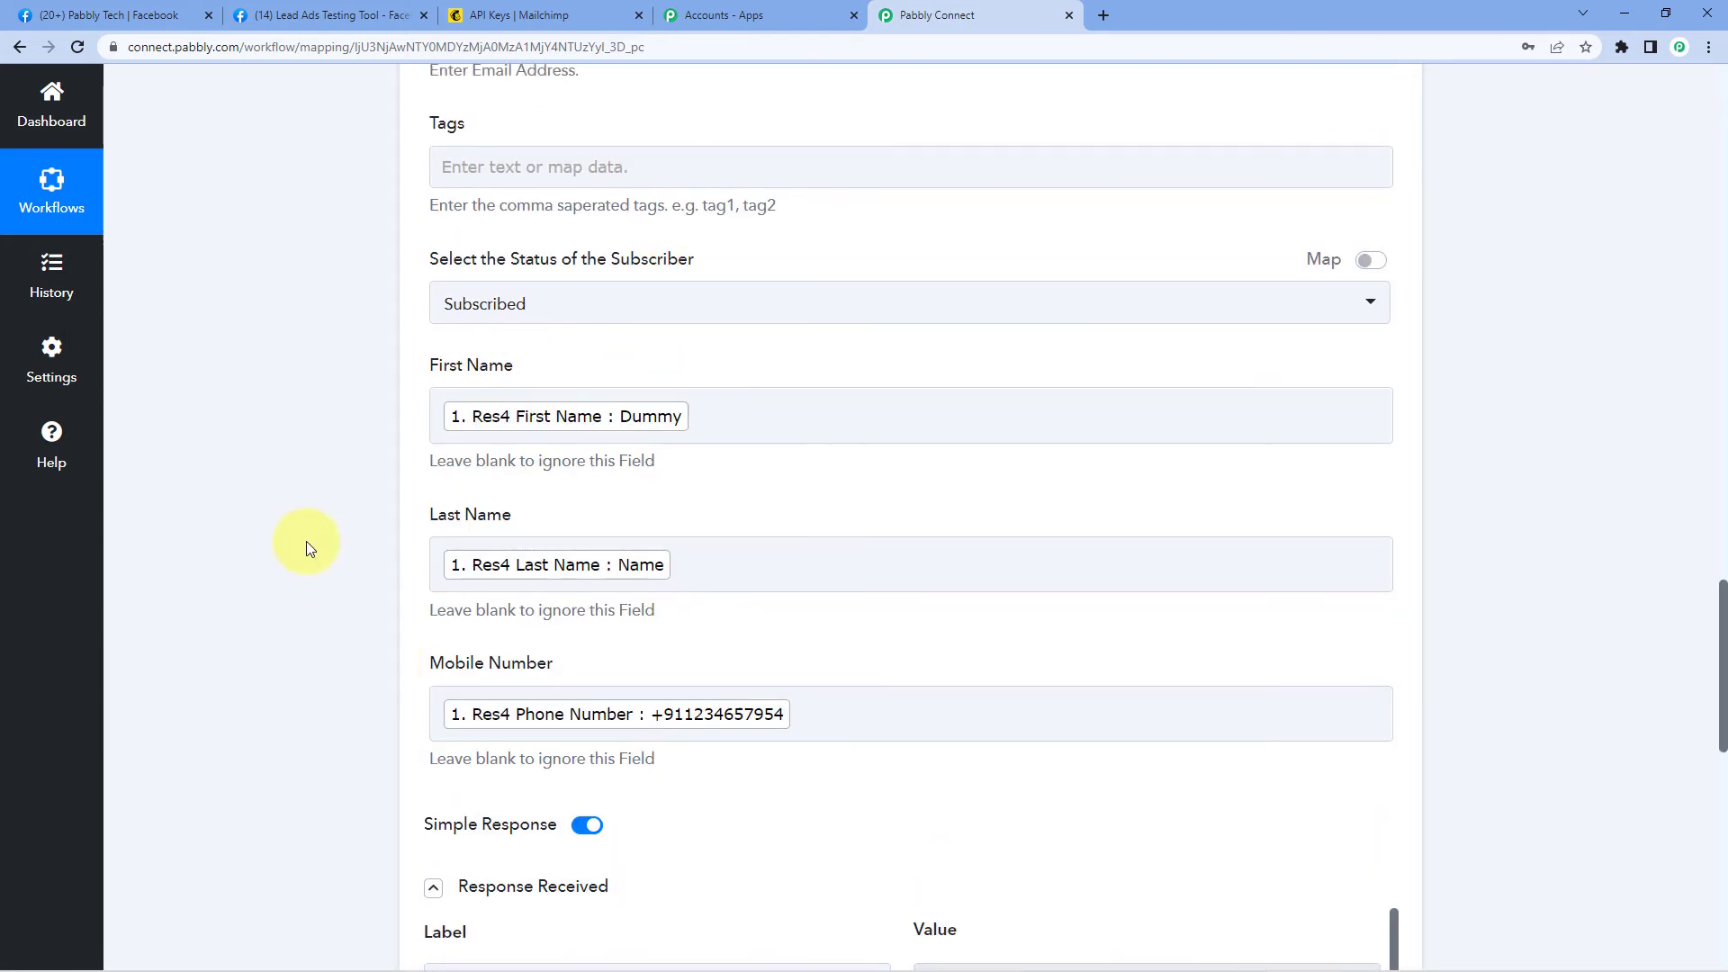
pyautogui.scroll(-6, 361, 544)
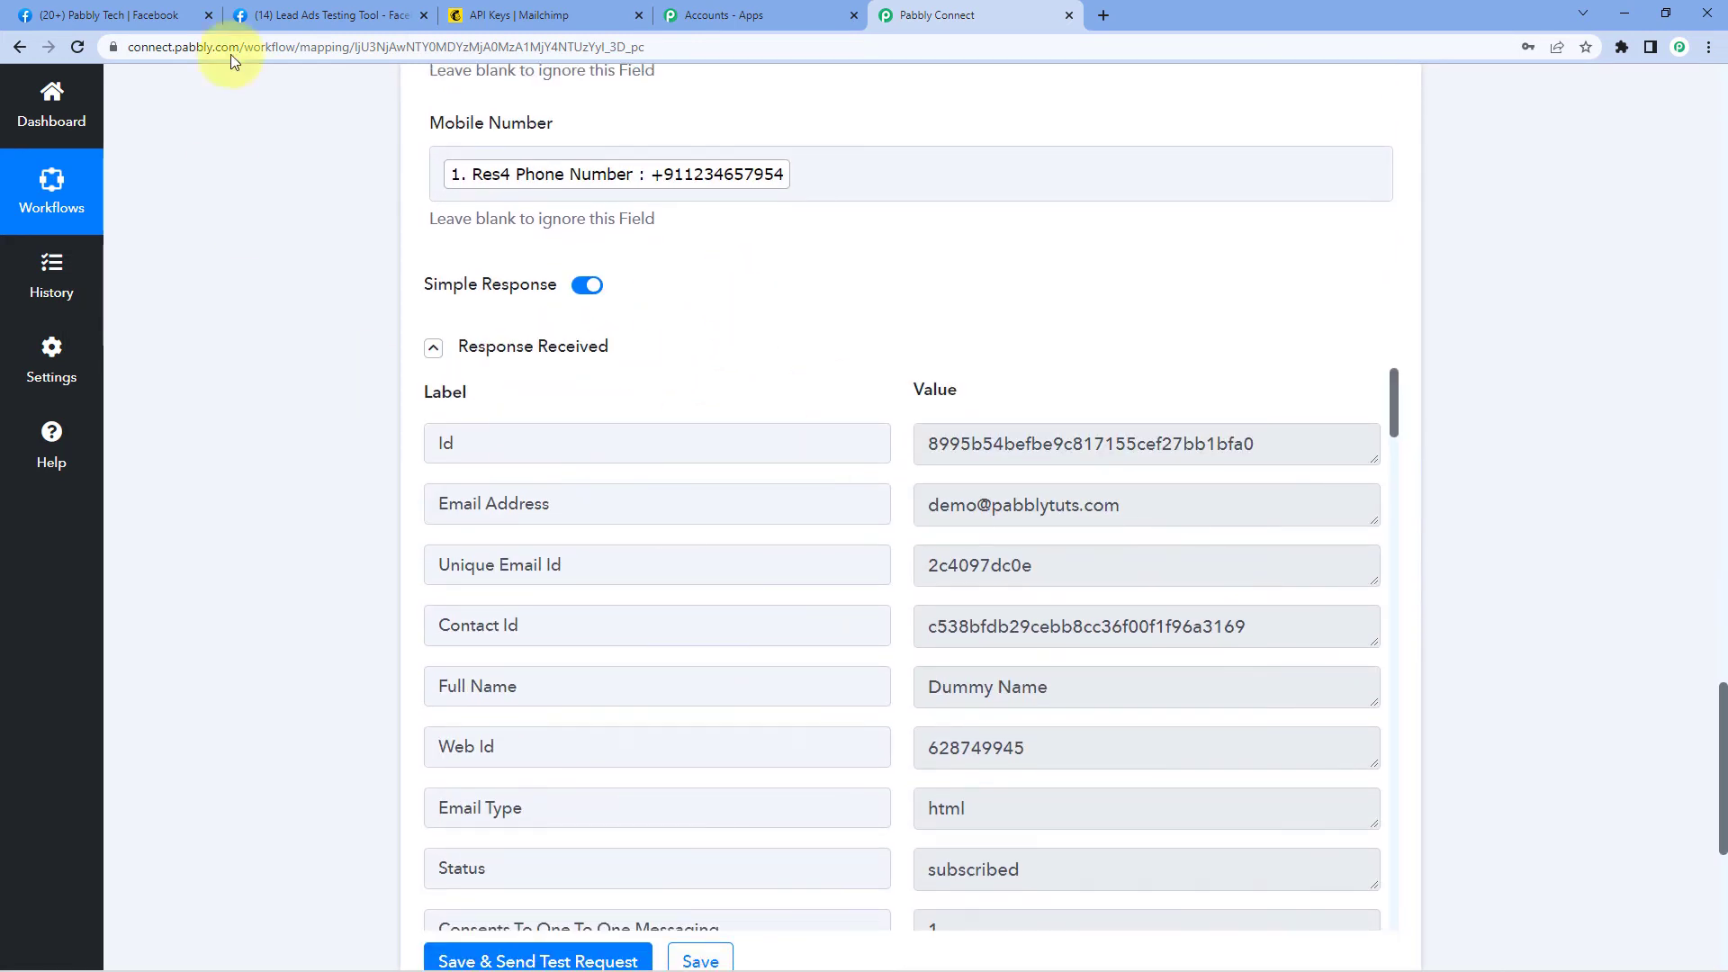
pyautogui.click(518, 15)
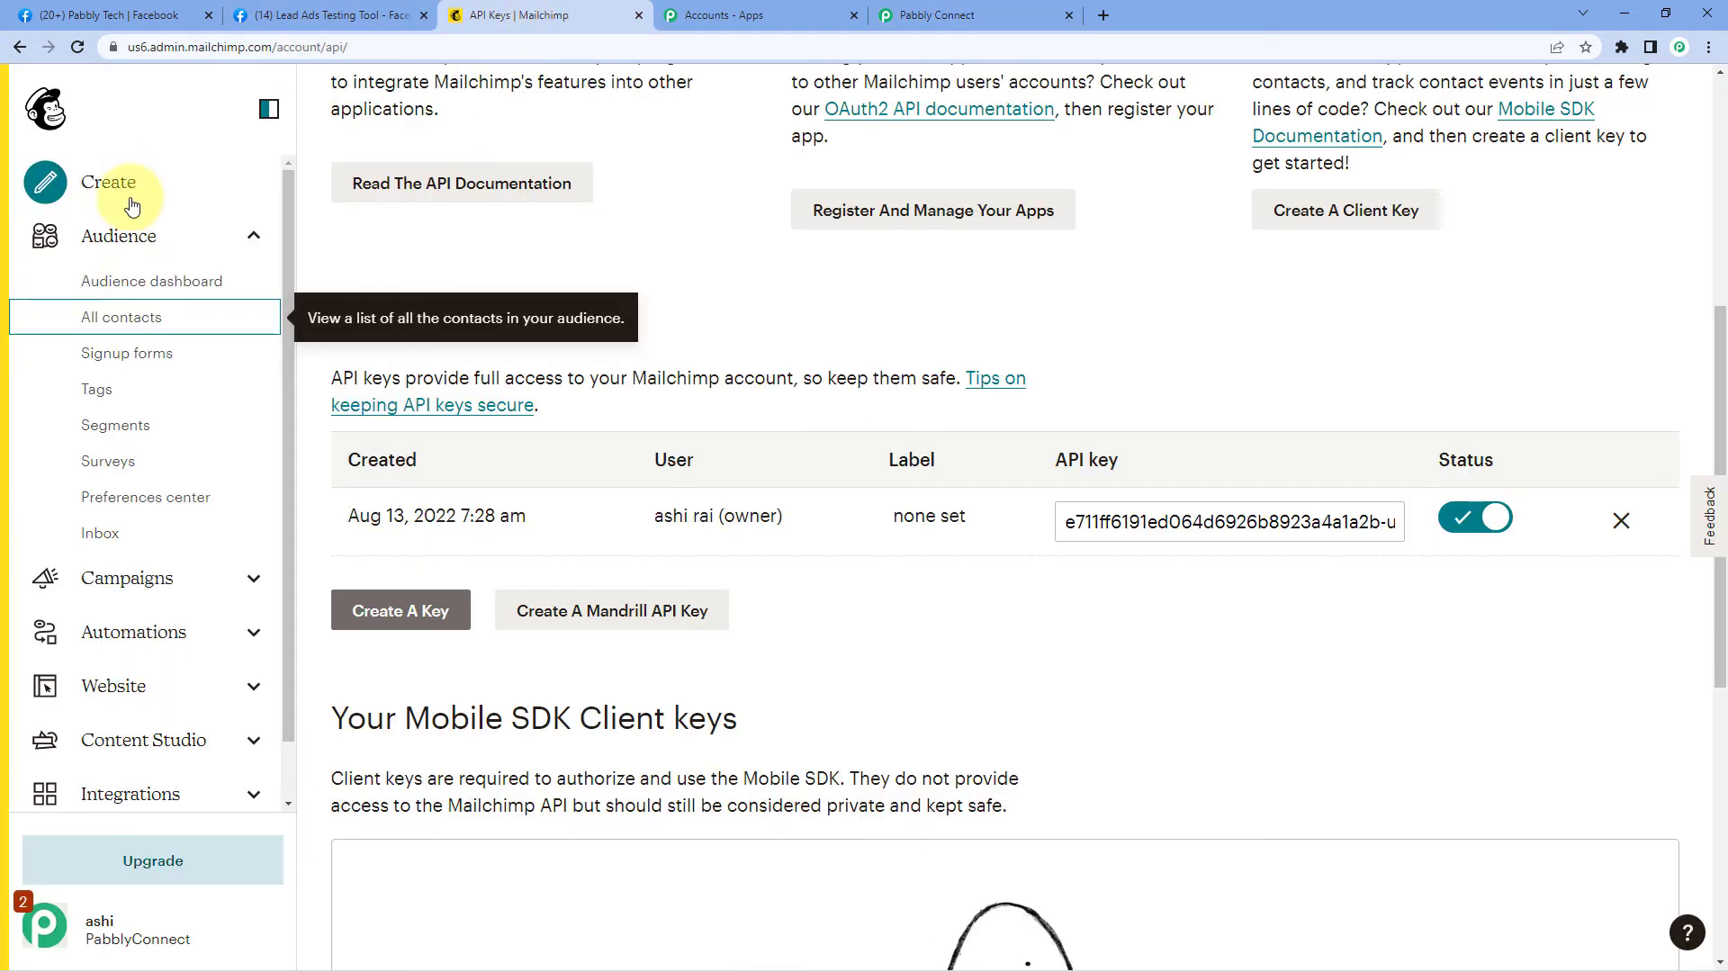
# Open the audience's All contacts list to confirm Dummy Name was added via API
pyautogui.click(131, 322)
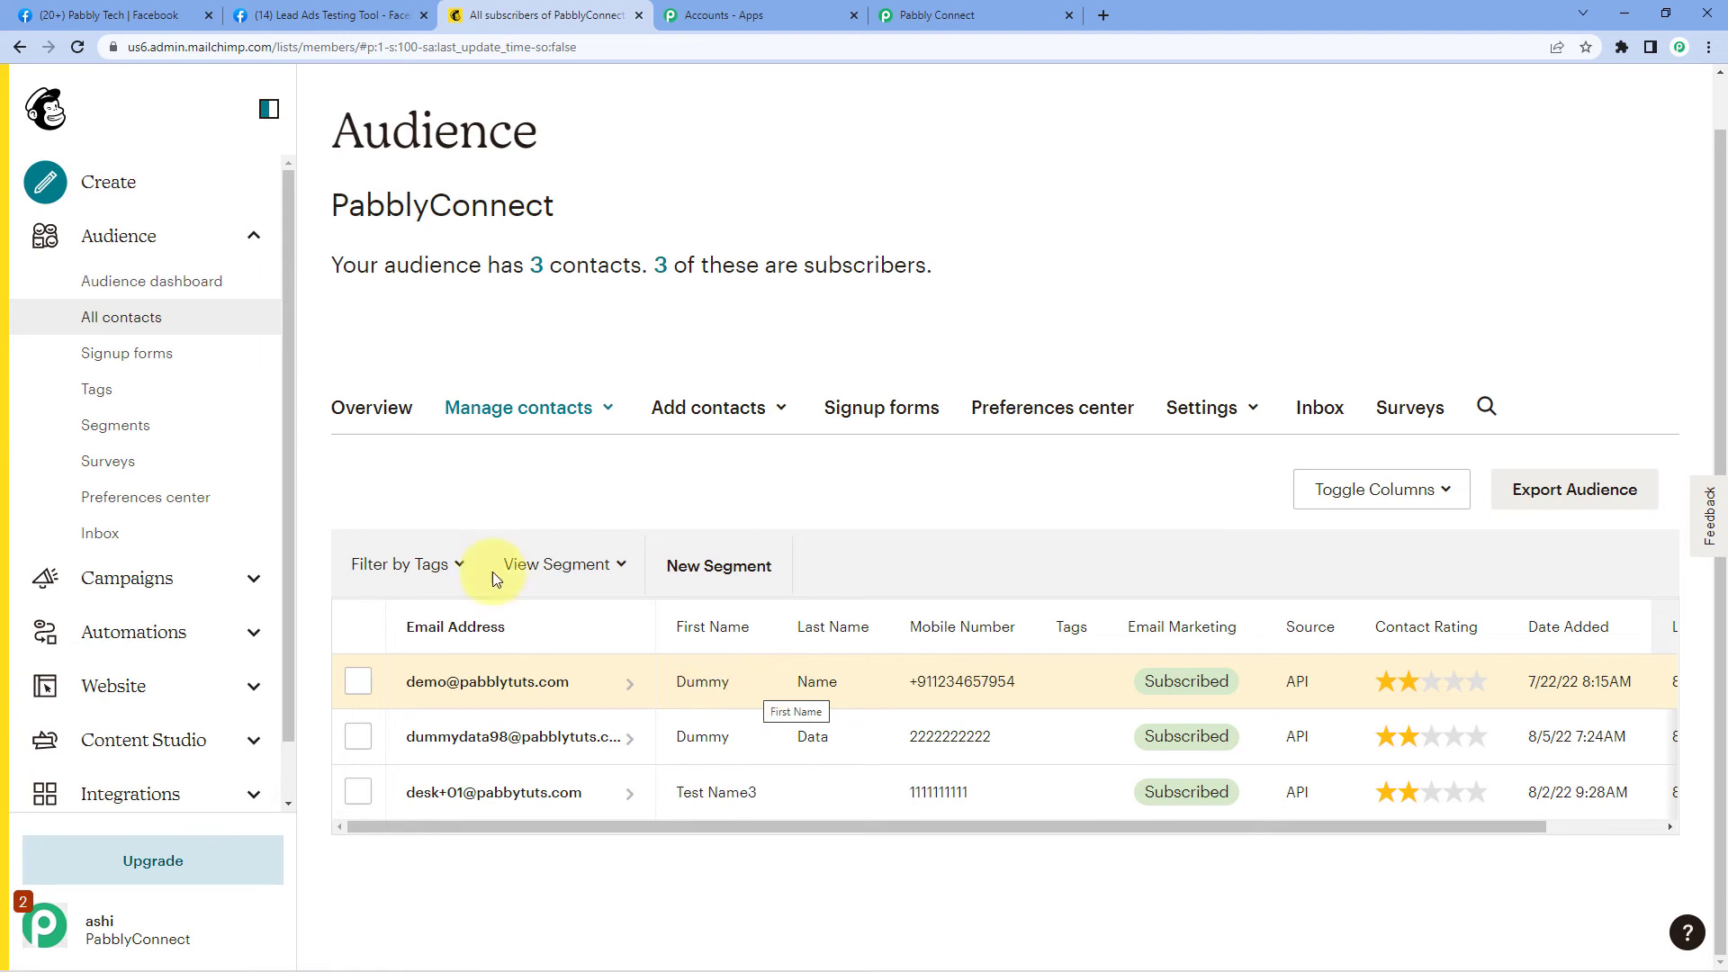
pyautogui.click(320, 15)
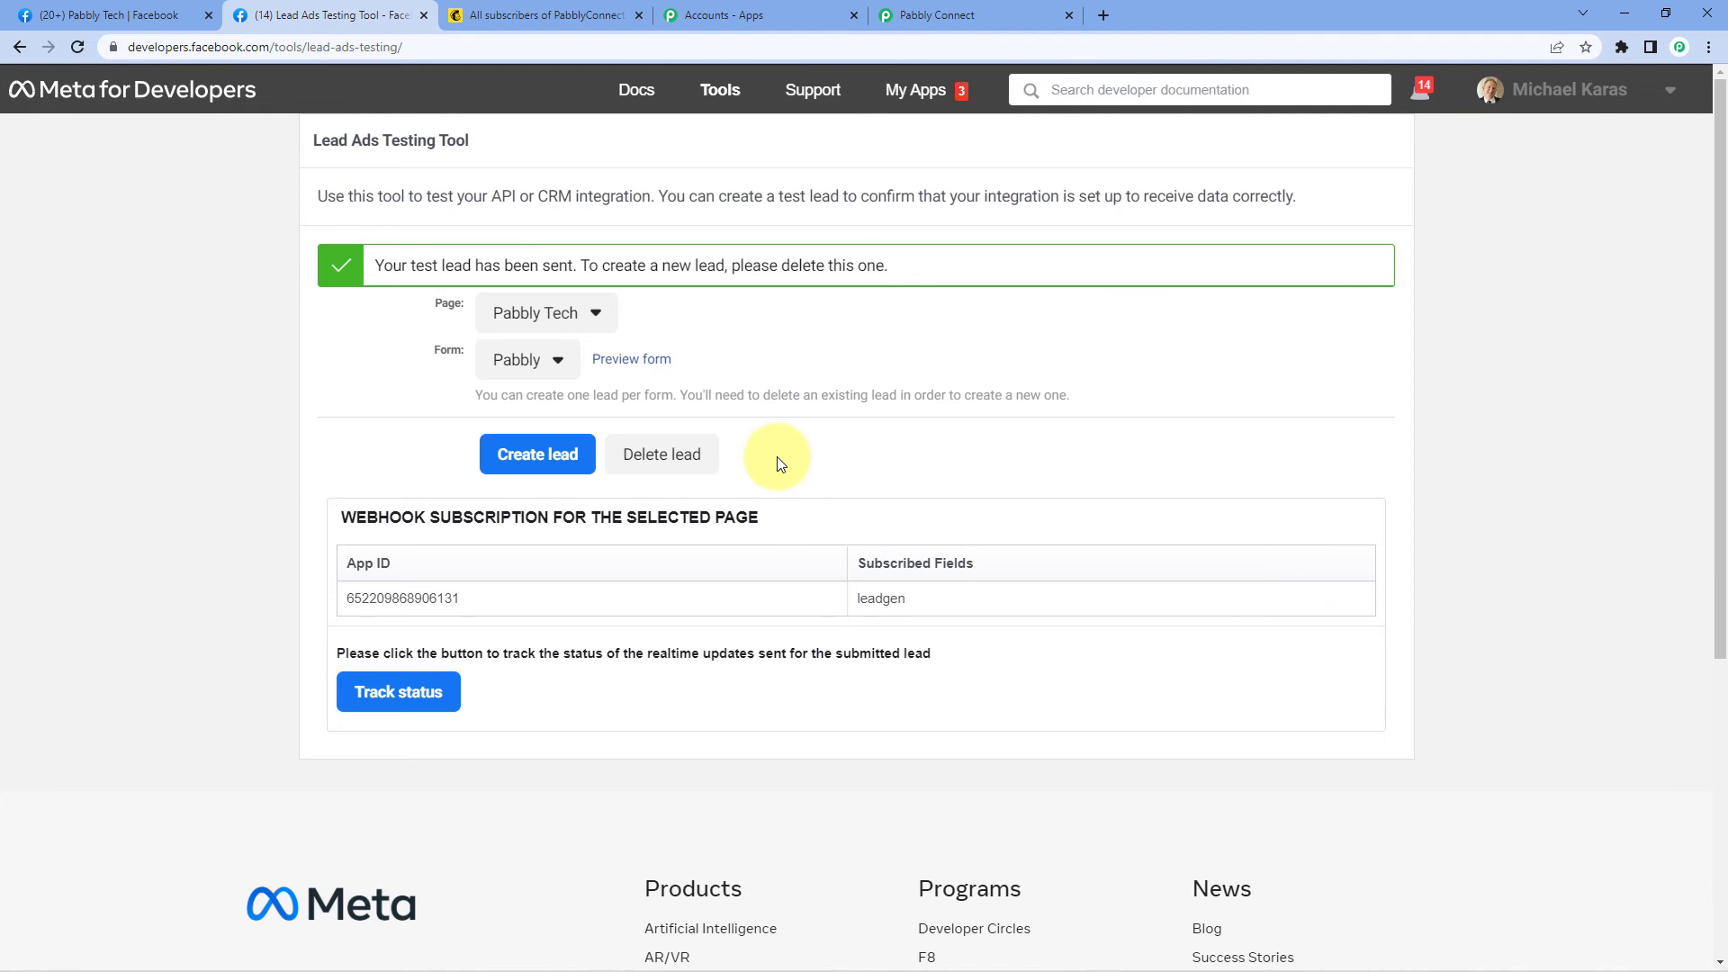
# Delete the old test lead and enter first name 'Test' and last name 'Name' in the preview form
pyautogui.click(641, 453)
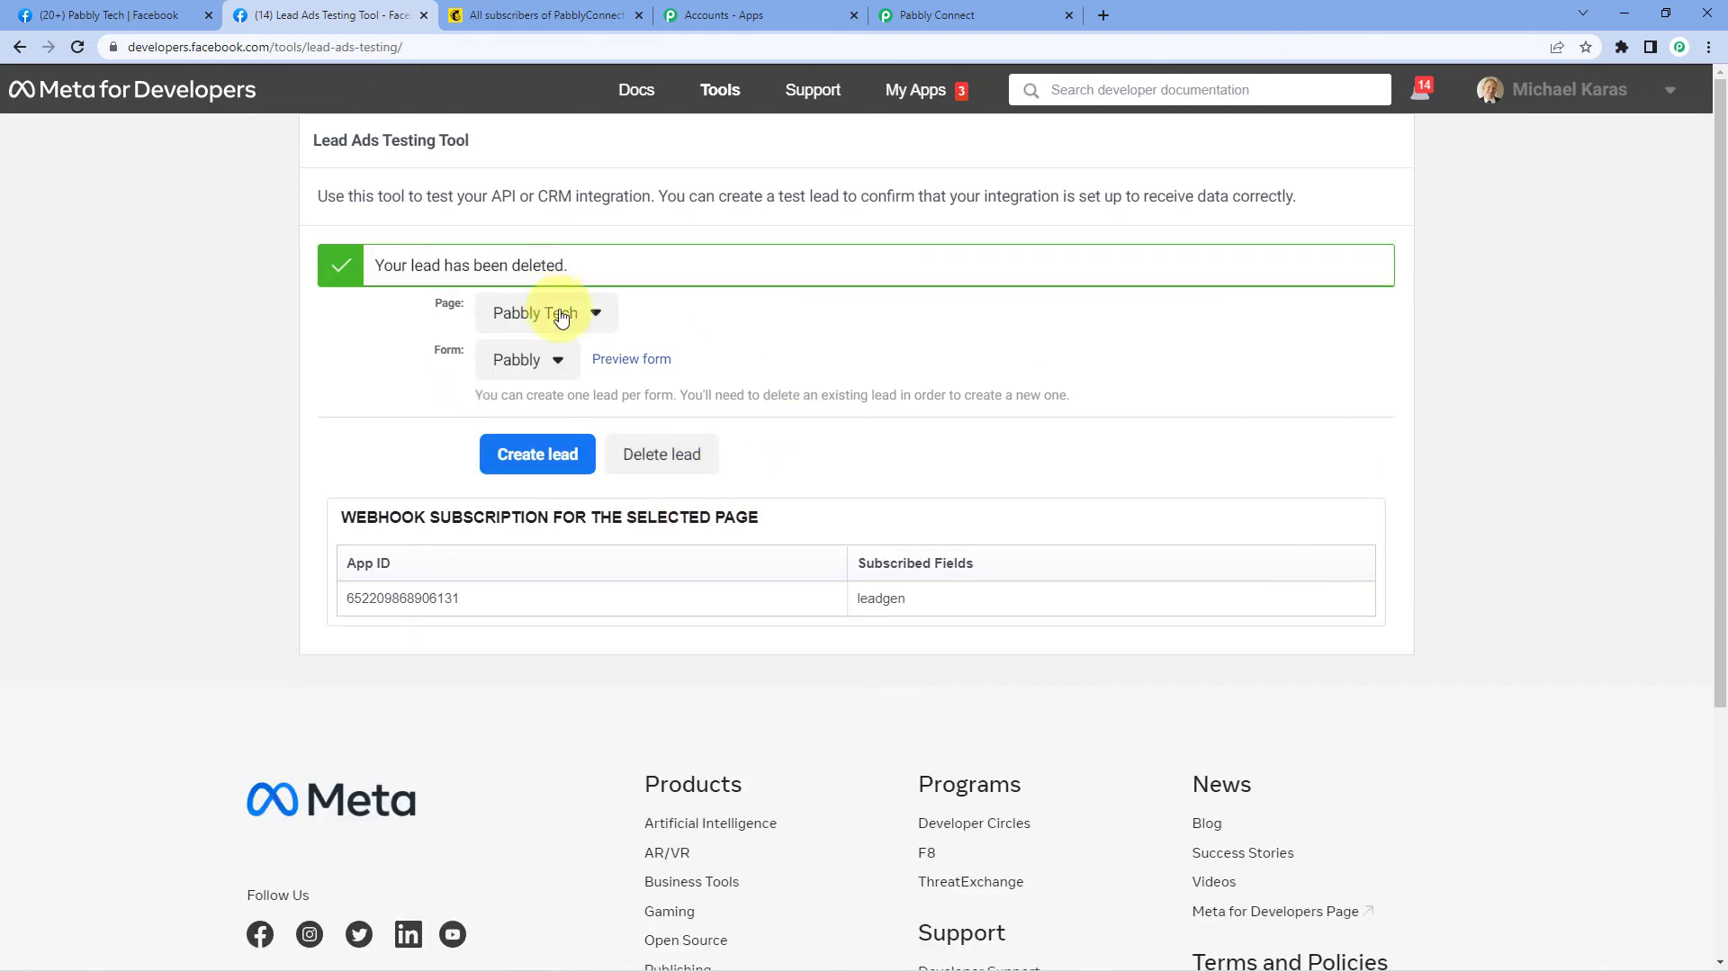
pyautogui.click(626, 365)
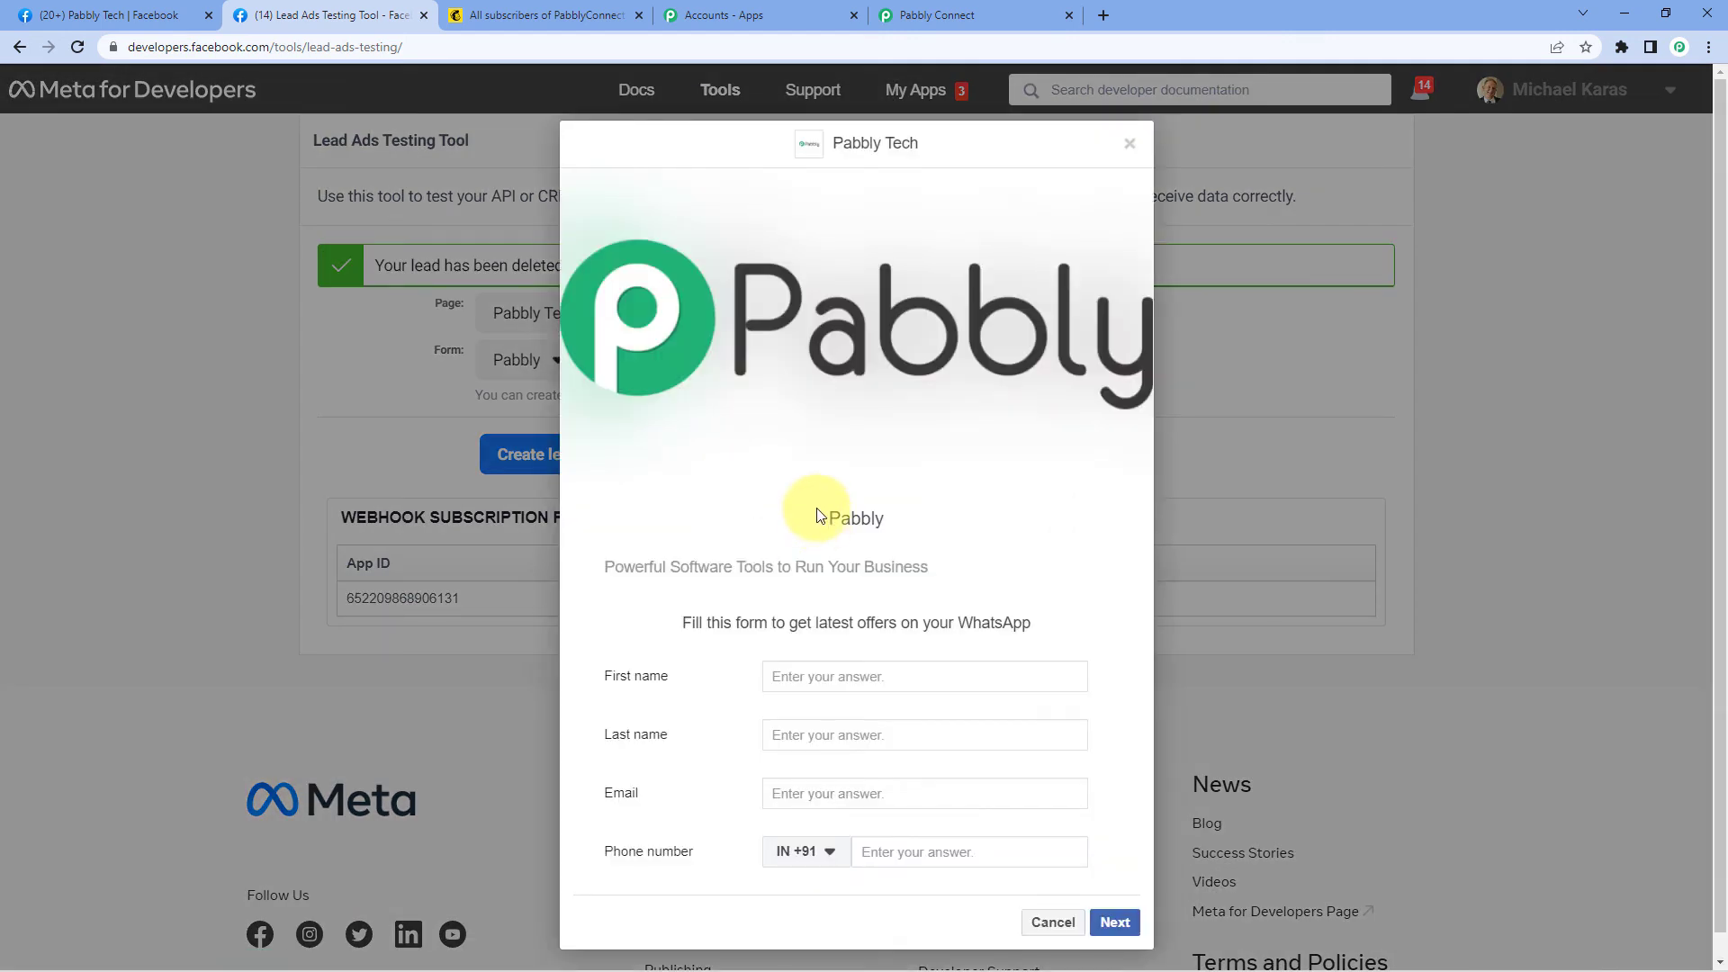
pyautogui.click(830, 681)
pyautogui.write('Test')
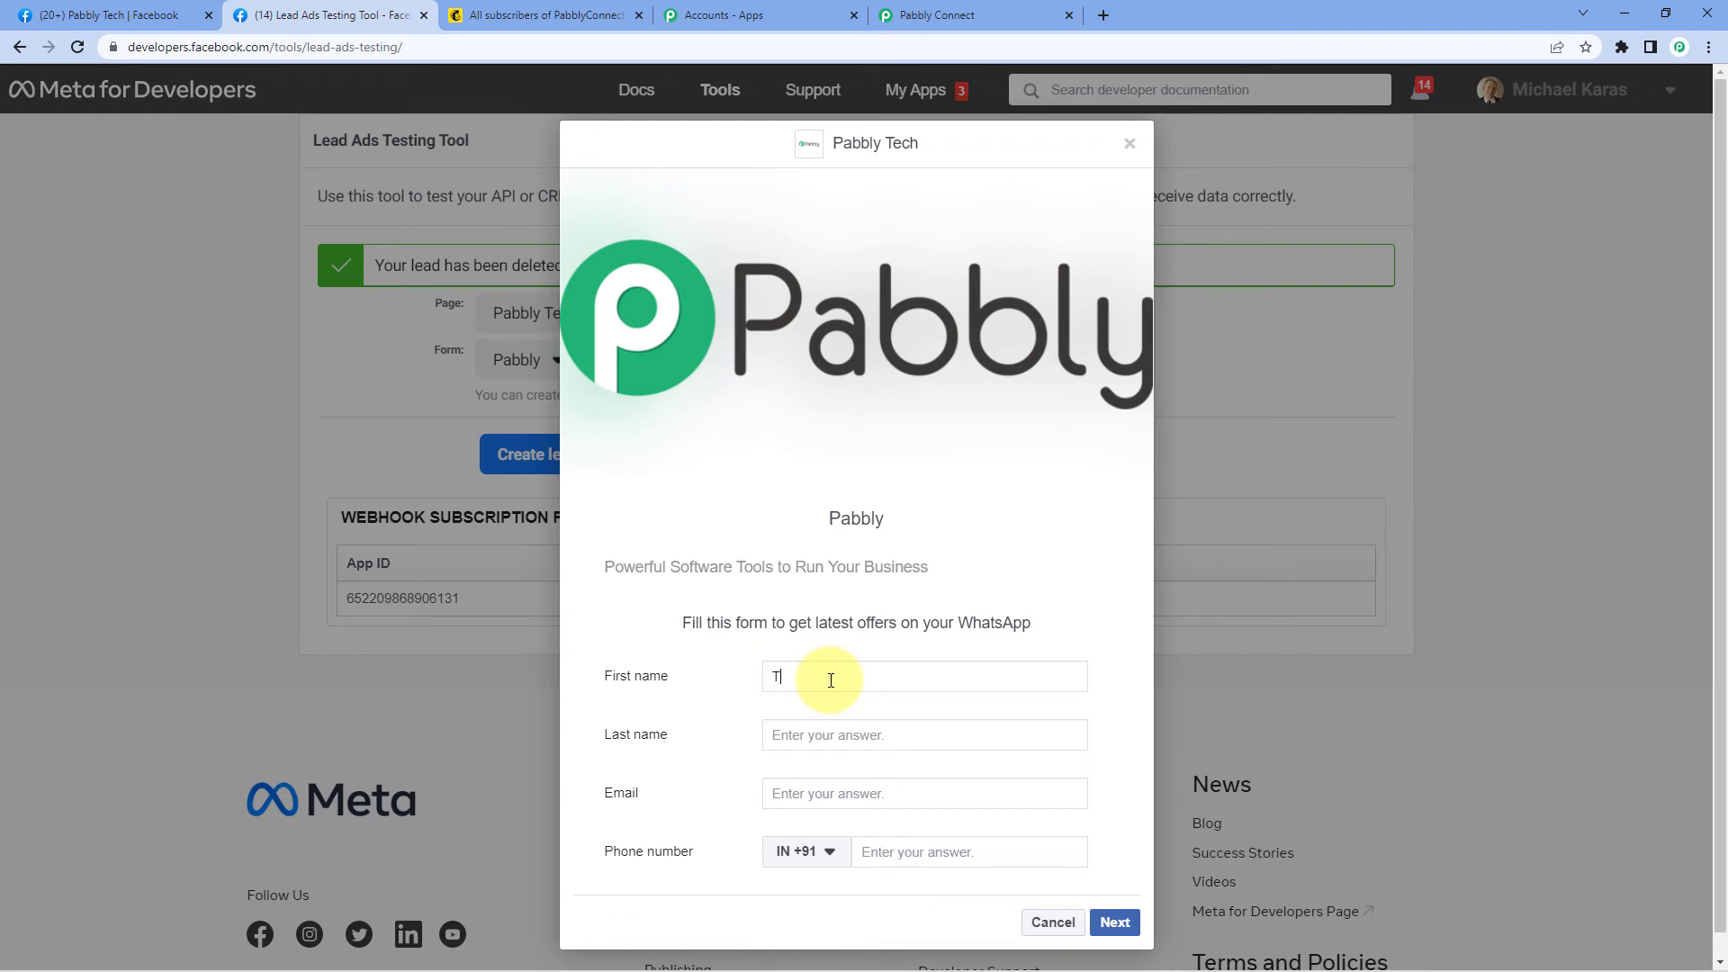
pyautogui.press('Tab')
pyautogui.write('name')
pyautogui.press('BackSpace')
pyautogui.write('N')
pyautogui.press('Tab')
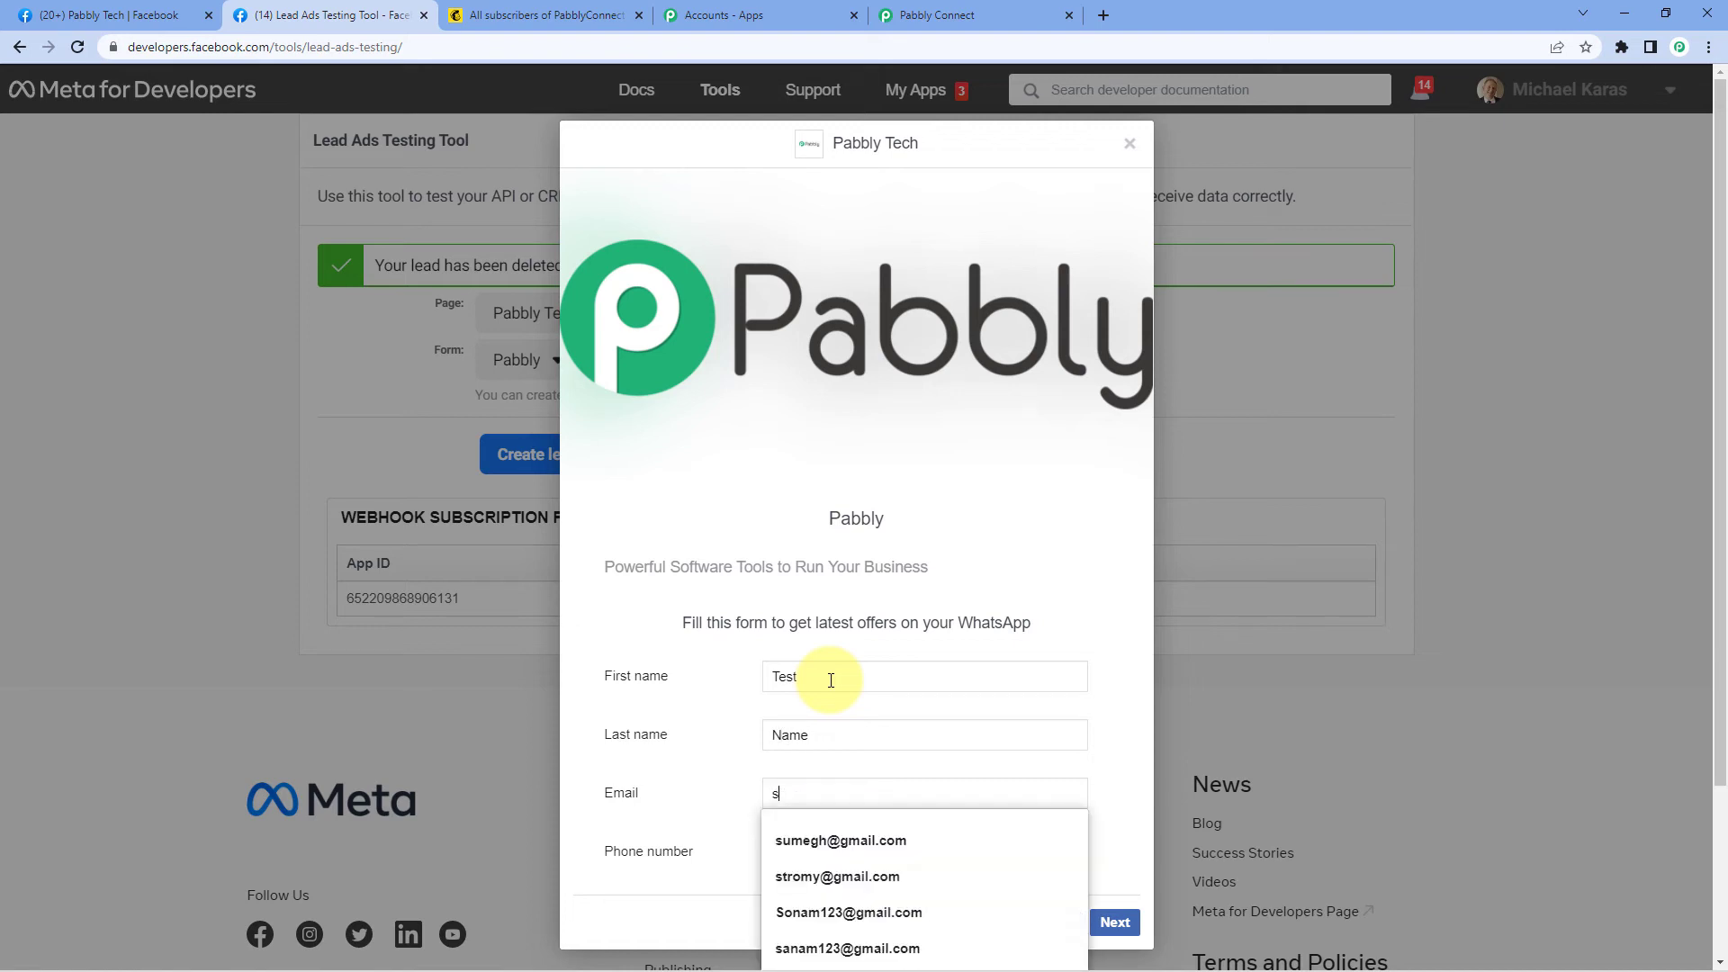
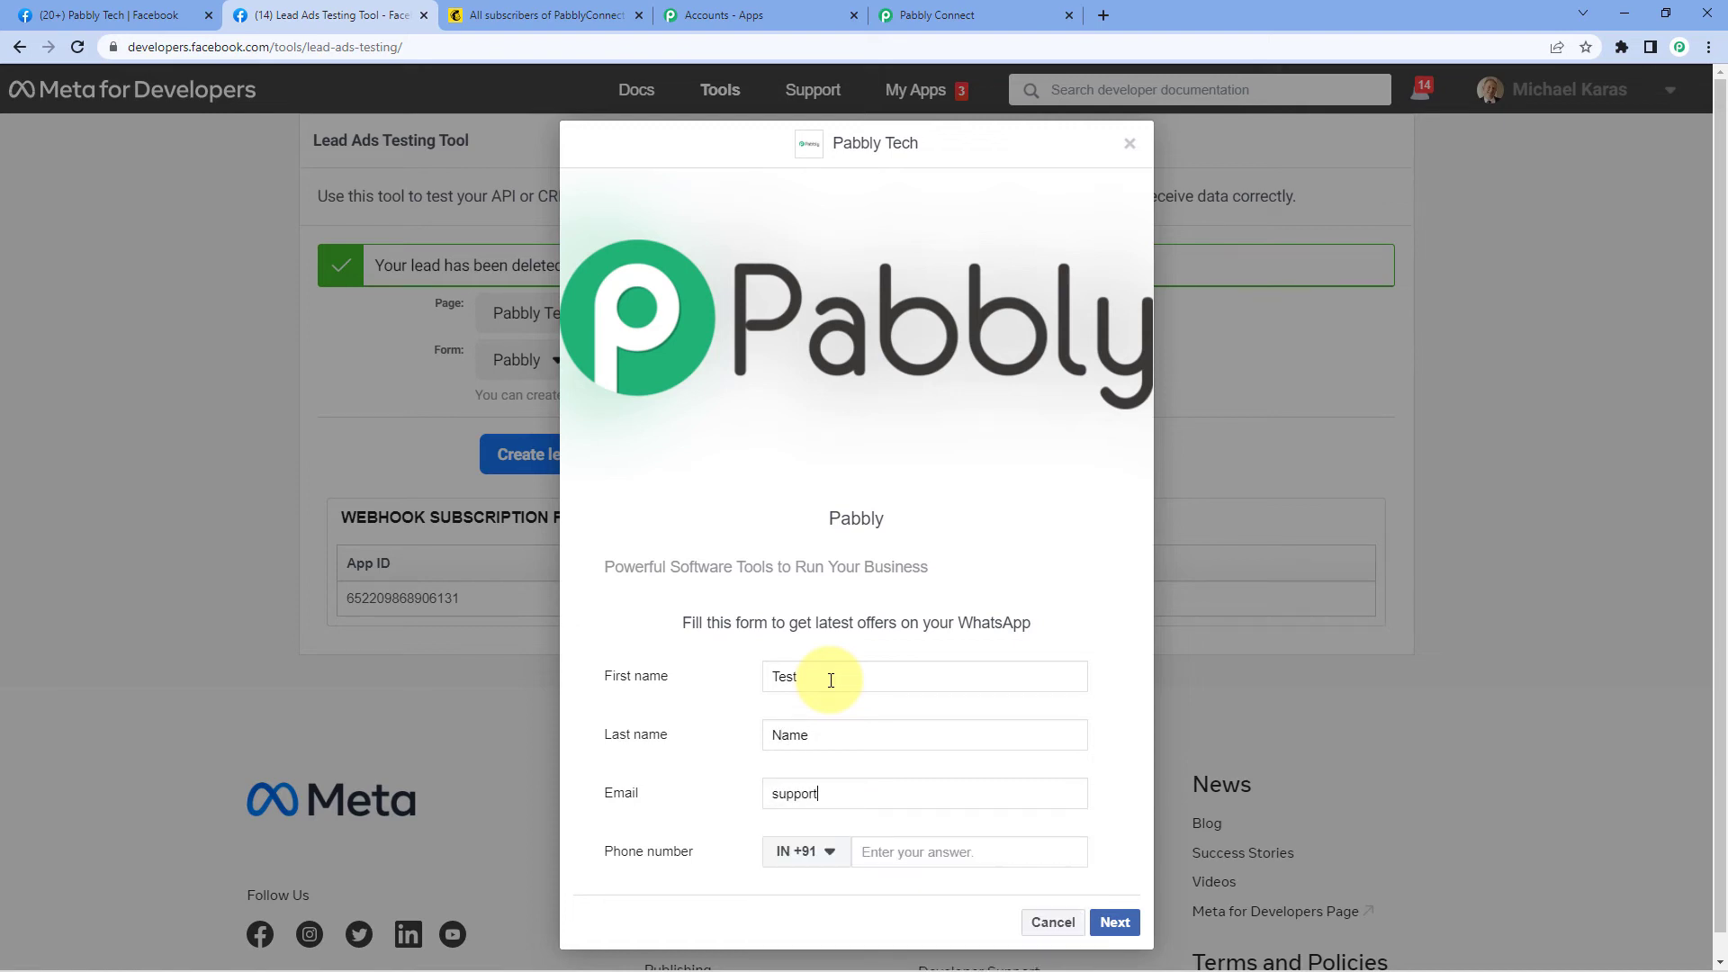
# Fill in a test email and phone number, then submit the lead form
pyautogui.press('Tab')
pyautogui.press('Tab')
pyautogui.write('1234 567 890')
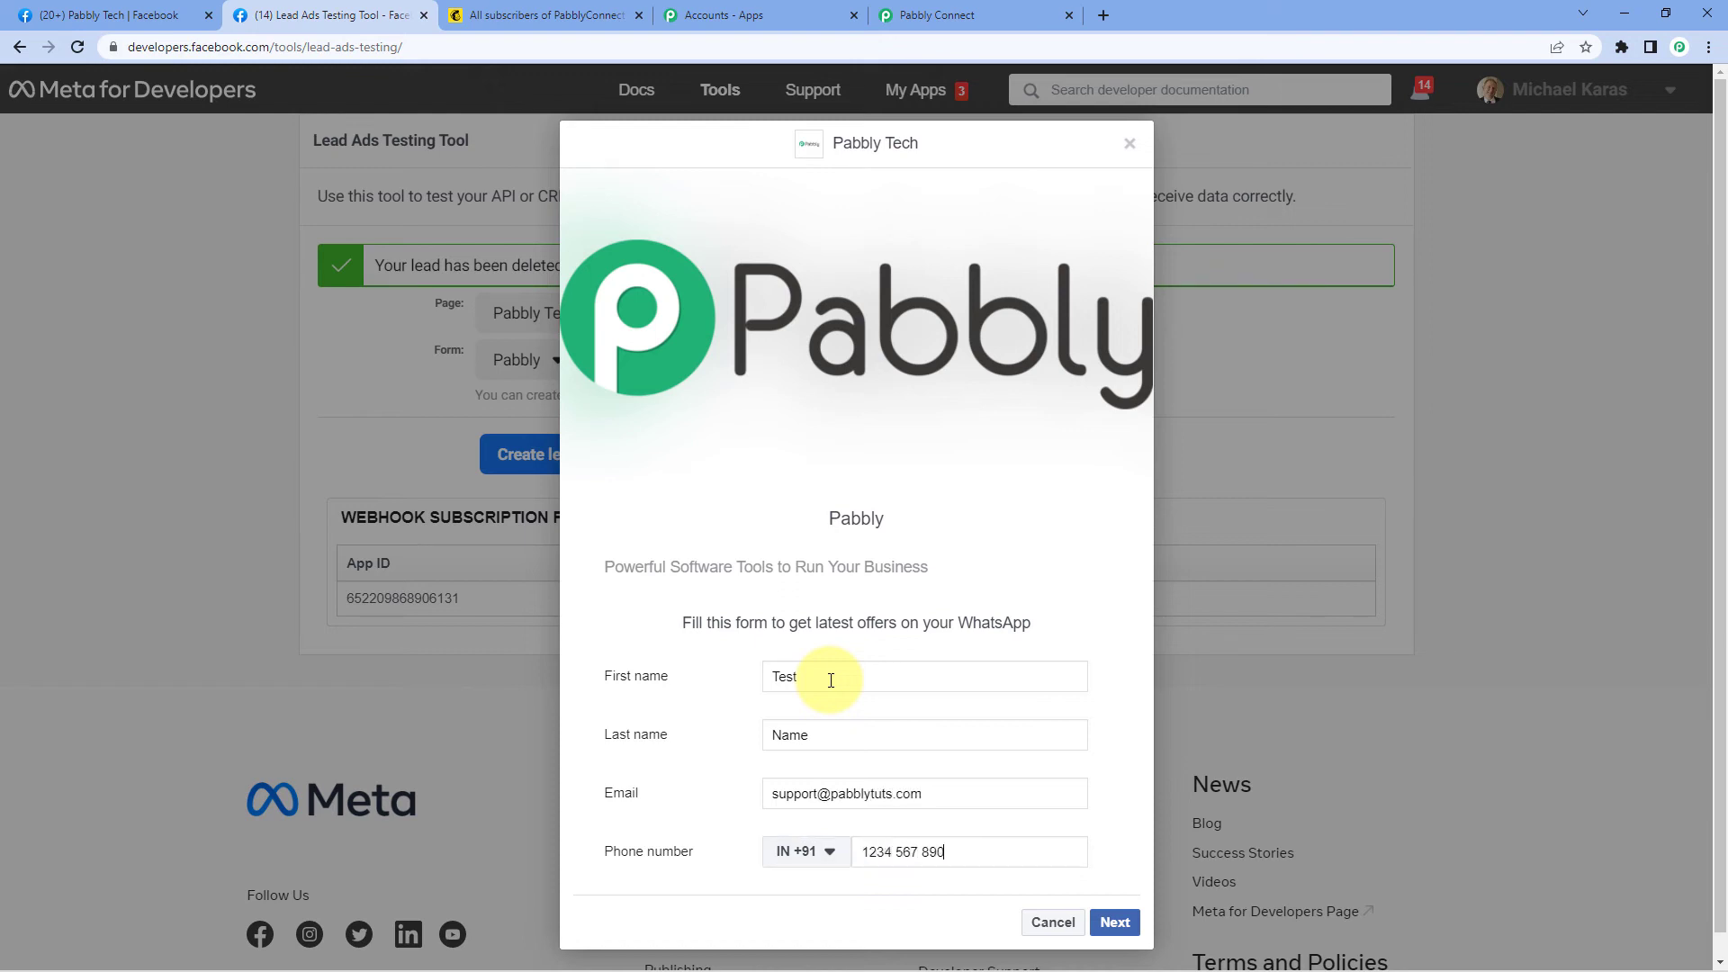
pyautogui.click(1112, 920)
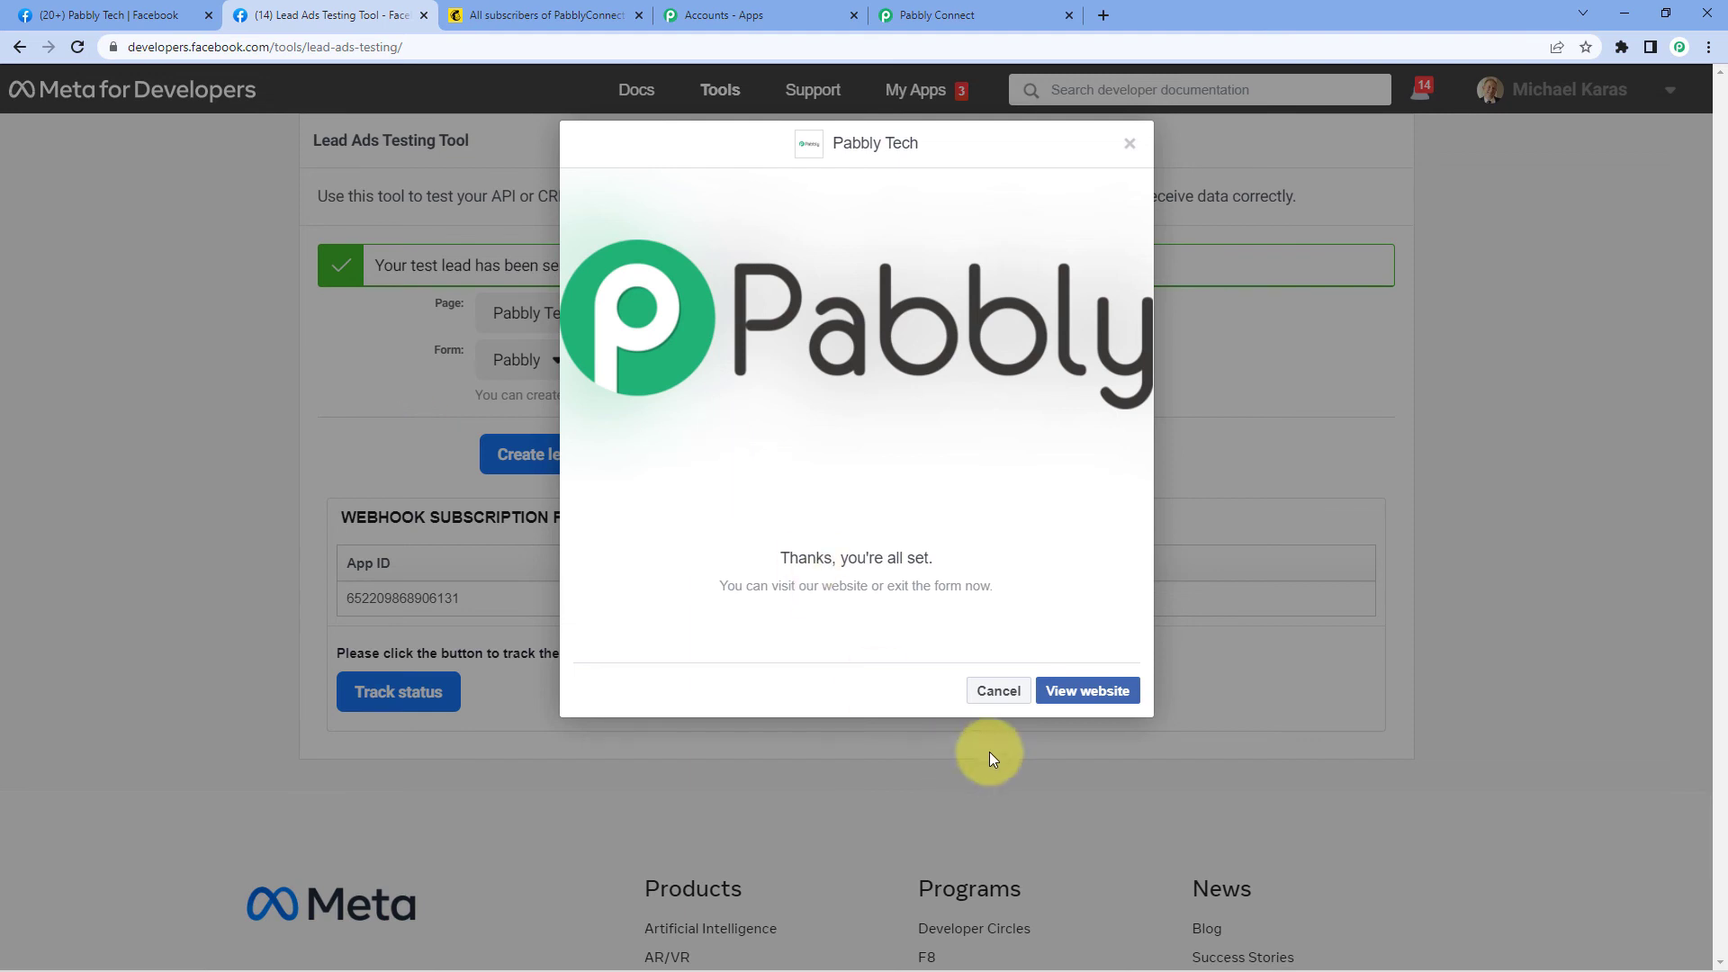
pyautogui.click(1128, 146)
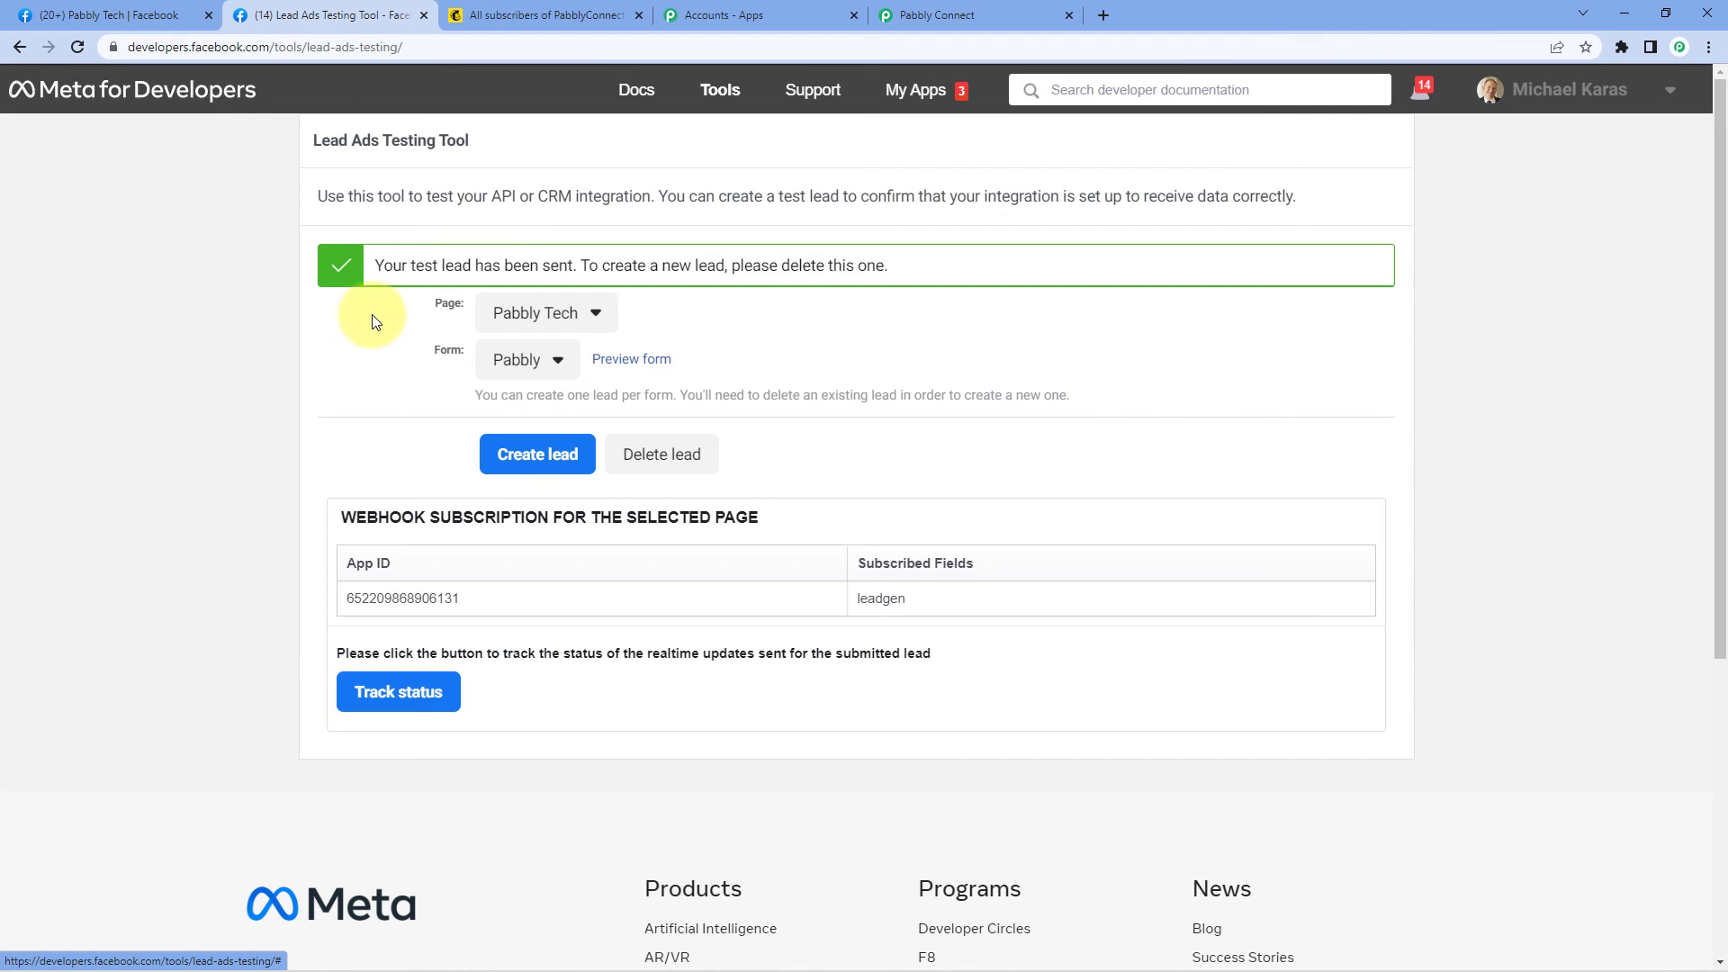
# Reload Mailchimp's All contacts list and confirm Test Name appears among 4 subscribers
pyautogui.click(549, 16)
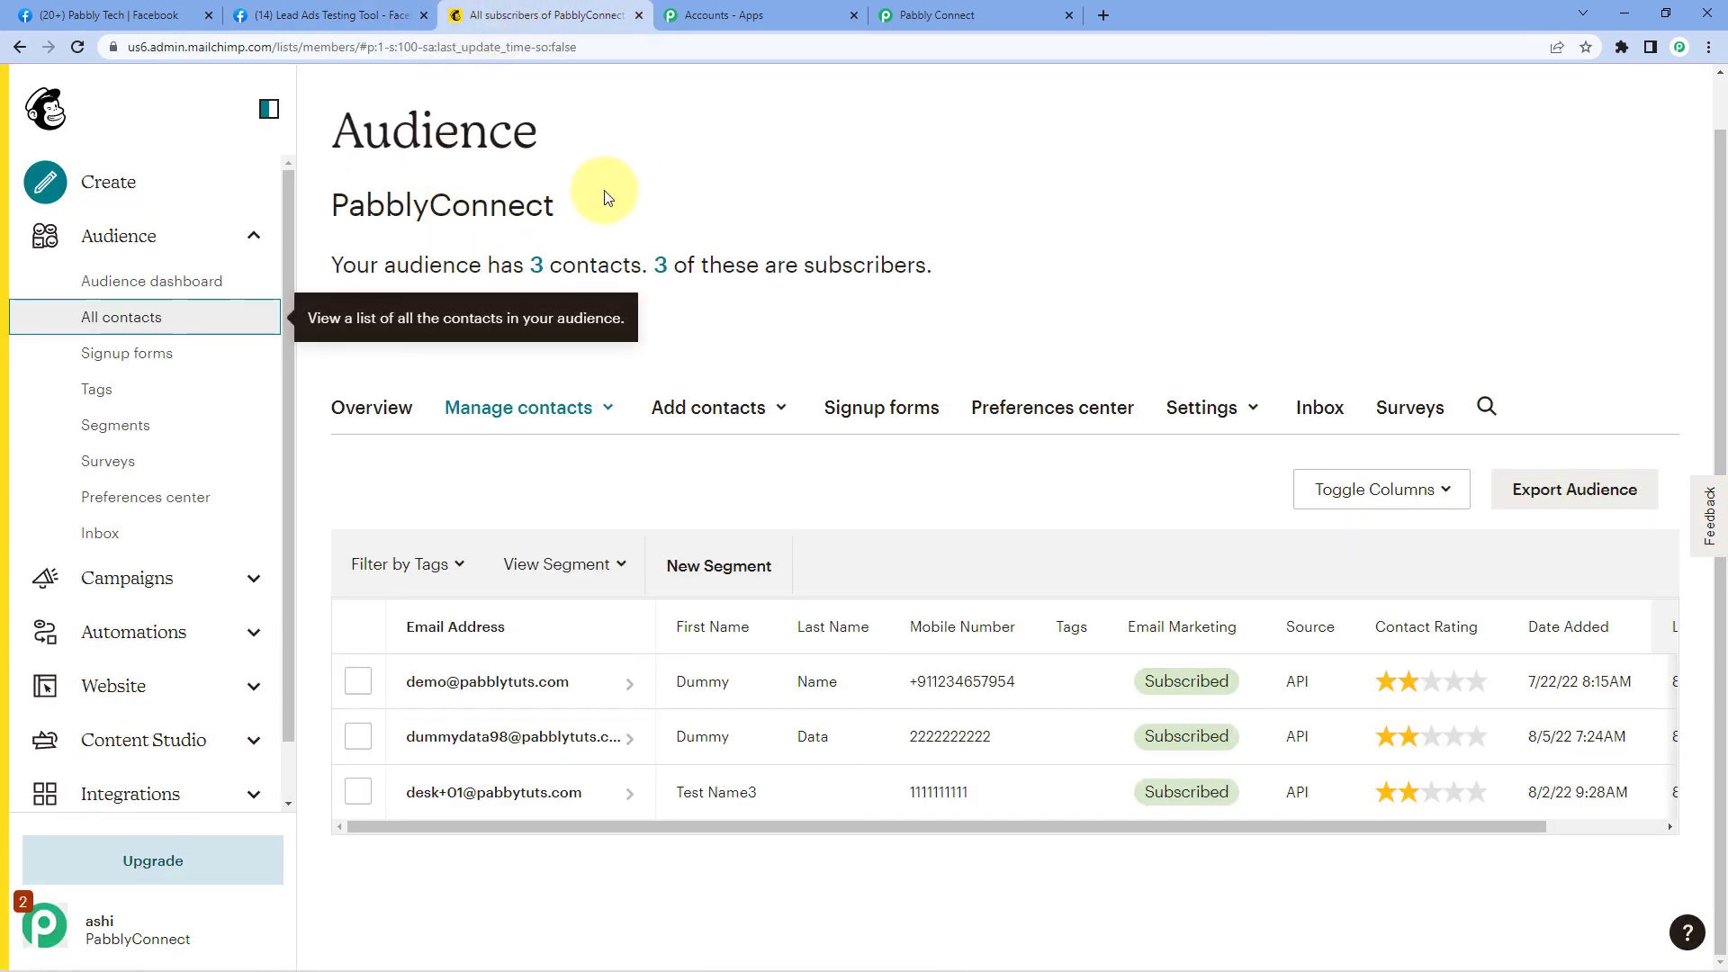
pyautogui.click(77, 46)
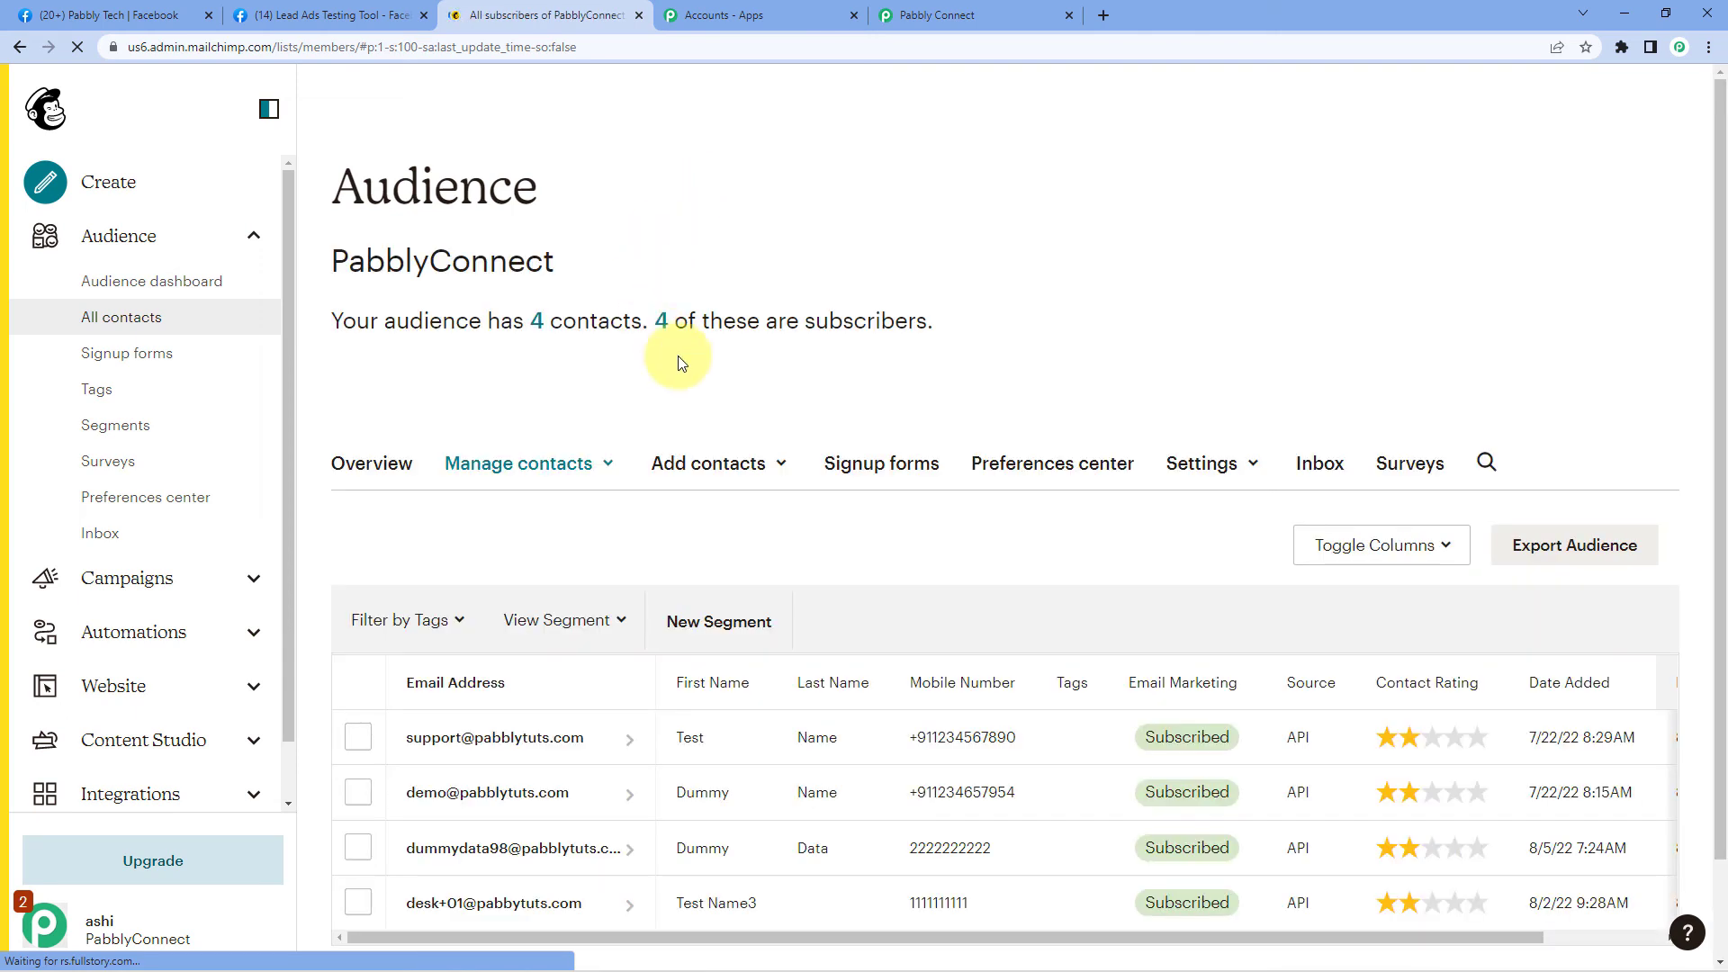
pyautogui.scroll(-1, 783, 617)
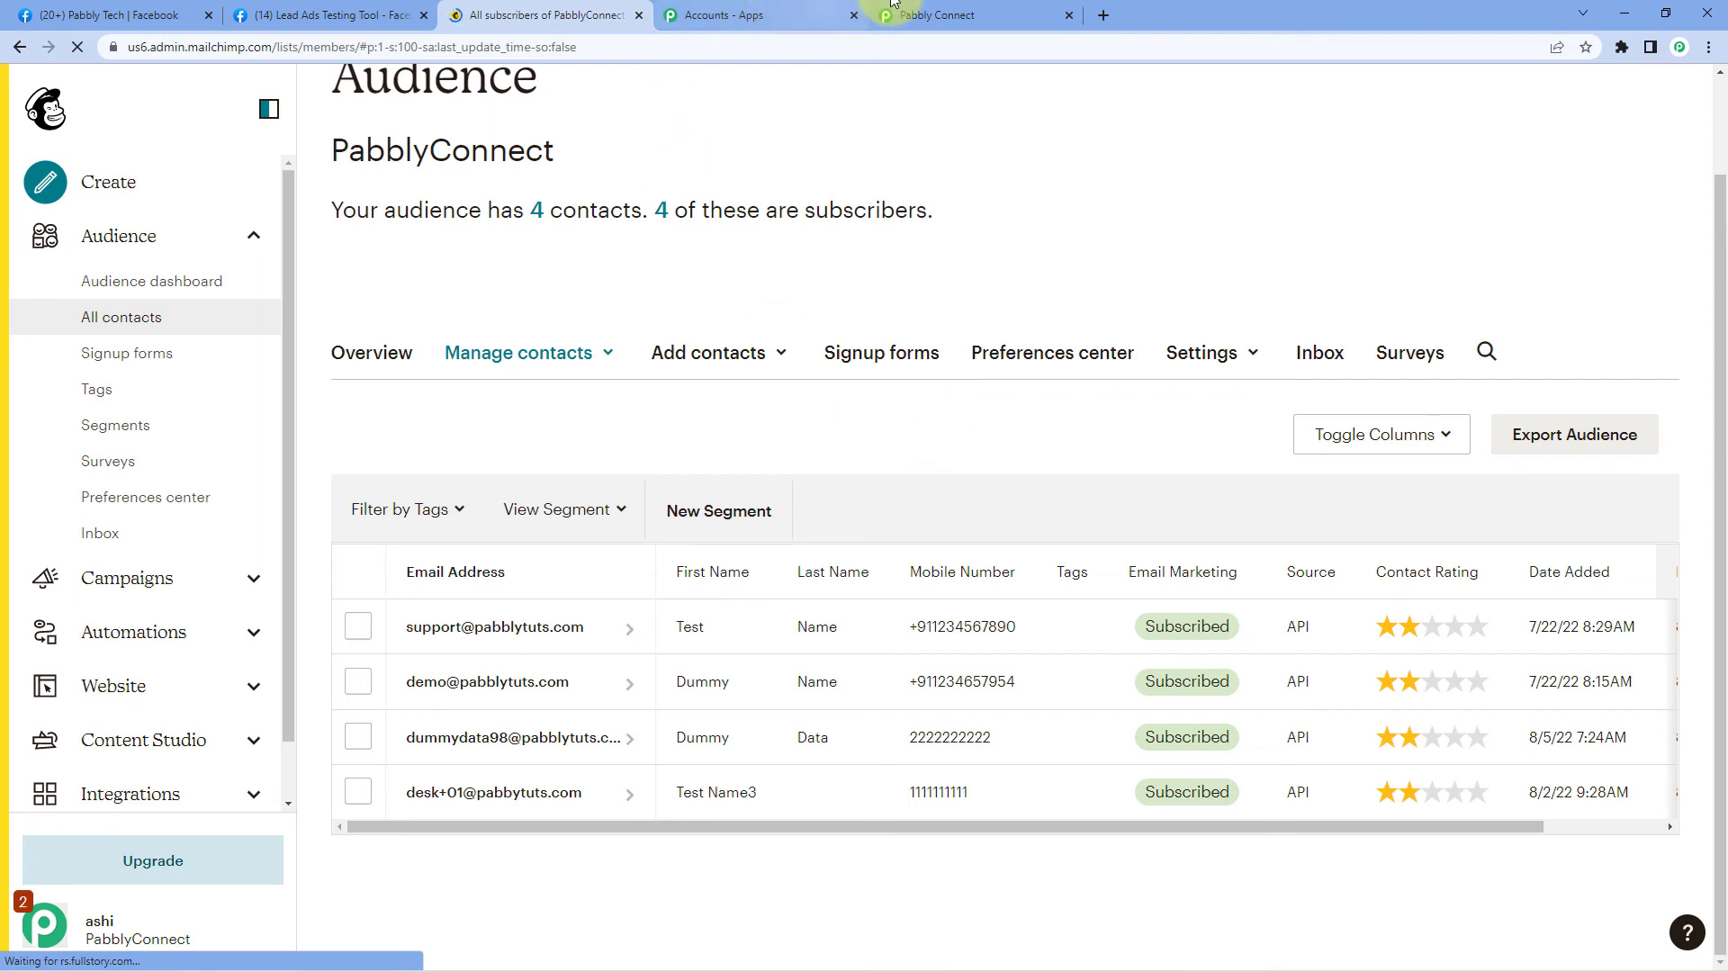
pyautogui.click(973, 16)
# Collapse the Mailchimp action and the Facebook Lead Ads trigger, then return to the workflow's top
pyautogui.scroll(3, 1458, 396)
pyautogui.scroll(12, 1441, 378)
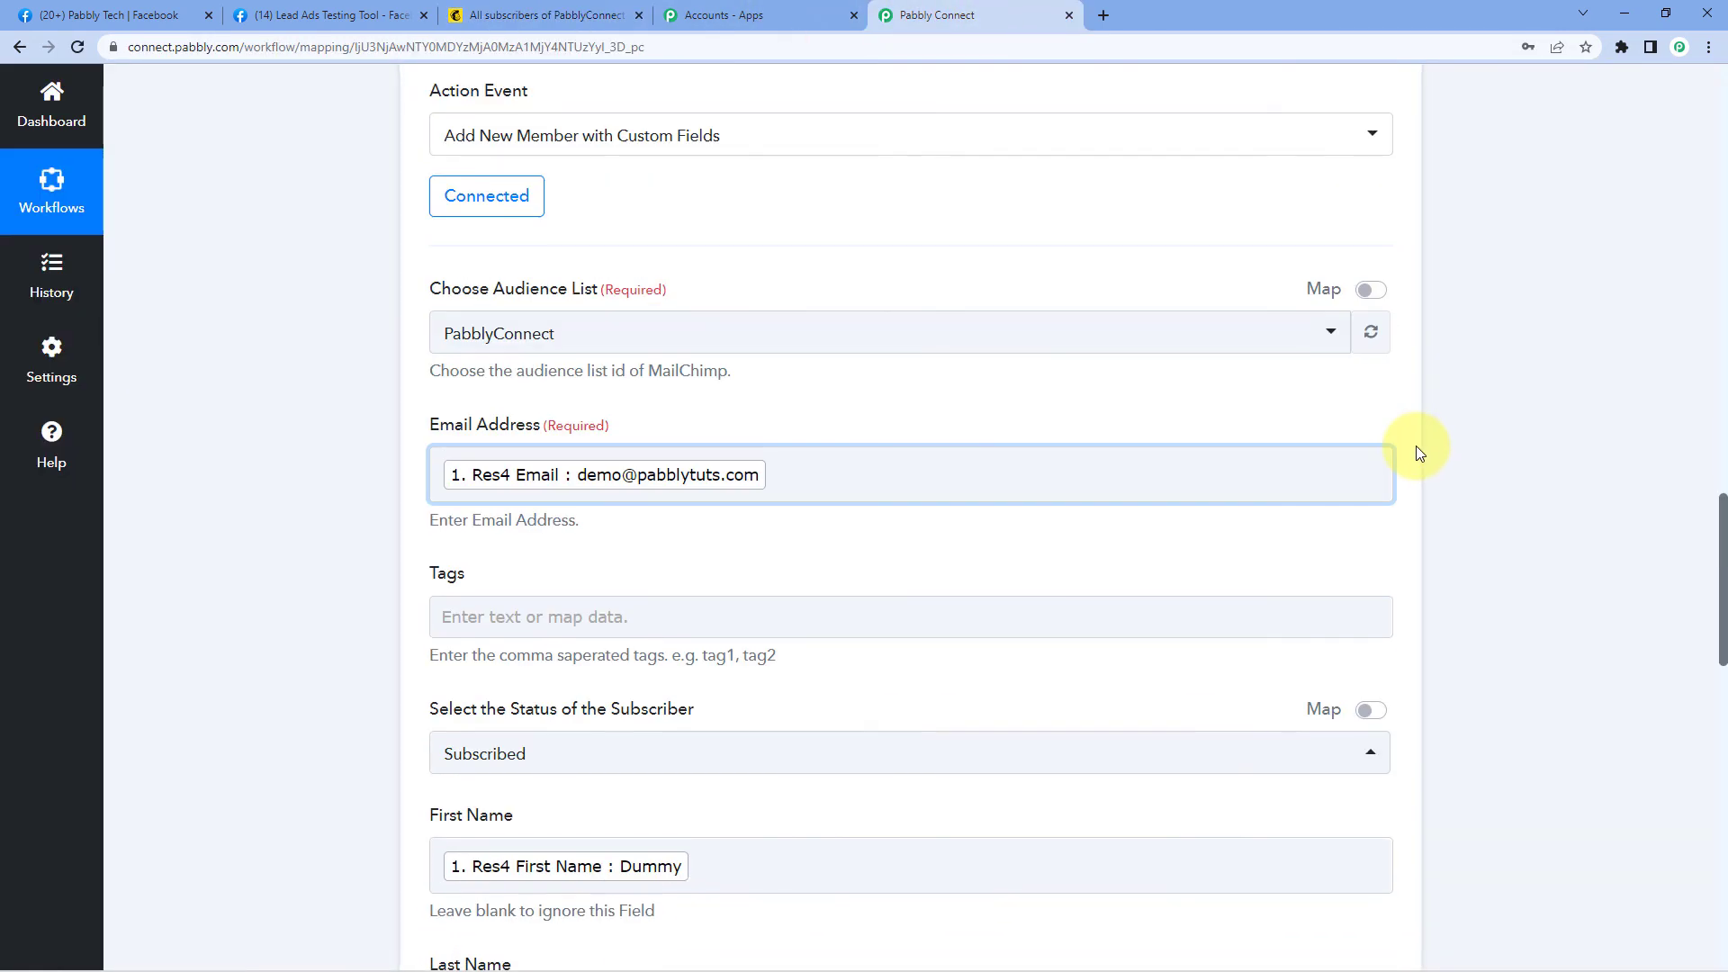
pyautogui.click(1399, 355)
pyautogui.scroll(15, 1427, 321)
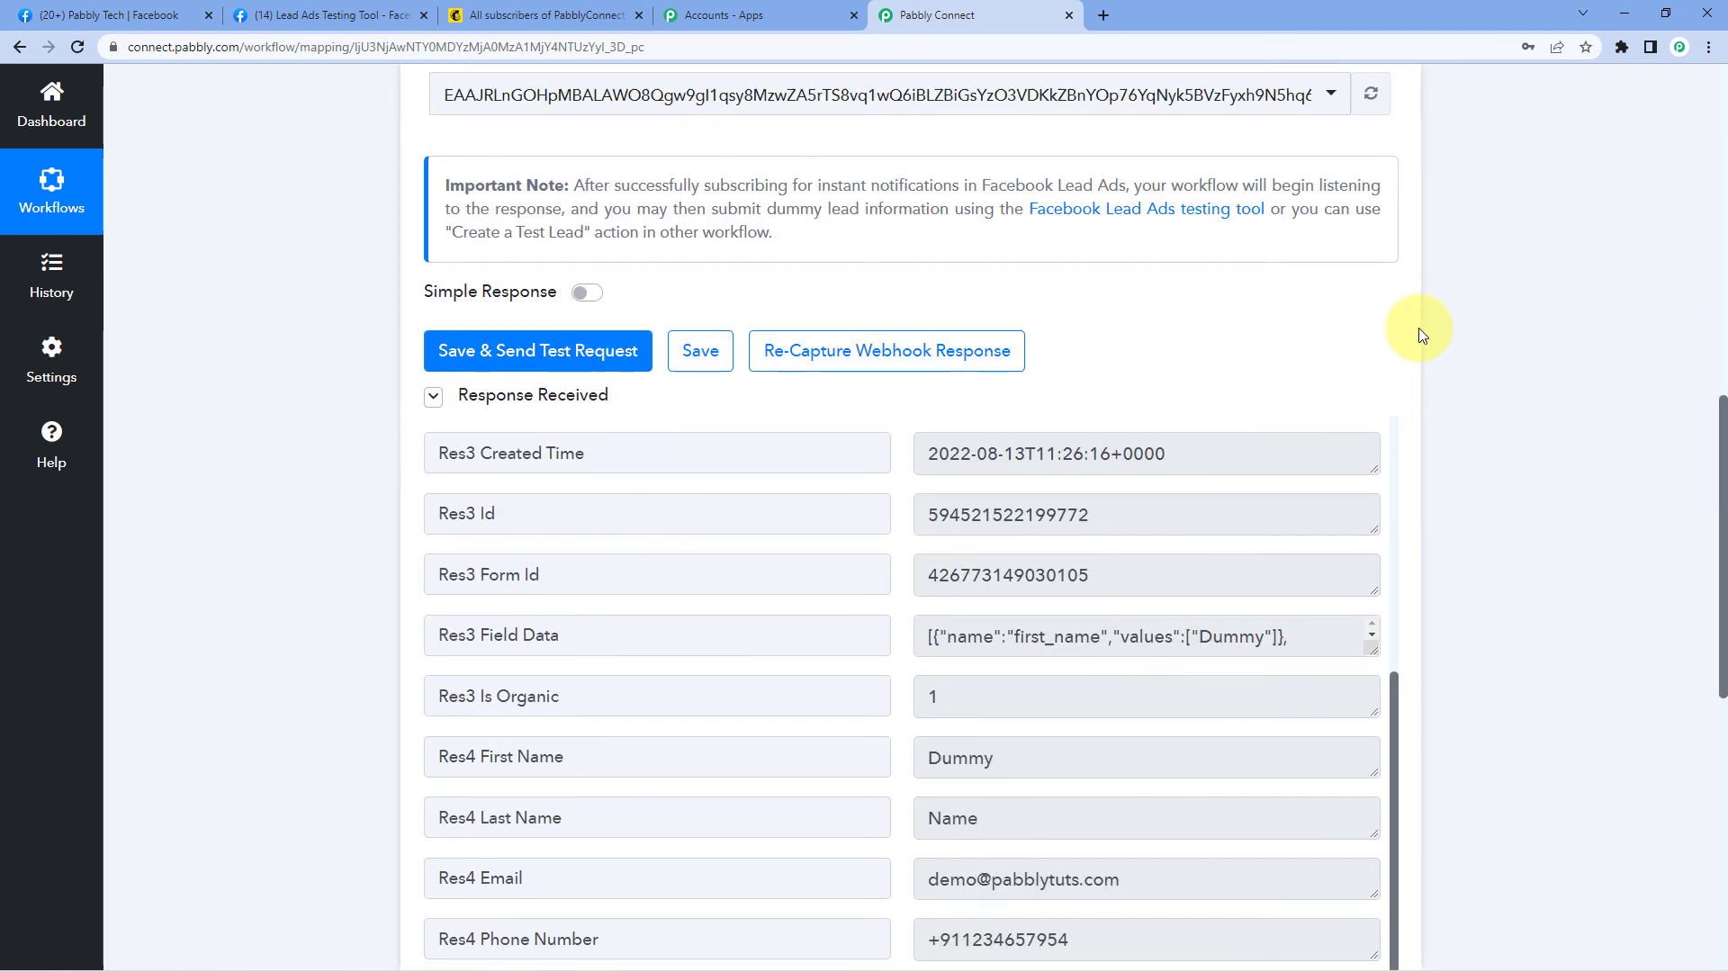
pyautogui.click(1360, 431)
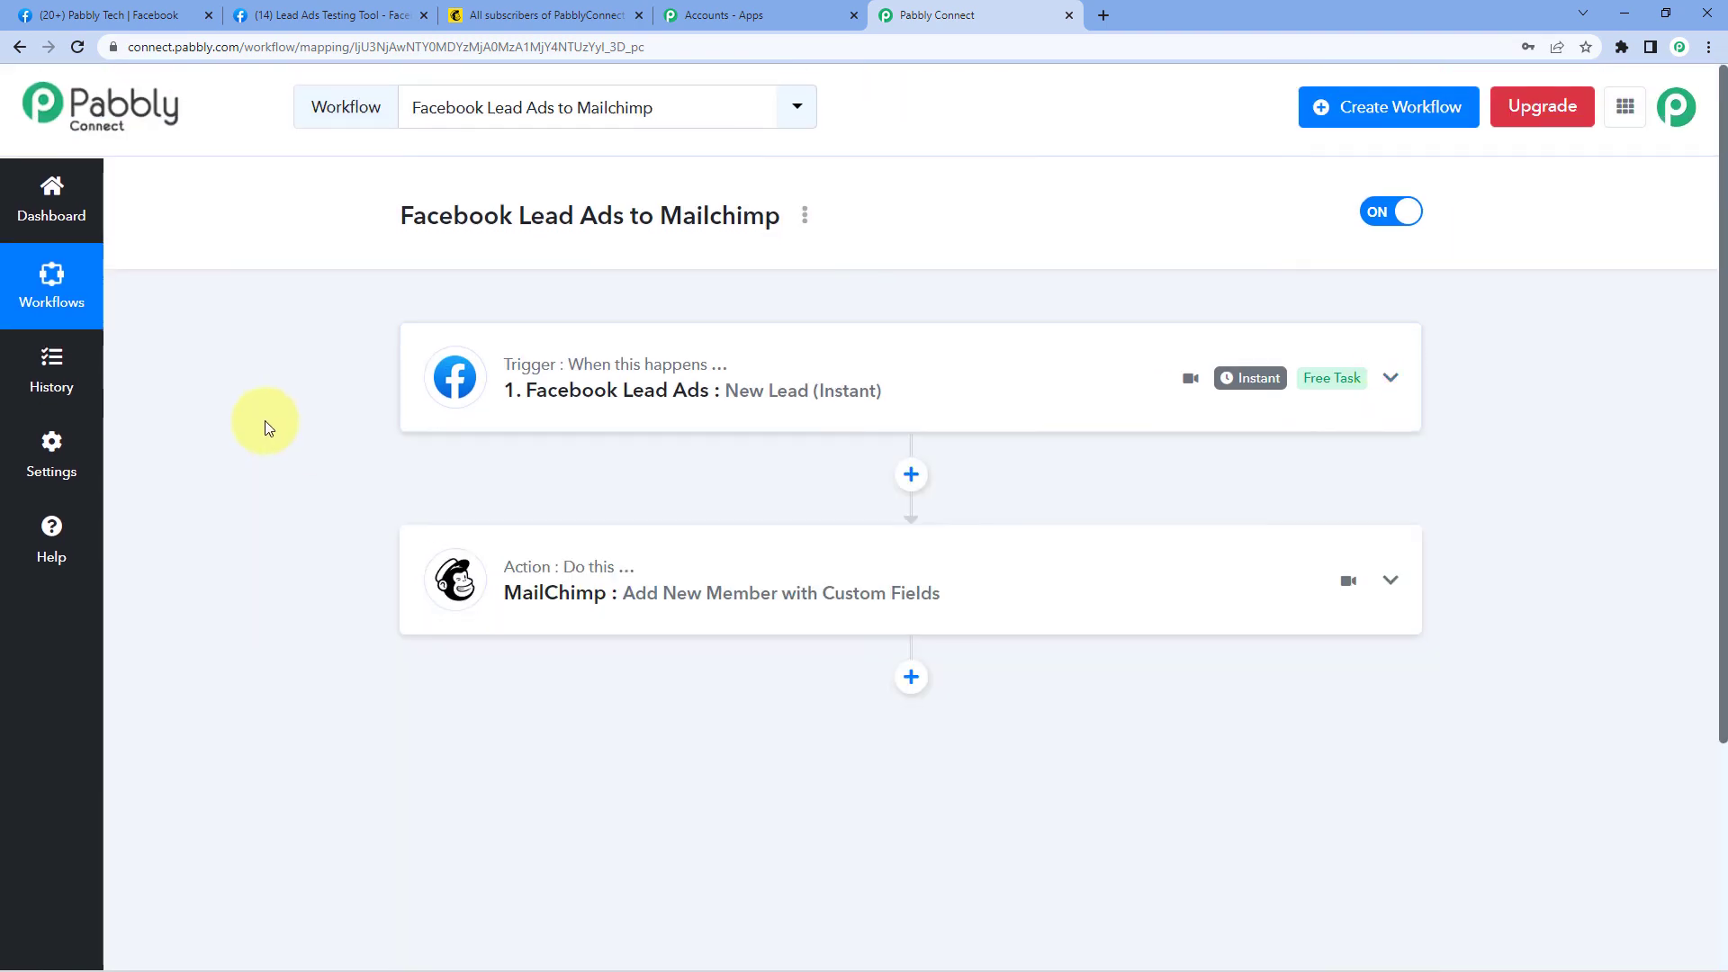
pyautogui.scroll(-1, 279, 409)
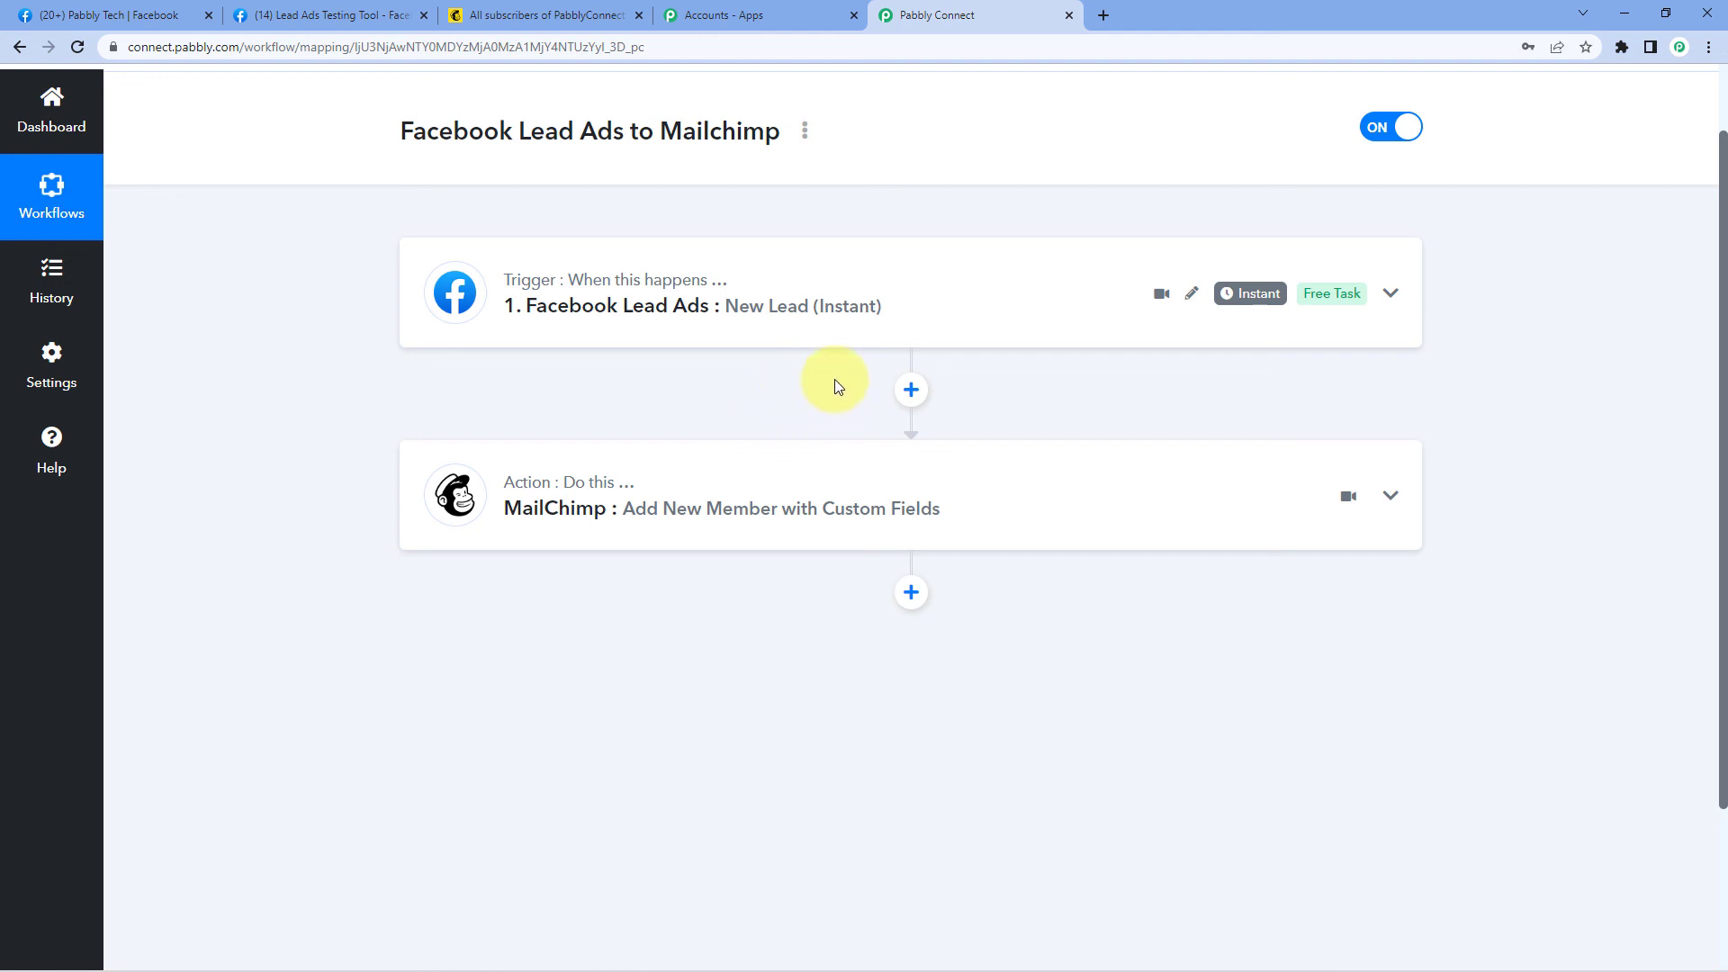
pyautogui.scroll(1, 815, 441)
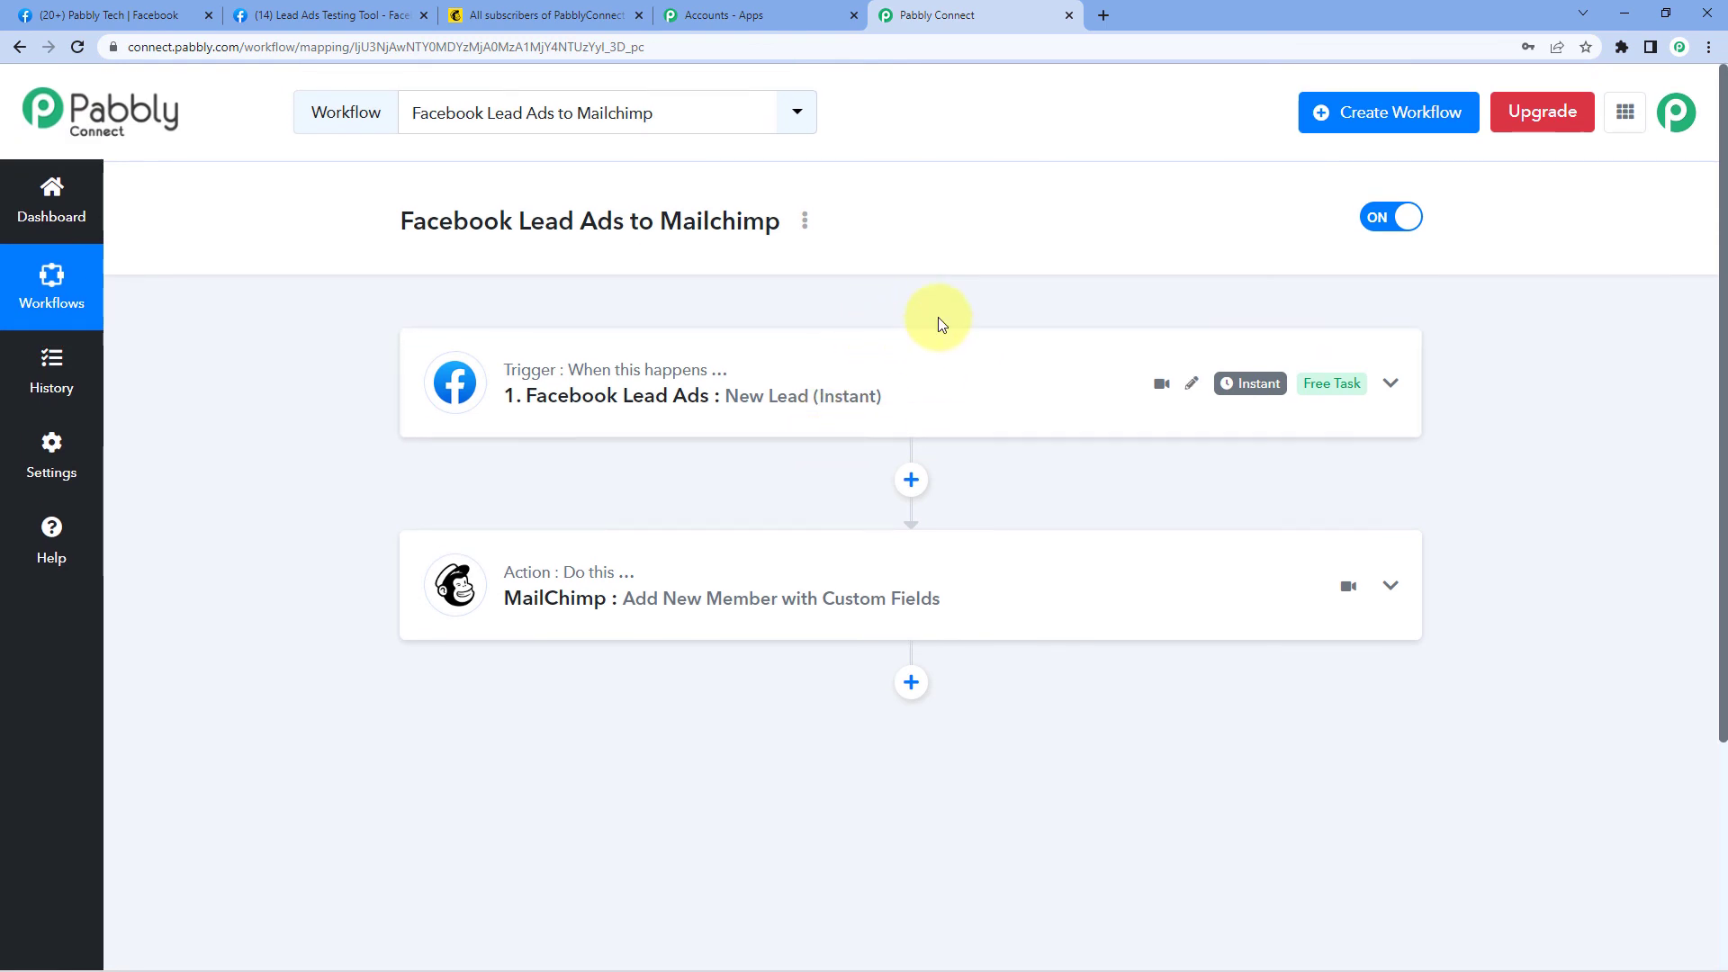